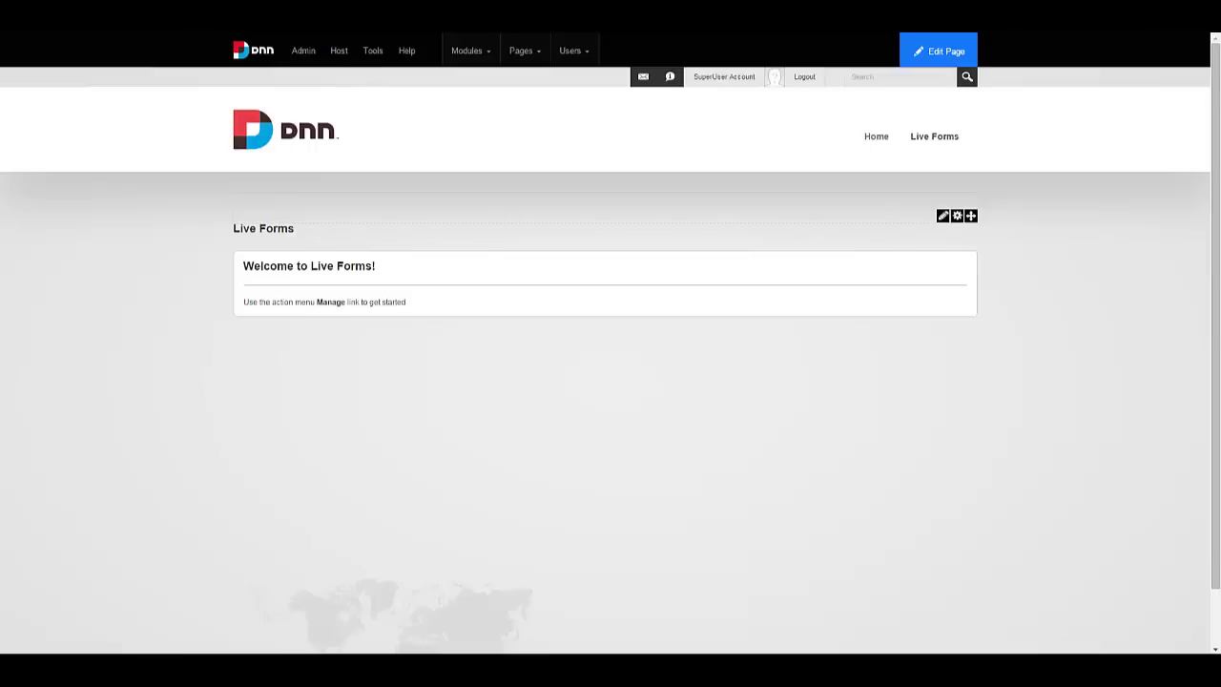
Open the Live Forms designer for this module.
mouse_move(940, 219)
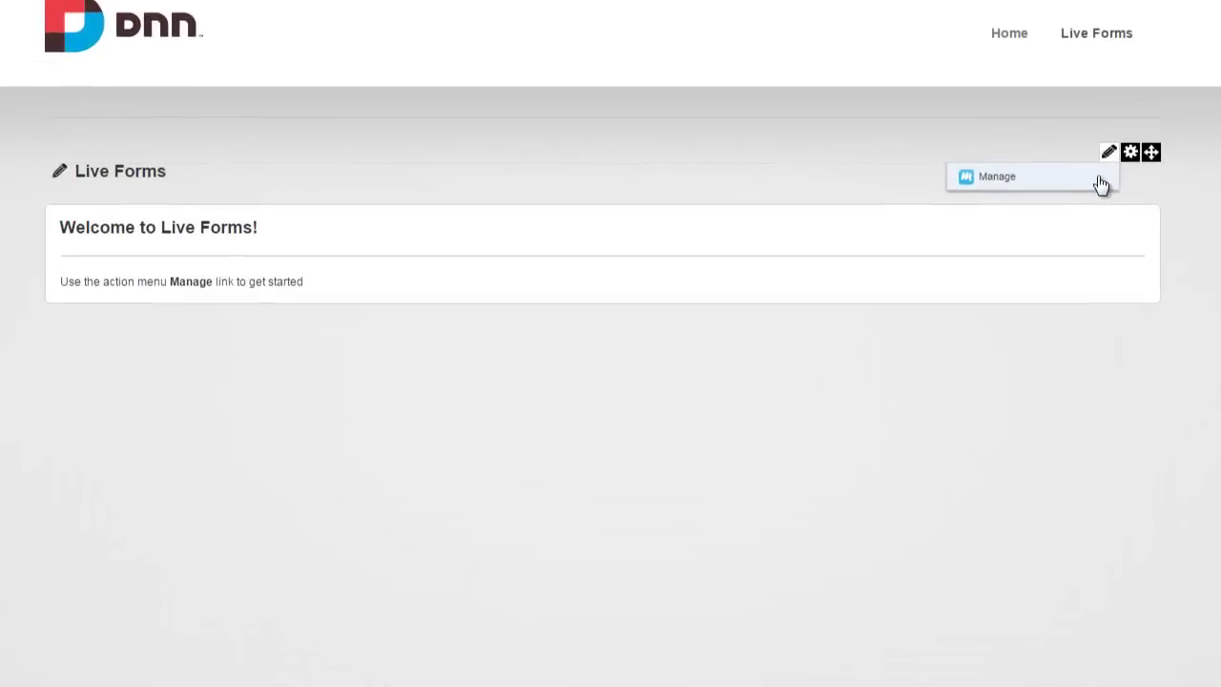
left_click(1102, 184)
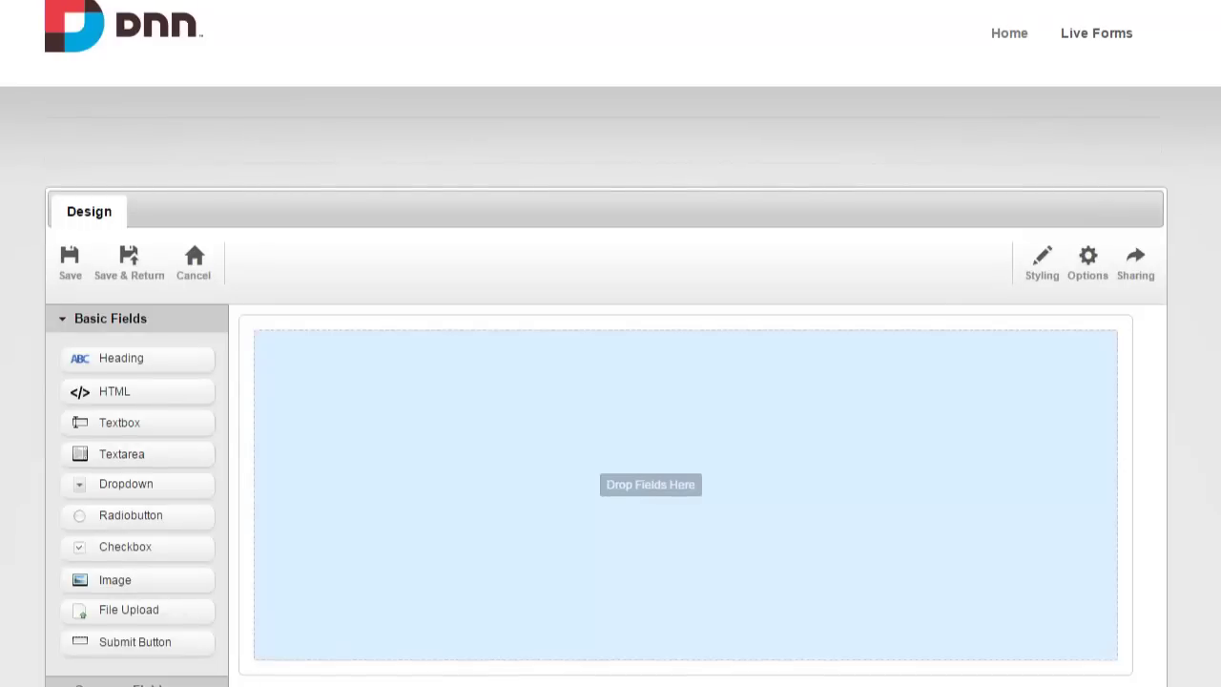
scroll(611, 381, "down", 1)
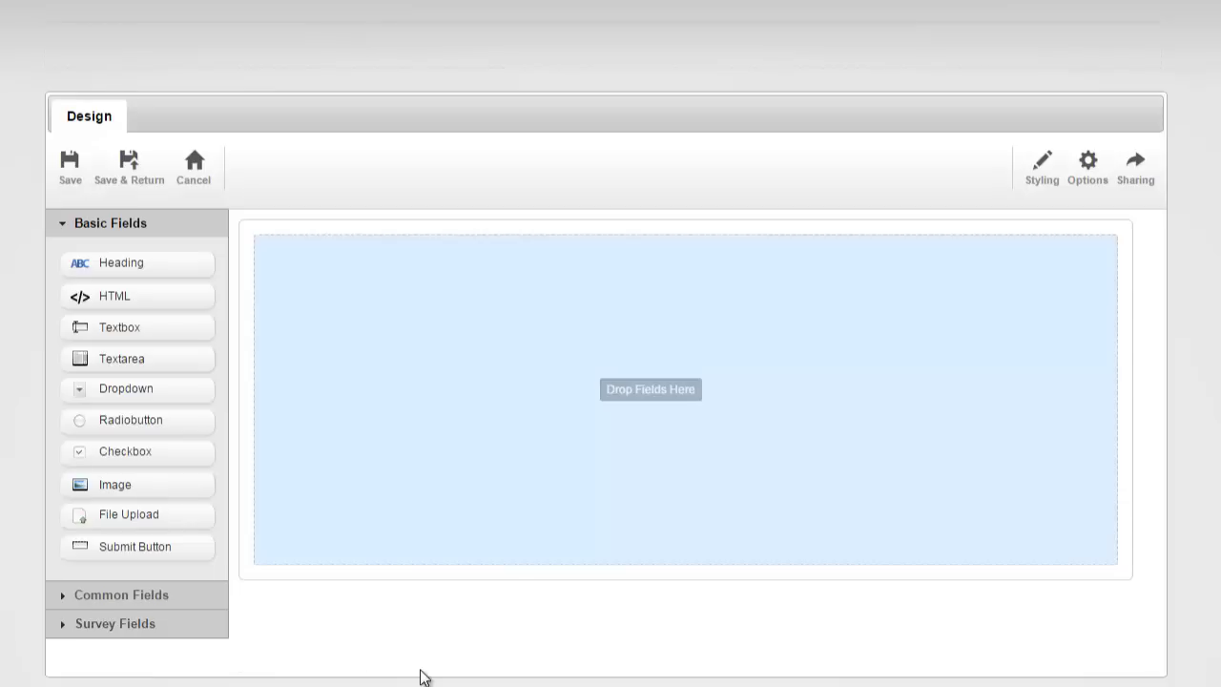
Add a heading reading 'Contact Us' to the empty form above the Submit button.
left_click_drag(134, 263, 321, 270)
left_click(299, 250)
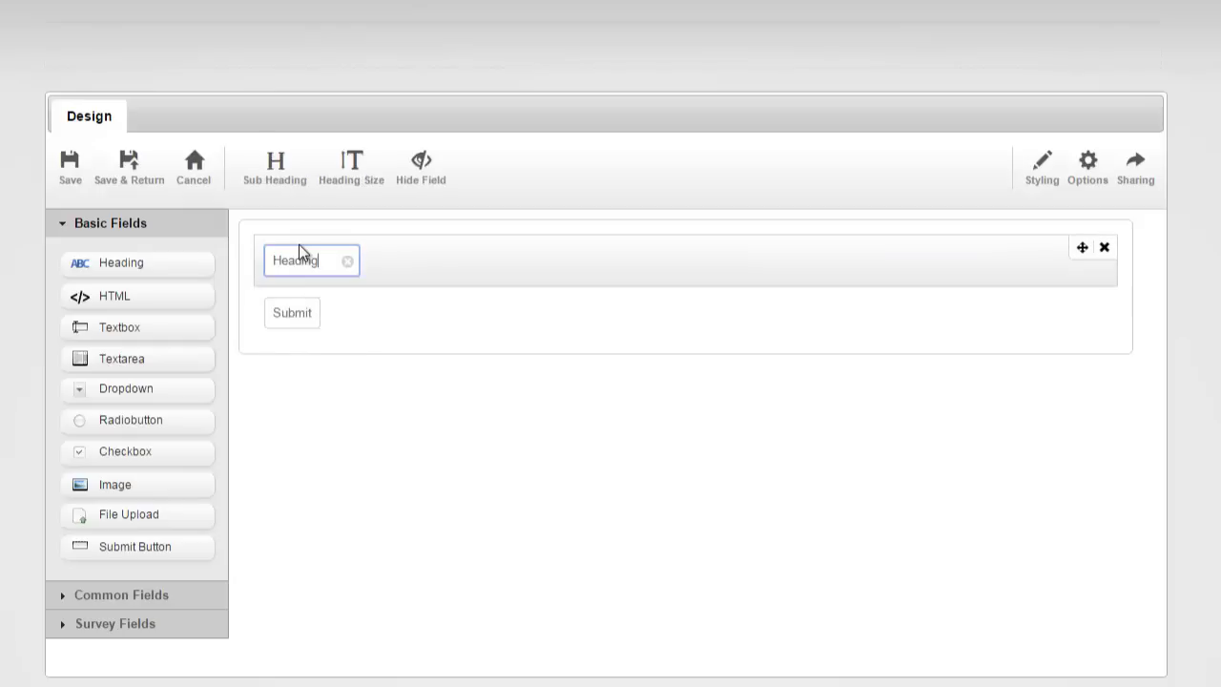
key("ctrl+a")
type("Contact Us")
key("Return")
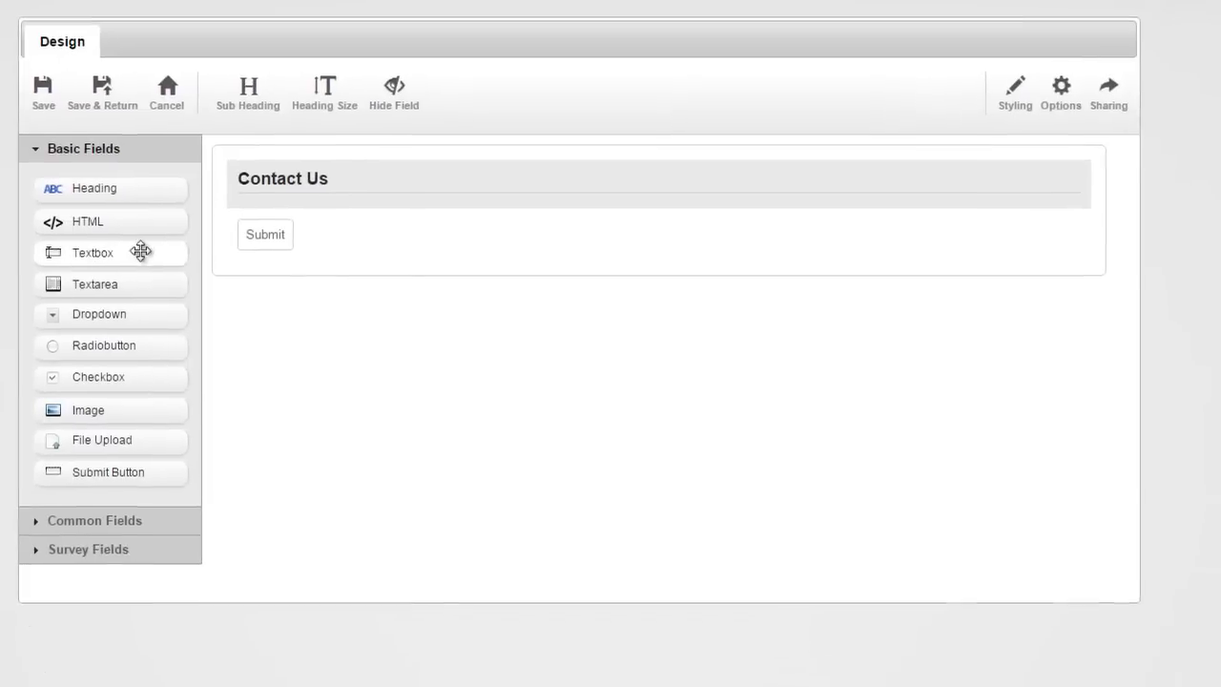
Add Fullname and Email fields from Common Fields under the Contact Us heading.
left_click(95, 520)
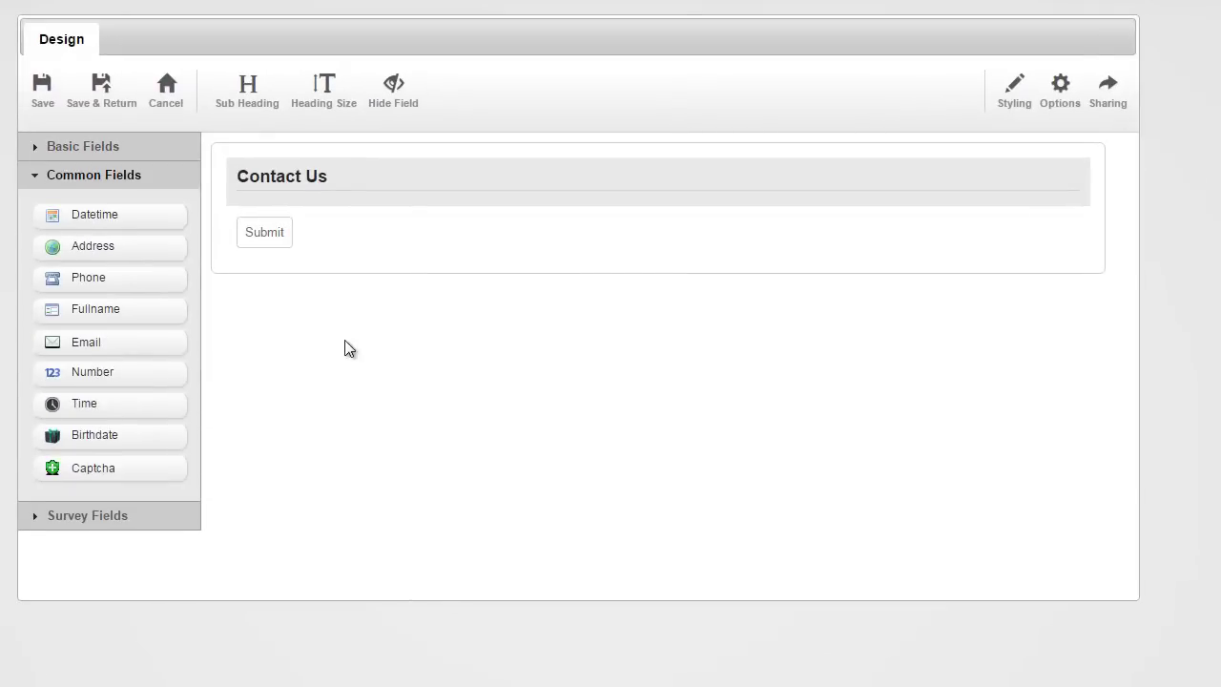
left_click_drag(124, 315, 267, 203)
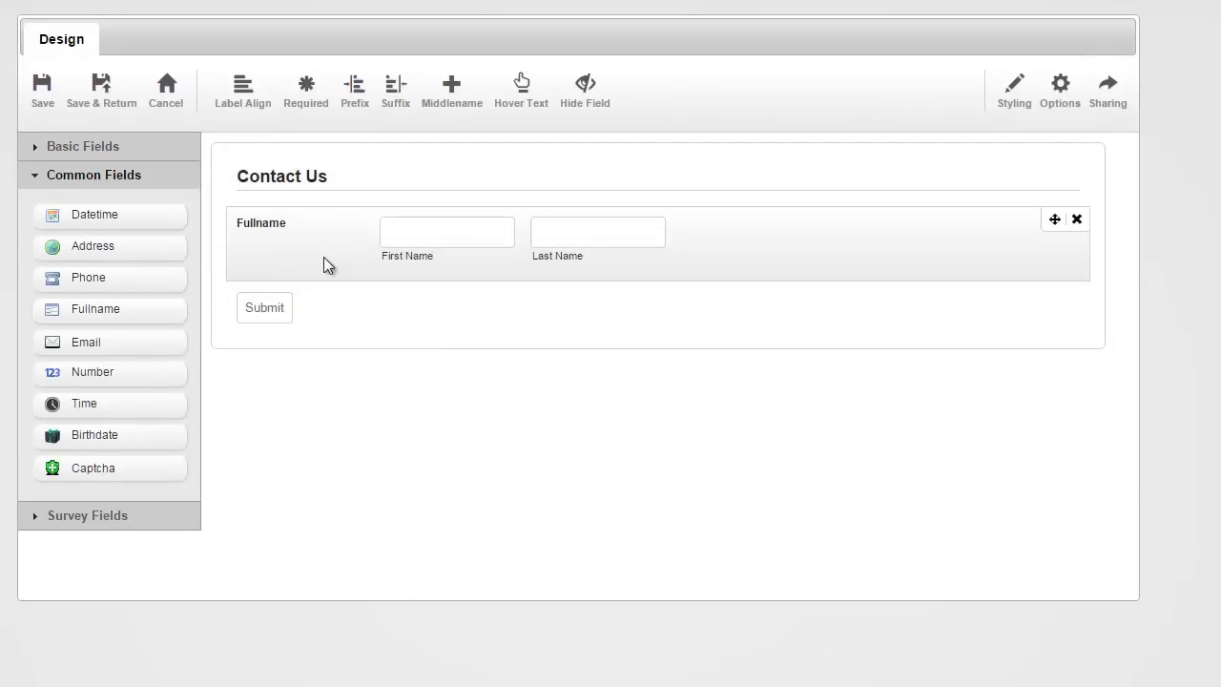
left_click_drag(40, 340, 243, 278)
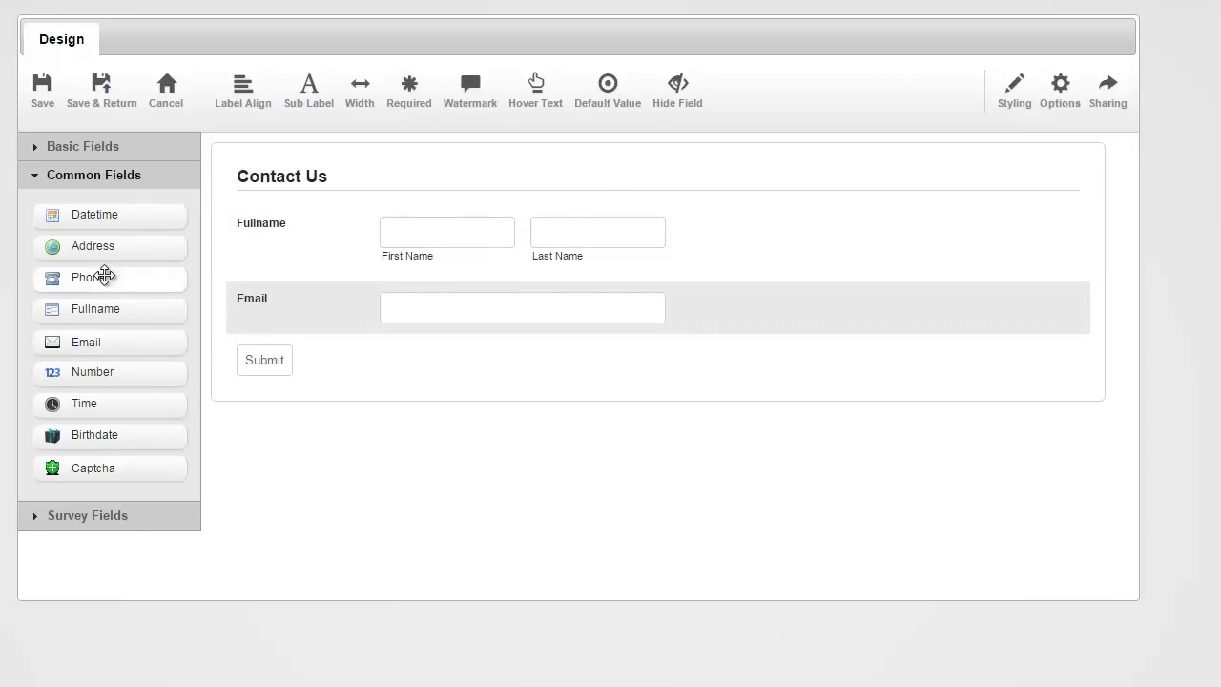
Add a text area below Email and label it 'Message'.
left_click(119, 148)
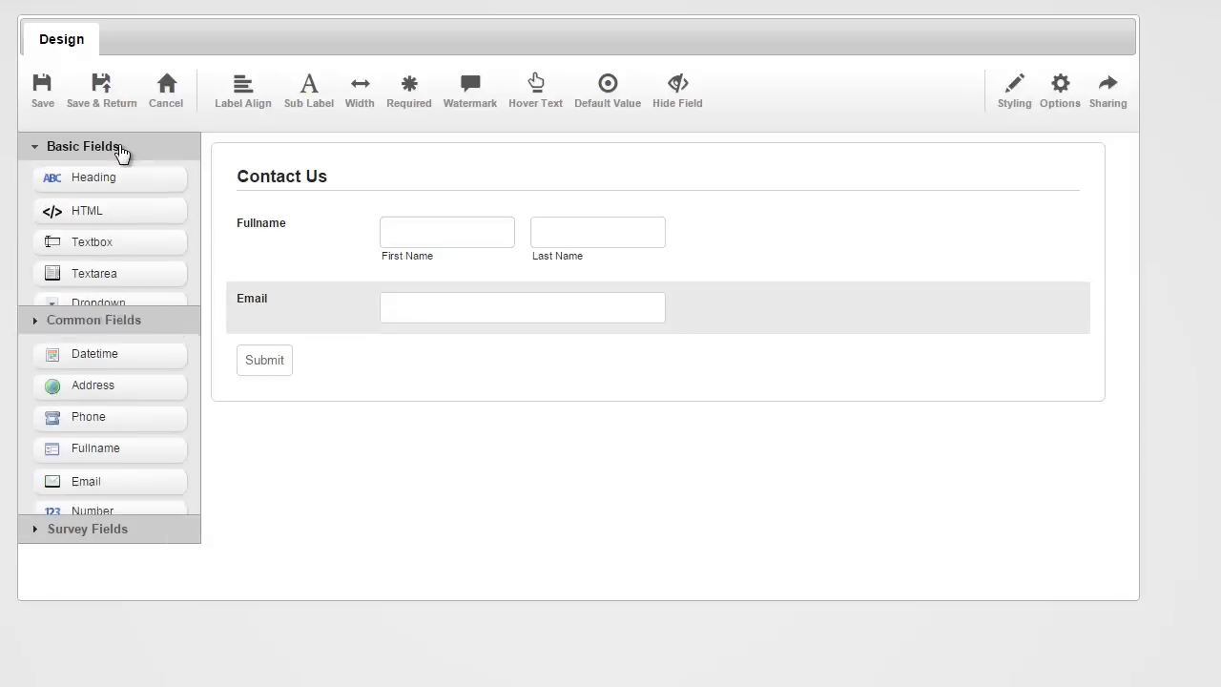
left_click_drag(93, 288, 242, 333)
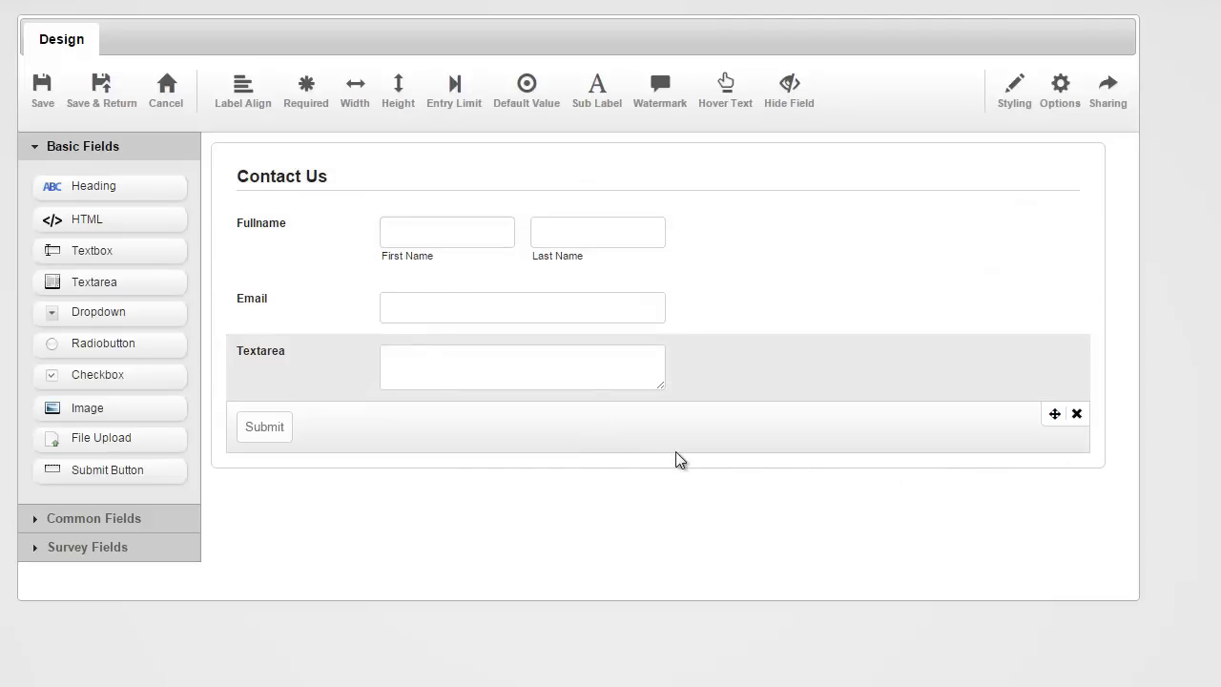
left_click(272, 353)
key("ctrl+a")
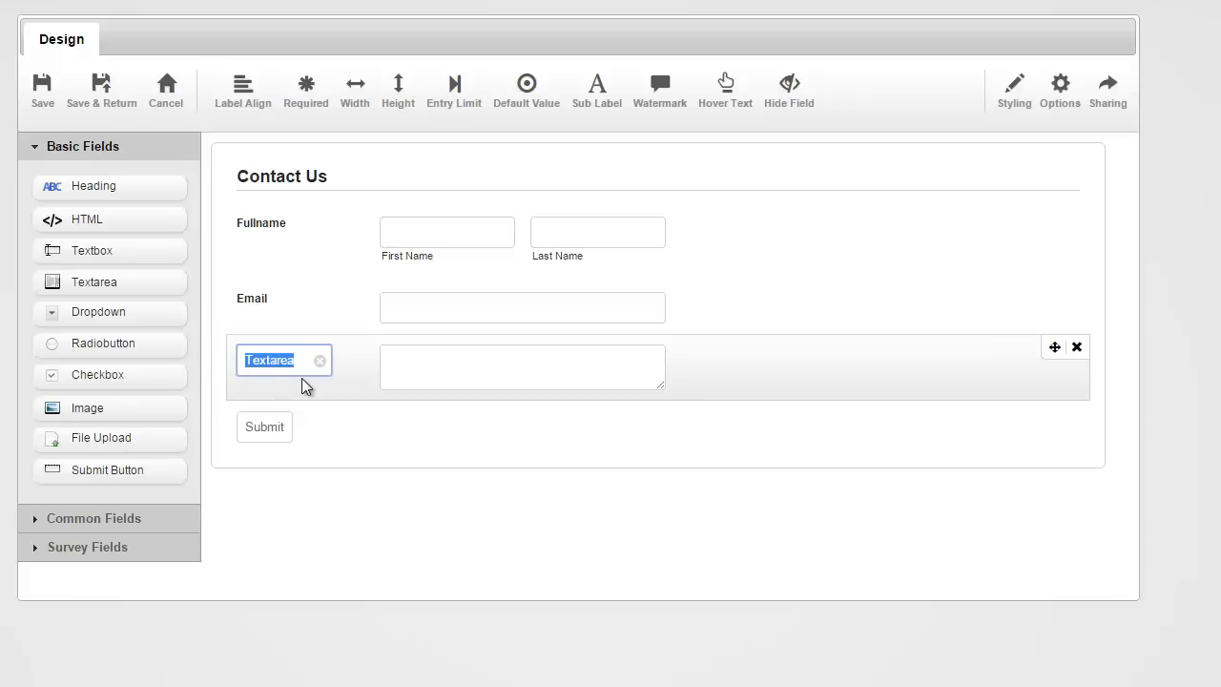
type("Message")
key("Return")
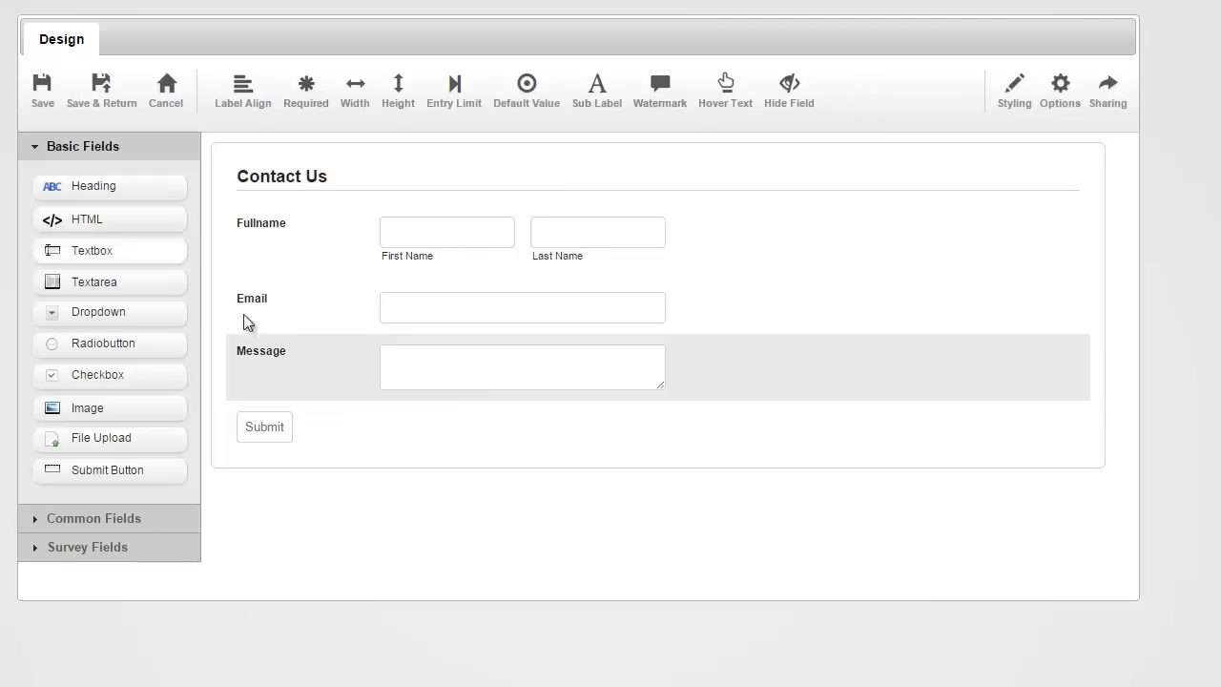
left_click(746, 229)
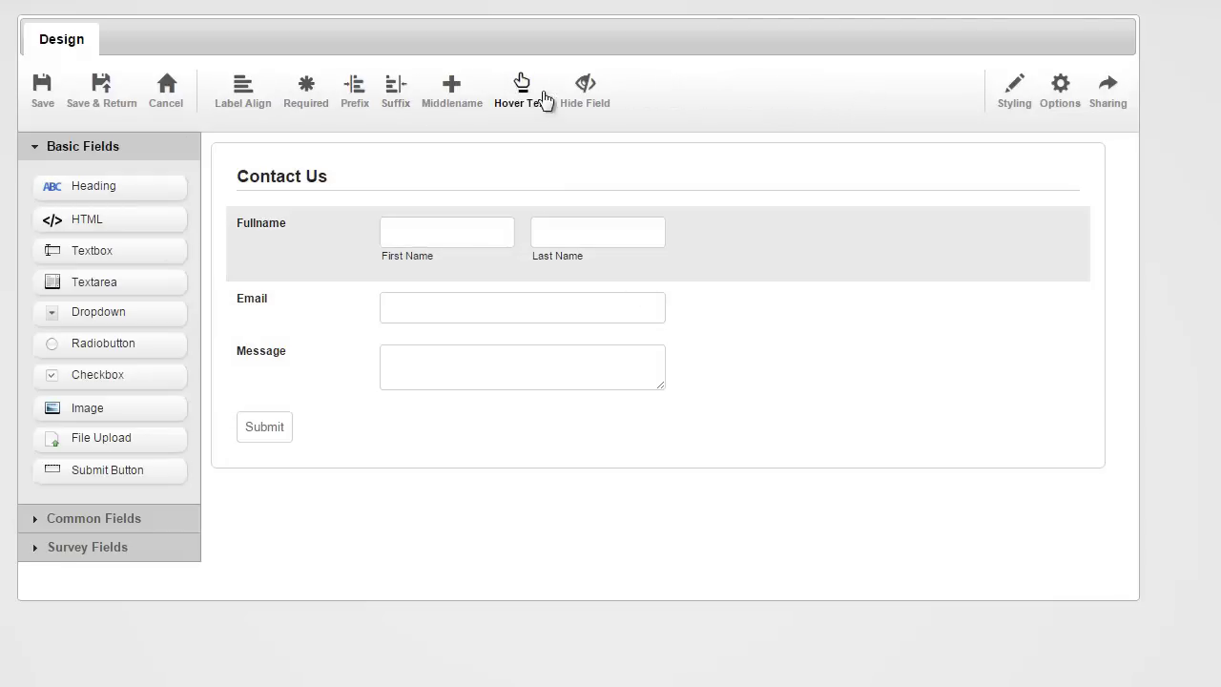
Mark the Fullname, Email and Message fields as required.
left_click(300, 106)
left_click(297, 310)
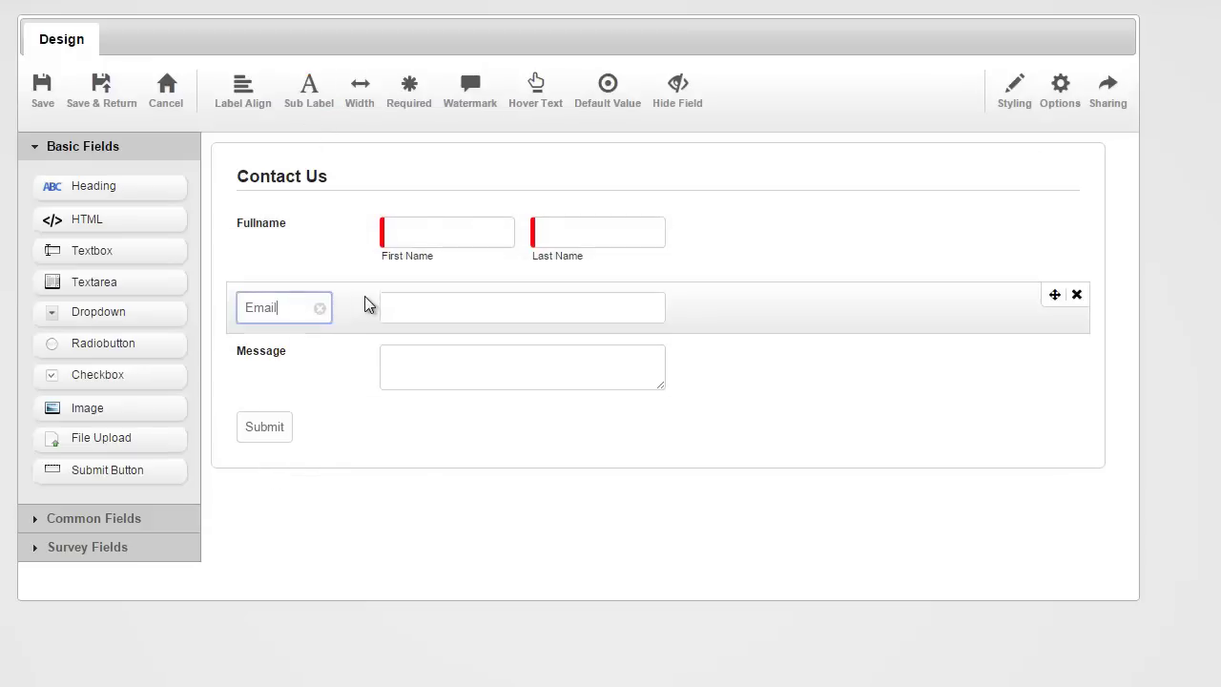
left_click(424, 107)
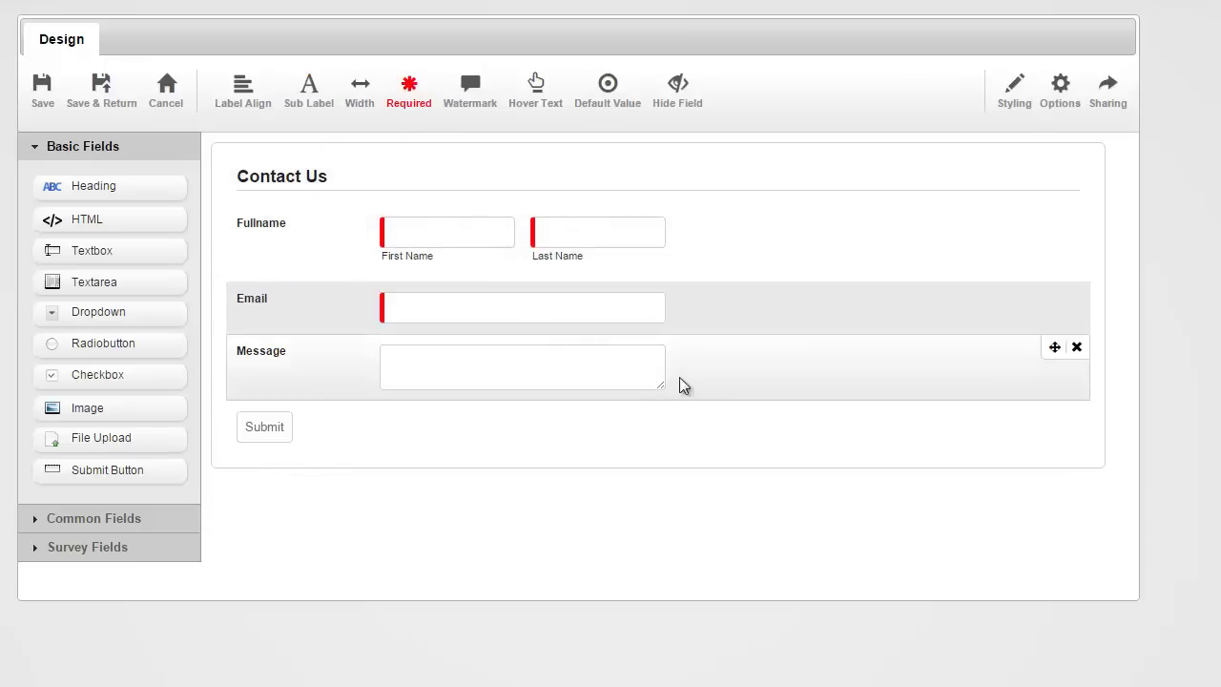
left_click(731, 378)
left_click(317, 109)
Set the Message box height to 100.
left_click(401, 107)
type("100")
key("Return")
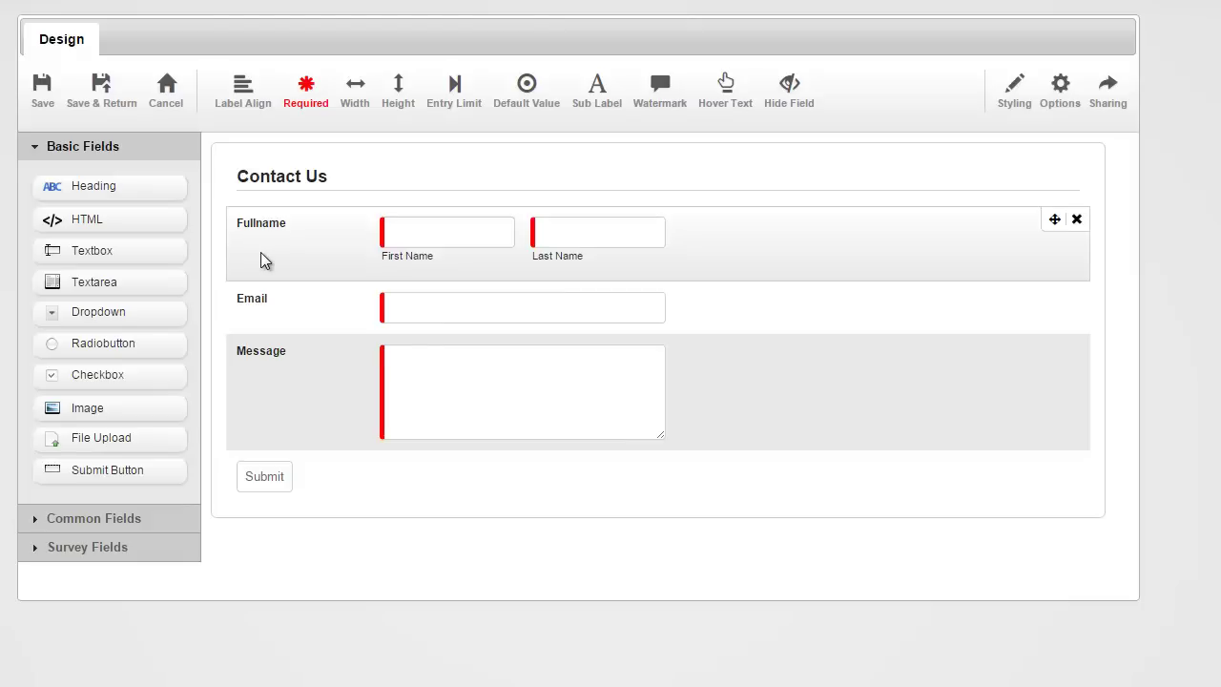
Add a Captcha field above Submit and leave its label empty.
left_click(124, 521)
left_click_drag(123, 466, 275, 442)
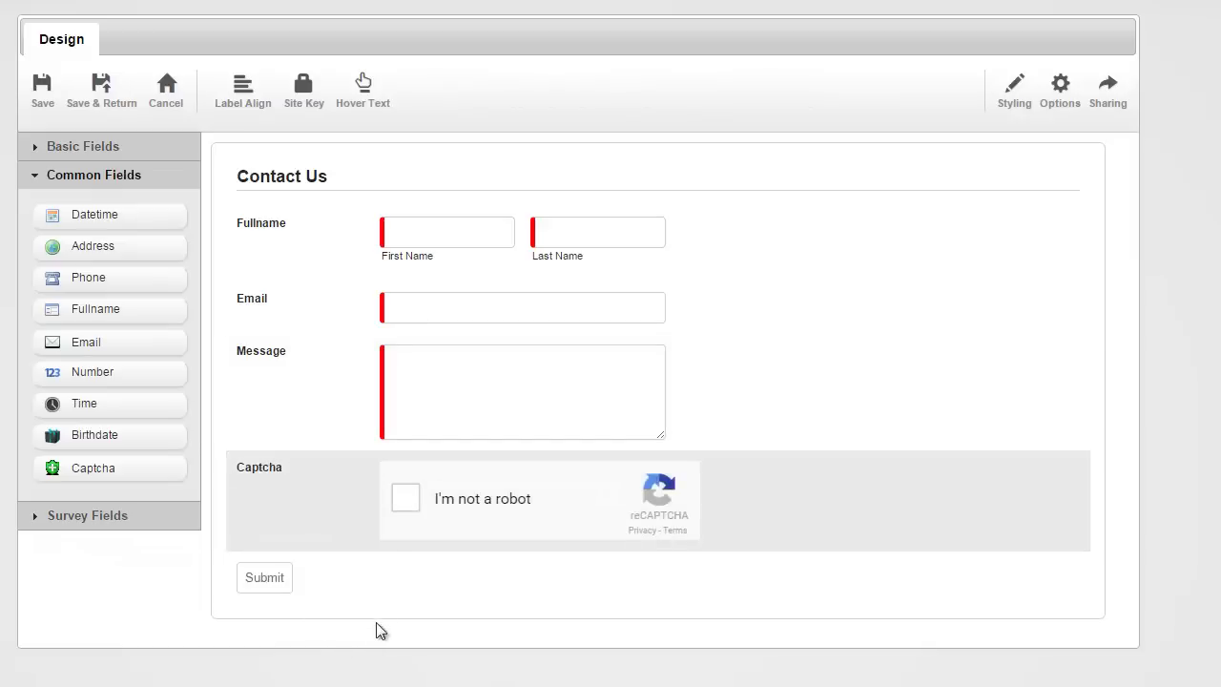
left_click(262, 476)
key("BackSpace")
key("Return")
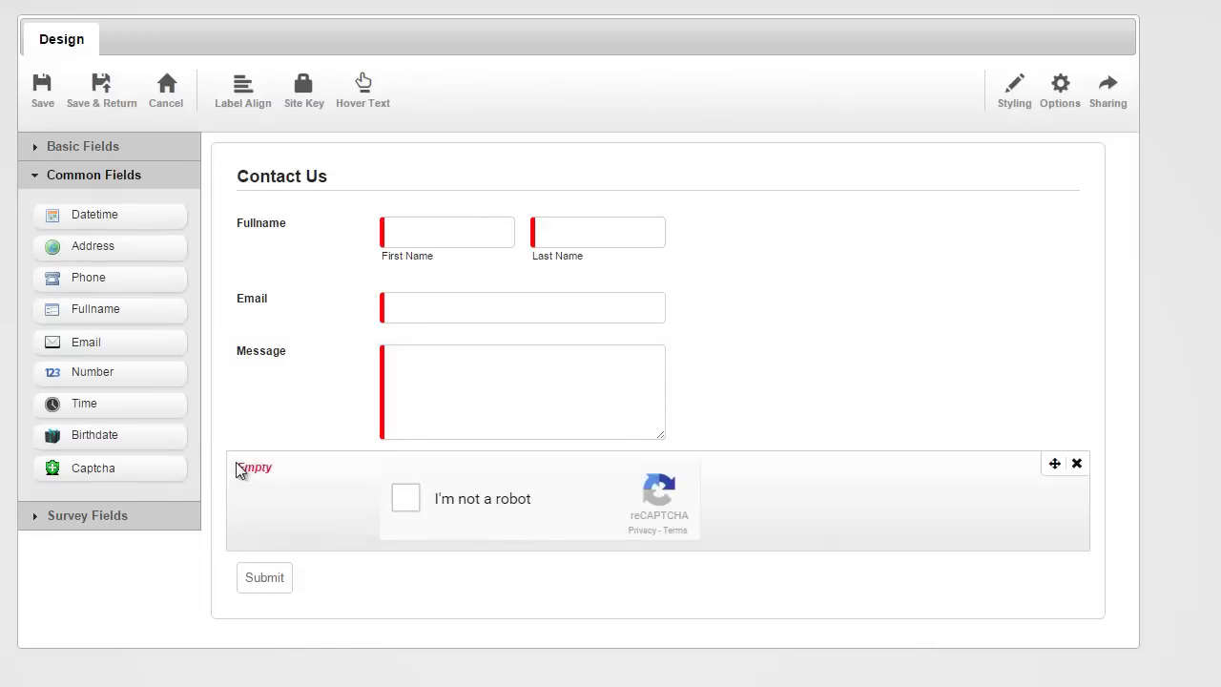
Paste the reCAPTCHA site key into the captcha's Site Key setting.
left_click(307, 113)
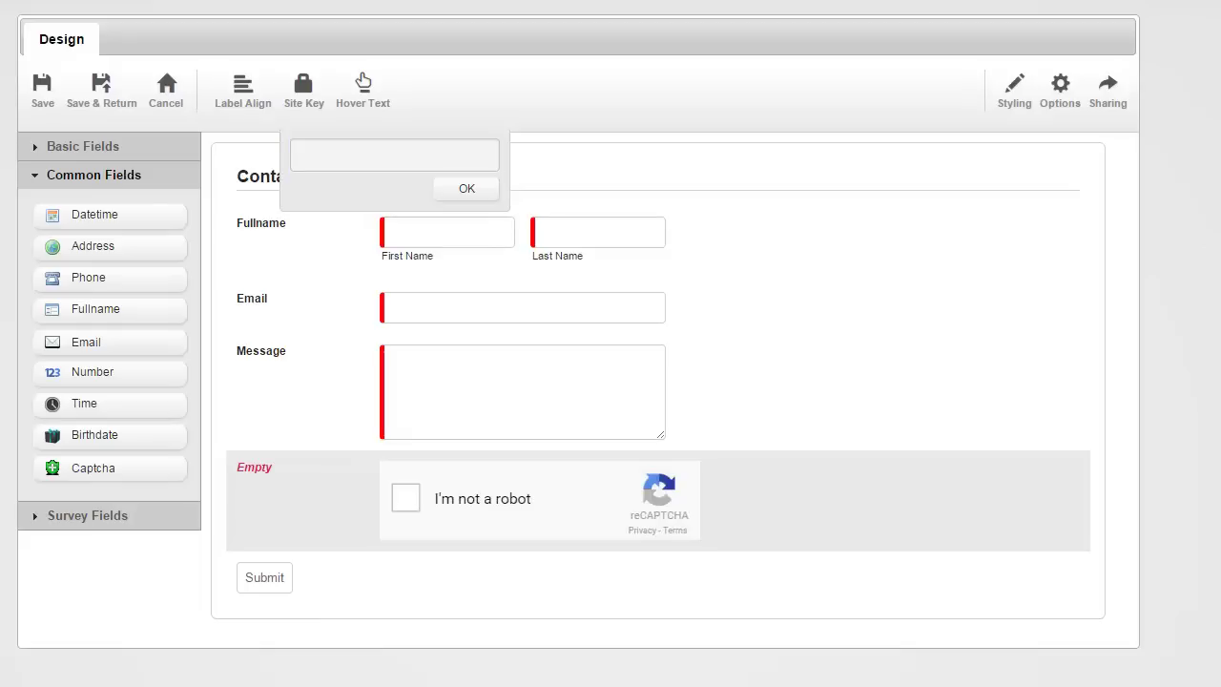
left_click(439, 160)
key("ctrl+v")
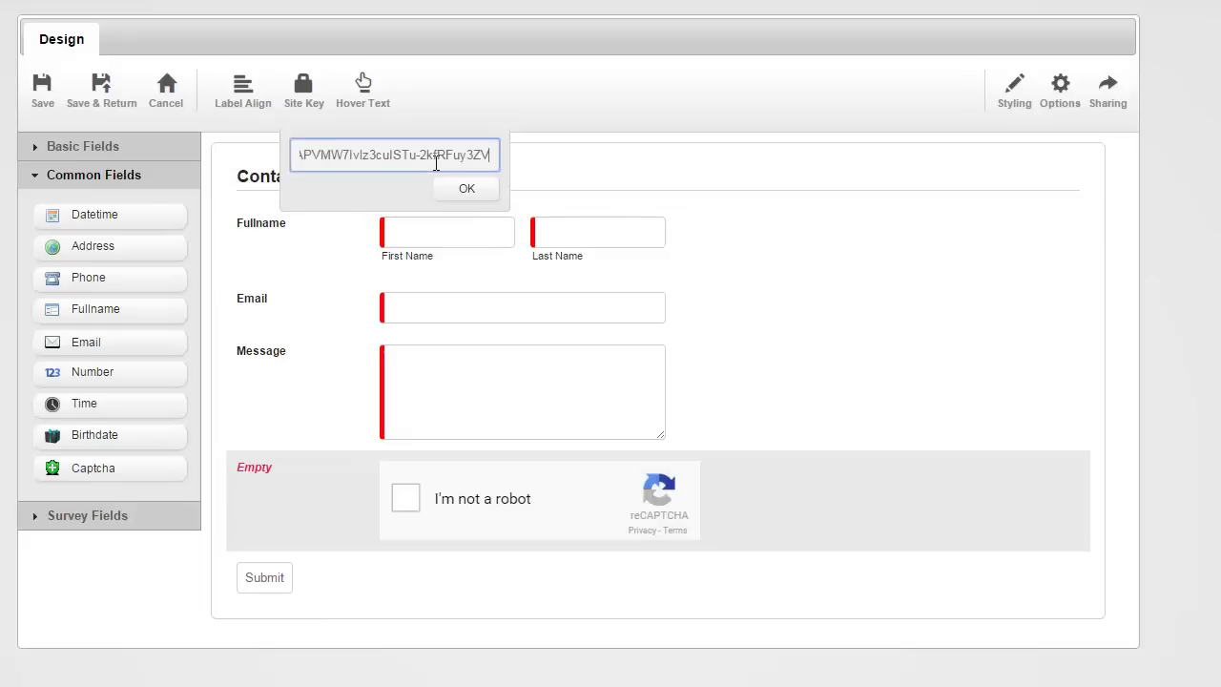
key("Return")
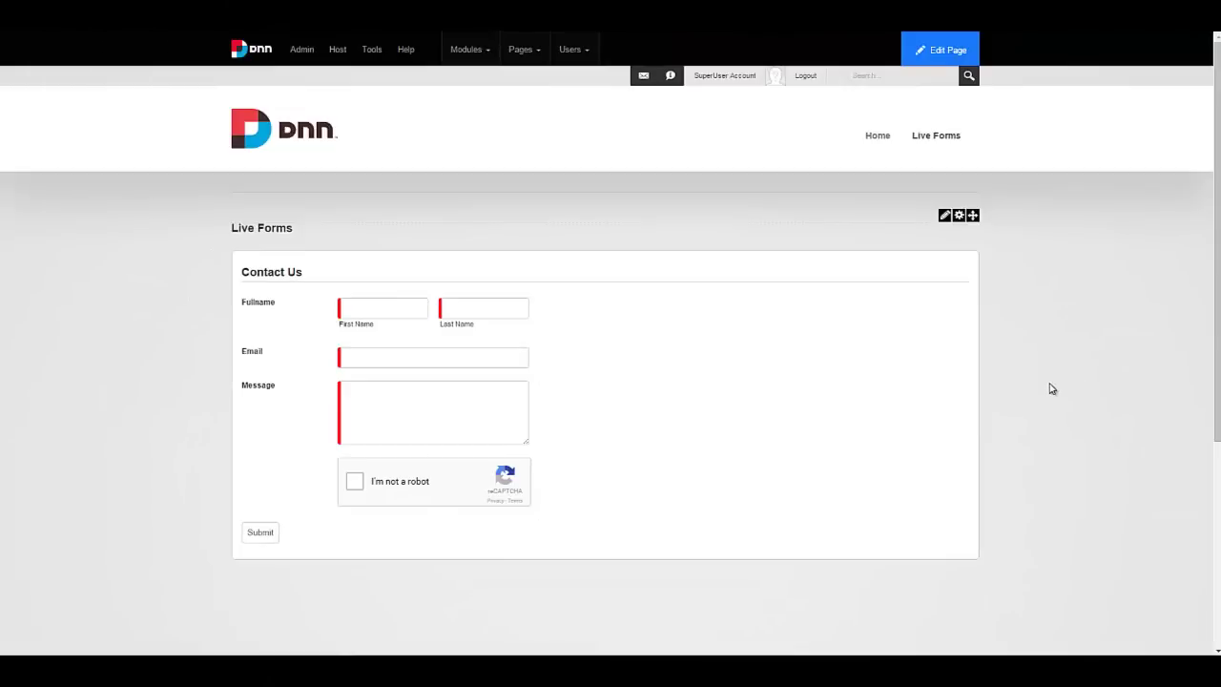
Emulate an Apple iPhone 5 in DevTools, reload, and scroll to the Message box and reCAPTCHA.
key("F12")
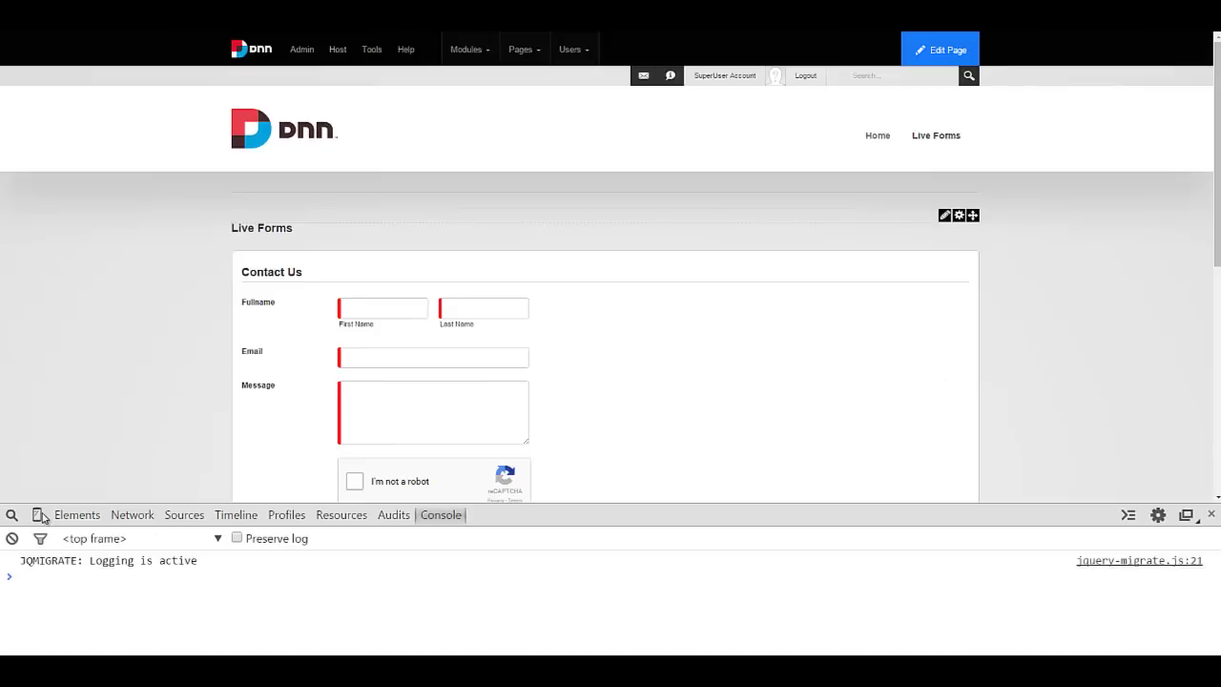
left_click(40, 515)
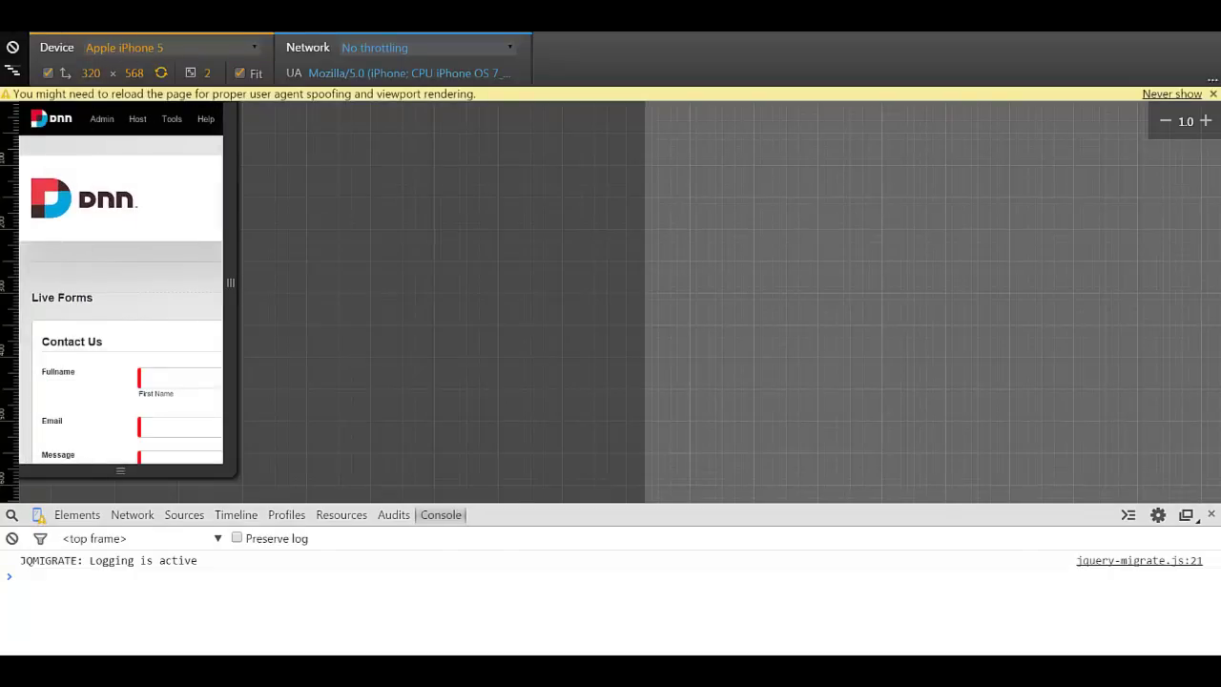
key("F5")
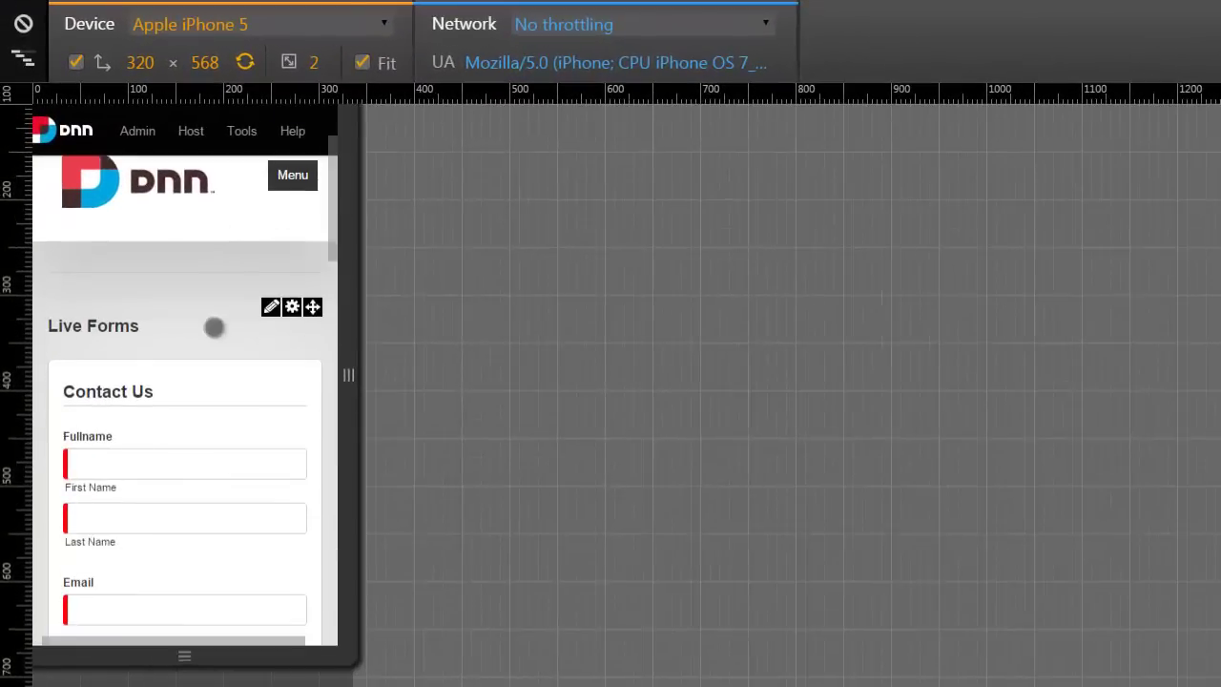
scroll(213, 326, "down", 2)
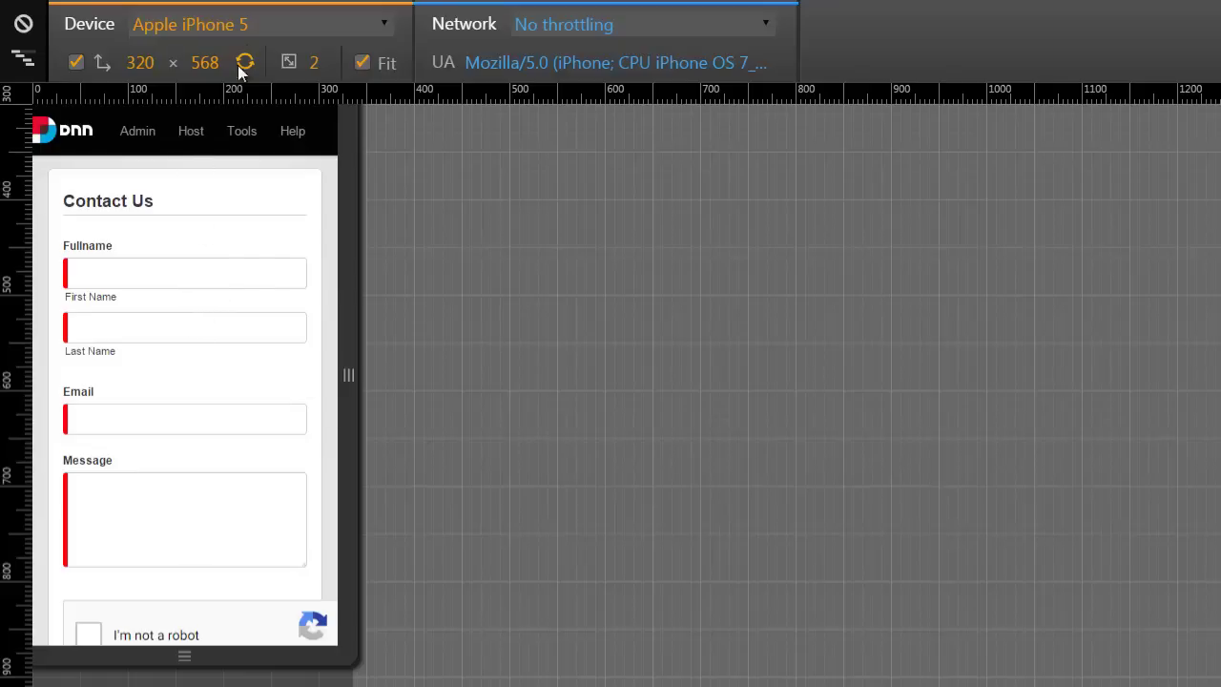
Switch the emulated device to Apple iPad 3 / 4 and reload the page.
left_click(250, 30)
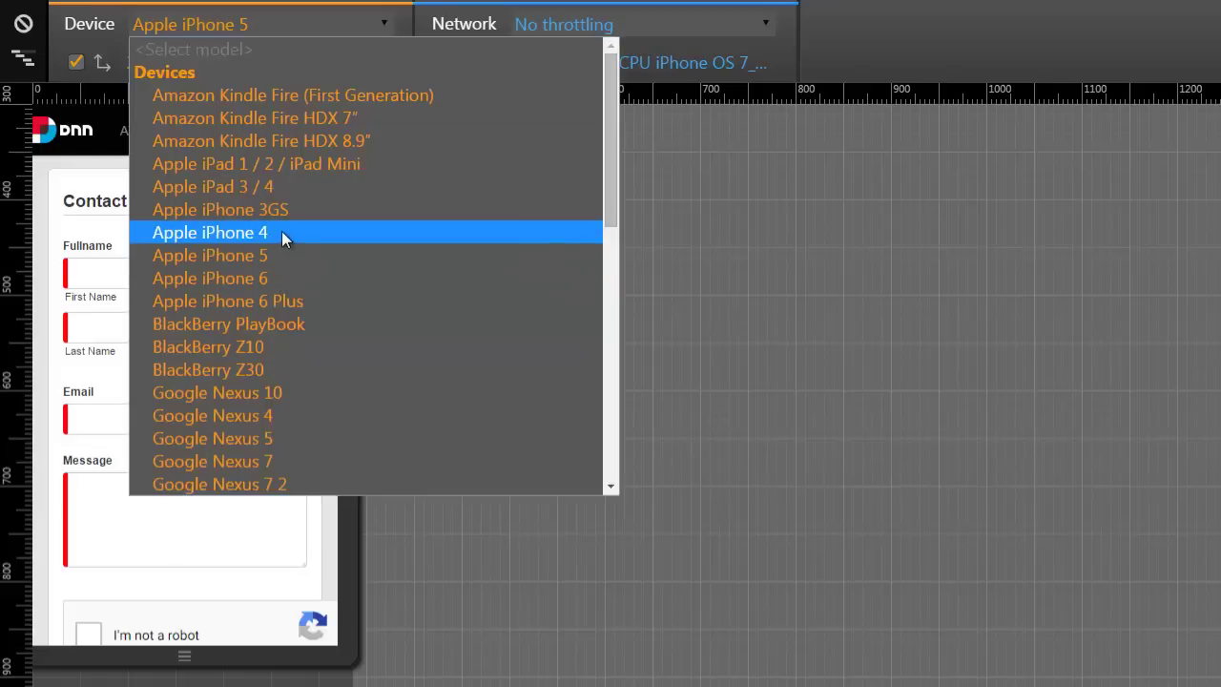
left_click(296, 186)
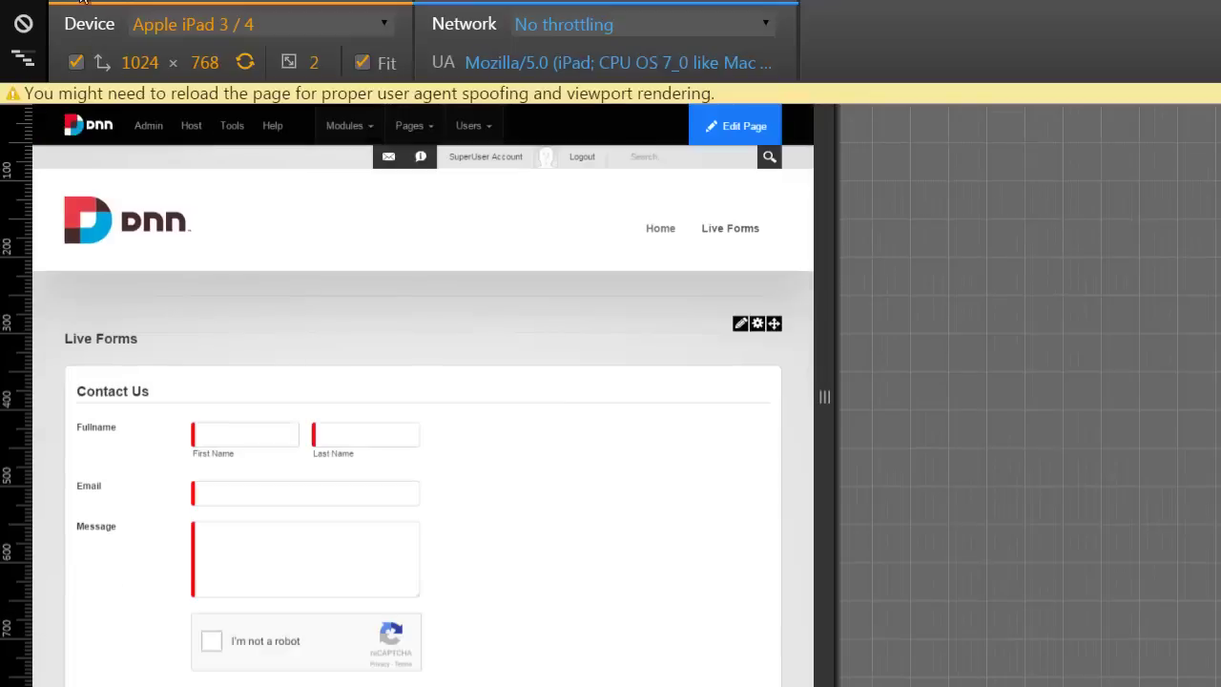
key("F5")
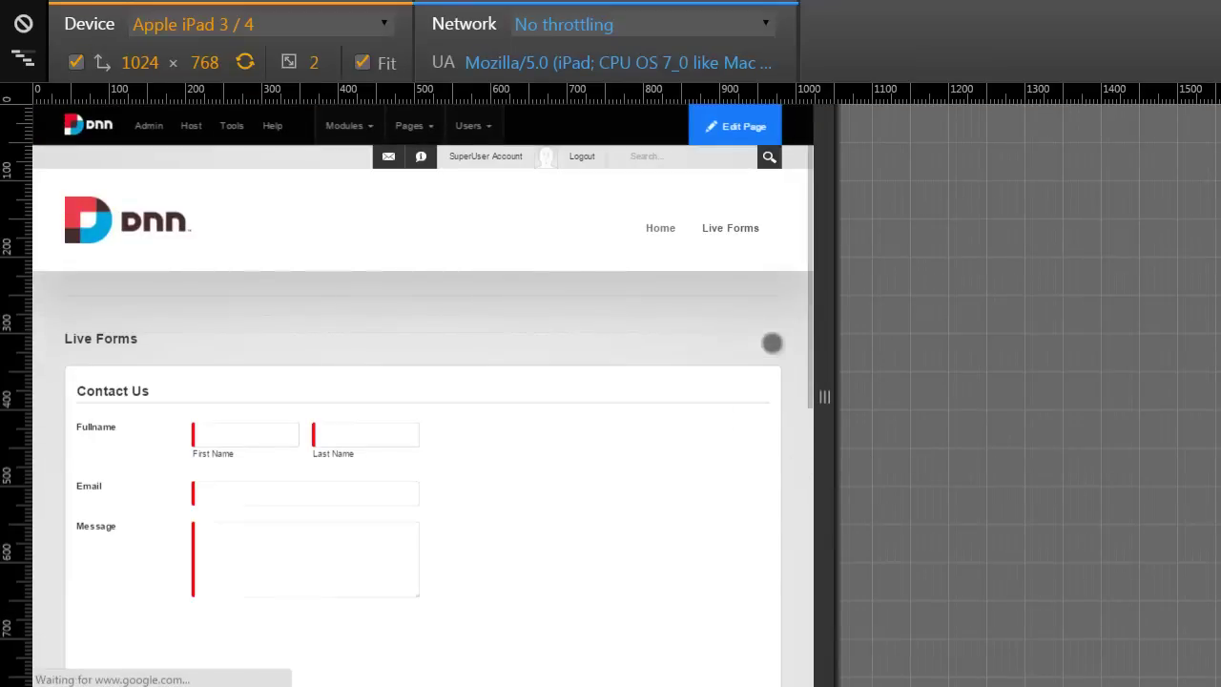
scroll(596, 433, "down", 1)
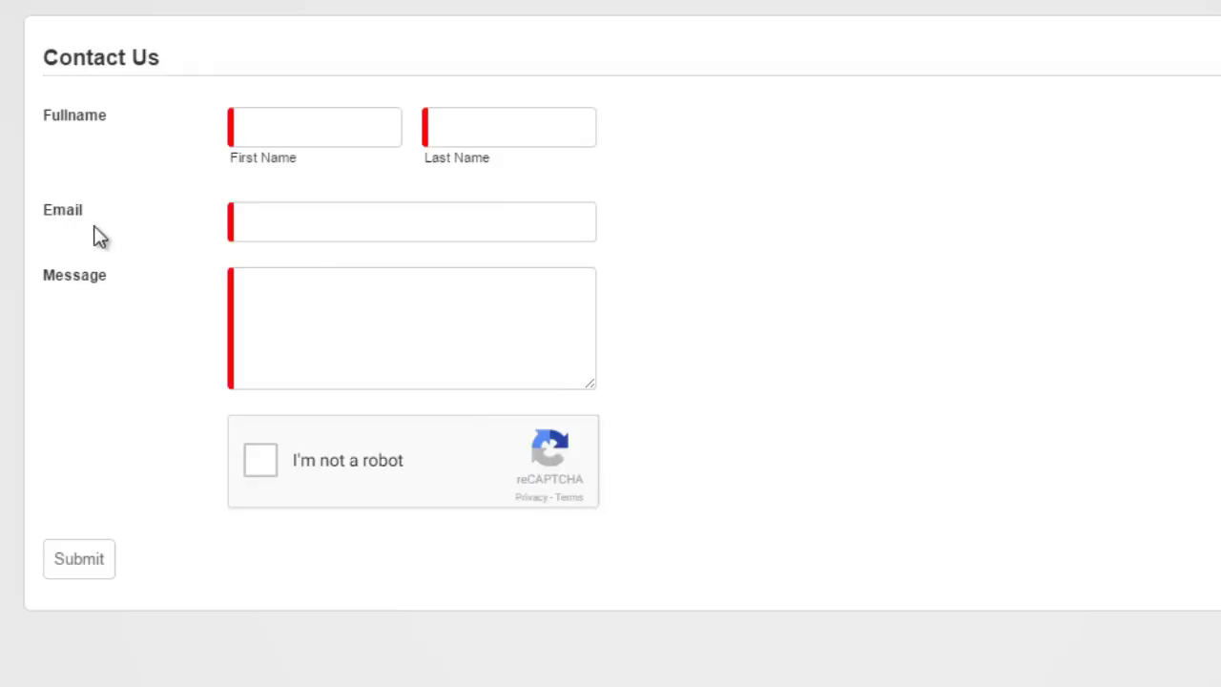
Submit the empty form to trigger required-field errors, then enter the first name.
left_click(73, 568)
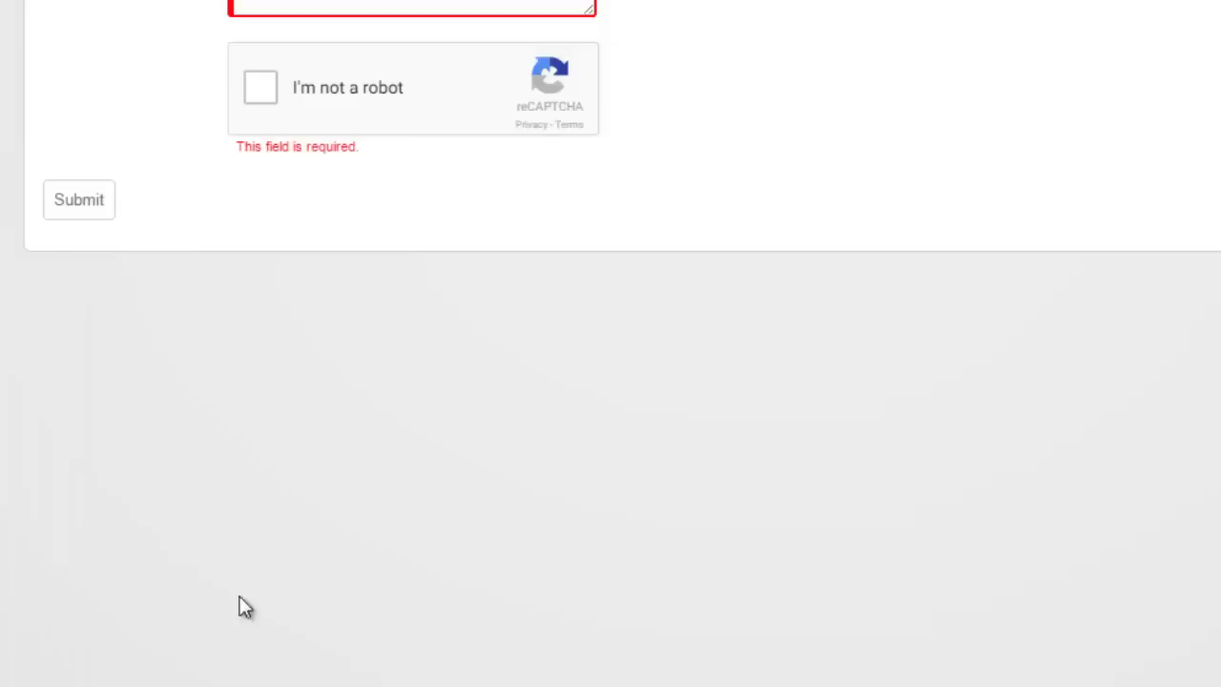
scroll(624, 581, "up", 4)
left_click(311, 121)
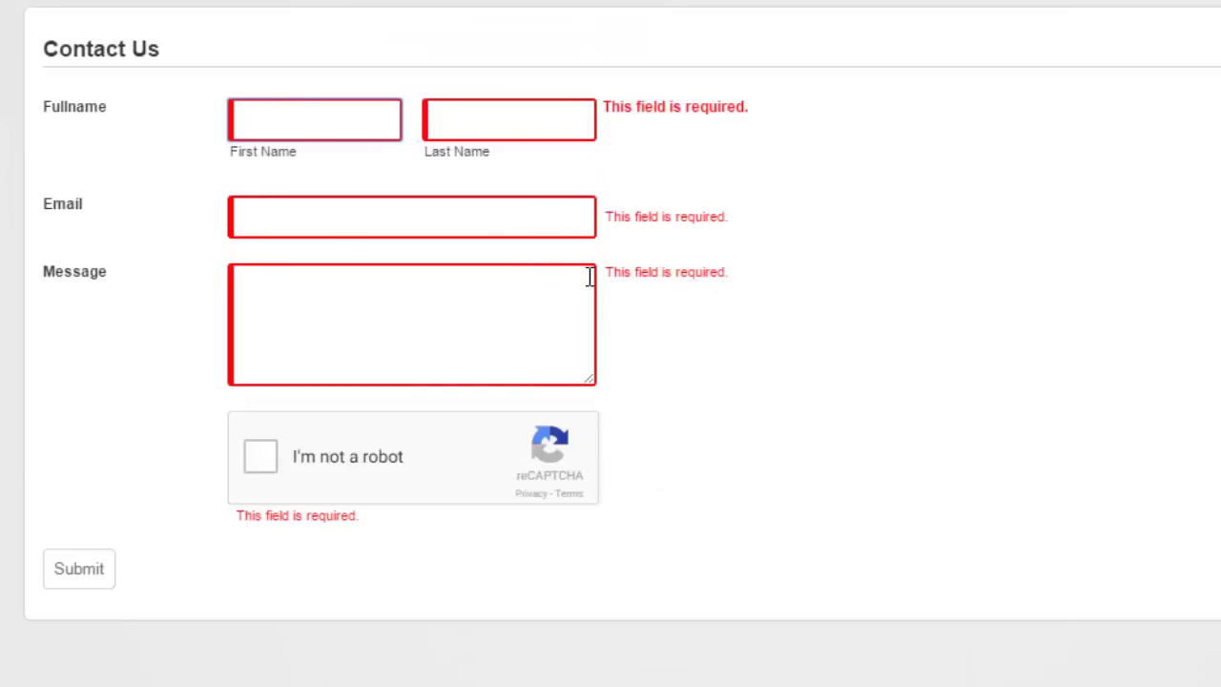
key("Tab")
Enter the last name and the contact's email address.
key("Tab")
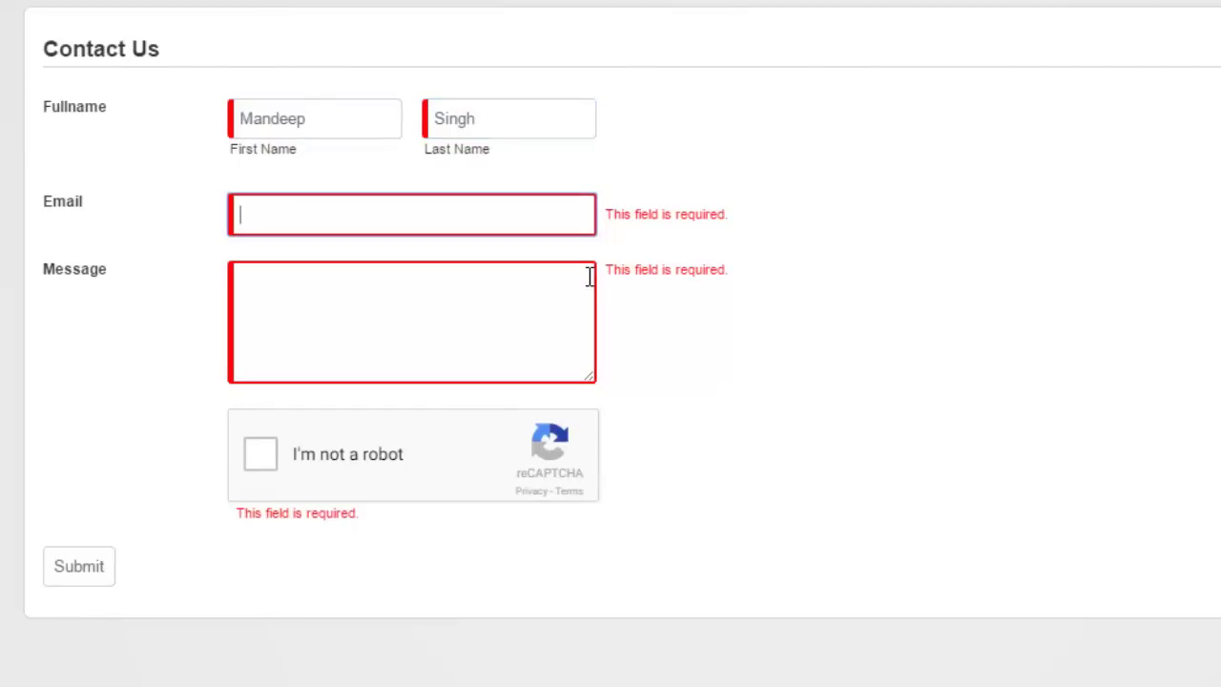
key("Tab")
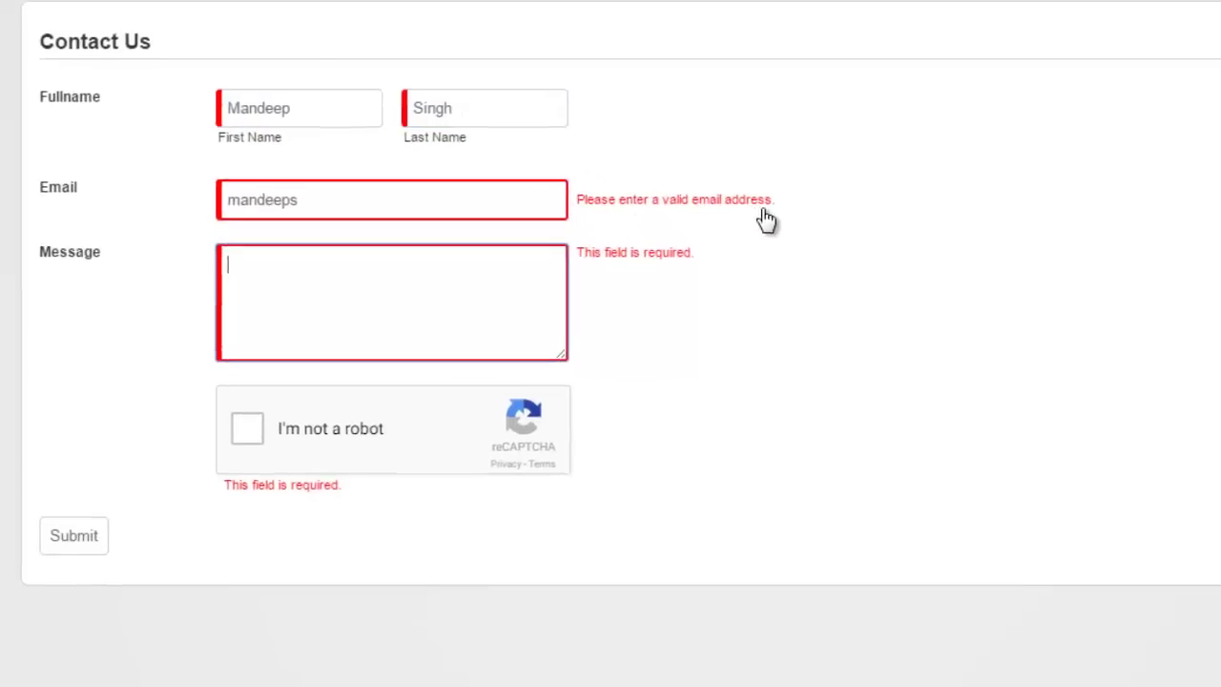
left_click(454, 163)
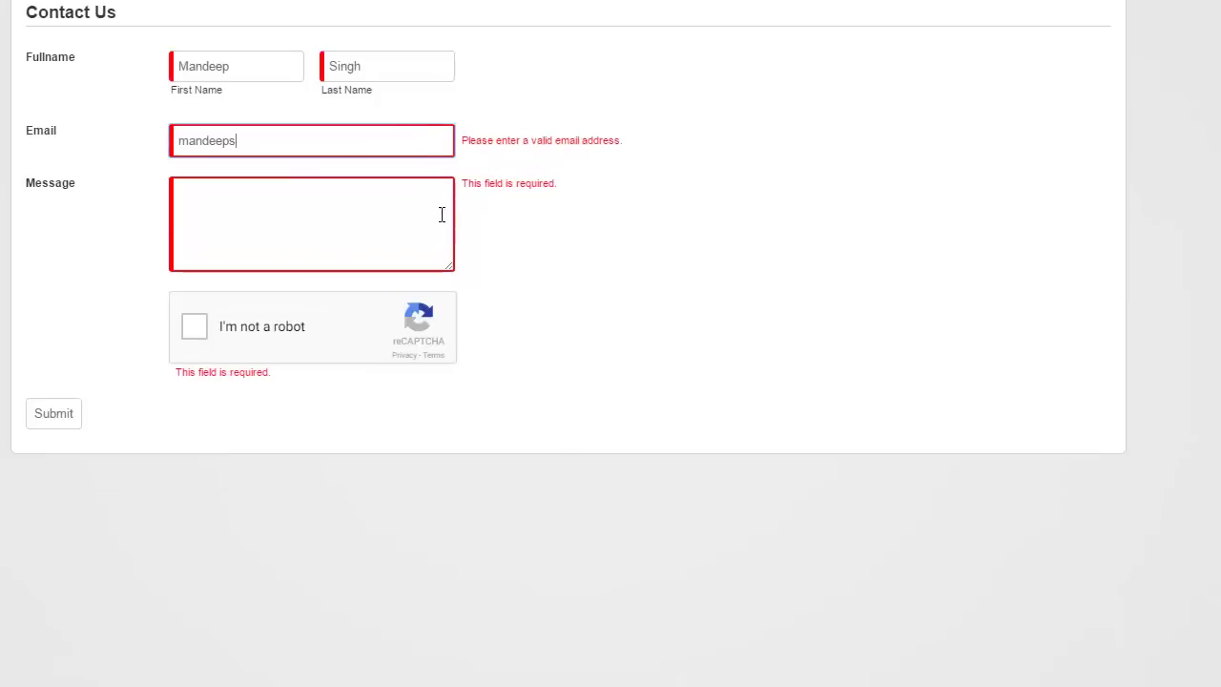
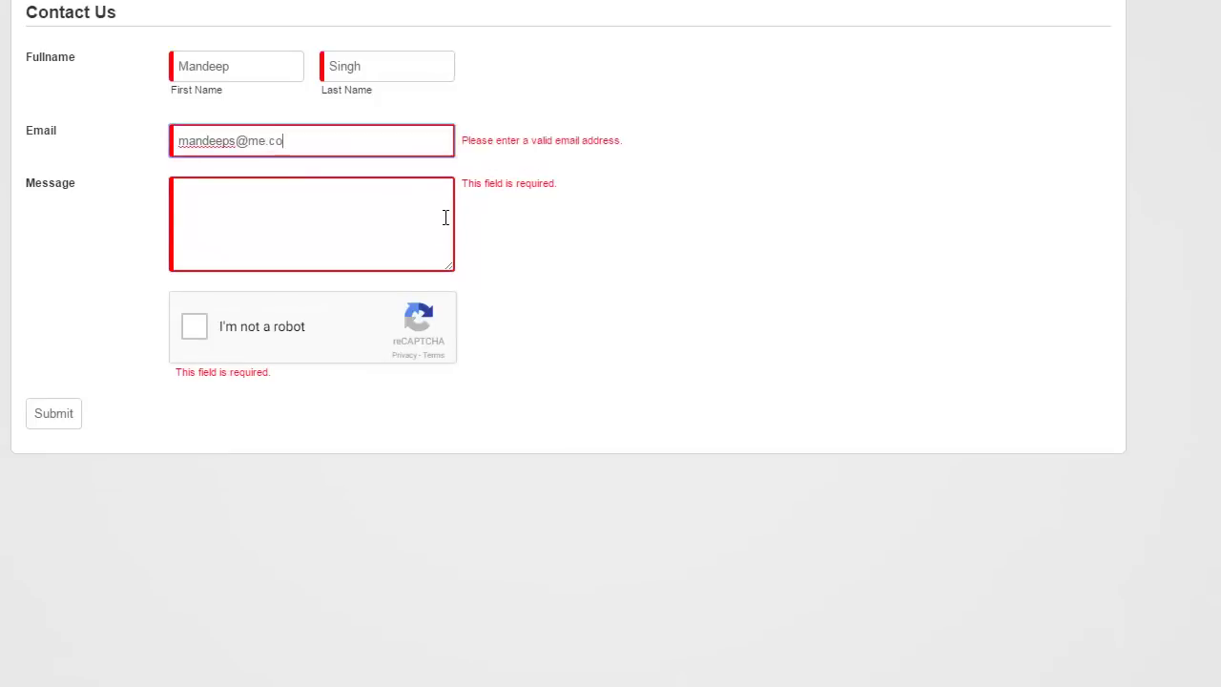
Write the message "I'm just testing our new Live Forms module." and submit.
left_click(445, 218)
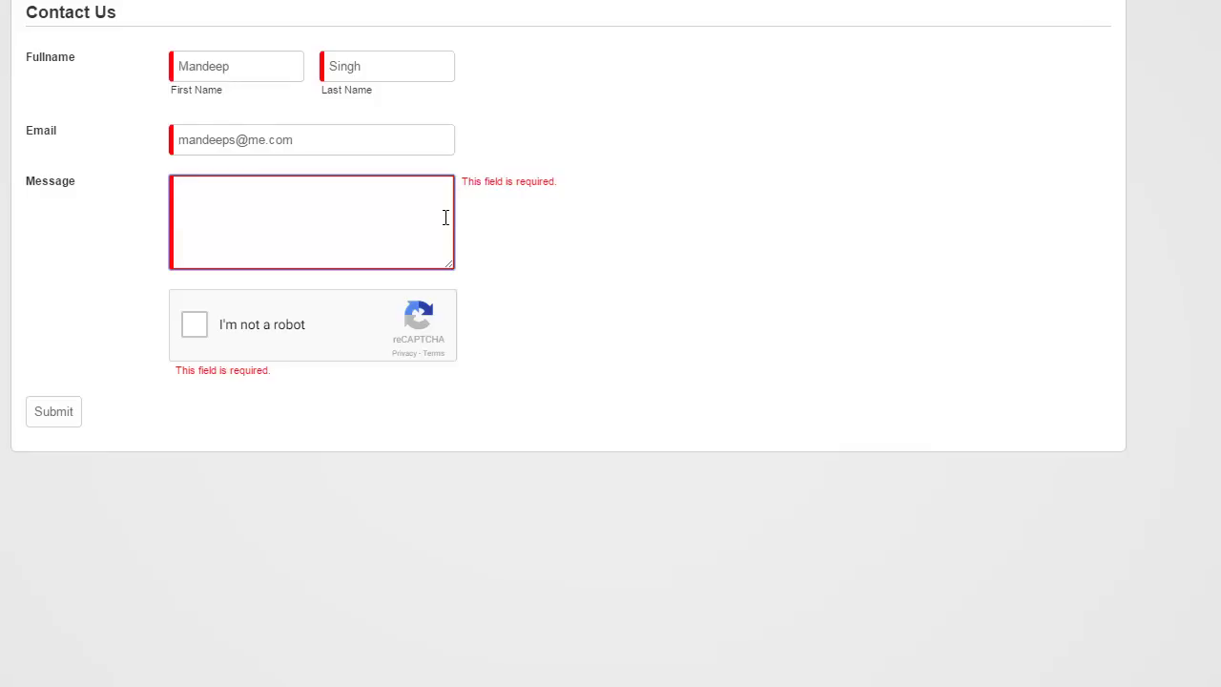
type("I'm just testi")
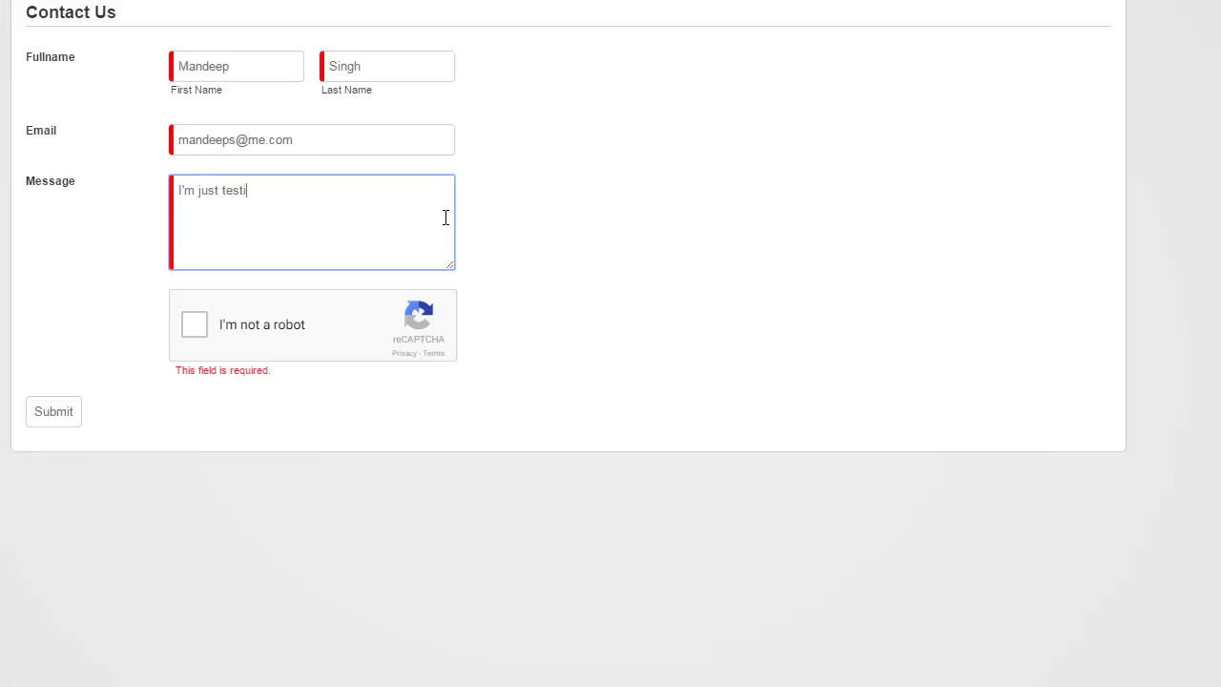
type("ng our new Live Forms m ")
type("dule.")
left_click(64, 411)
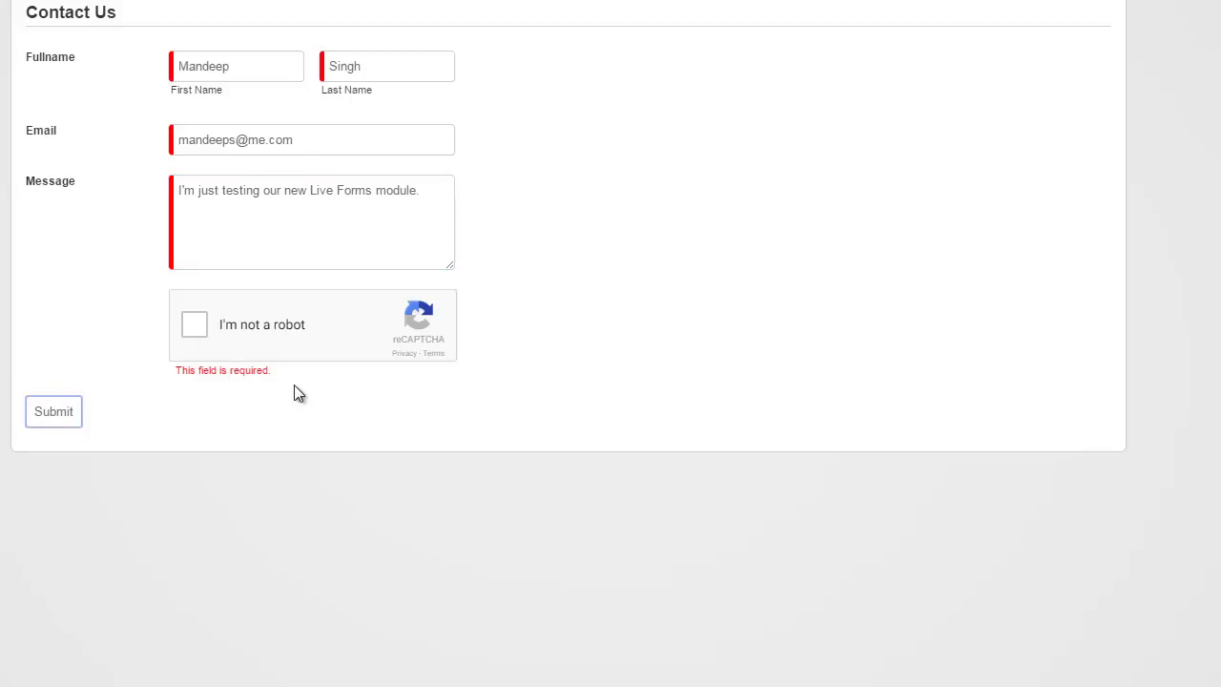
Solve the reCAPTCHA image challenge and submit the contact form.
left_click(194, 327)
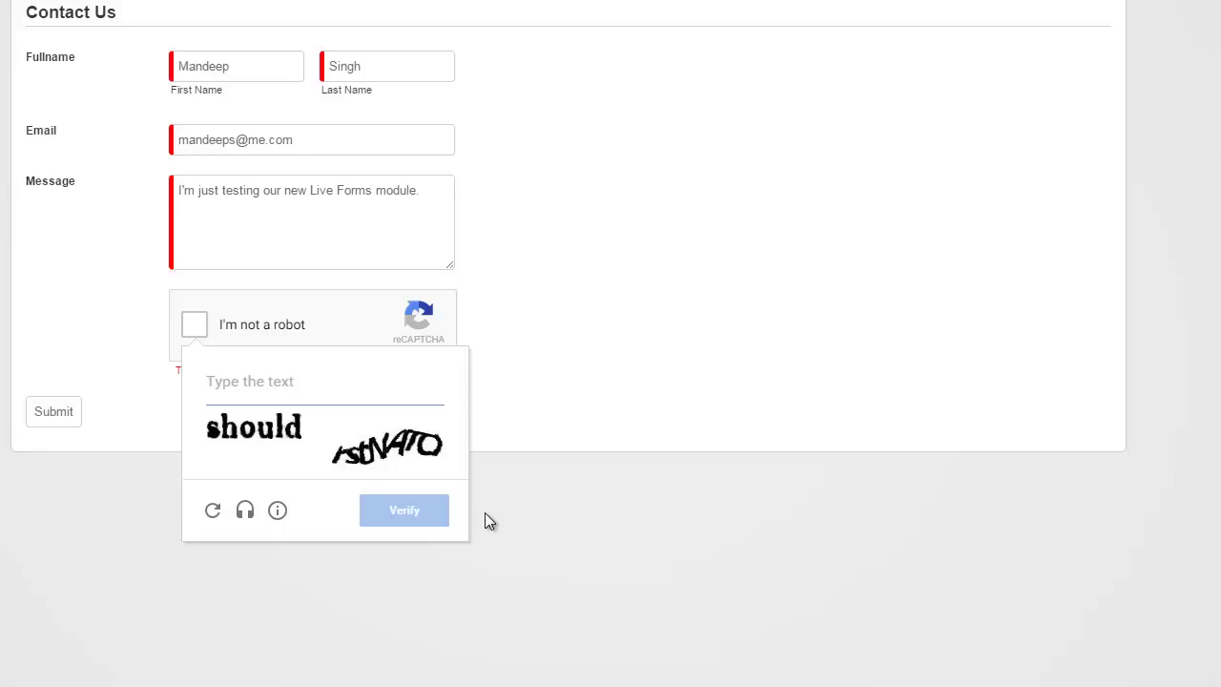
left_click(213, 511)
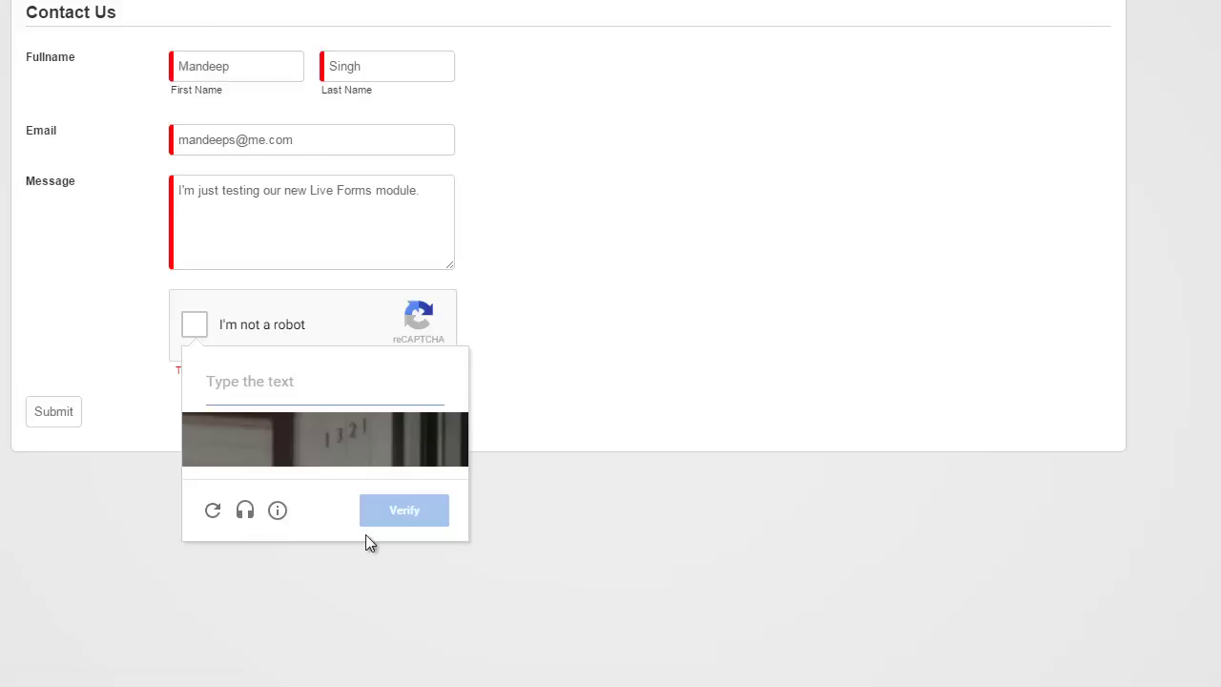
type("1321")
left_click(397, 514)
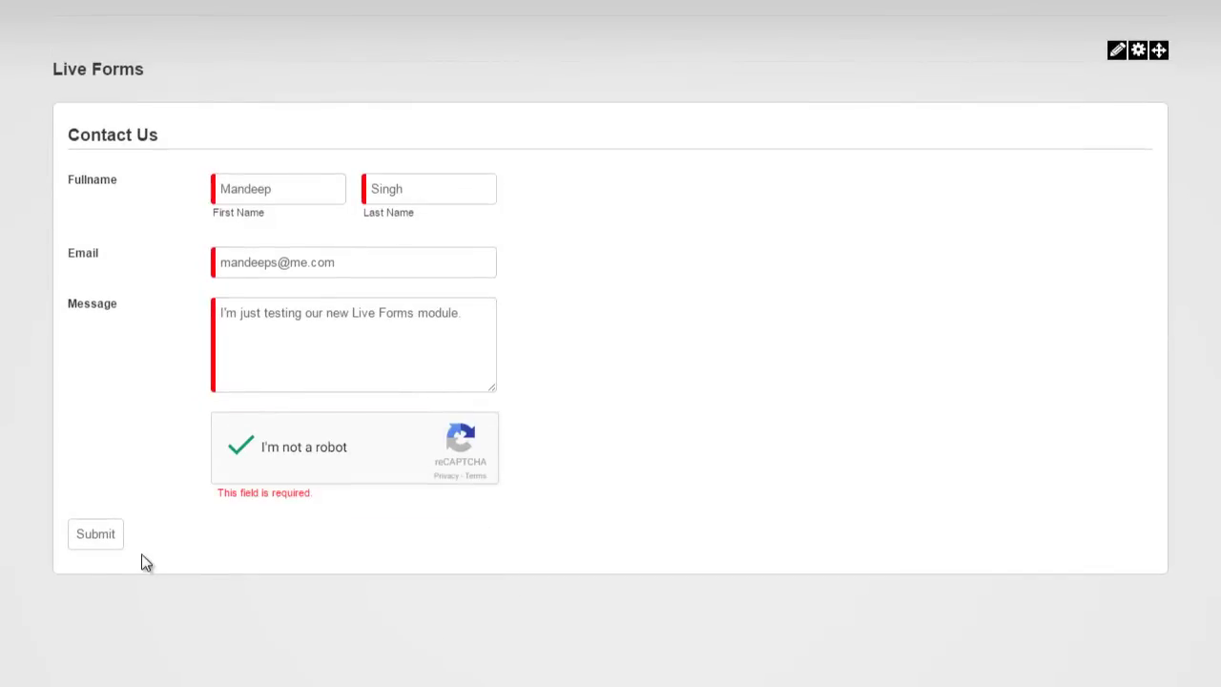
left_click(106, 535)
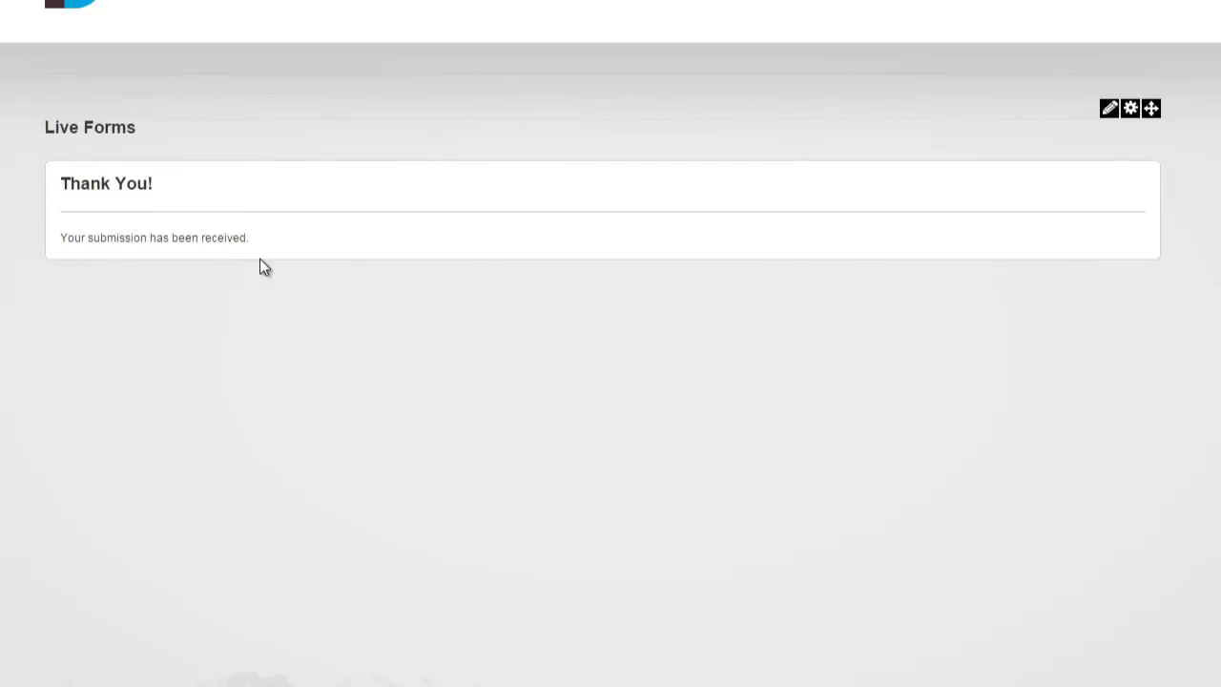
Open the form's Manage view, inspect the test submission's details, then close them.
mouse_move(1108, 116)
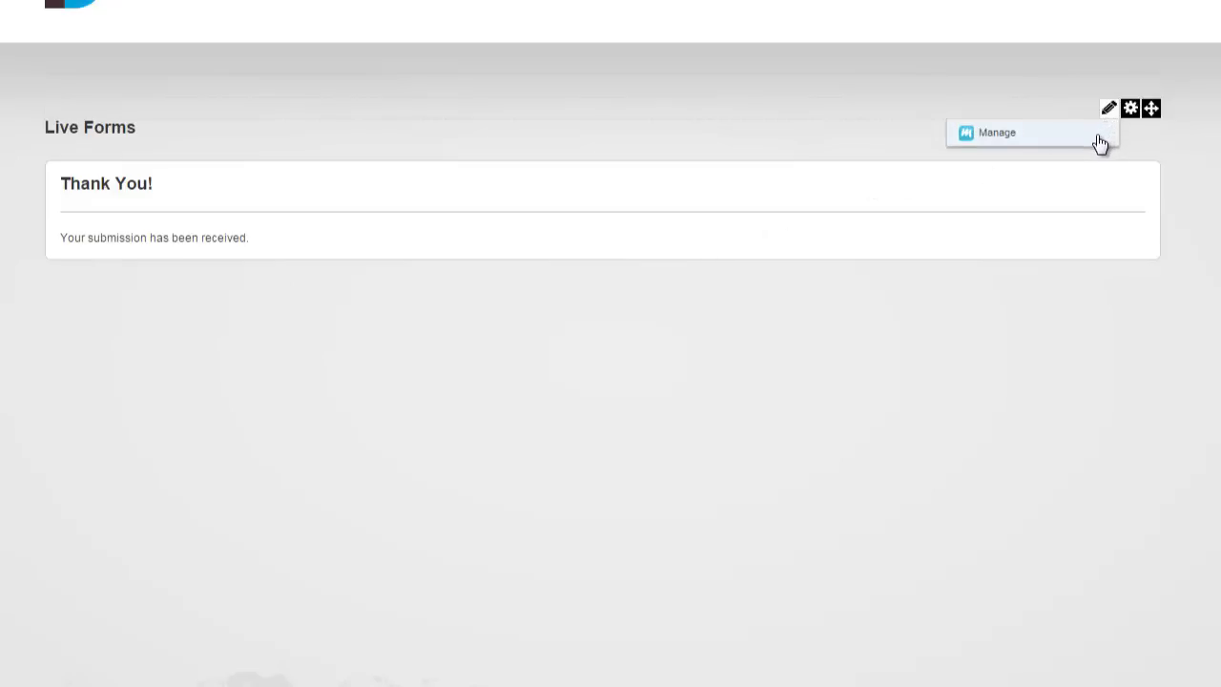
left_click(1097, 136)
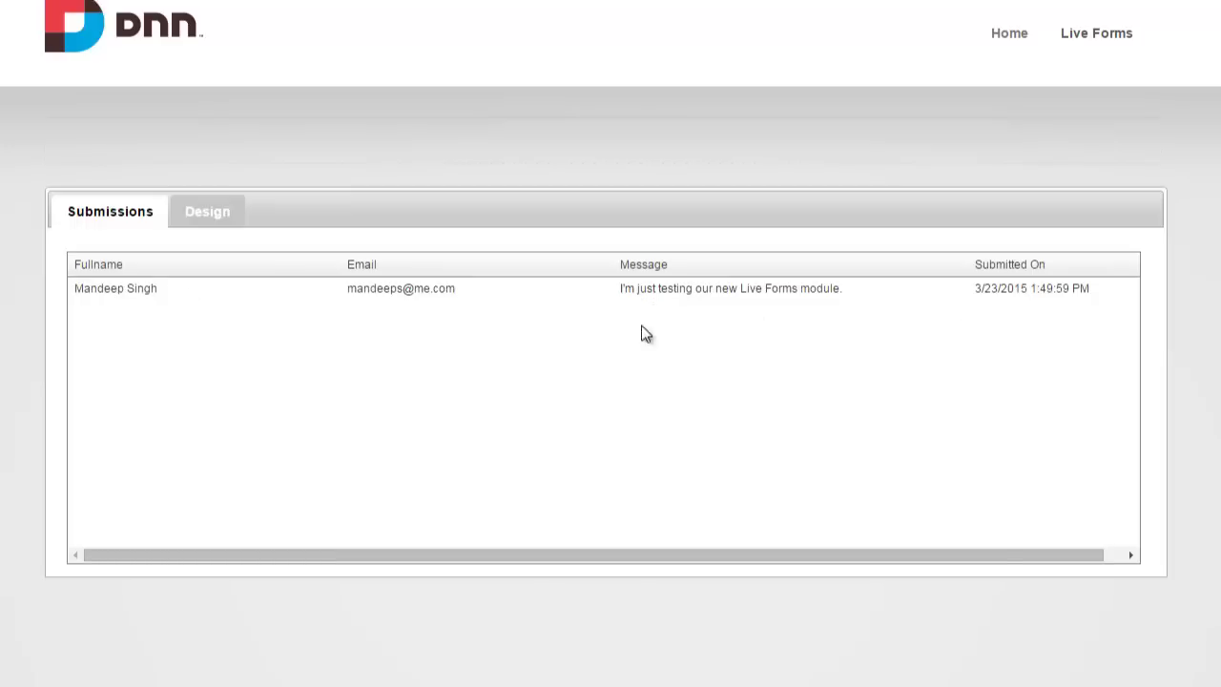
left_click(439, 284)
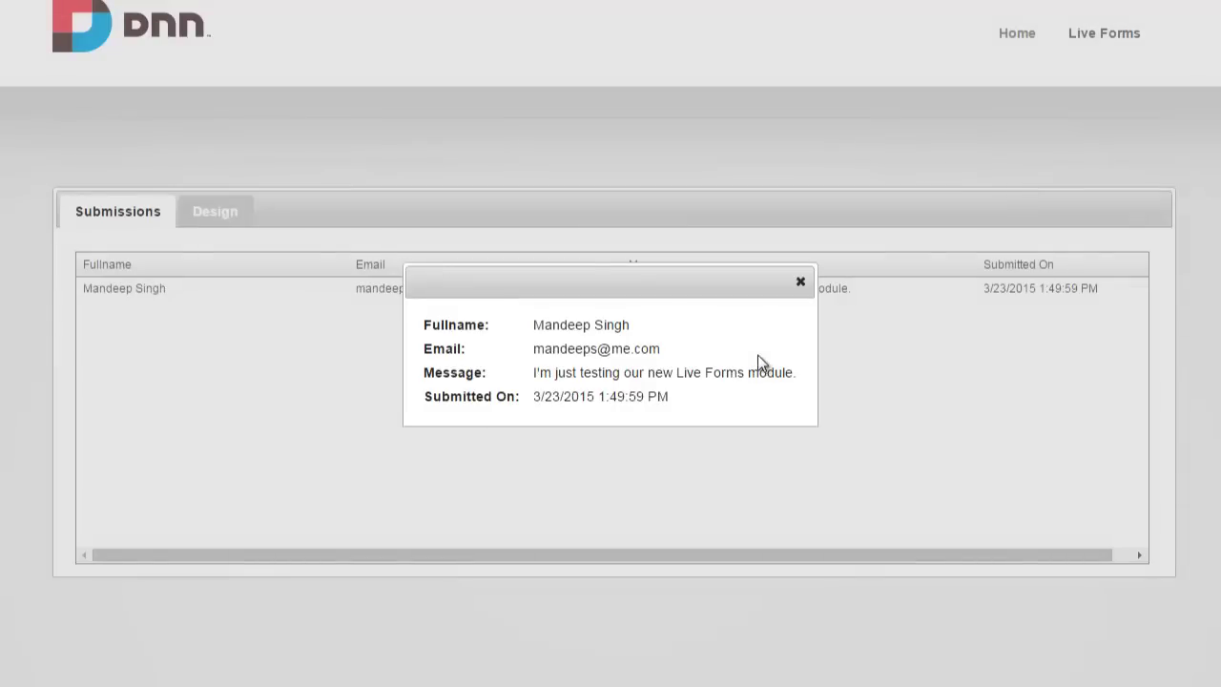
left_click(800, 286)
Open the form's Thank You message editor from the designer's extra settings.
left_click(218, 219)
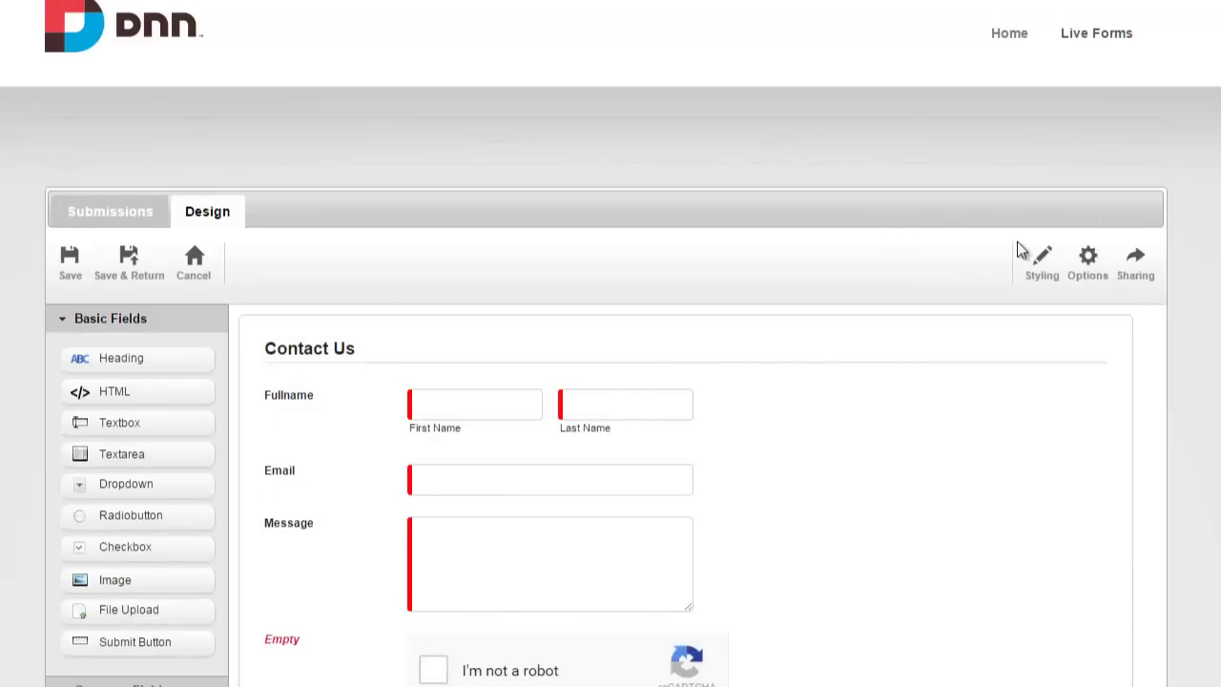
scroll(927, 246, "down", 1)
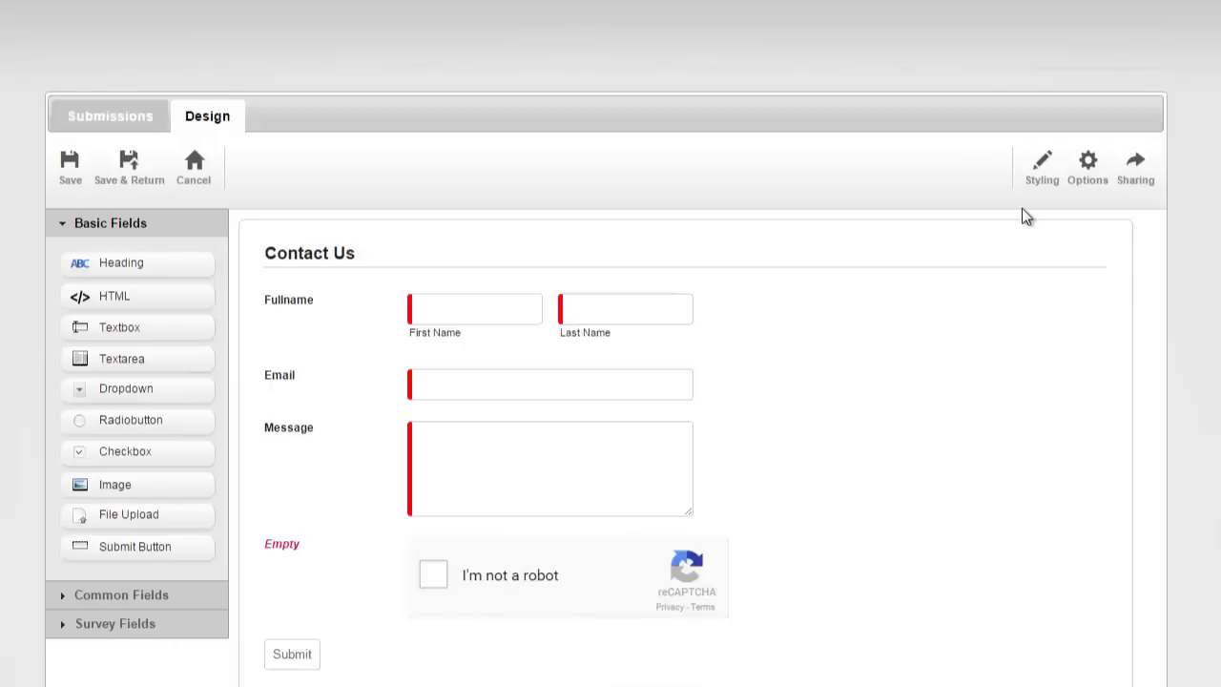
left_click(1088, 190)
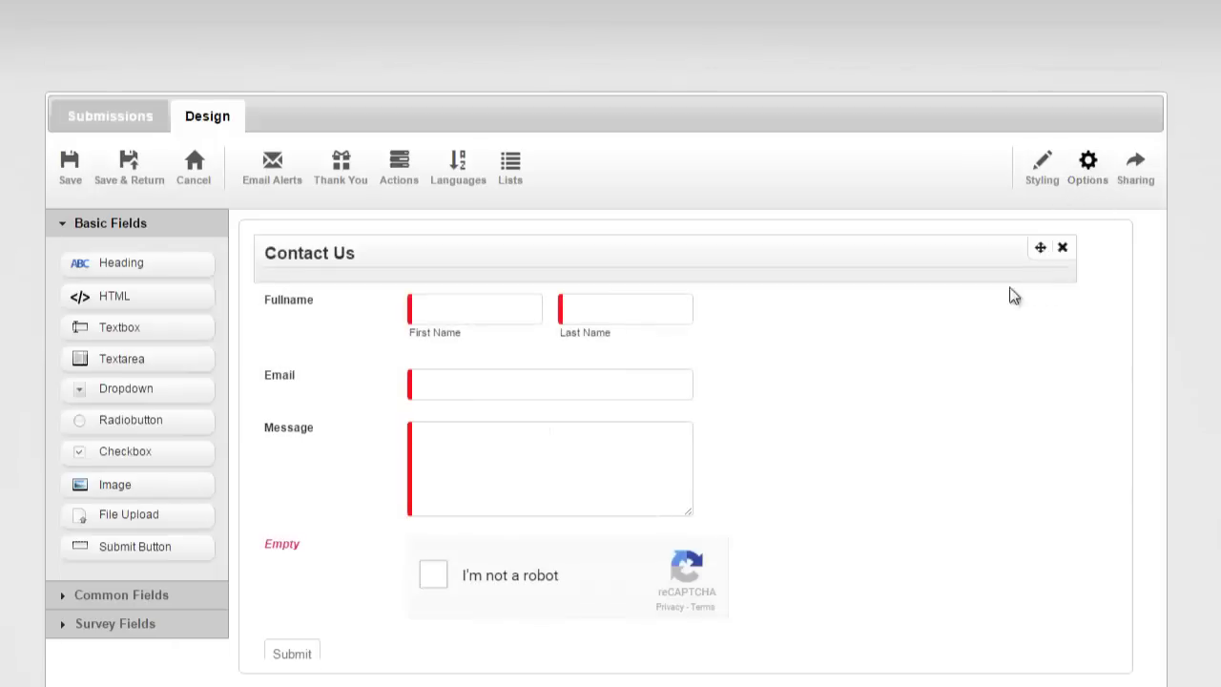
left_click(344, 183)
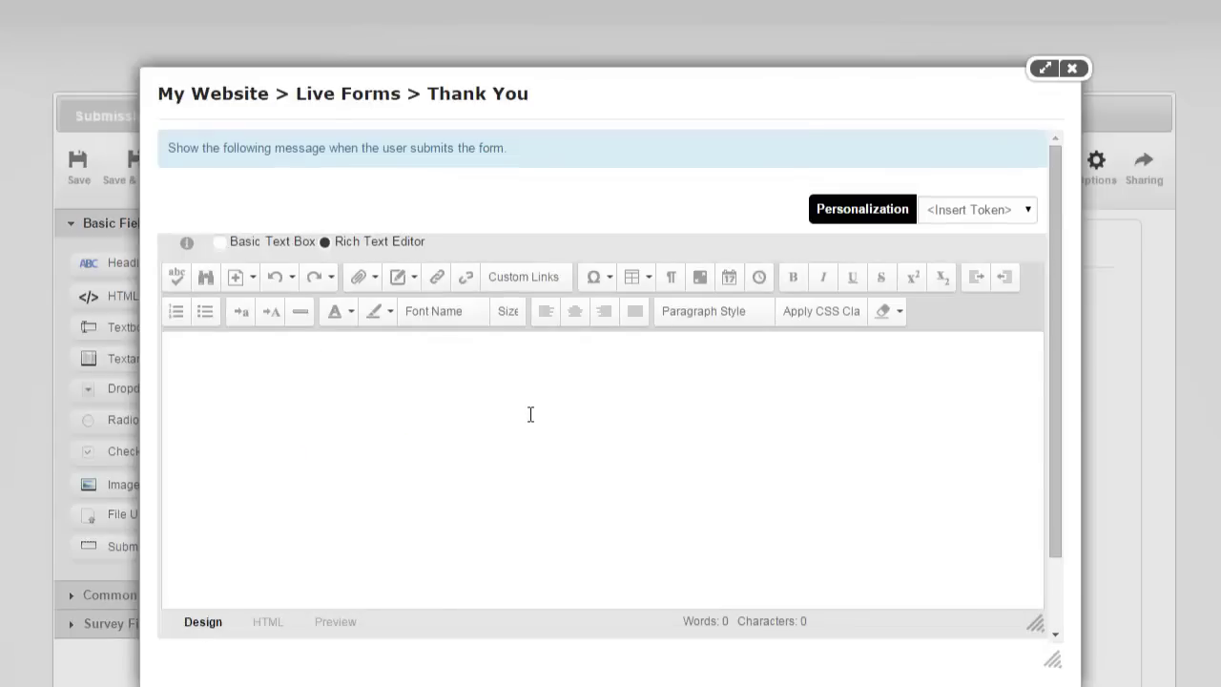
left_click(585, 389)
Insert the [Fullname] token, then add 'Thank you for contacting us. Someone will get back to you shortly.' below it.
left_click(974, 215)
left_click(946, 244)
left_click(592, 416)
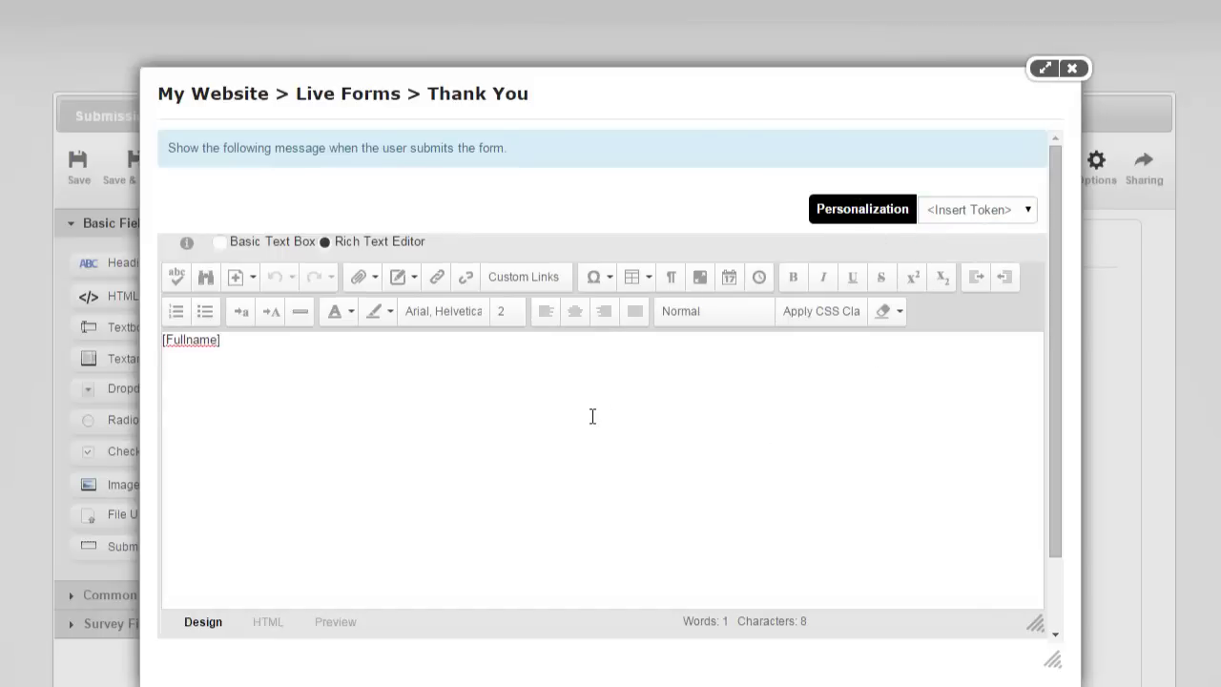
key("Return")
type("T")
type("Thank you for co")
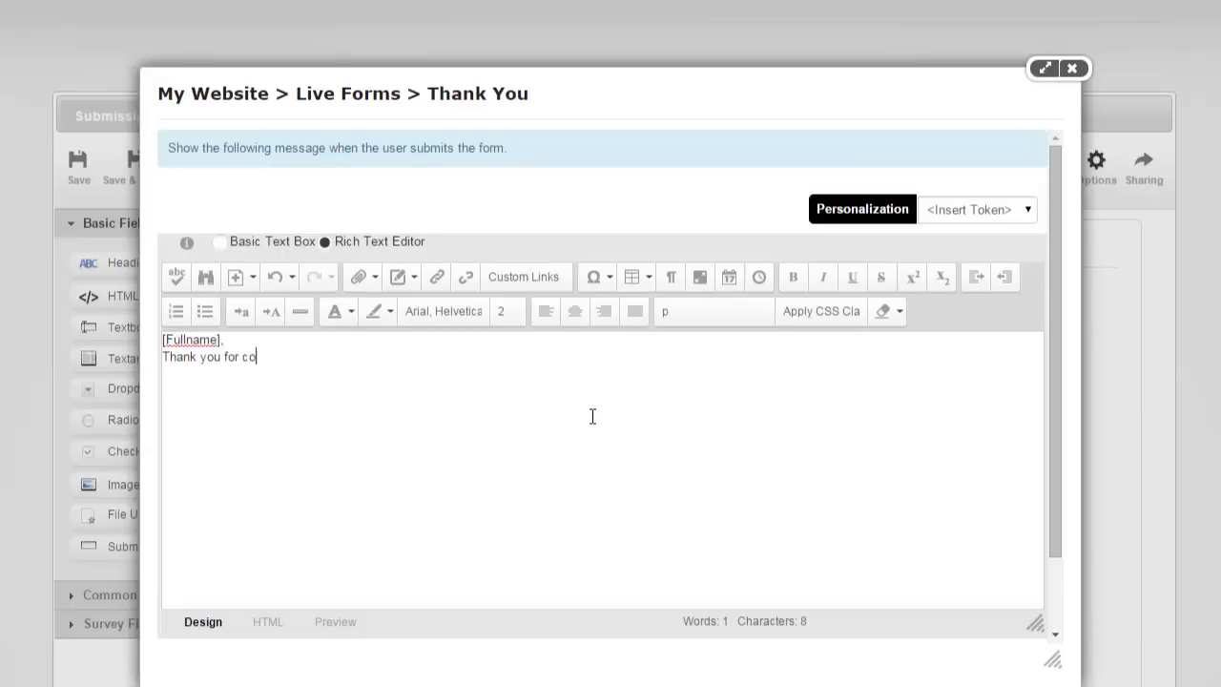
type("ntacting us. s")
key("BackSpace")
type("Someone will get back to you shortly.")
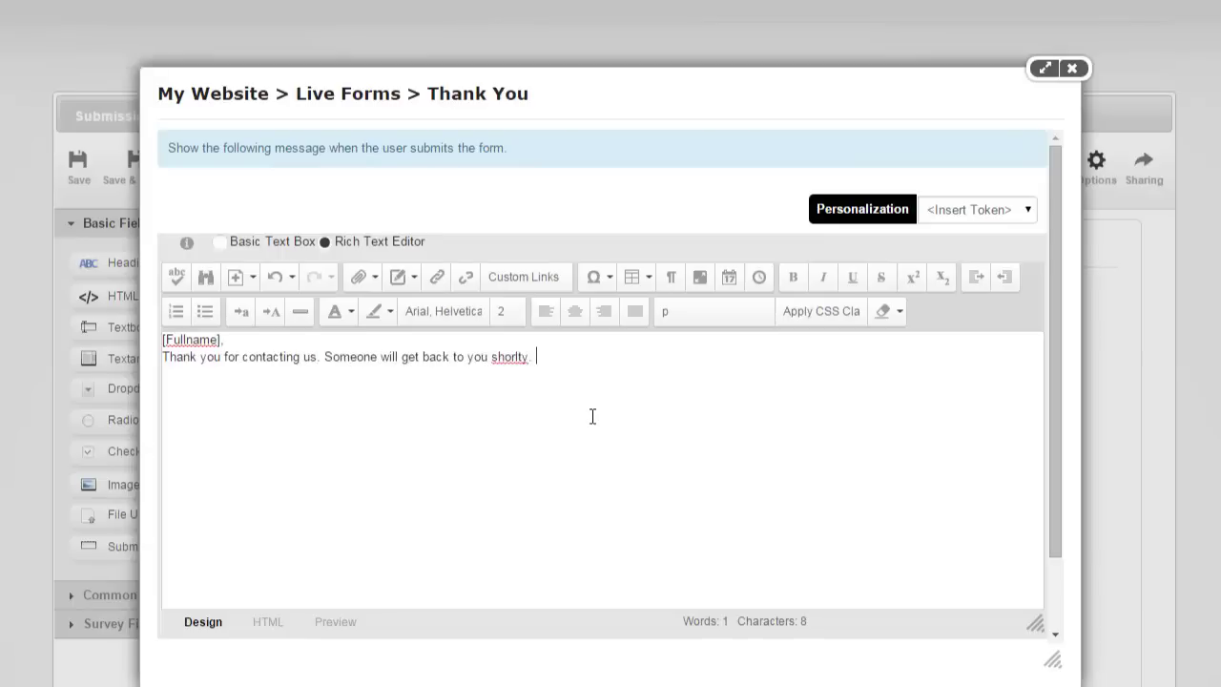
Keep 'shortly' as typed, ignoring spelling suggestions, and save the thank-you message.
right_click(509, 357)
left_click(605, 378)
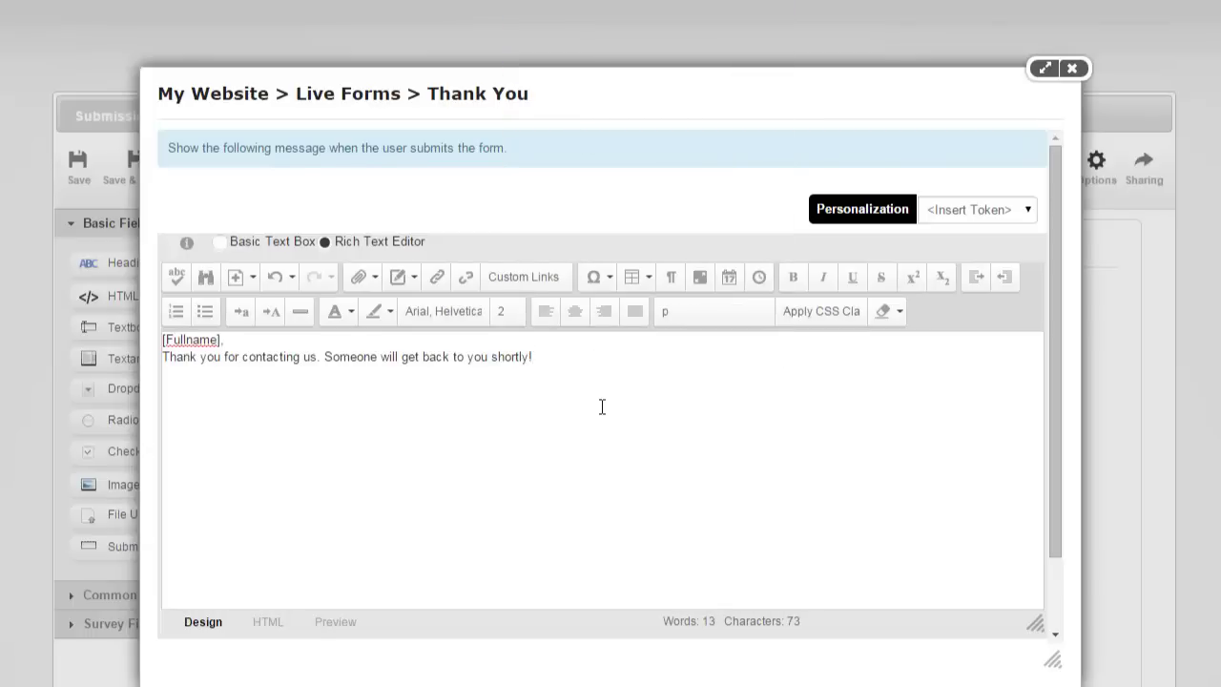
scroll(417, 428, "down", 2)
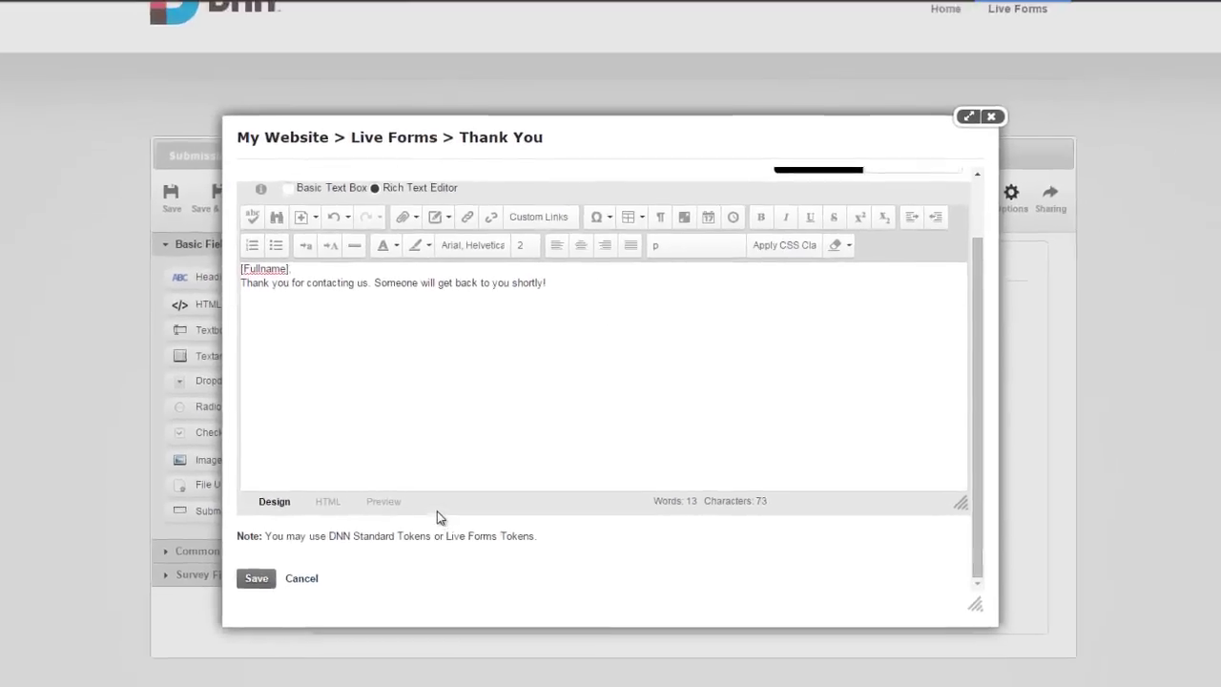
scroll(436, 515, "up", 2)
scroll(458, 470, "down", 2)
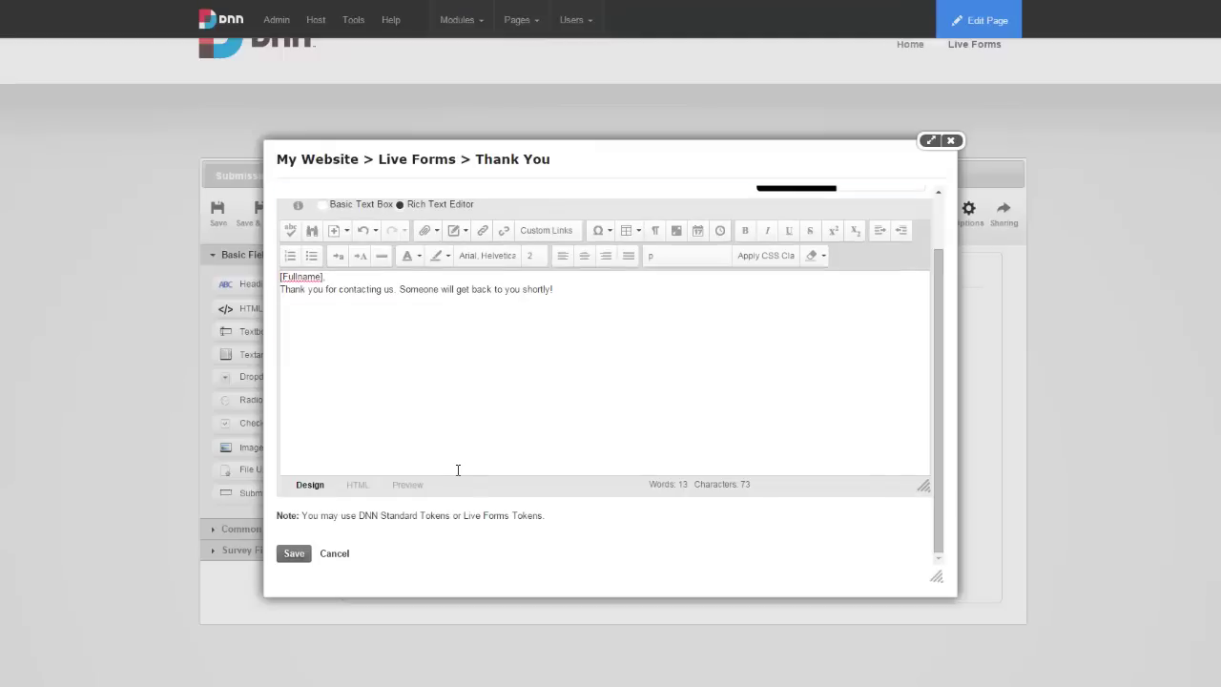
left_click(296, 556)
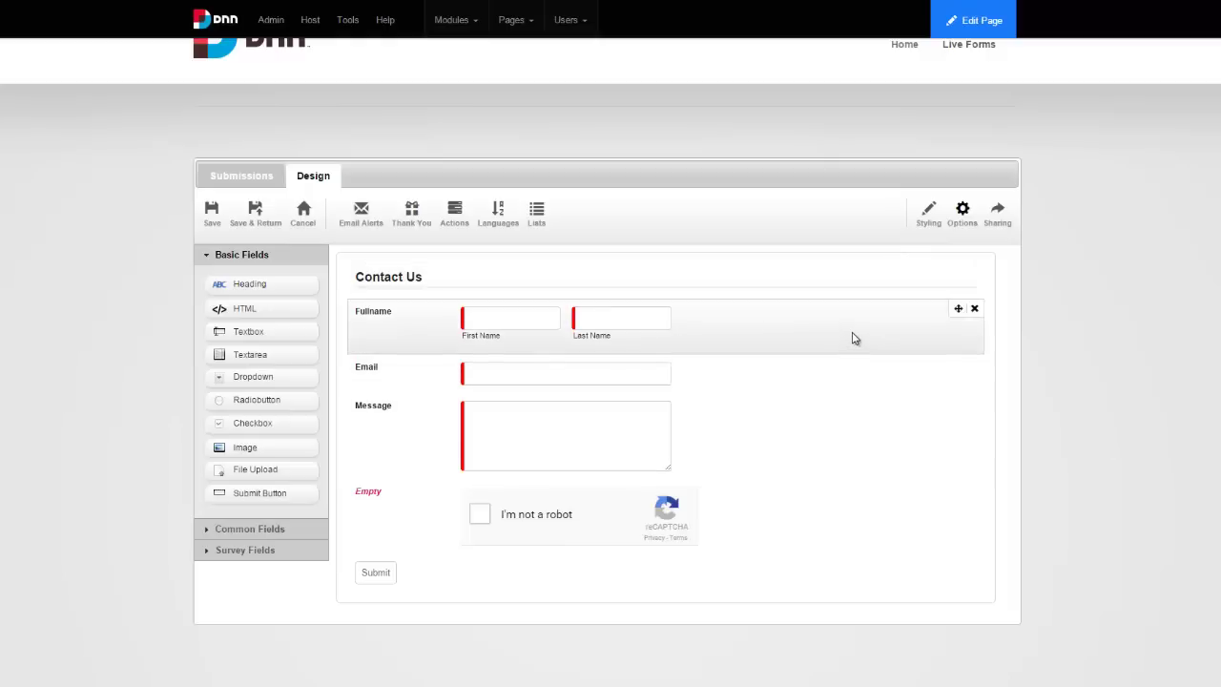
left_click_drag(756, 320, 820, 441)
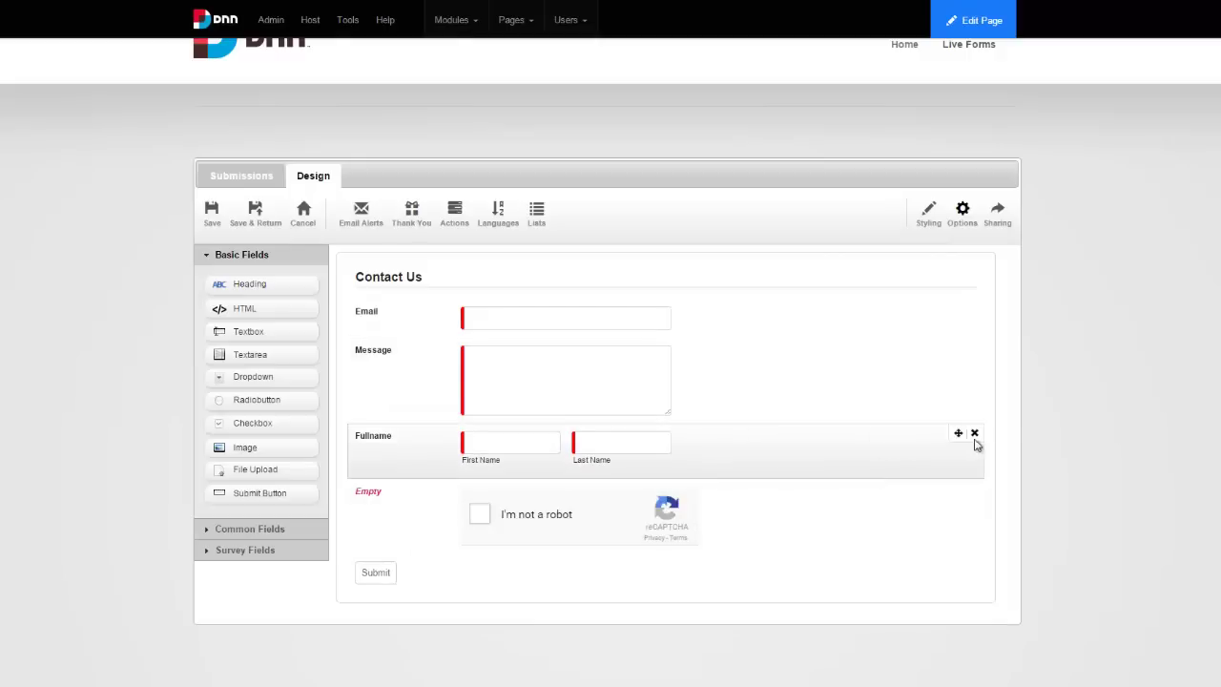
left_click(973, 434)
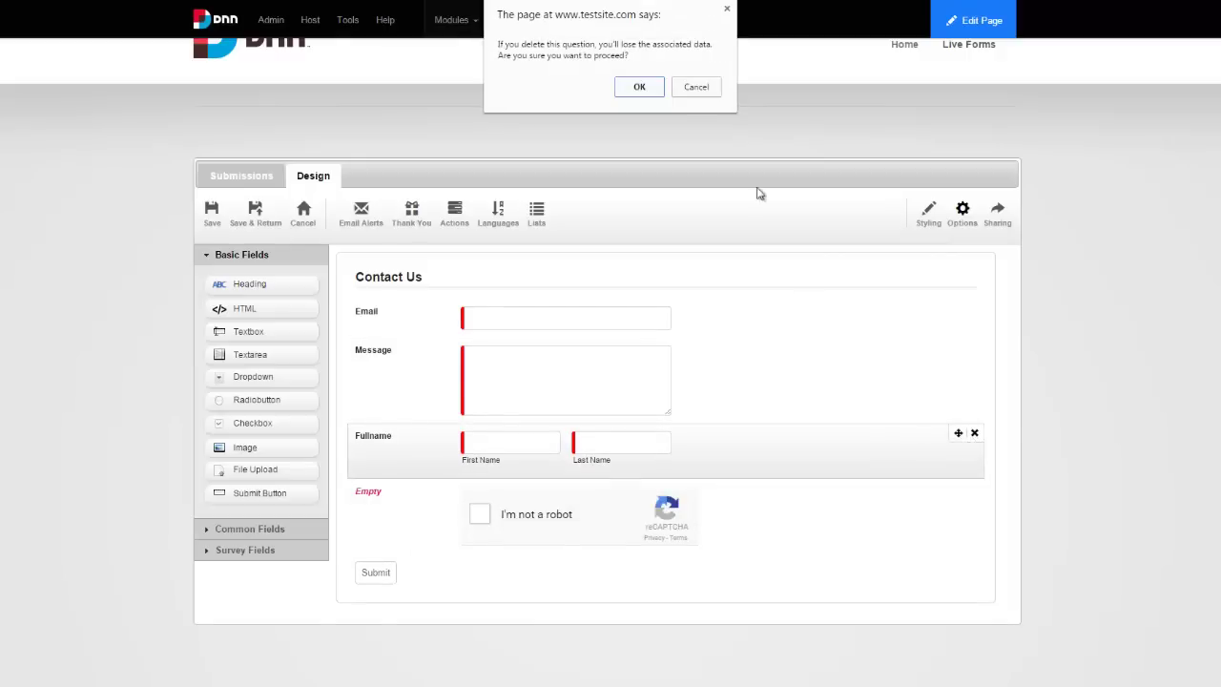
left_click(696, 87)
left_click_drag(752, 438, 727, 331)
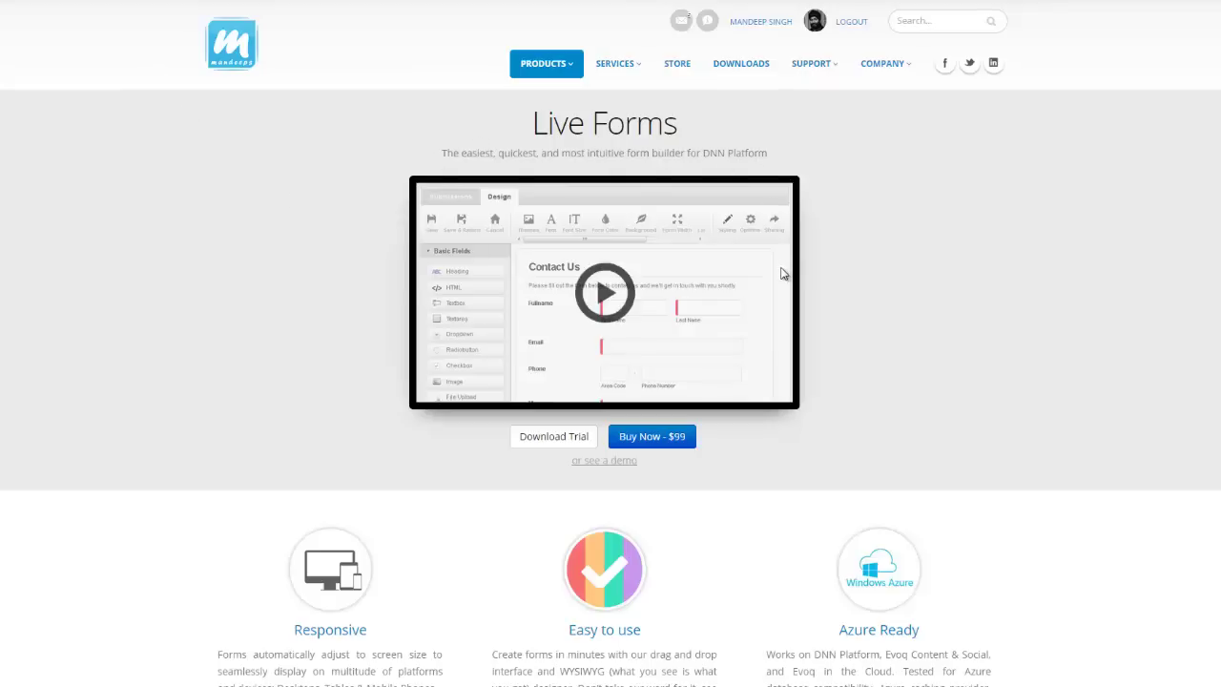
Open the Live Forms demo's Template Gallery and preview the Contact Us template.
left_click(608, 467)
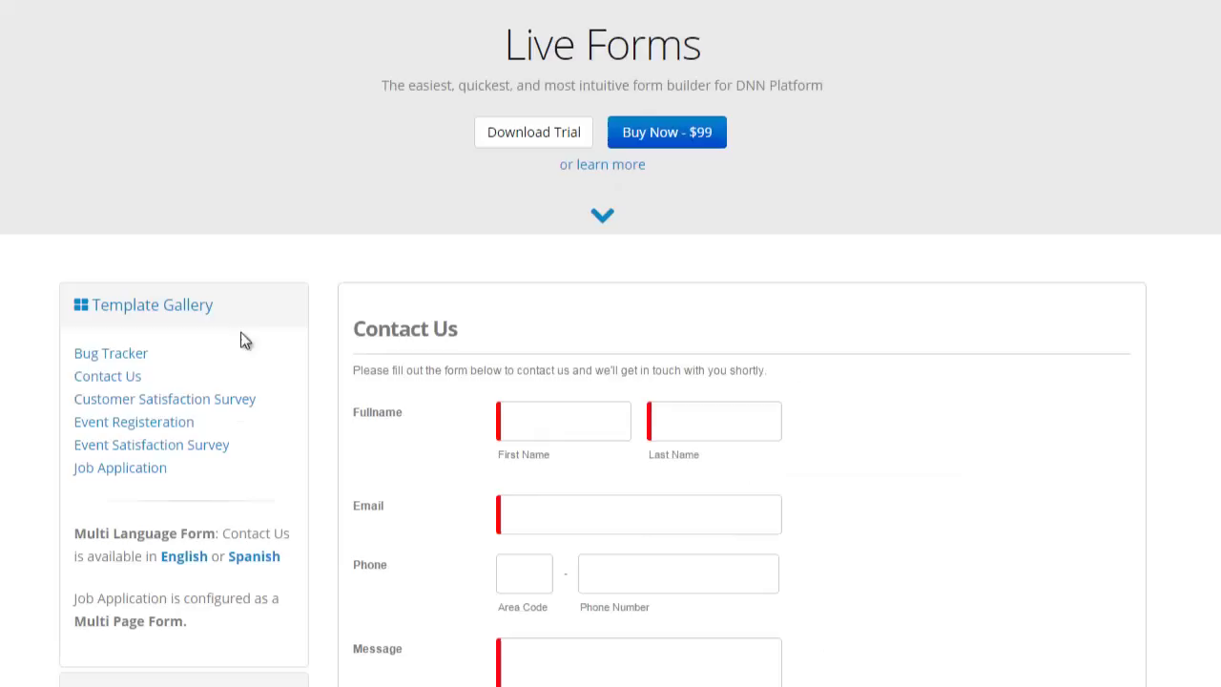
left_click(116, 355)
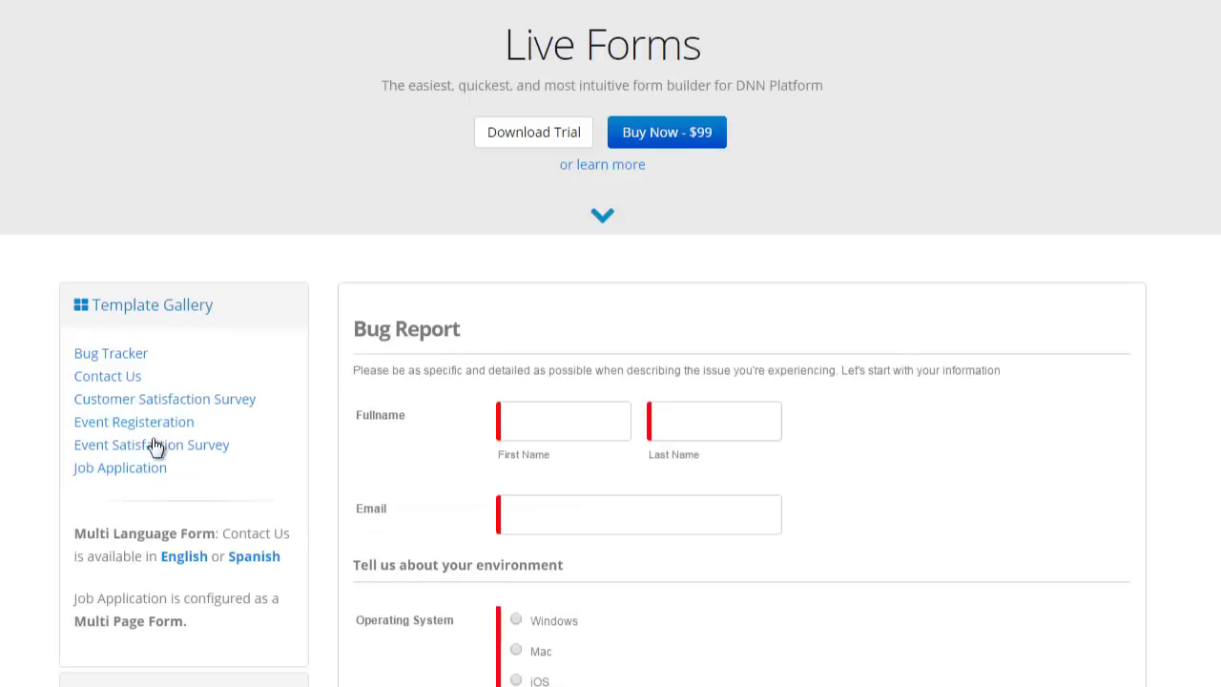
scroll(585, 438, "down", 3)
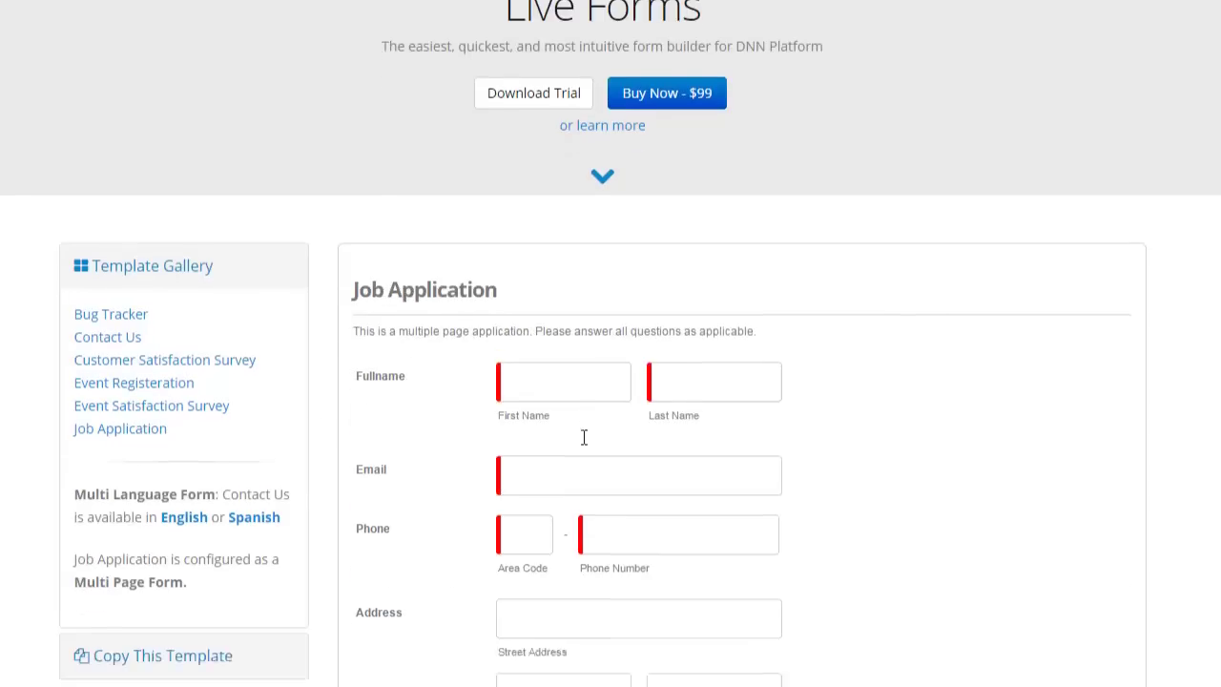
left_click(117, 205)
scroll(468, 305, "down", 2)
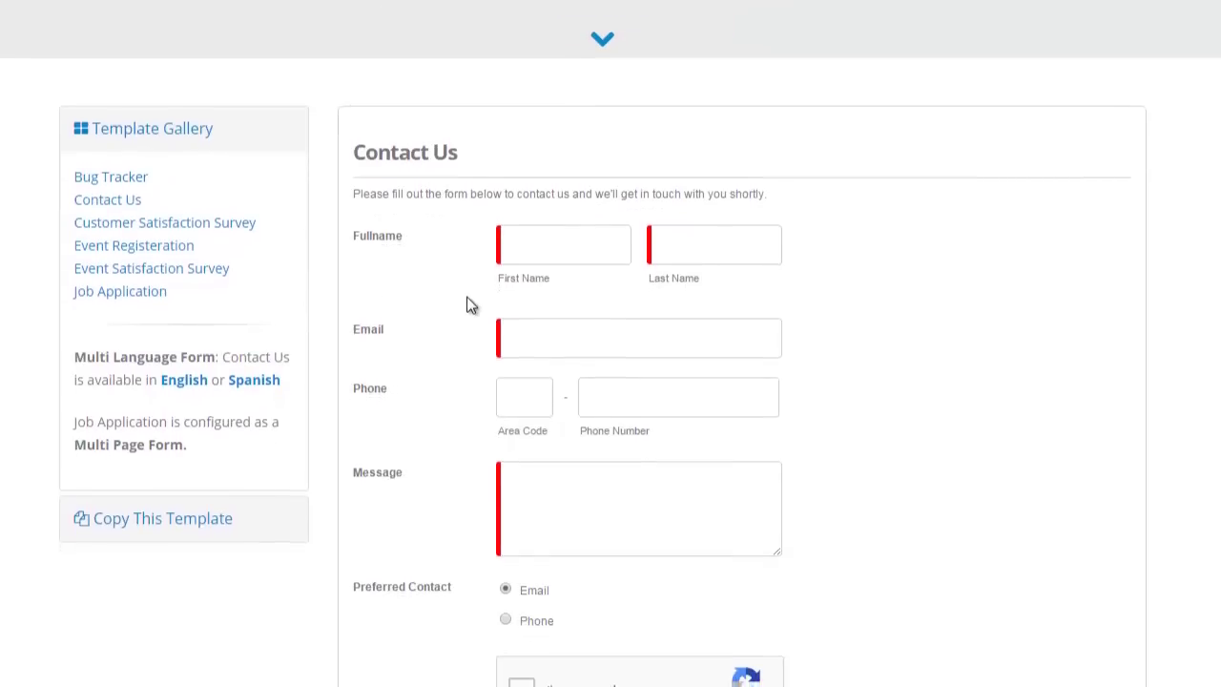
scroll(468, 305, "down", 1)
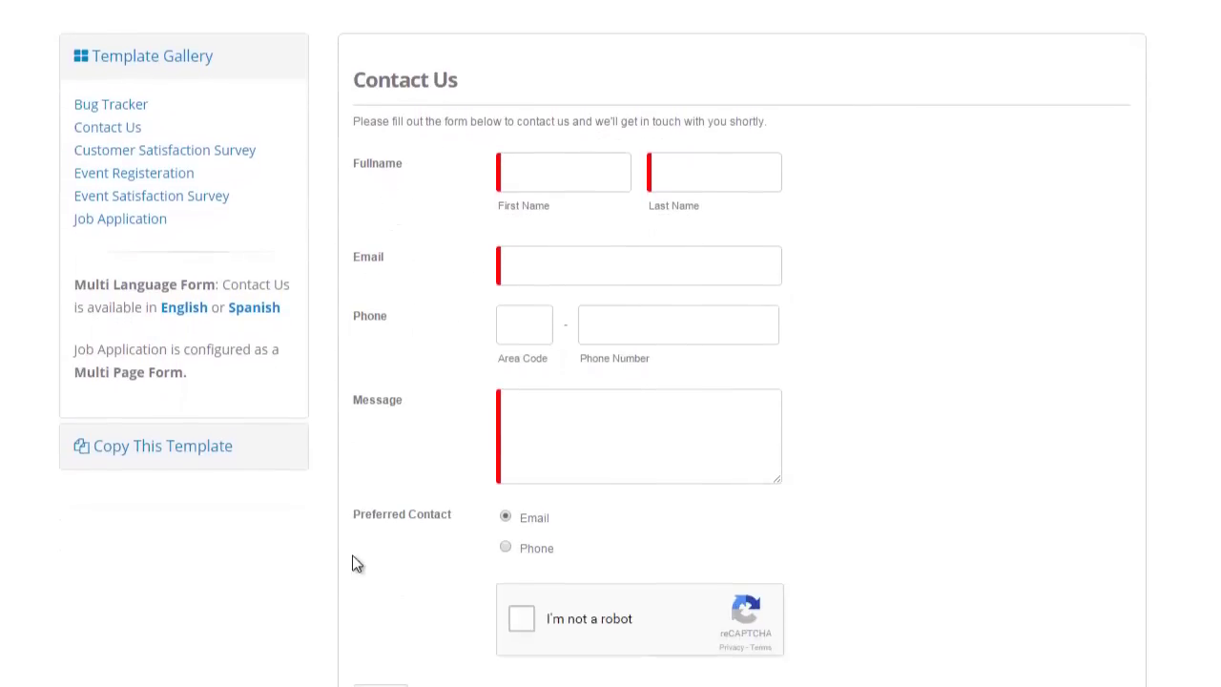
scroll(373, 531, "down", 2)
Copy the Contact Us template code to the clipboard and dismiss the notice.
left_click(344, 592)
scroll(487, 568, "down", 4)
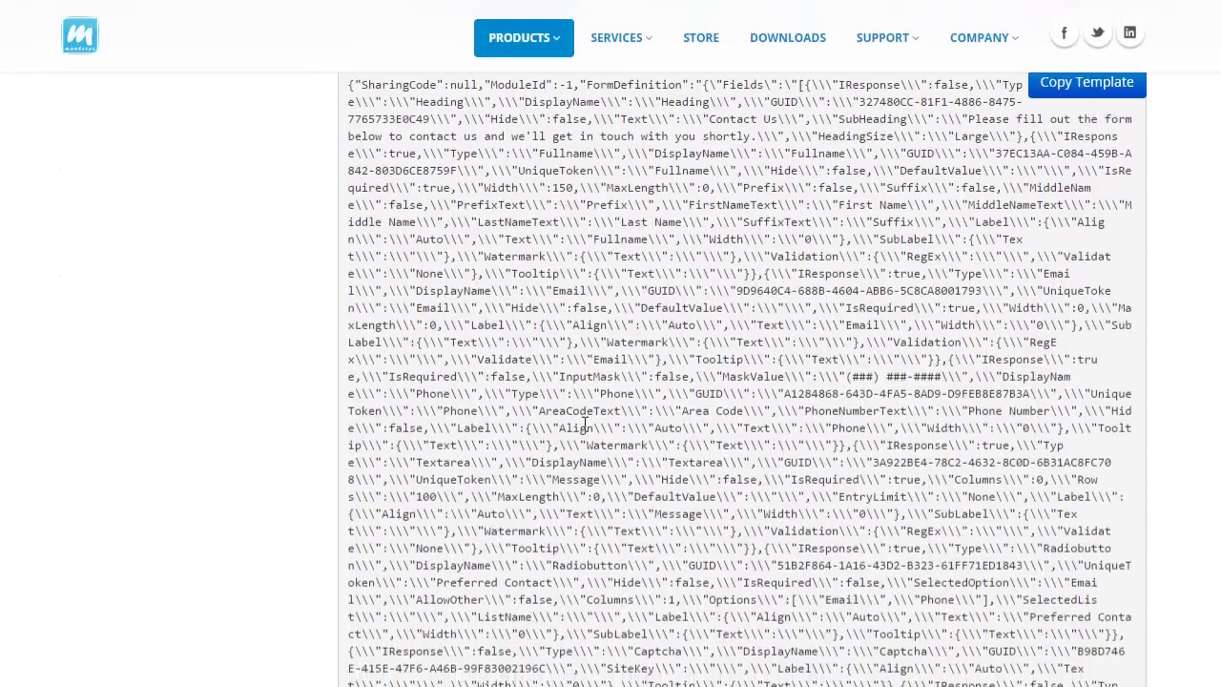
scroll(577, 429, "up", 2)
left_click(1083, 320)
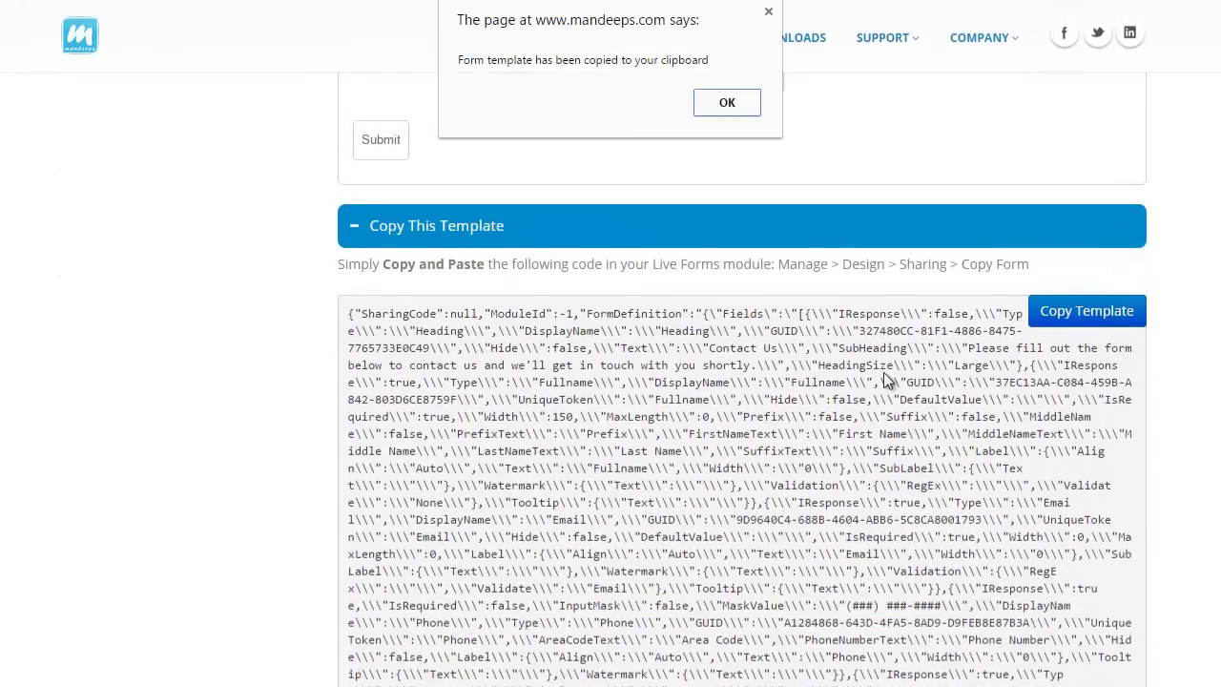
left_click(733, 113)
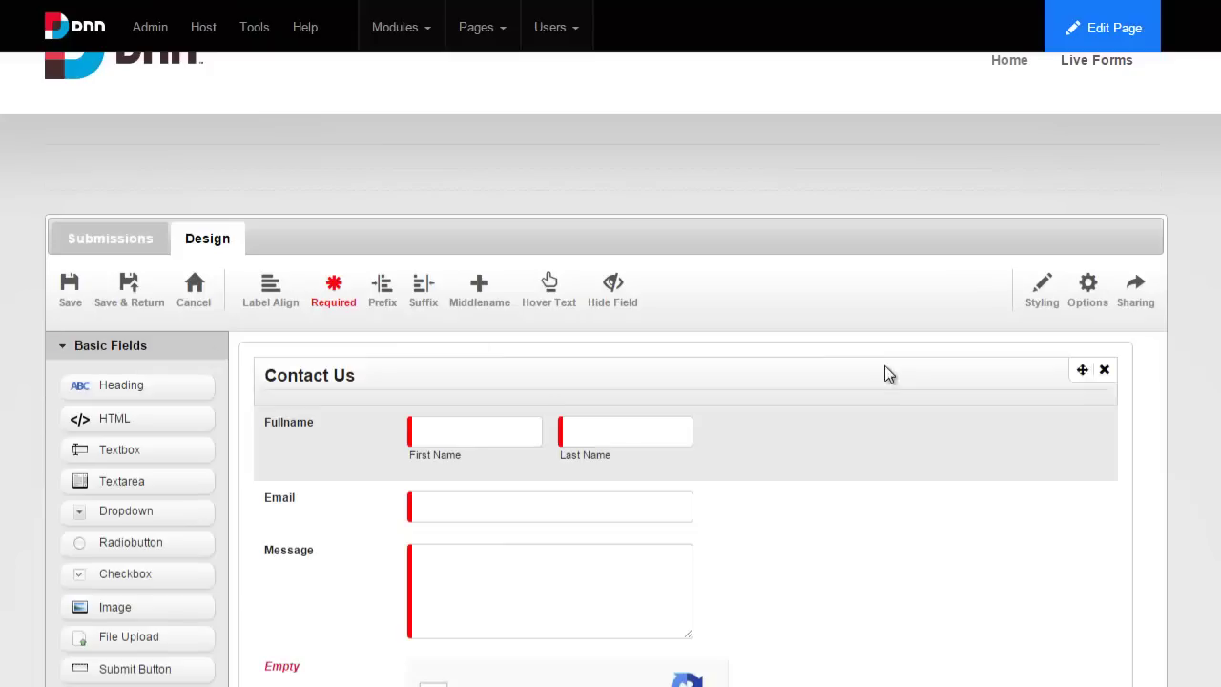
Paste the template code into Copy Form and confirm replacing the current form.
left_click(1140, 313)
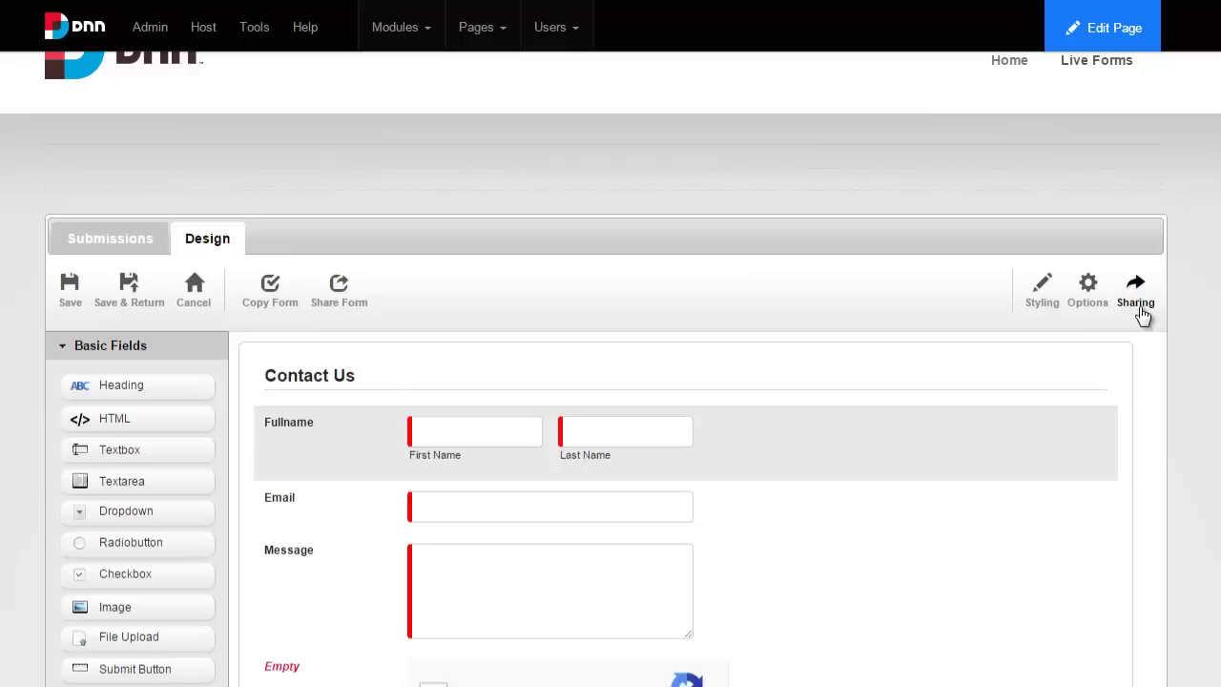
left_click(270, 303)
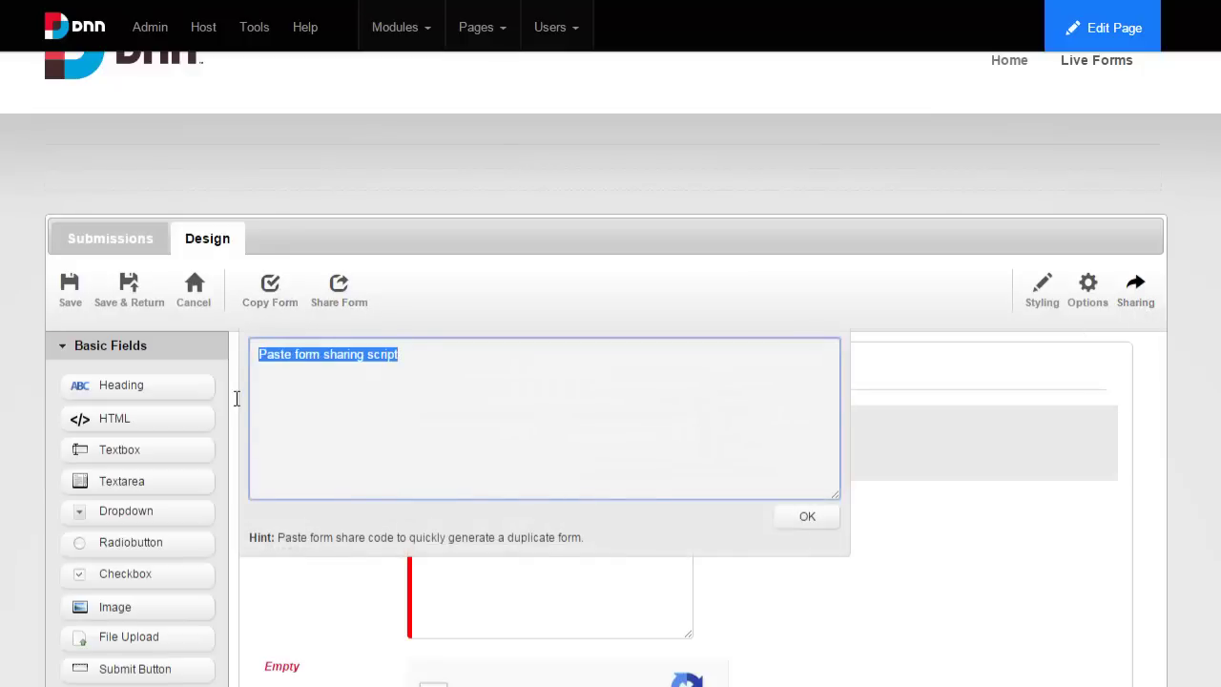
key("ctrl+v")
left_click(801, 516)
left_click(652, 126)
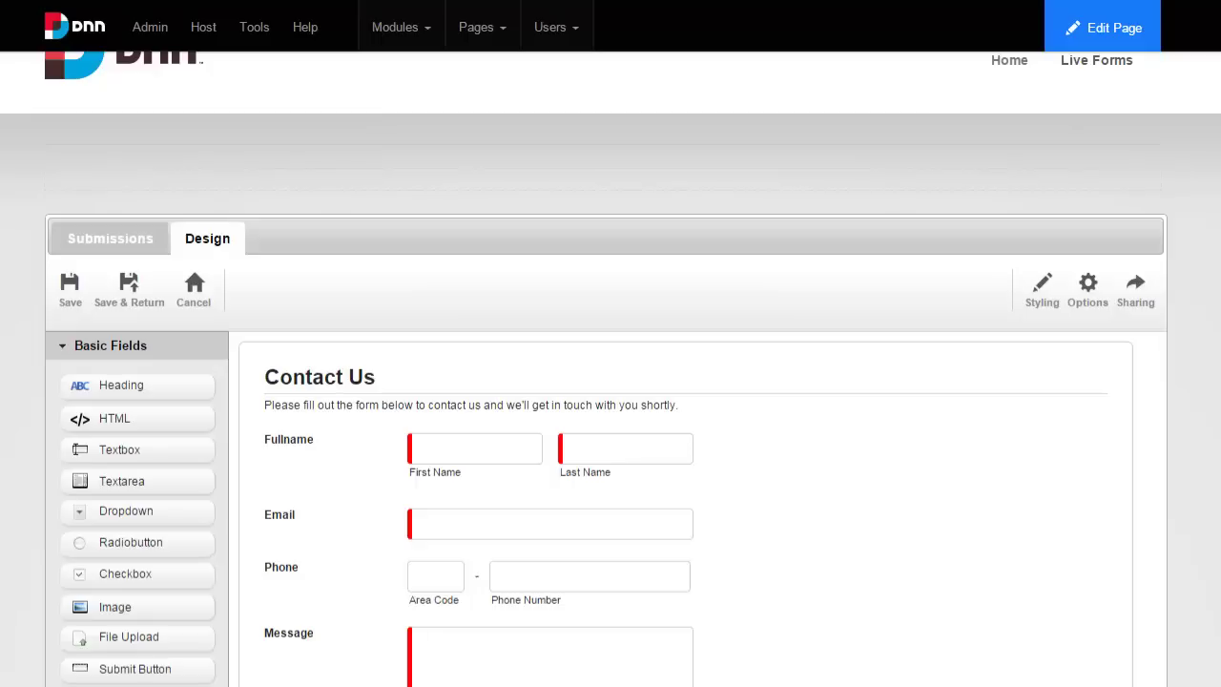
View the imported form's share code, with es-MX labels like 'Nombre Completo', then close it.
left_click(1135, 291)
left_click(329, 293)
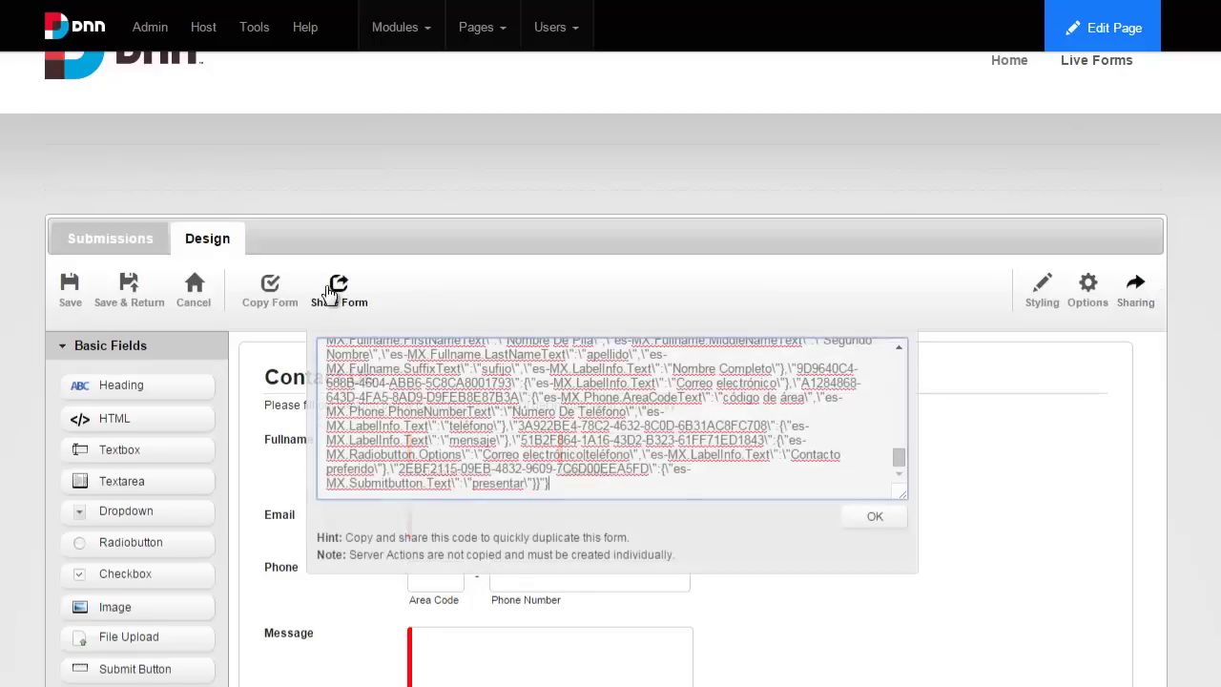
left_click(1199, 467)
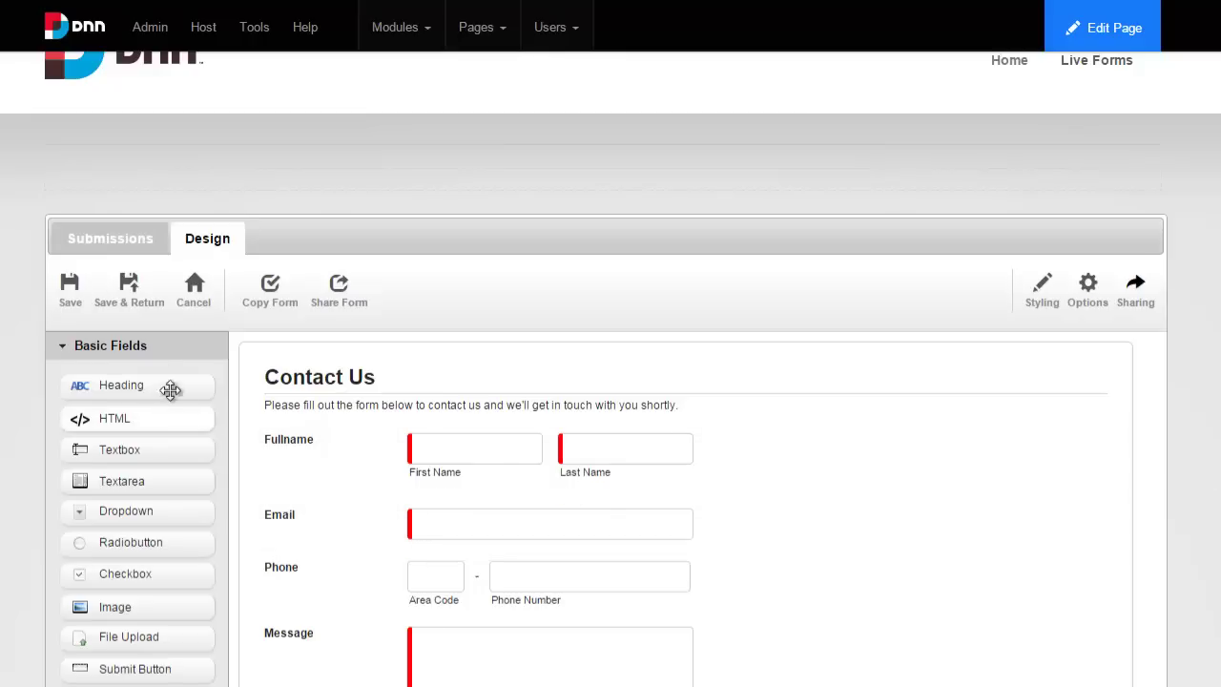
Save the imported Contact Us form and paste the site key into the reCAPTCHA field.
left_click(133, 302)
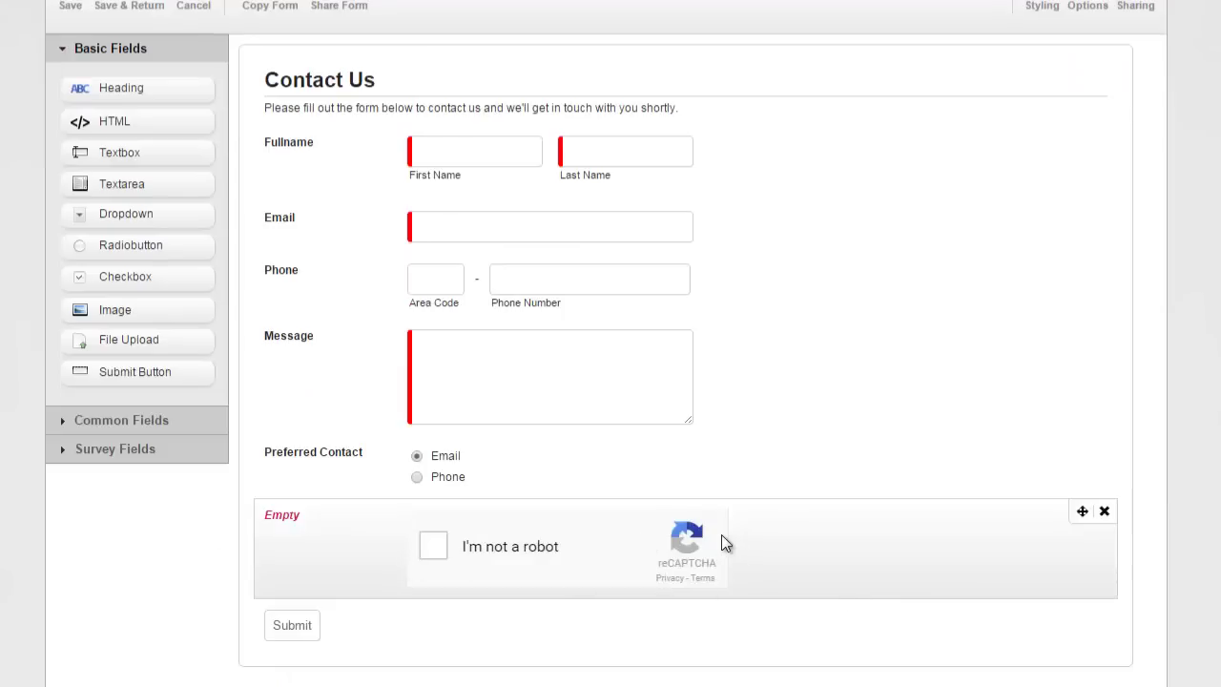
left_click(868, 653)
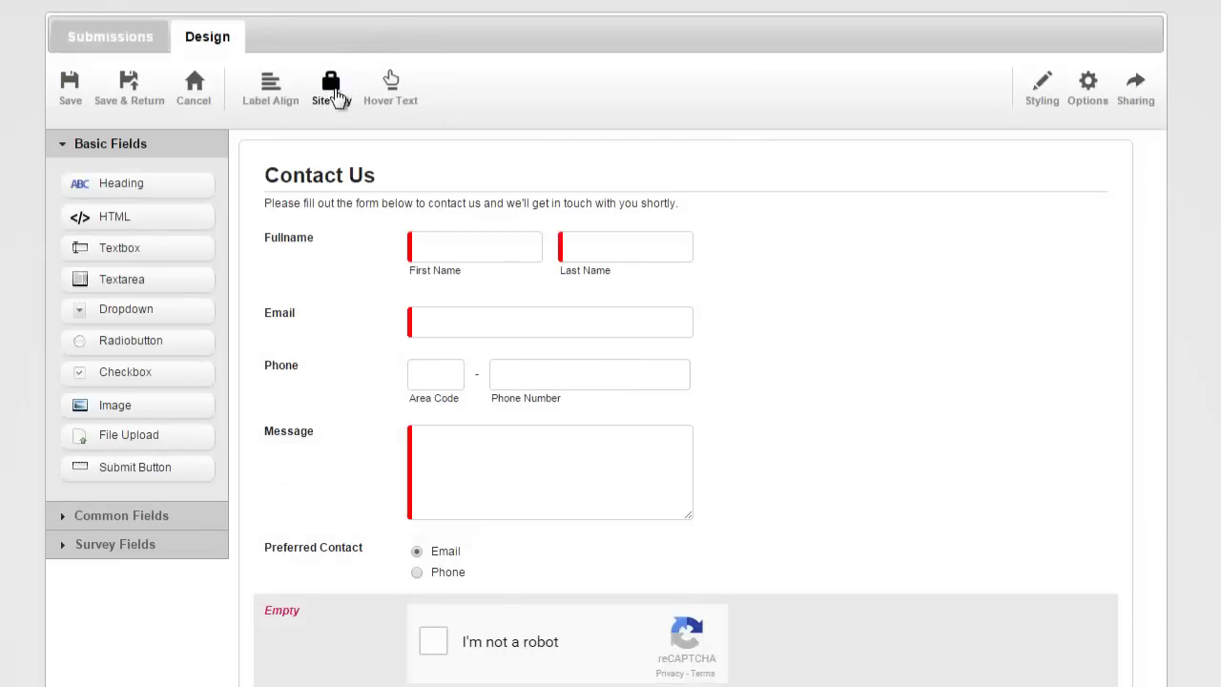
left_click(331, 84)
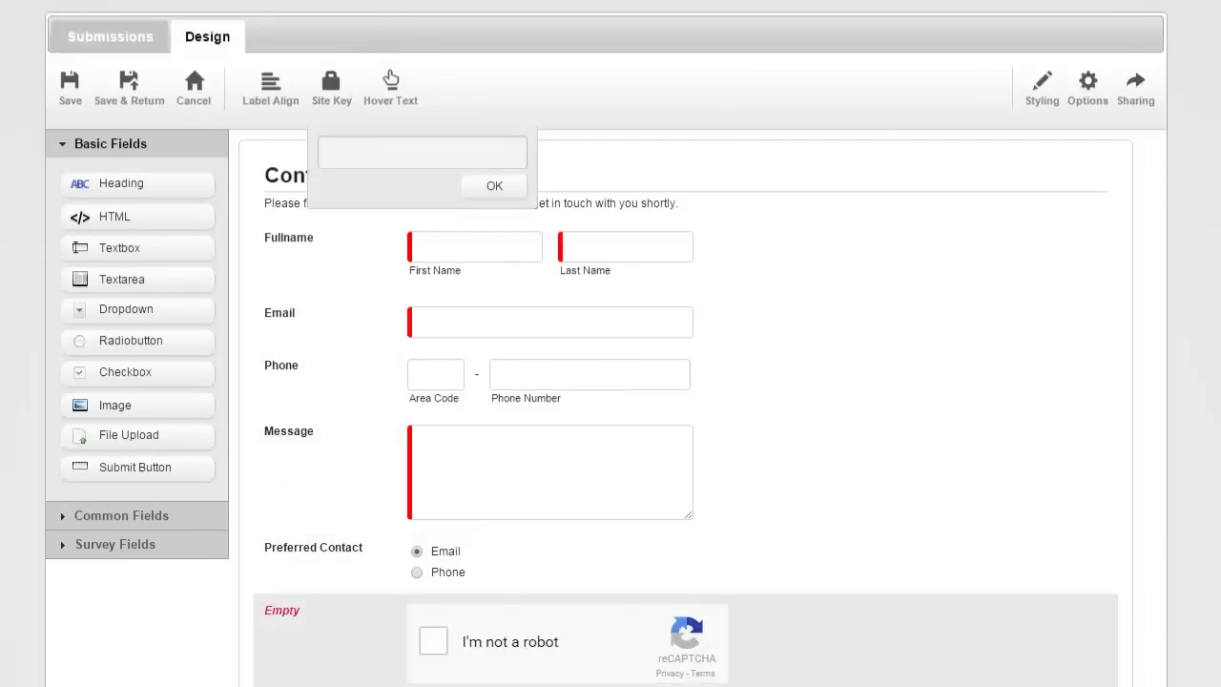
left_click(424, 152)
key("ctrl+v")
left_click(494, 186)
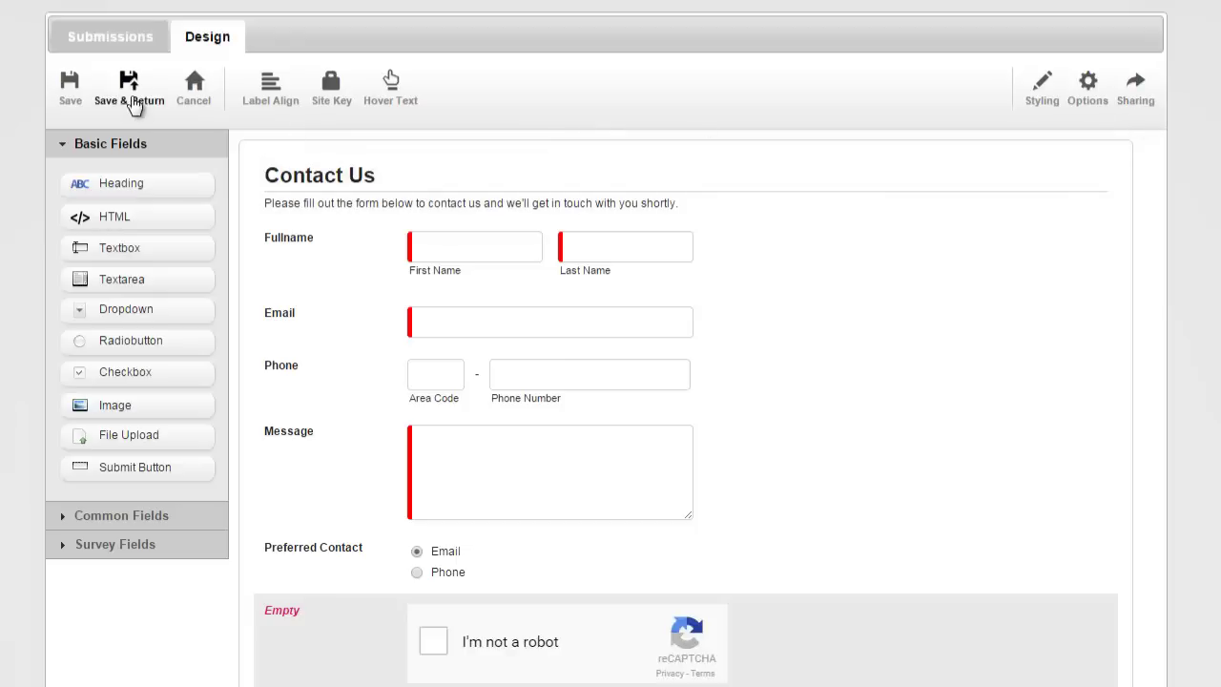
Reopen the Contact Us form through the module's Manage menu and switch to the Design tab.
scroll(970, 206, "down", 2)
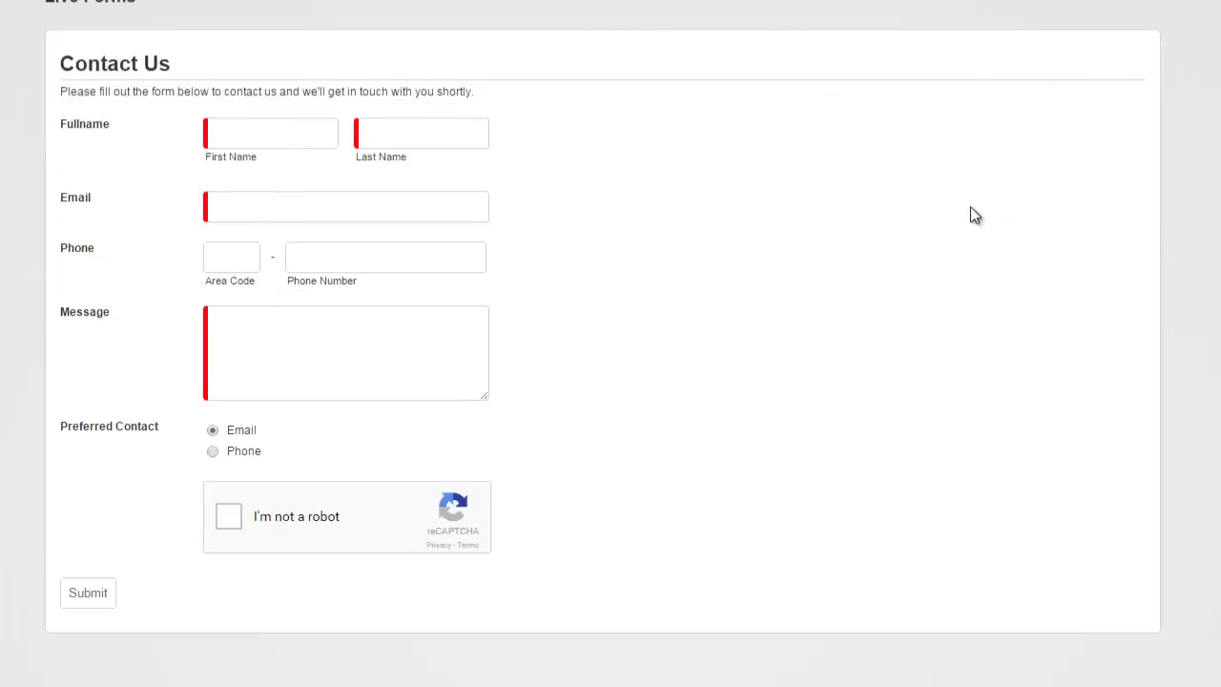
scroll(842, 210, "up", 1)
left_click(1095, 4)
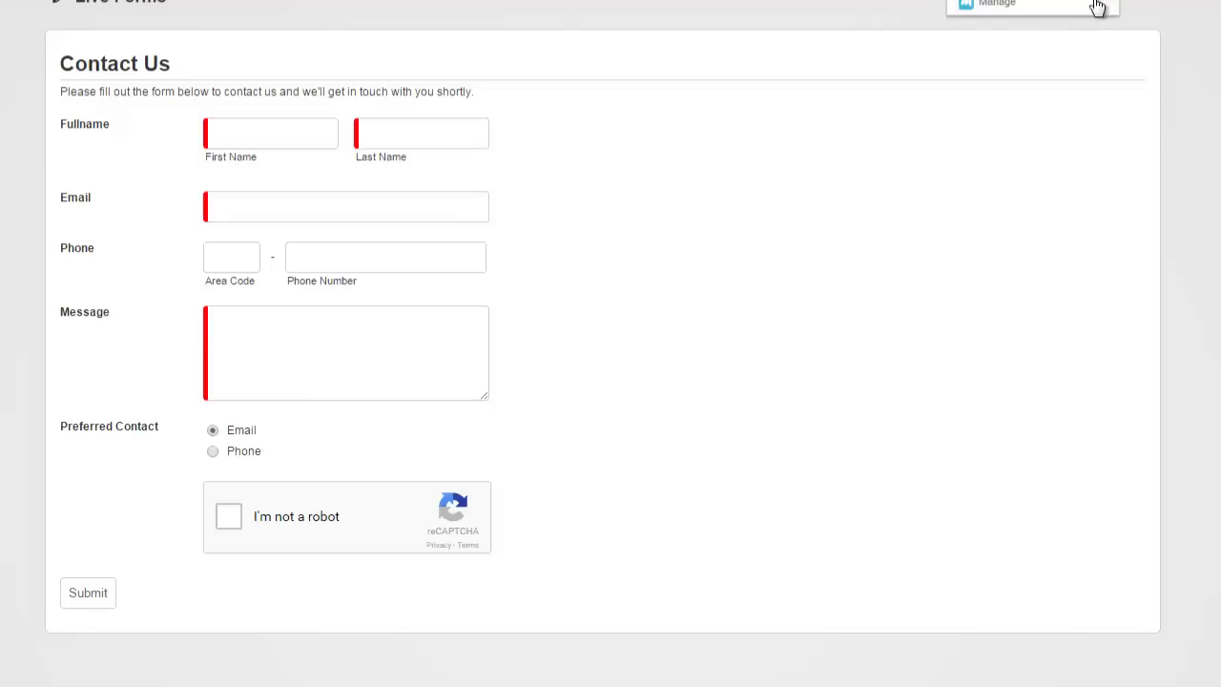
left_click(1095, 5)
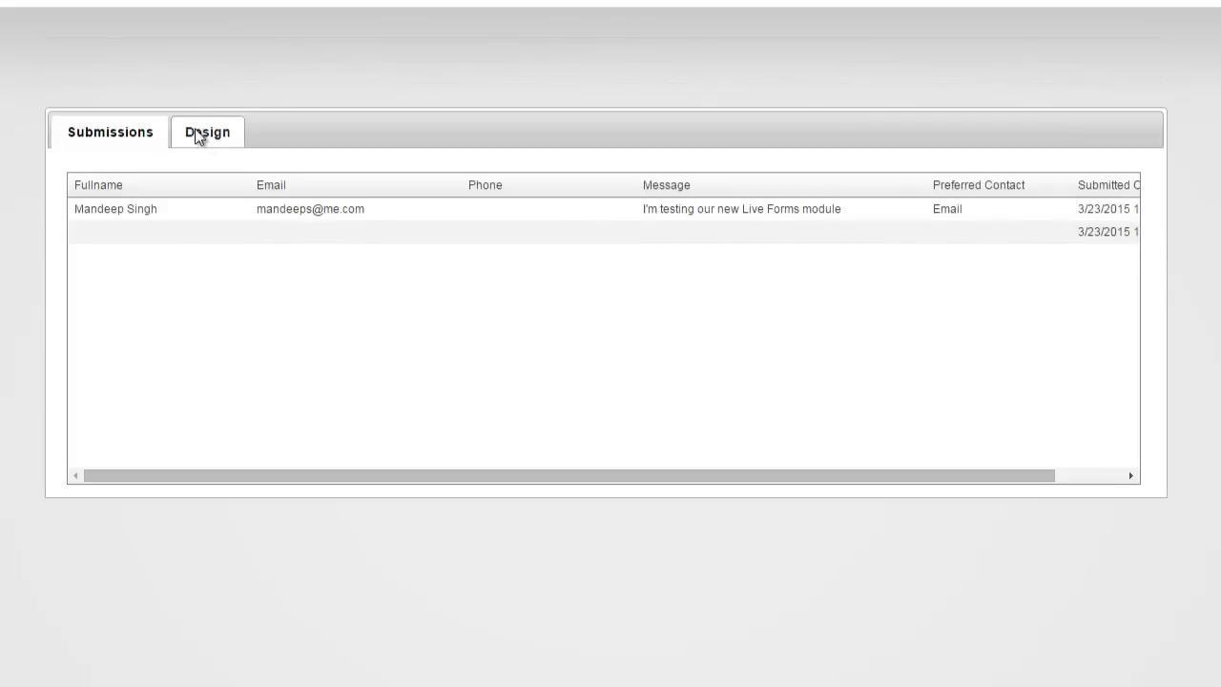
left_click(197, 135)
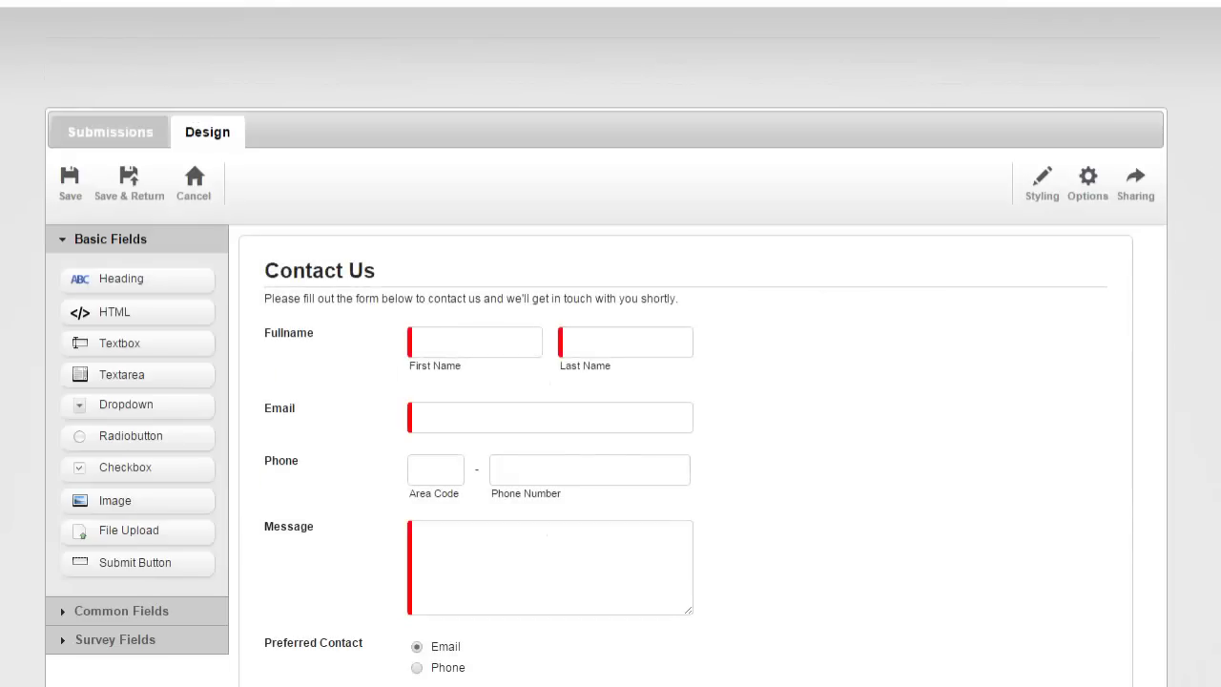
scroll(610, 381, "down", 2)
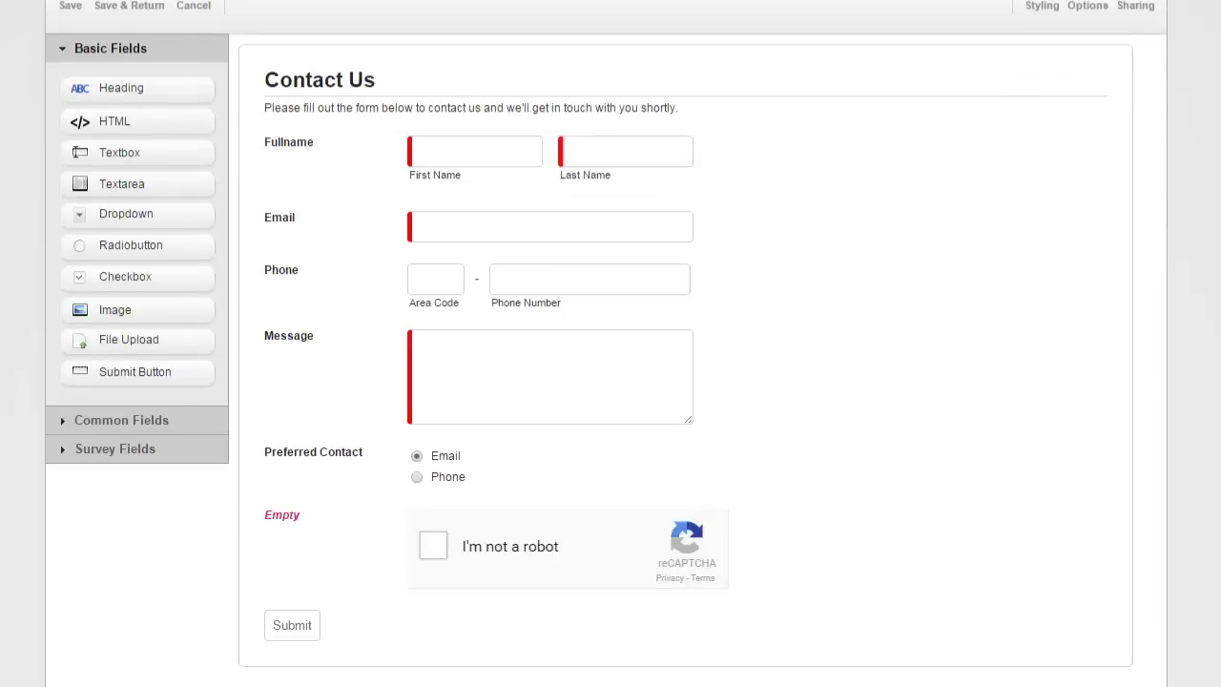
scroll(611, 381, "up", 1)
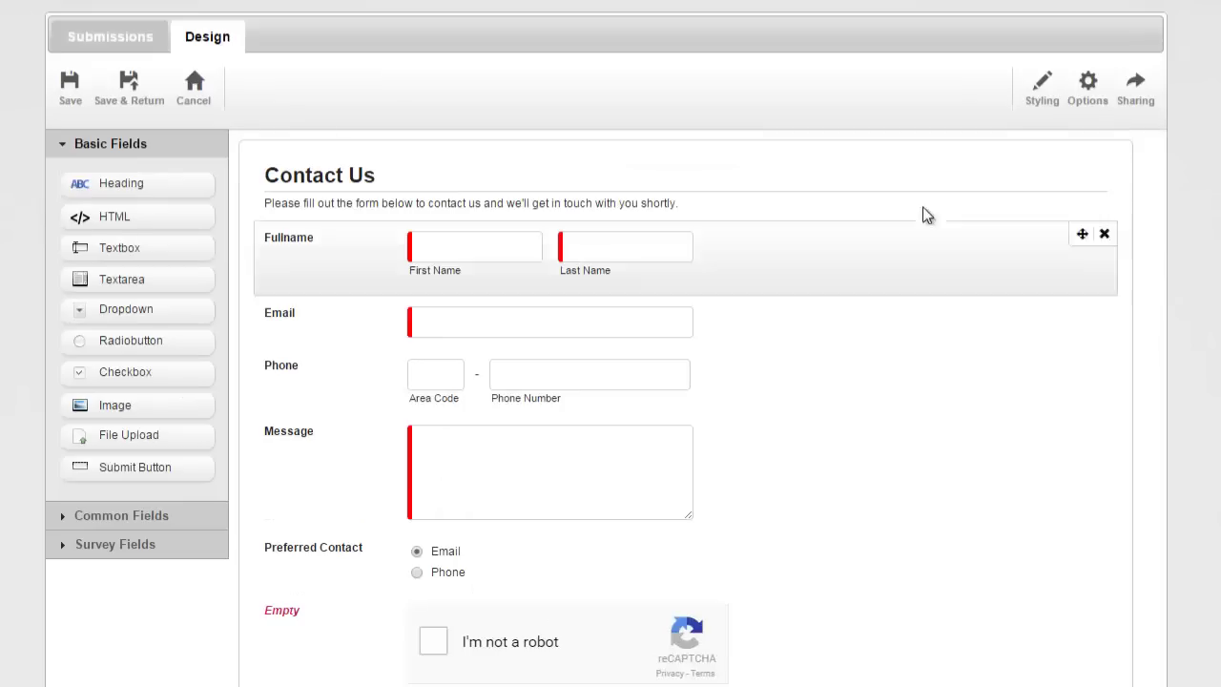
Start a new Notification-type email alert from the form's Email Alerts options.
left_click(1085, 93)
left_click(270, 90)
left_click(416, 181)
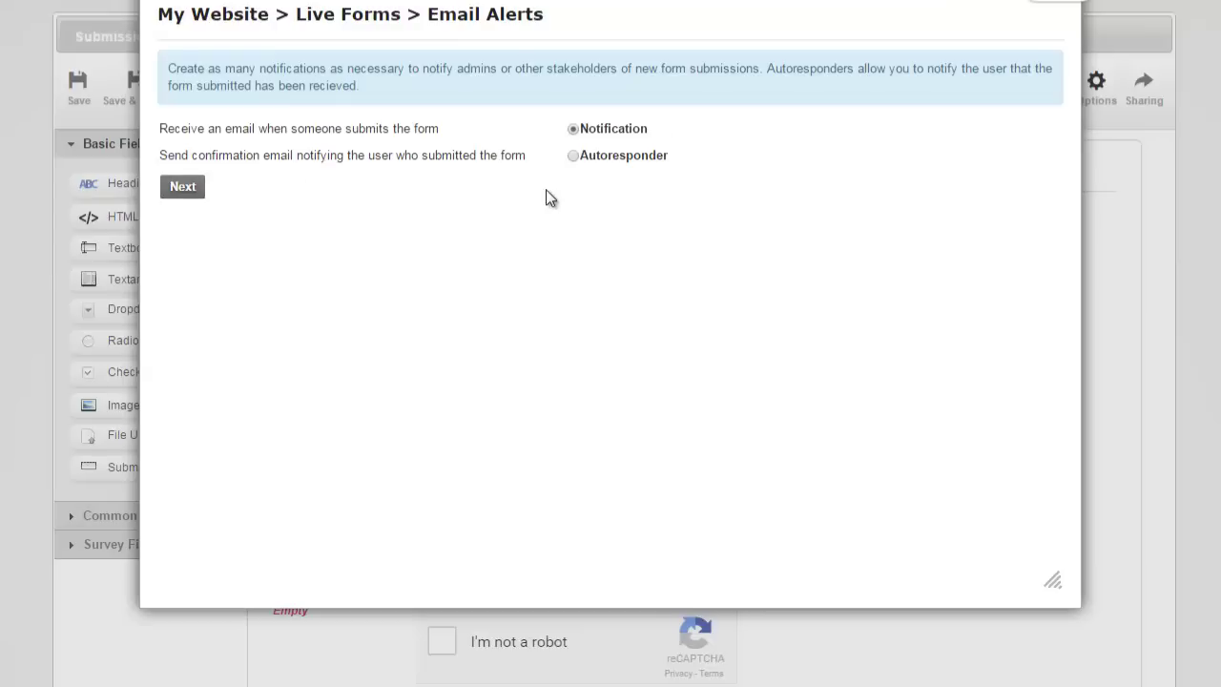
left_click(193, 189)
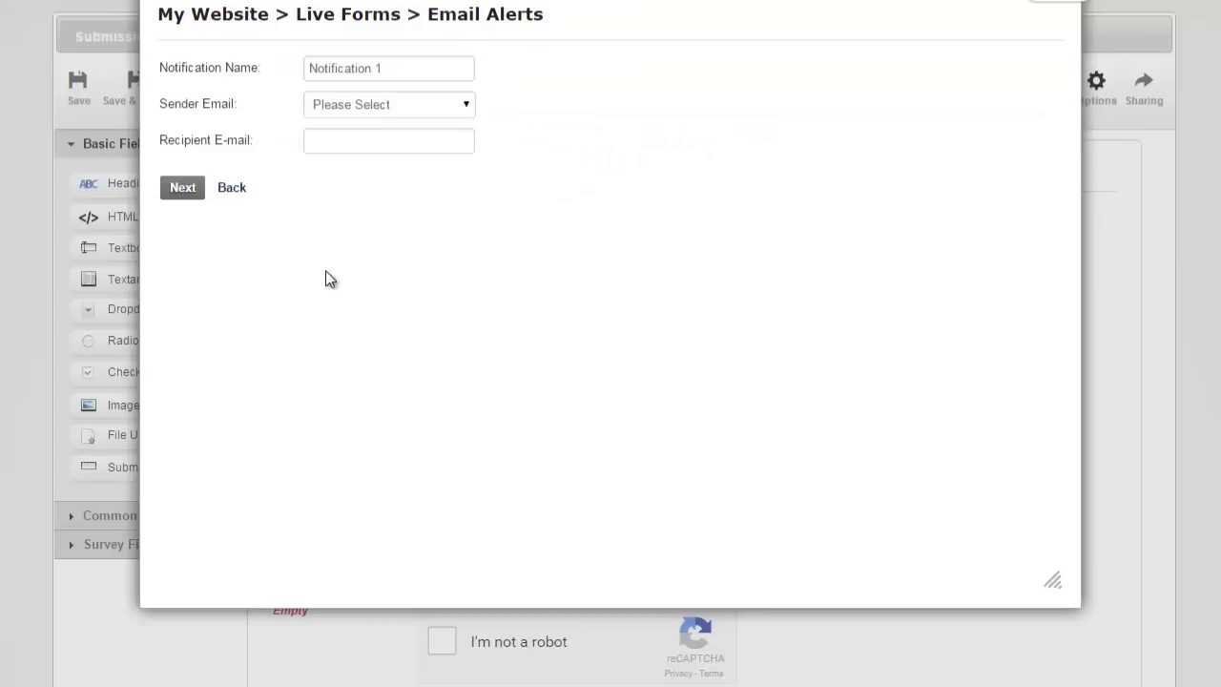
Send the alert from the form's Email field to the recipient address, then close the dialog.
left_click(373, 107)
left_click(365, 156)
left_click(362, 138)
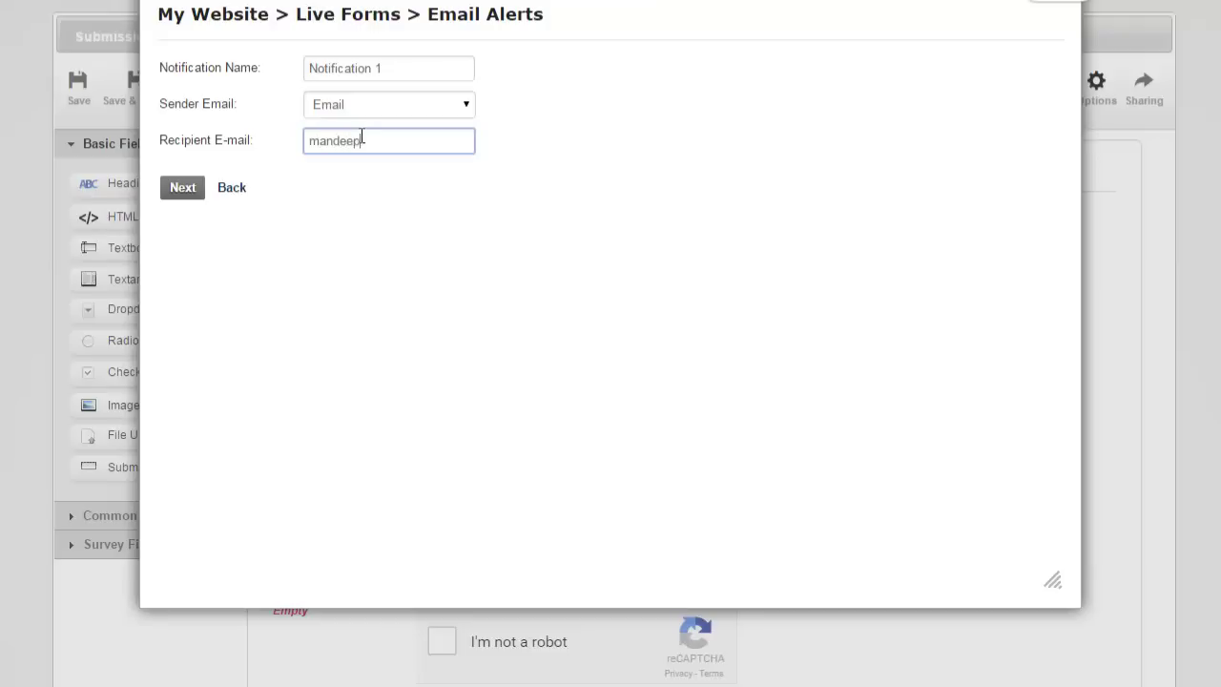
left_click(182, 189)
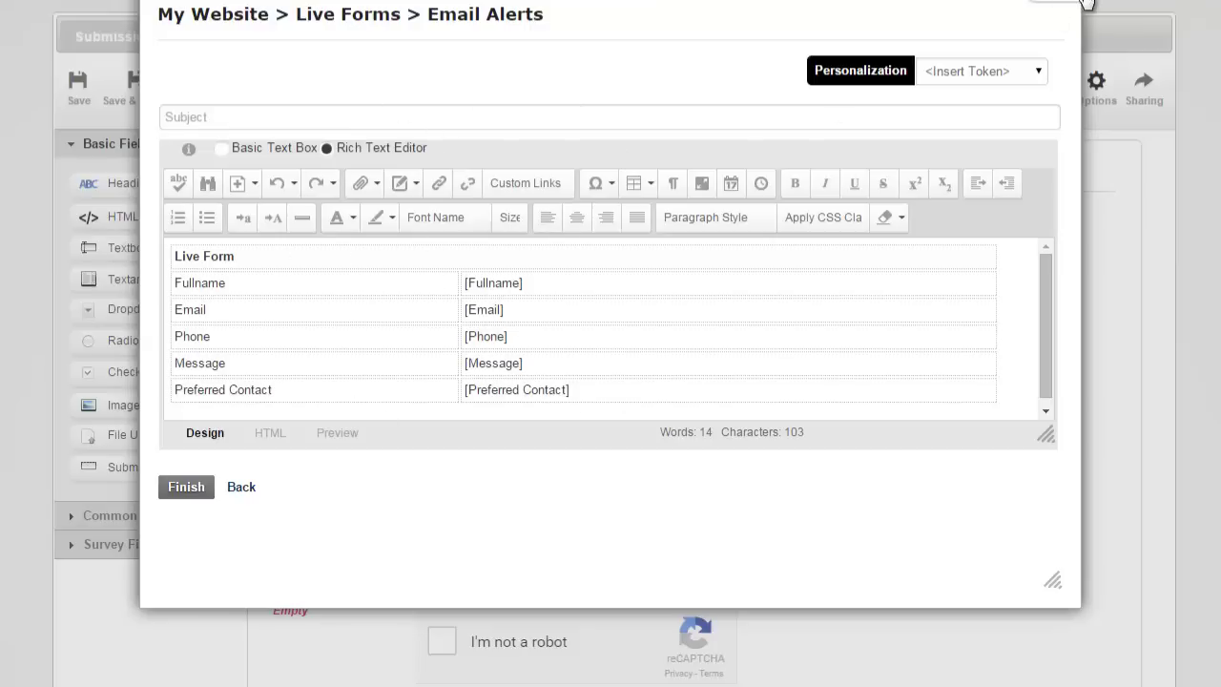
left_click(1085, 5)
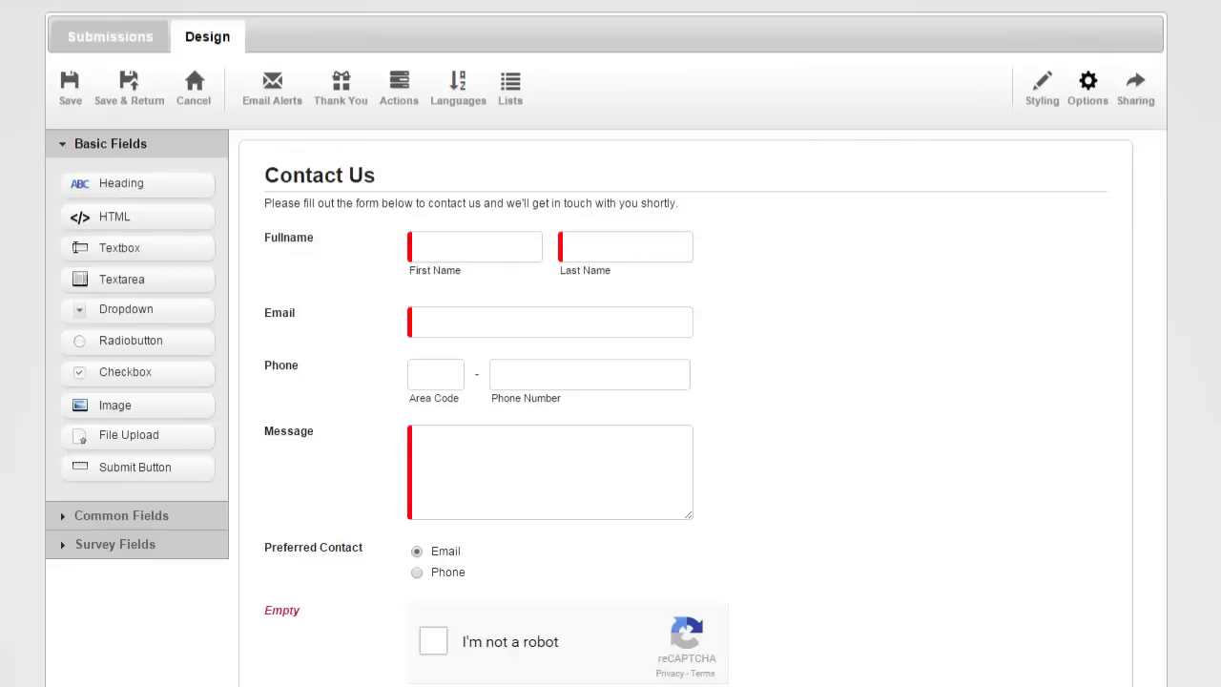
Add a Dropdown field above Message and label it Department.
scroll(605, 348, "down", 1)
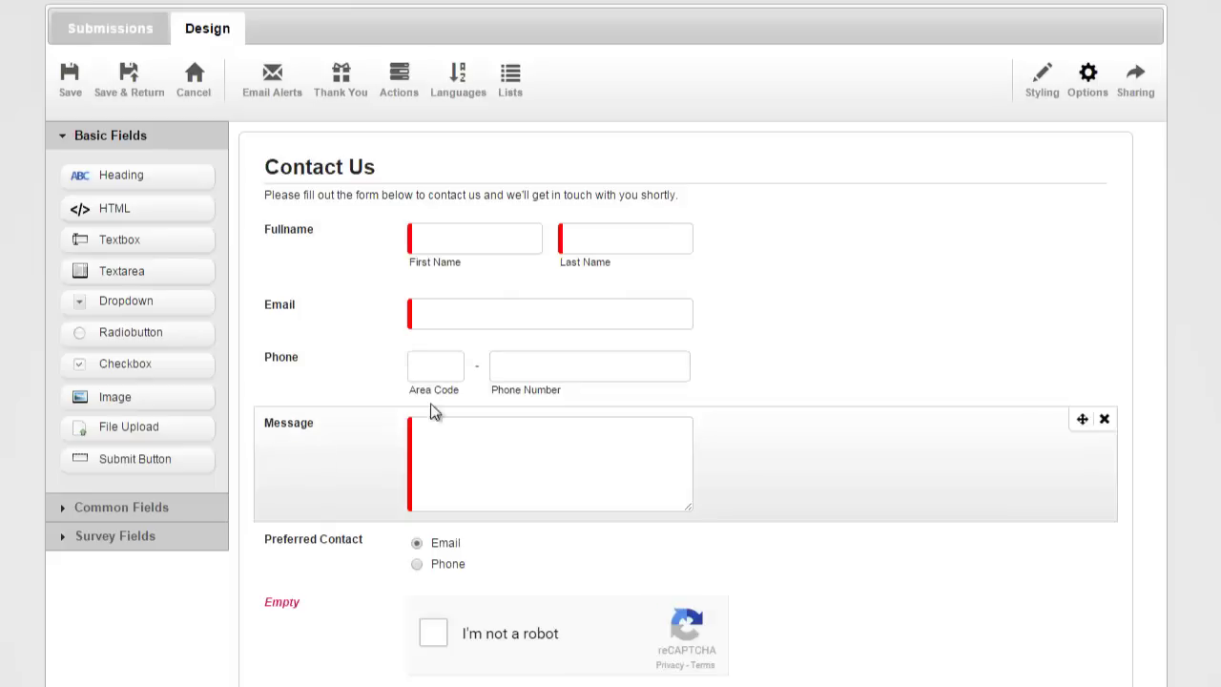
left_click_drag(169, 302, 354, 389)
left_click(308, 422)
double_click(308, 421)
type("Department")
key("Return")
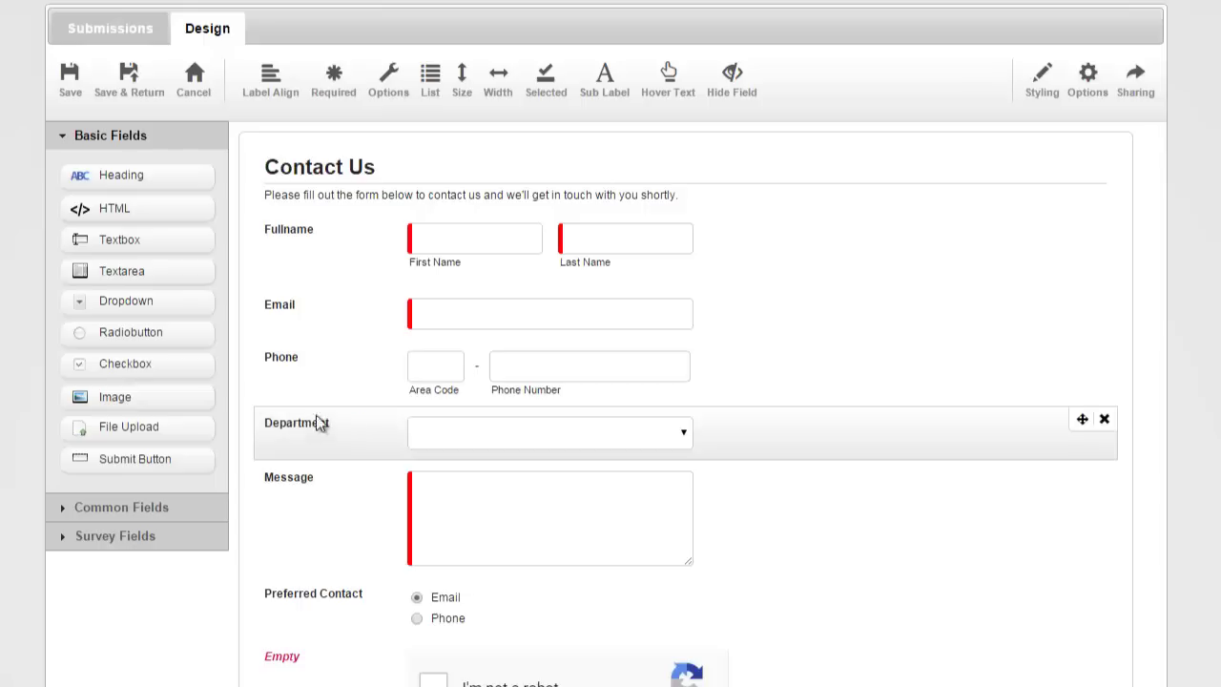
Replace the dropdown's default options with Sales, Support and Billing.
left_click(689, 440)
left_click(690, 441)
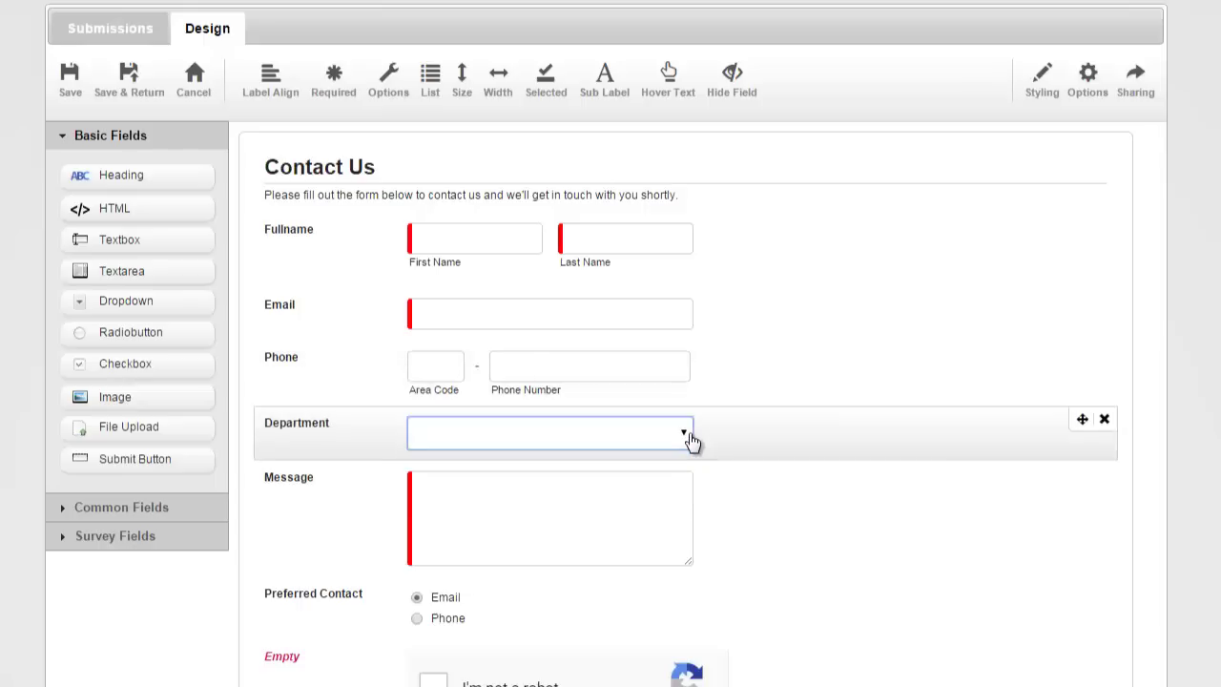
left_click(388, 82)
left_click_drag(463, 204, 348, 138)
type("Sales")
key("shift+Return")
type("Support")
key("shift+Return")
type("Billing")
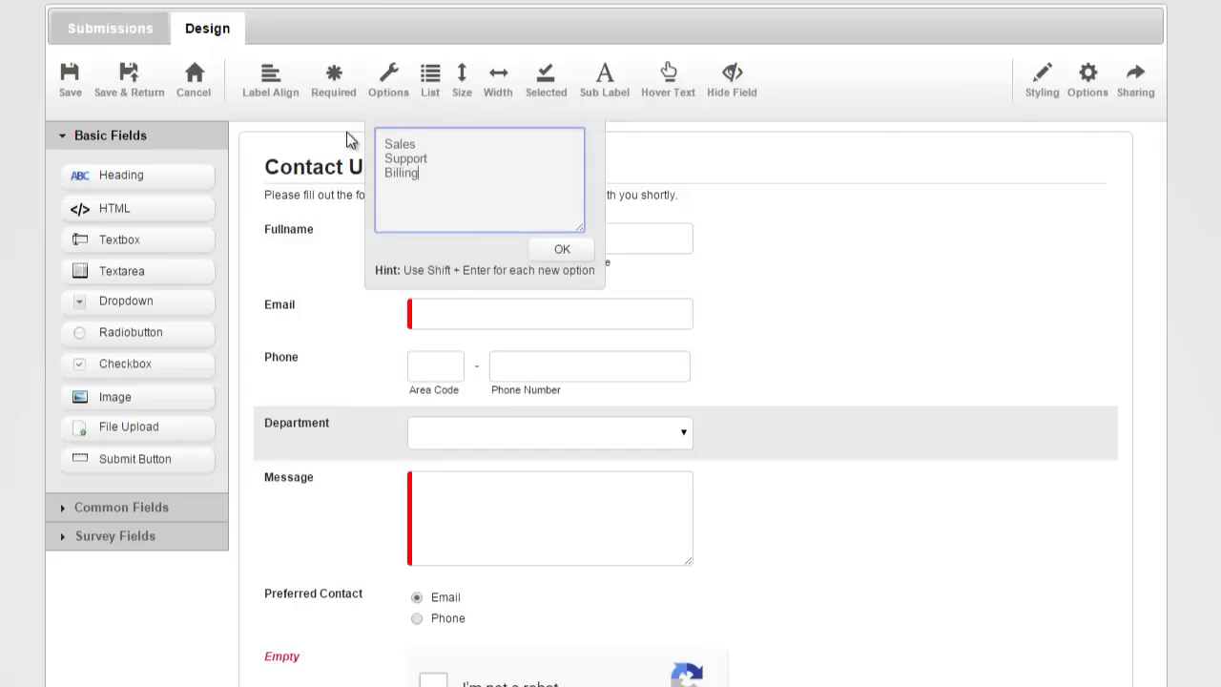
key("Return")
Make Department required, save the form, and check its options on the live page.
left_click(334, 84)
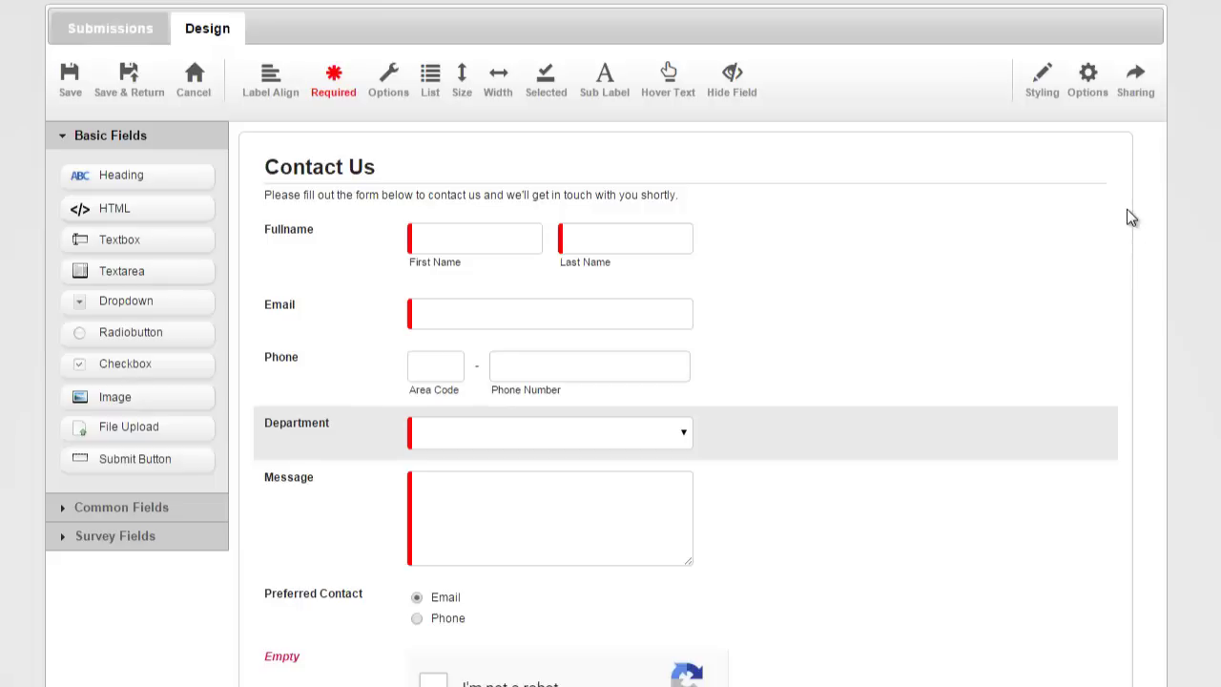
left_click(148, 92)
scroll(324, 387, "down", 1)
left_click(327, 410)
left_click(788, 441)
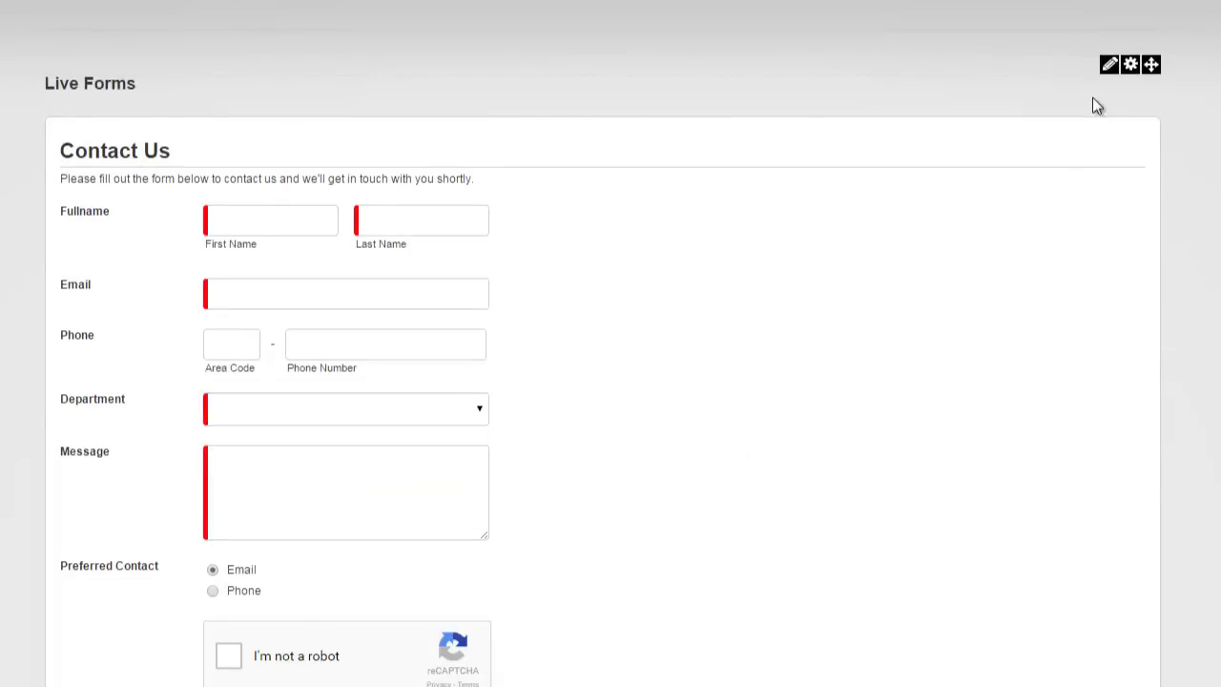
Reopen the Contact Us form in the designer through the management view.
mouse_move(1108, 65)
left_click(1091, 94)
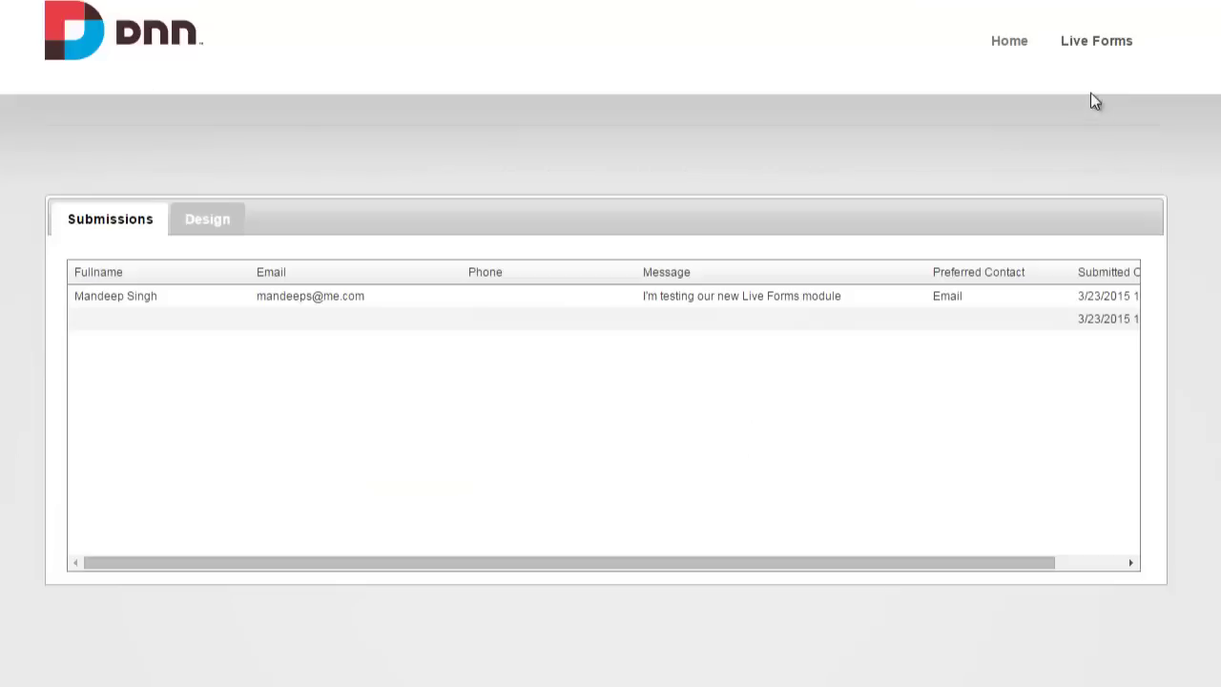
left_click(223, 221)
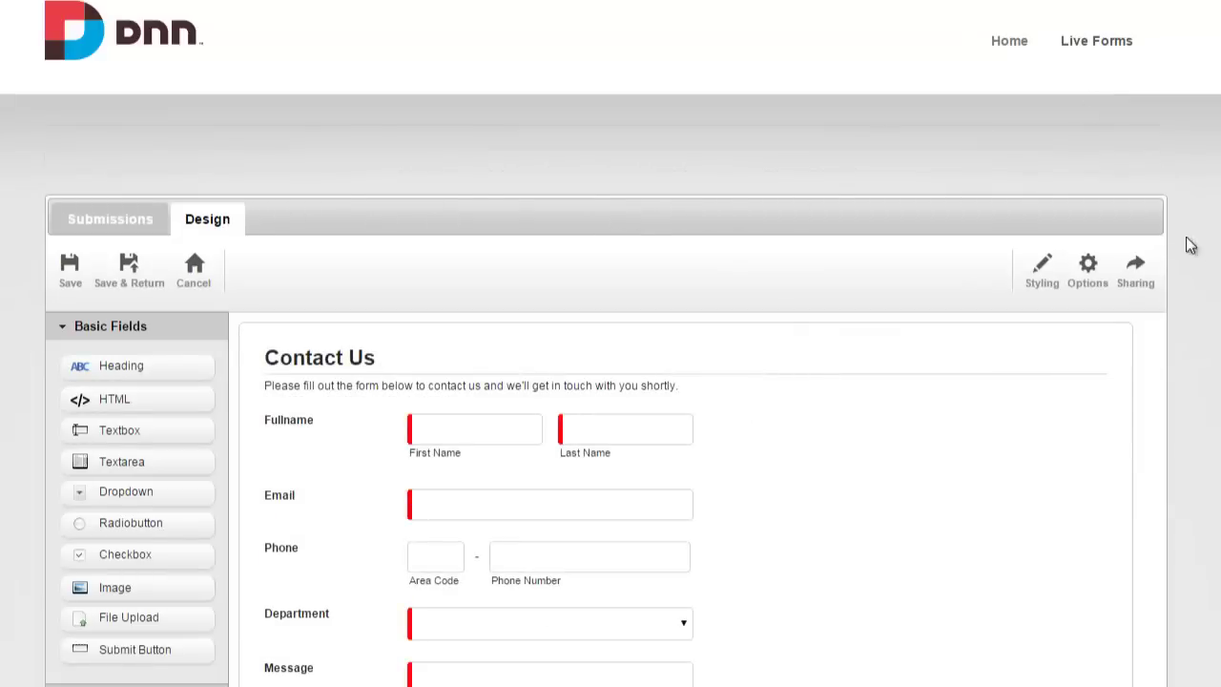
scroll(1171, 236, "down", 2)
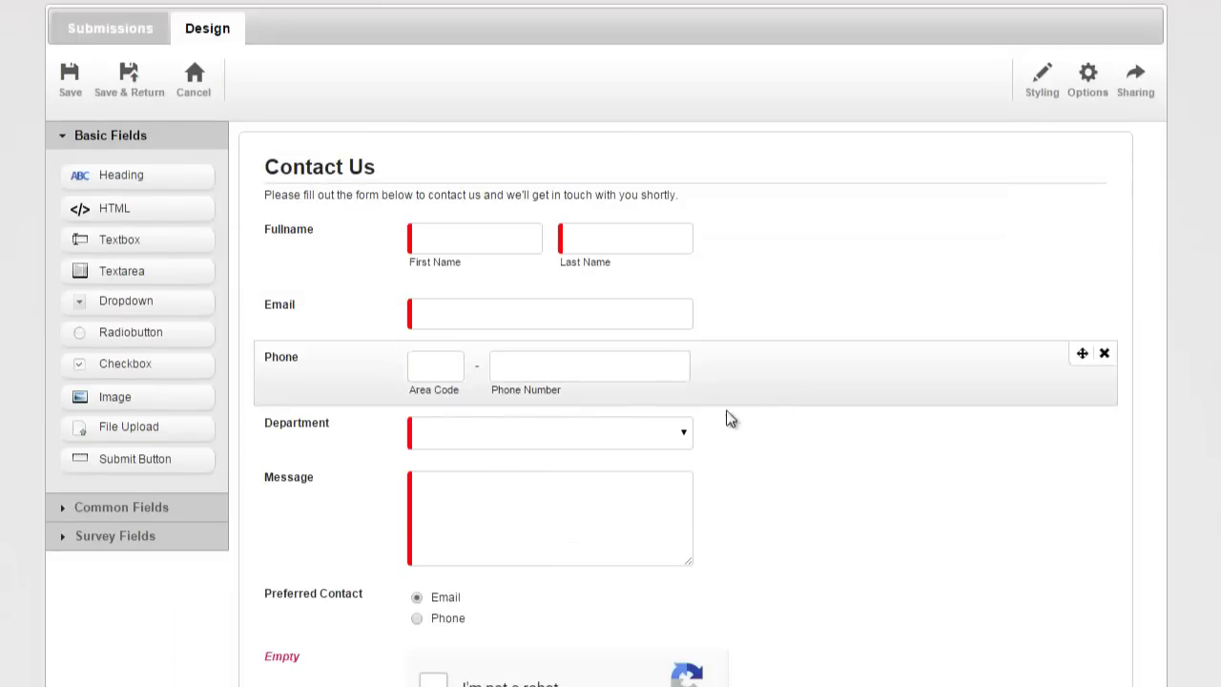
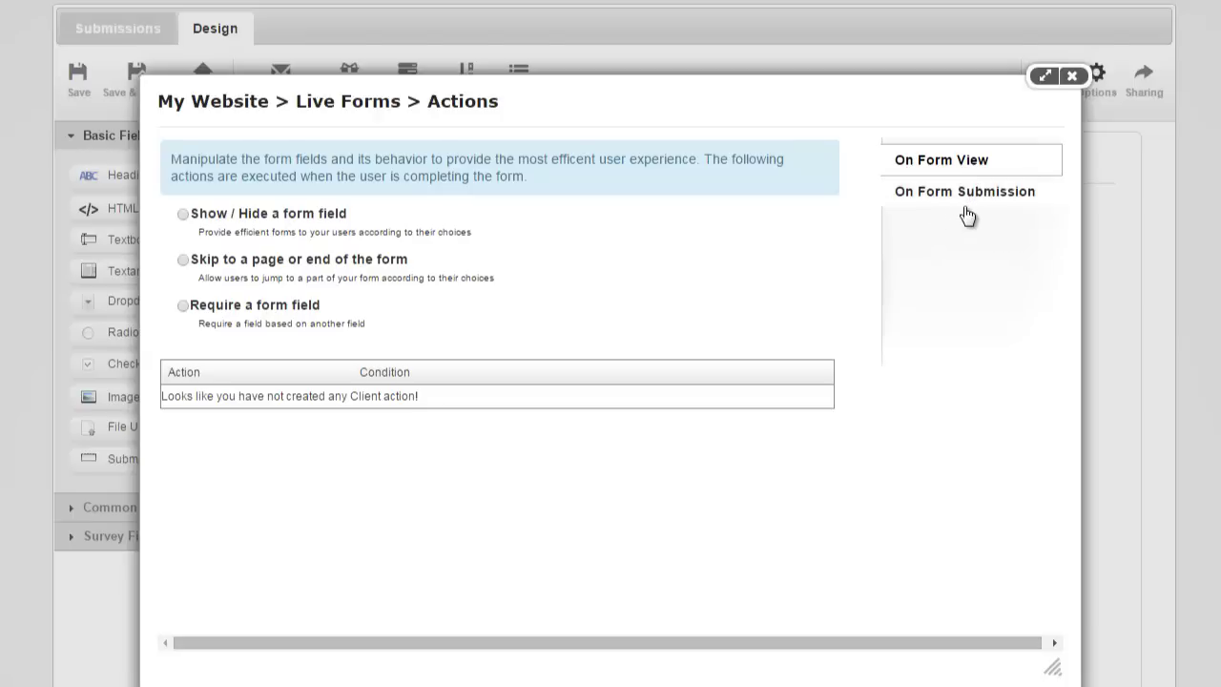
Add a Send Email action under On Form Submission.
left_click(966, 193)
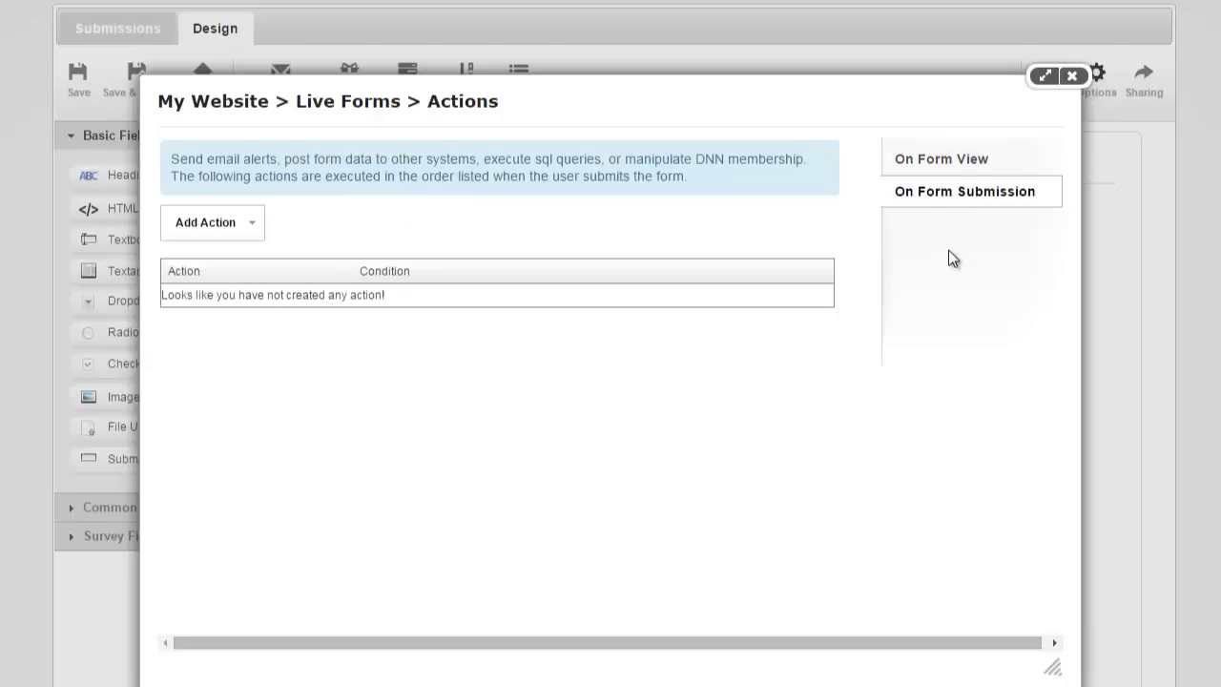
left_click(250, 229)
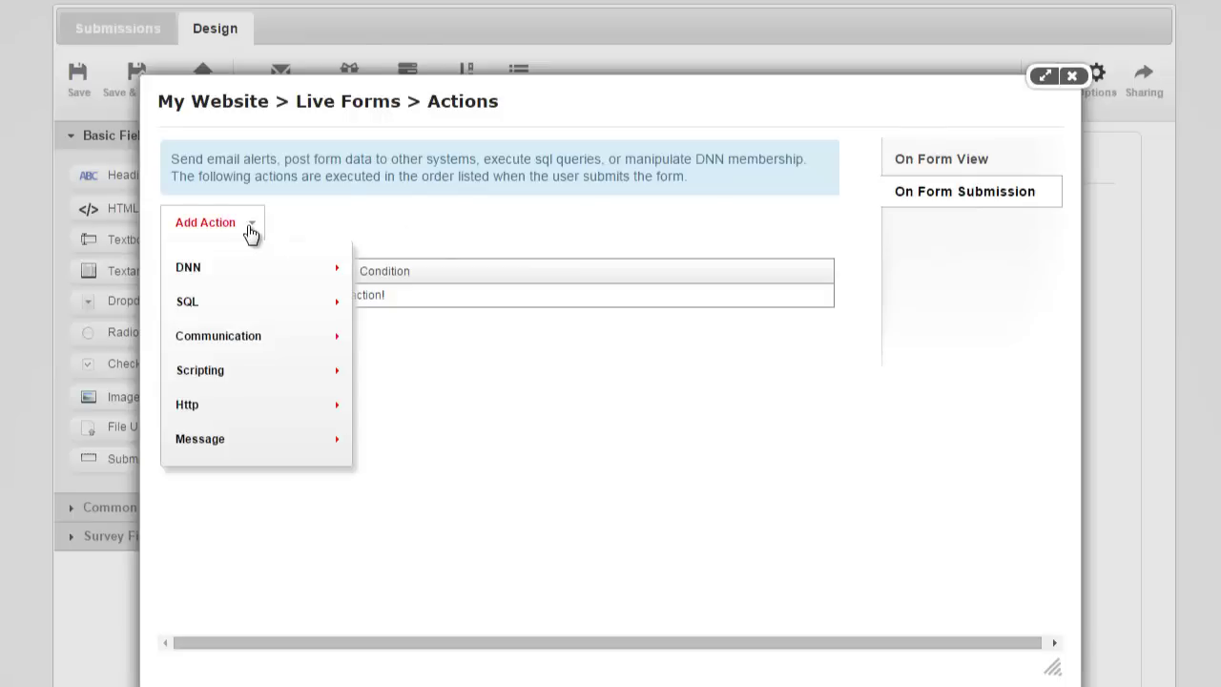
mouse_move(342, 339)
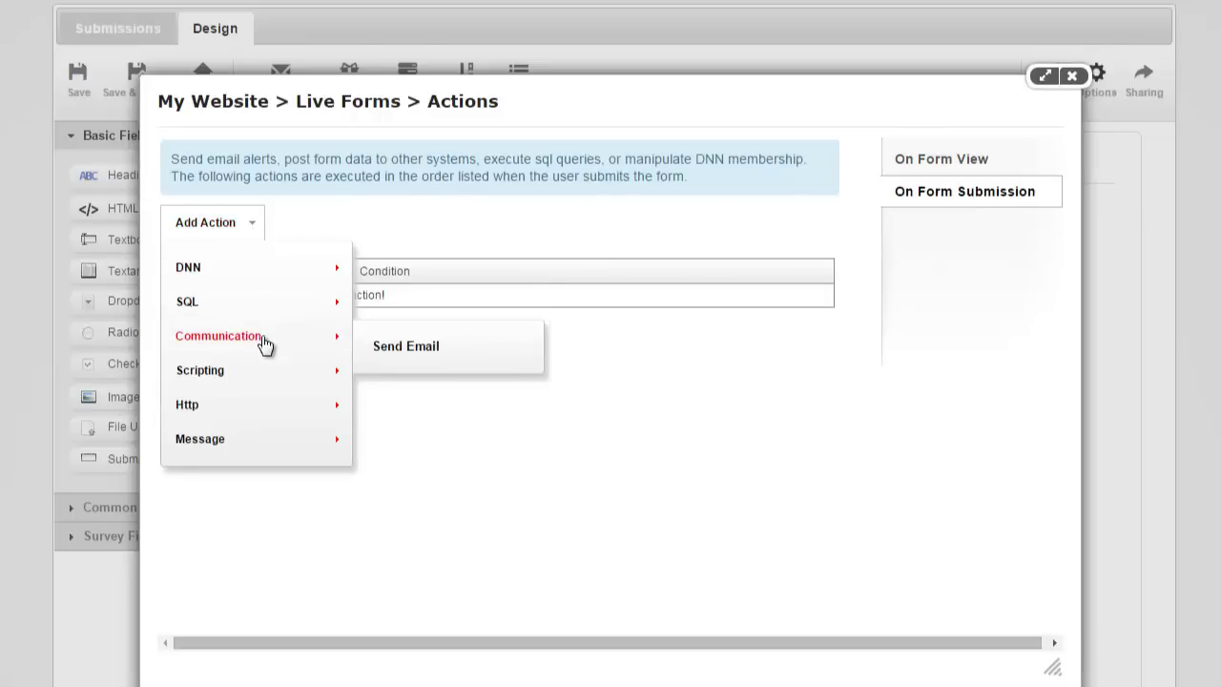
left_click(389, 346)
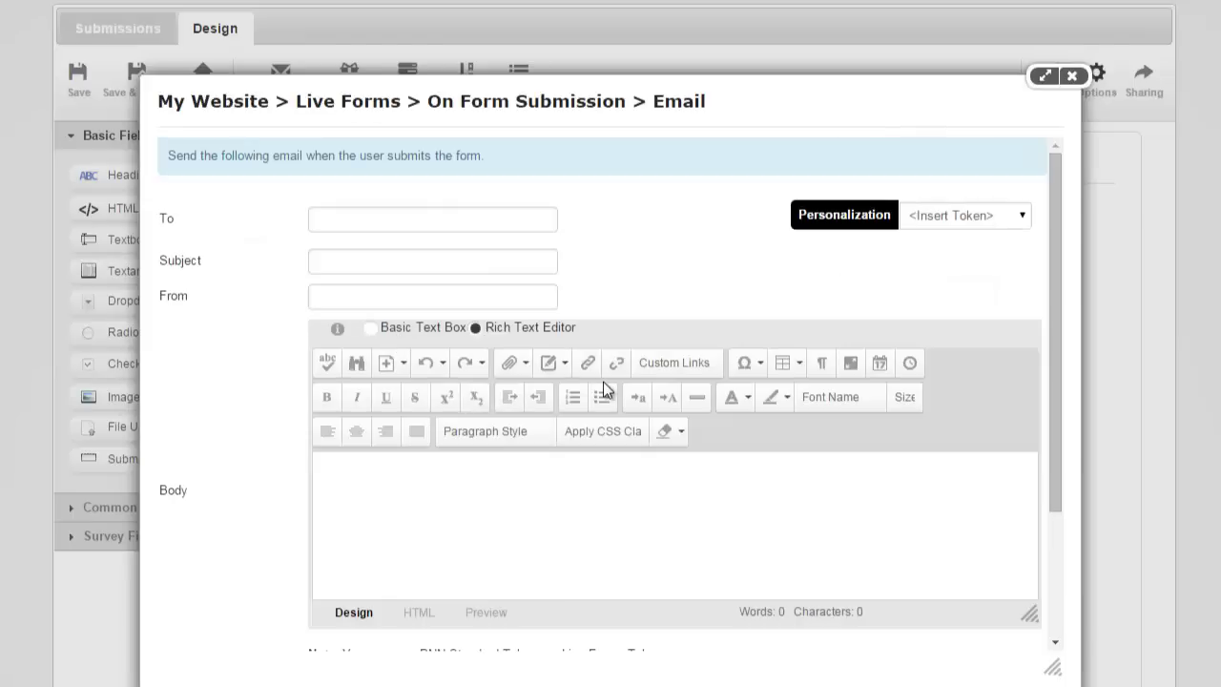
left_click(476, 224)
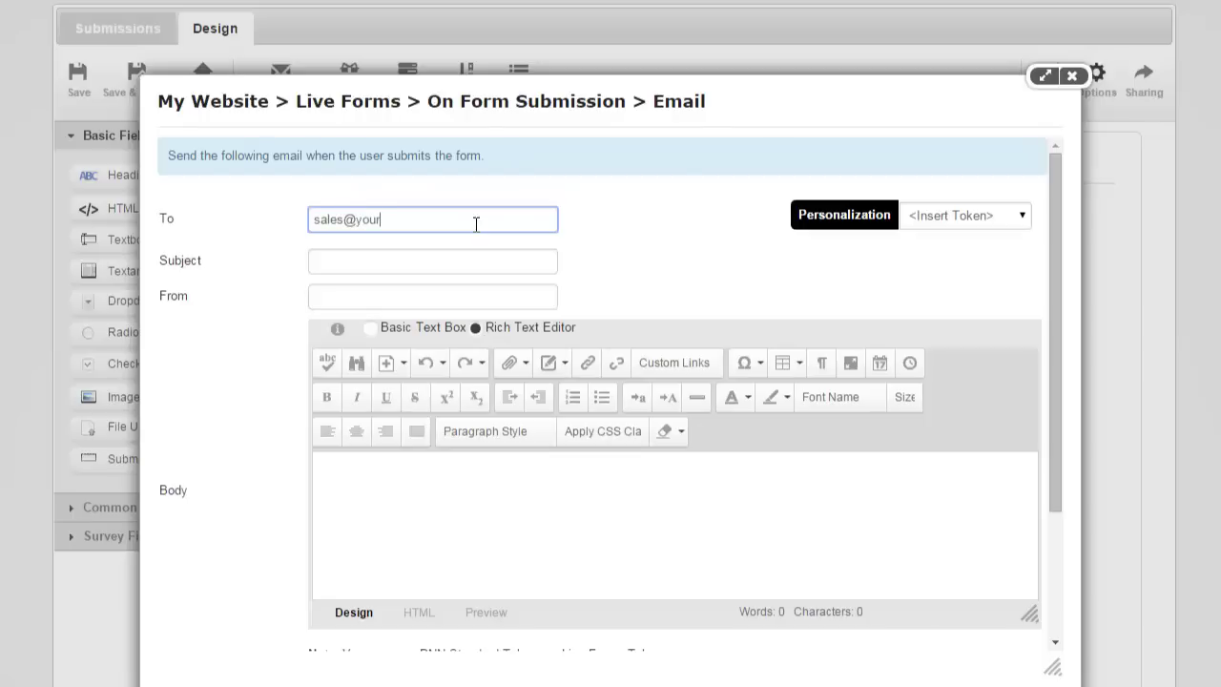
type("sales@yourcompany.com")
key("Tab")
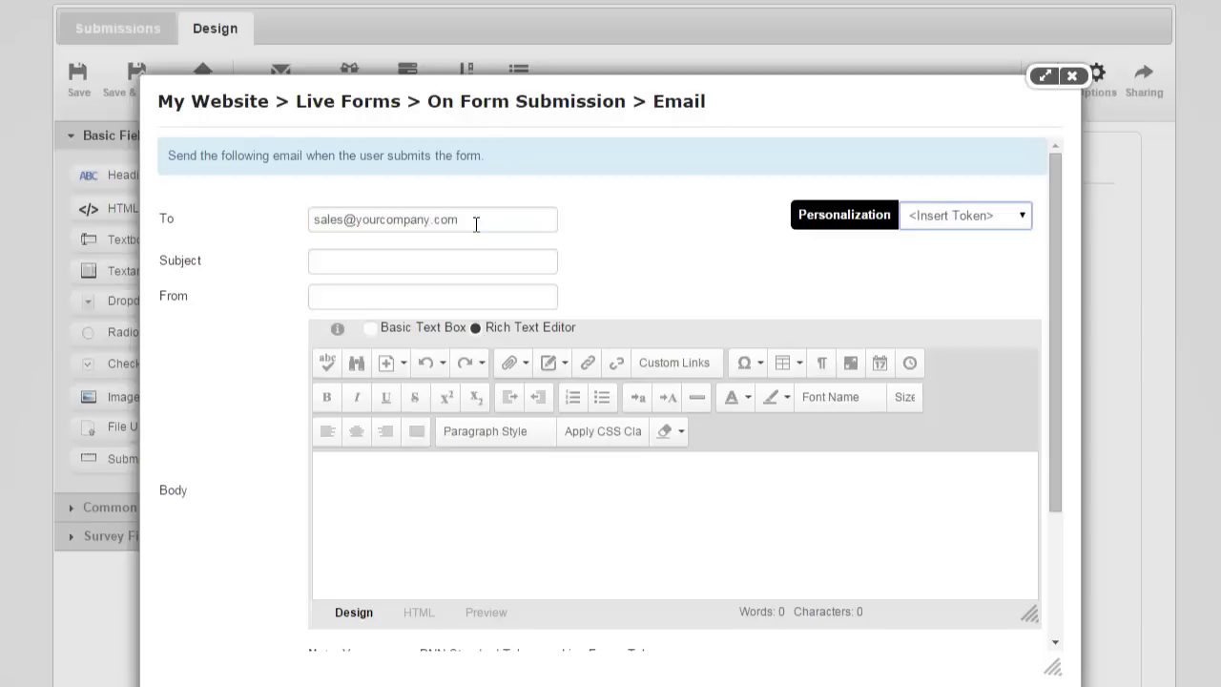
key("Tab")
type("New")
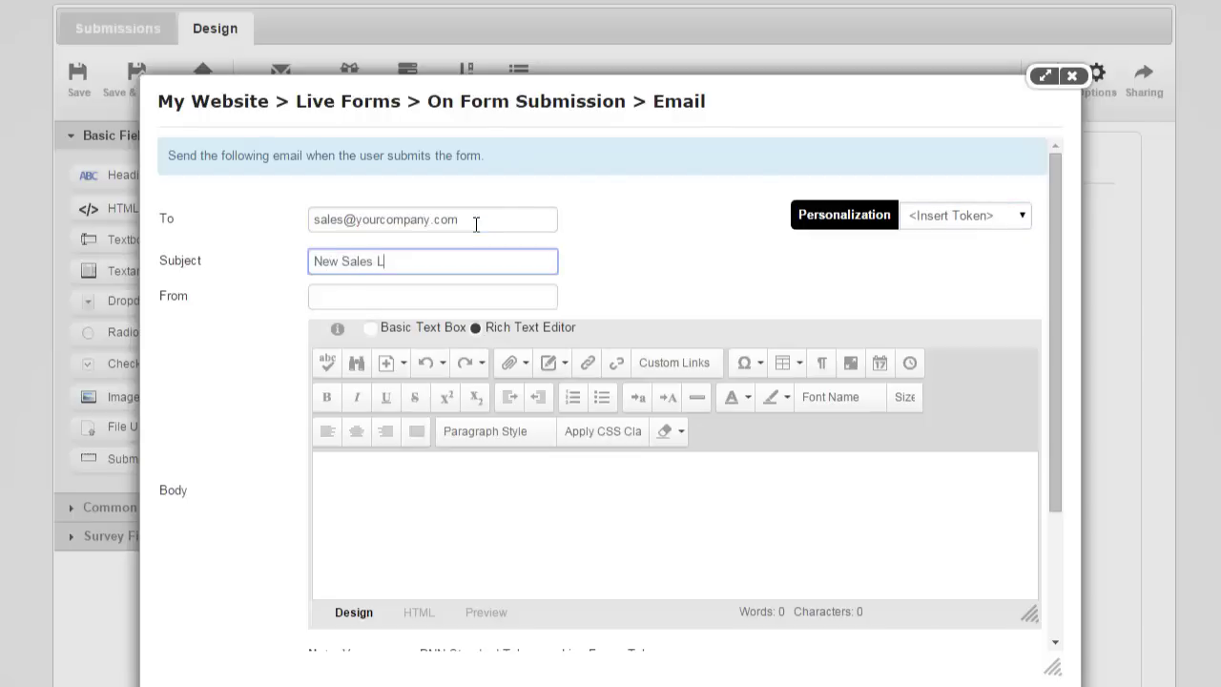
left_click(518, 291)
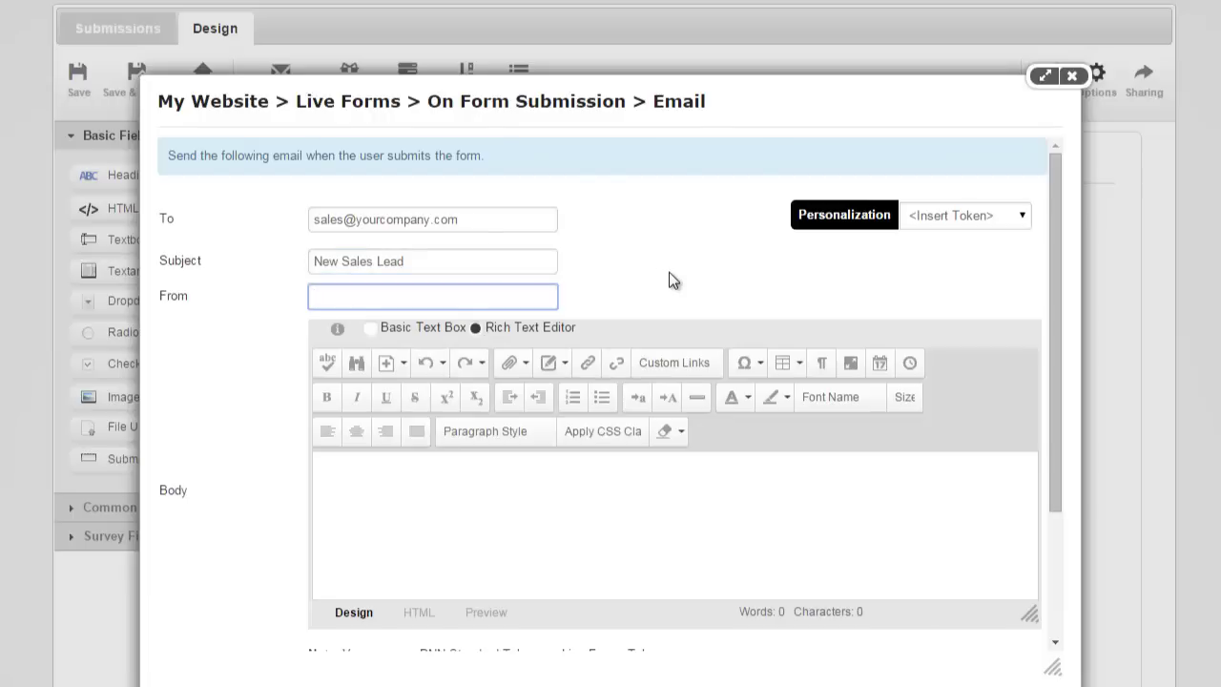
type("noreply@yourcompany.")
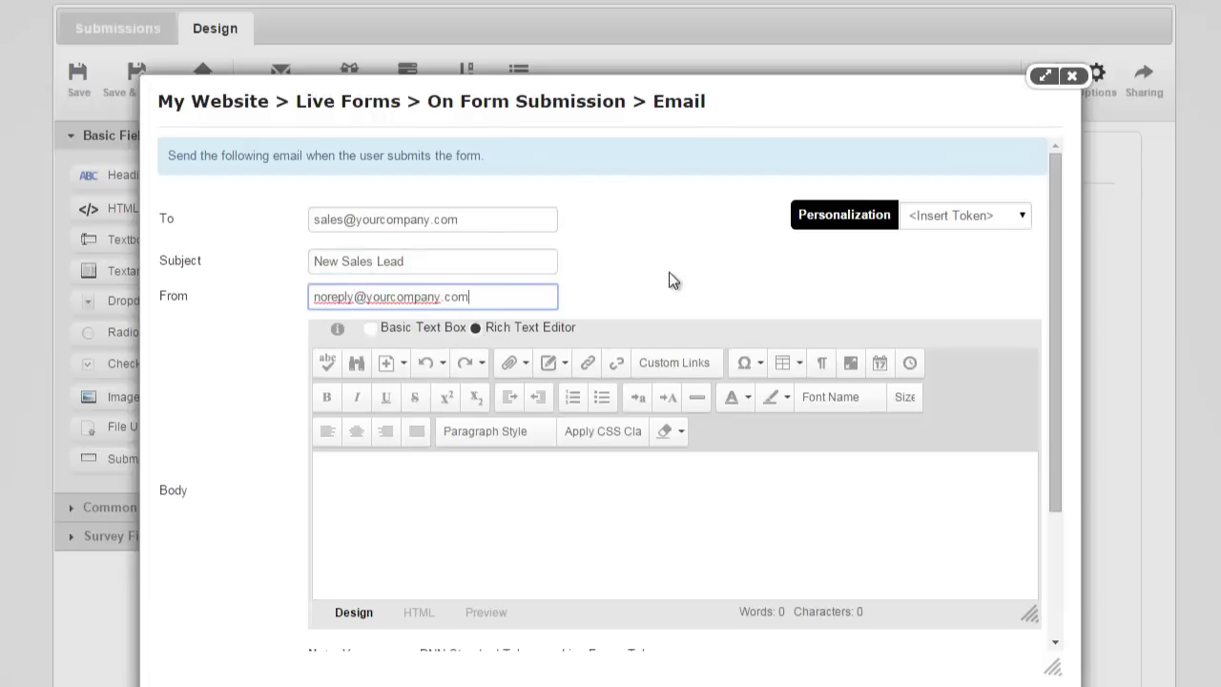
type("com")
left_click(669, 272)
Browse the personalization token list twice without inserting any token.
scroll(679, 260, "down", 1)
scroll(724, 382, "up", 1)
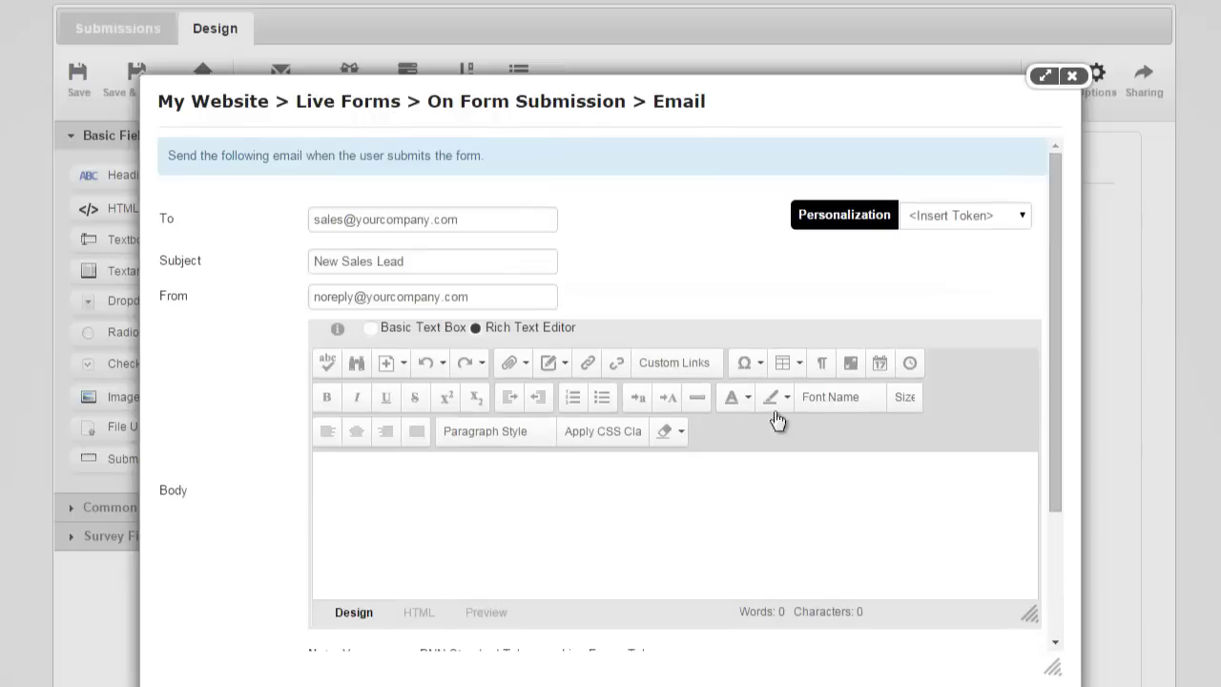
left_click(967, 216)
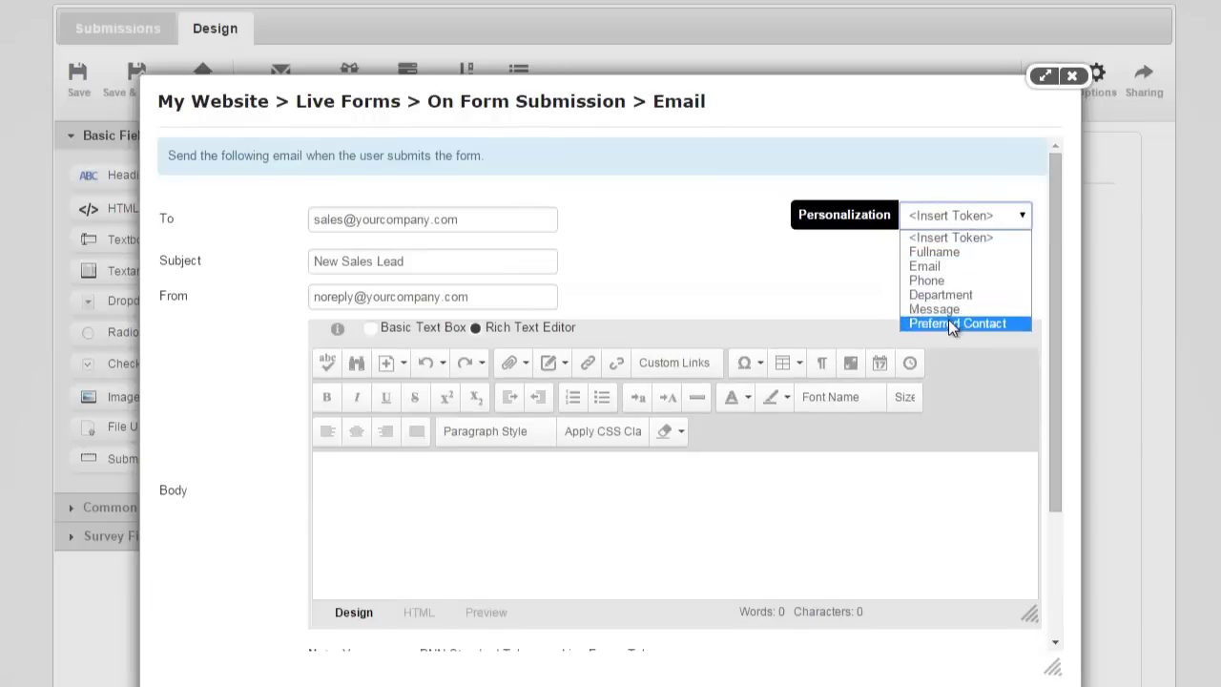
left_click(569, 472)
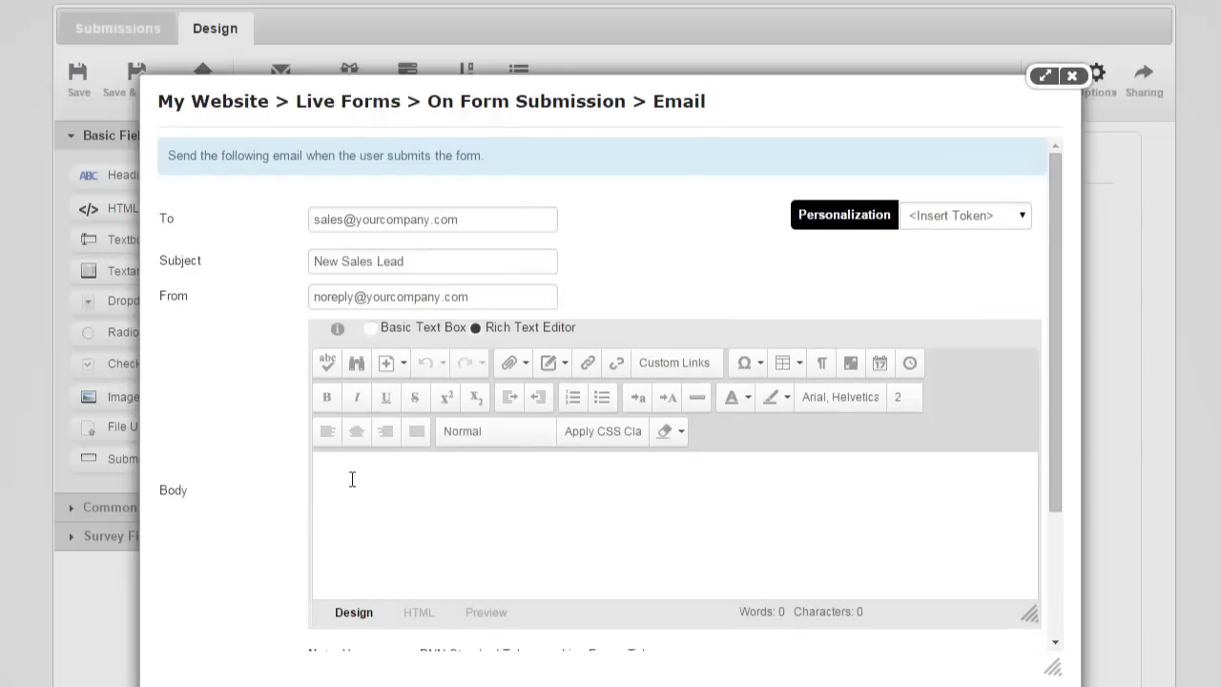
left_click(923, 220)
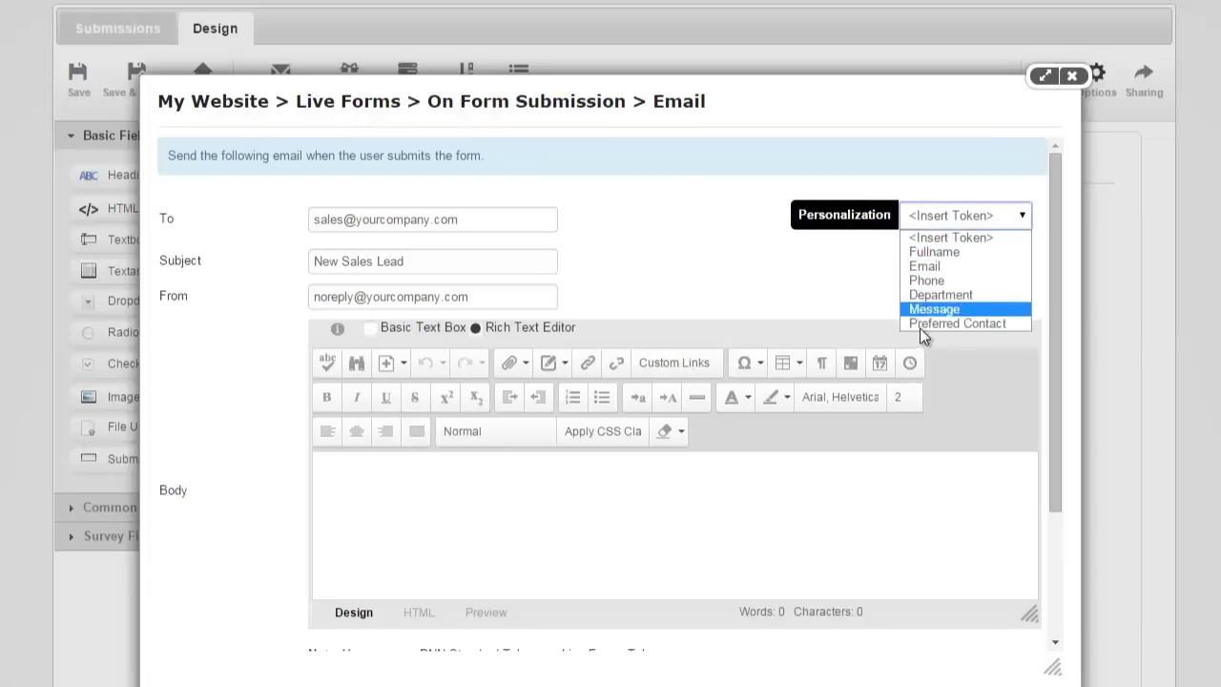
left_click(829, 283)
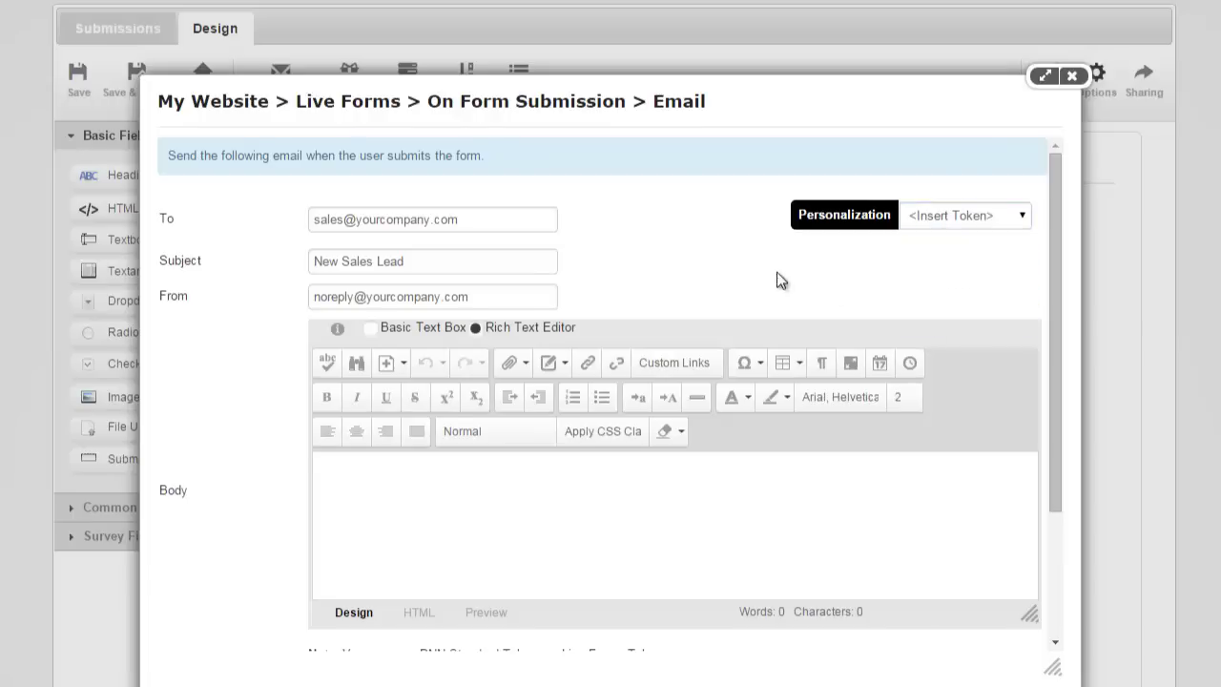
scroll(763, 269, "down", 2)
scroll(764, 269, "up", 2)
scroll(764, 269, "down", 2)
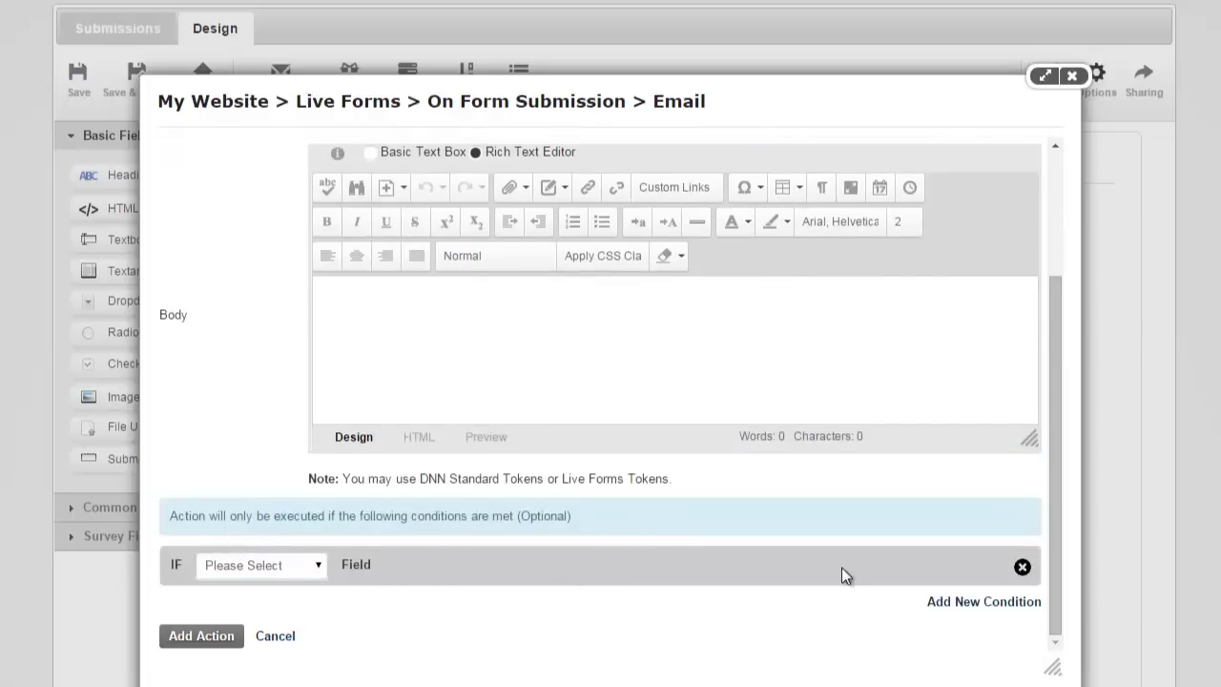
Add the condition IF Department Is Equal To Sales to the email action.
left_click(299, 579)
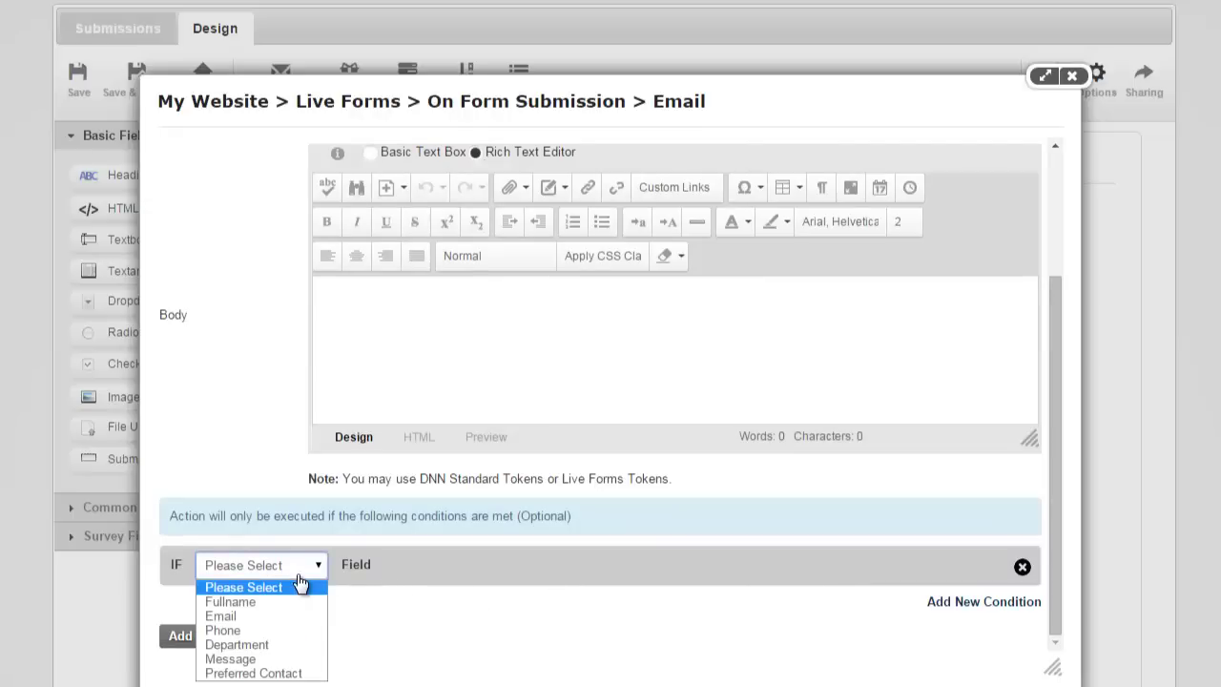
left_click(296, 645)
left_click(441, 573)
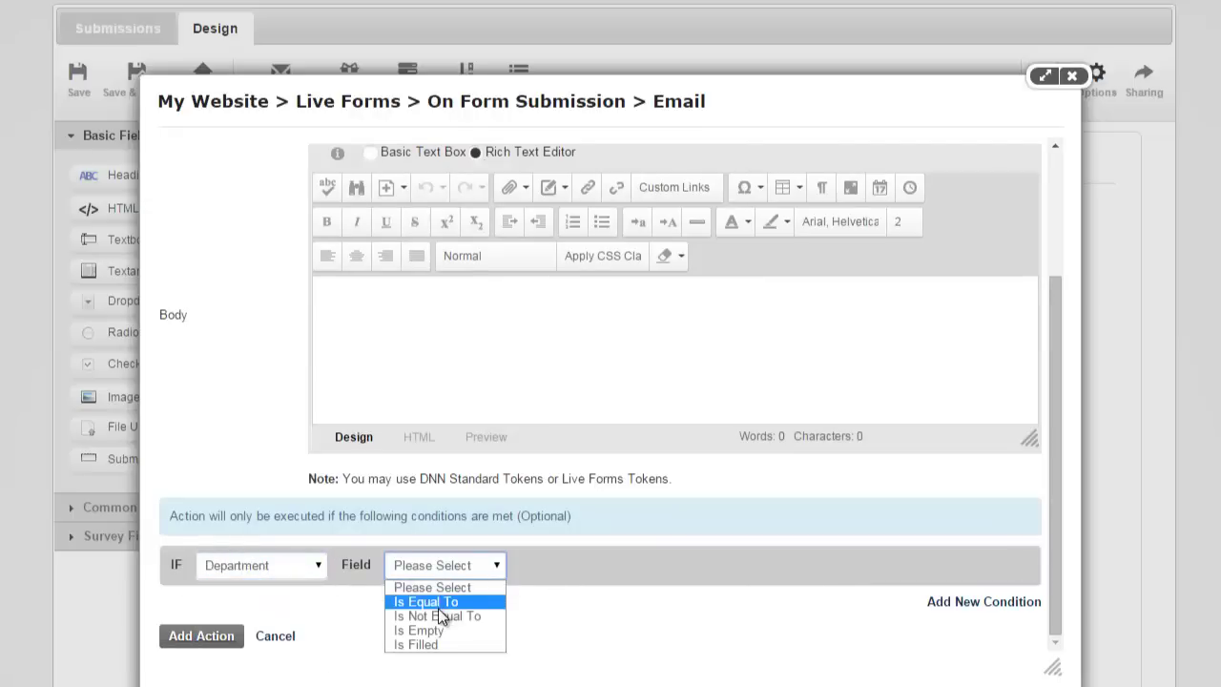
left_click(439, 601)
left_click(572, 572)
left_click(563, 603)
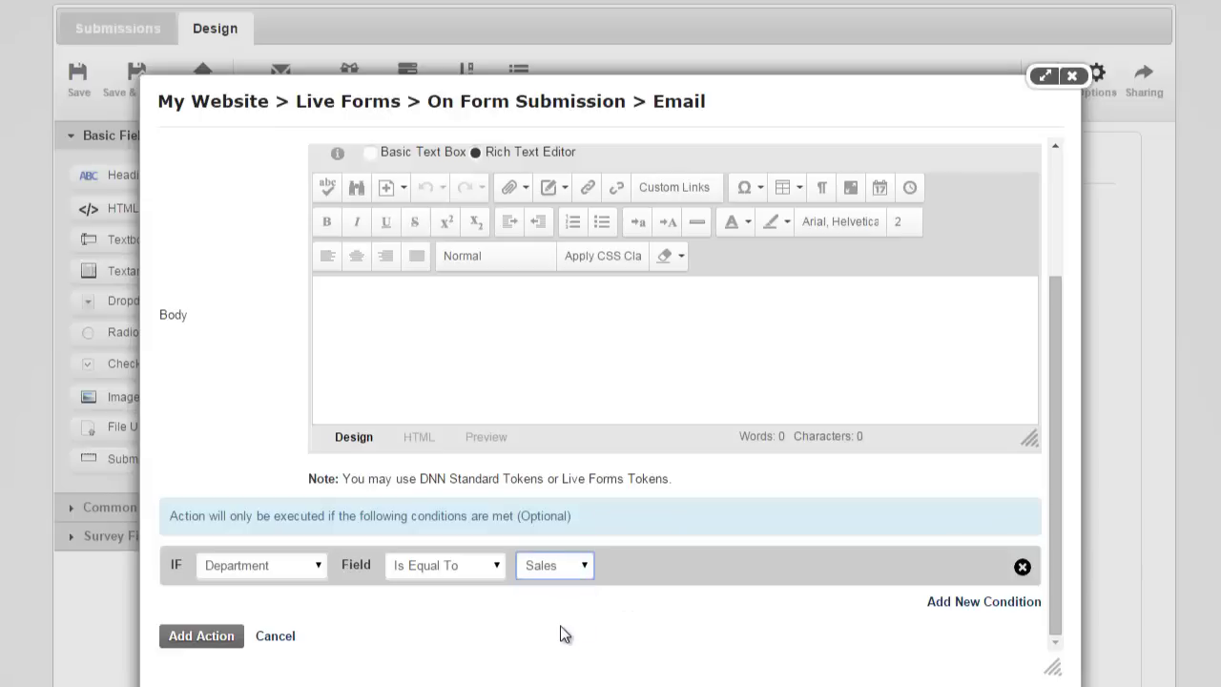
scroll(563, 634, "up", 3)
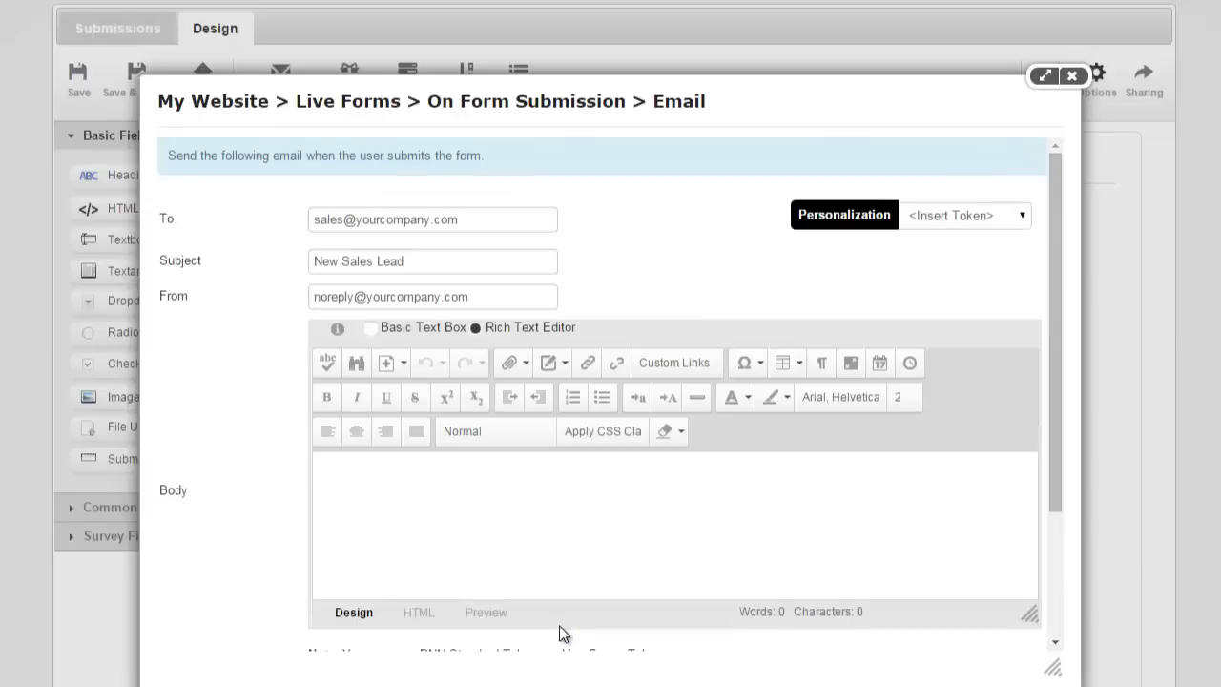
double_click(320, 219)
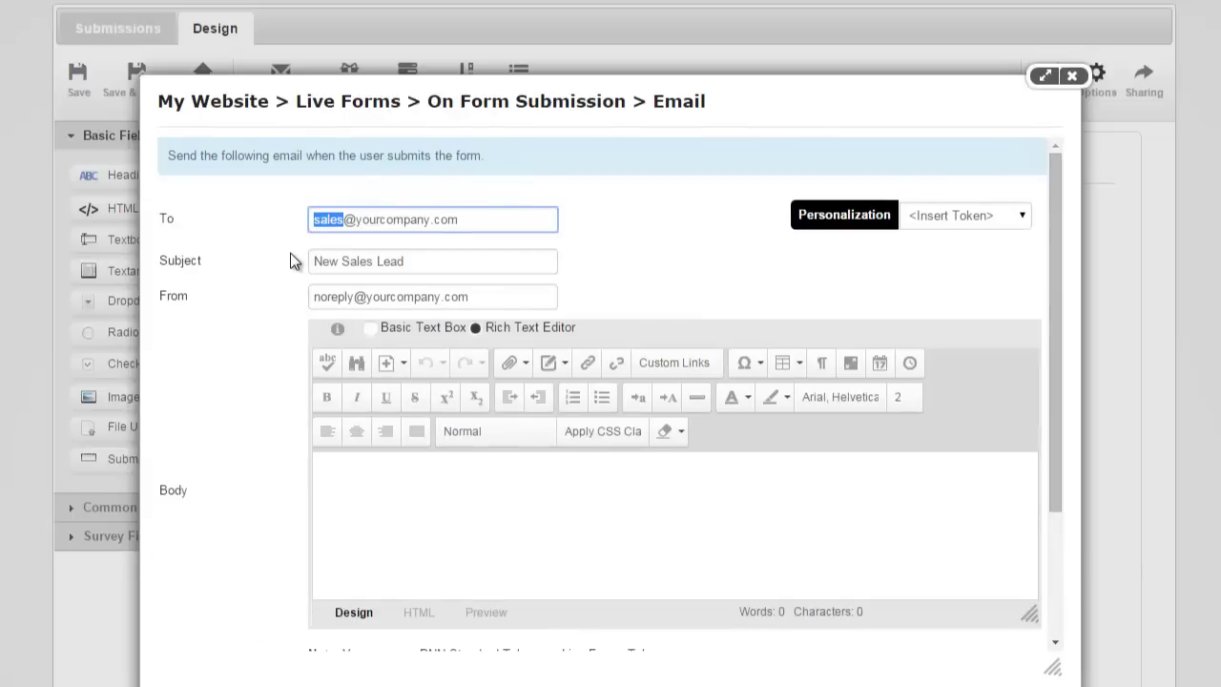
scroll(291, 255, "down", 3)
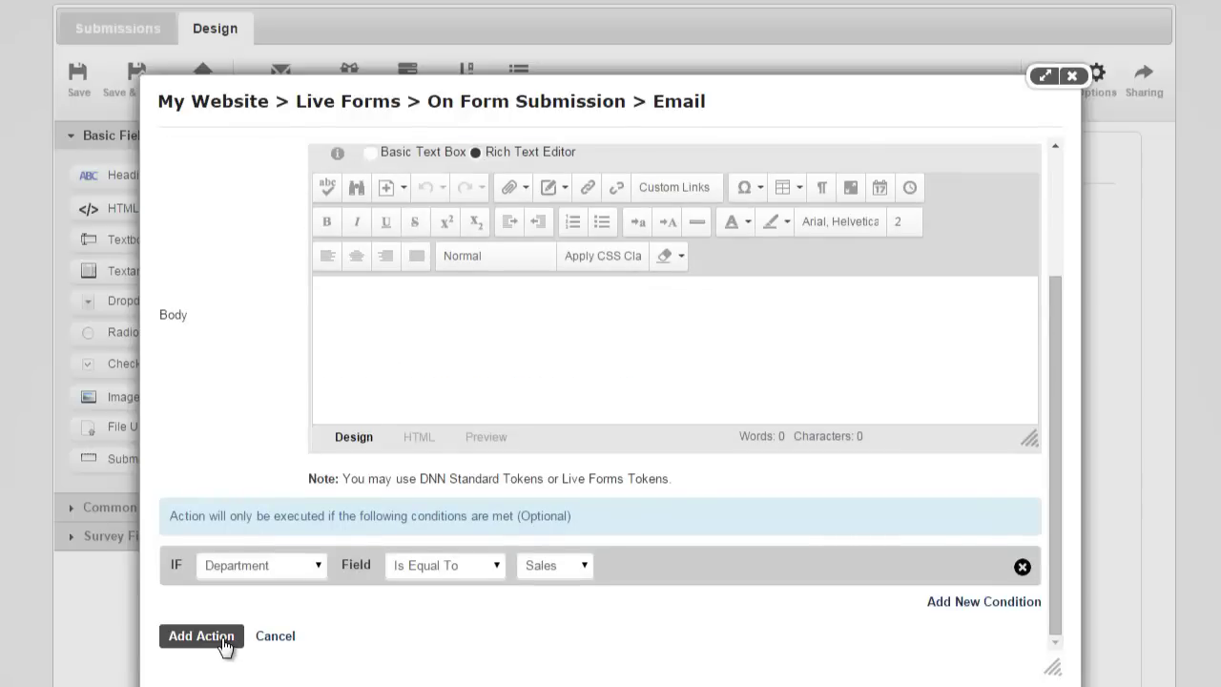
Write the body 'This is sales email' and save the email action.
left_click(223, 636)
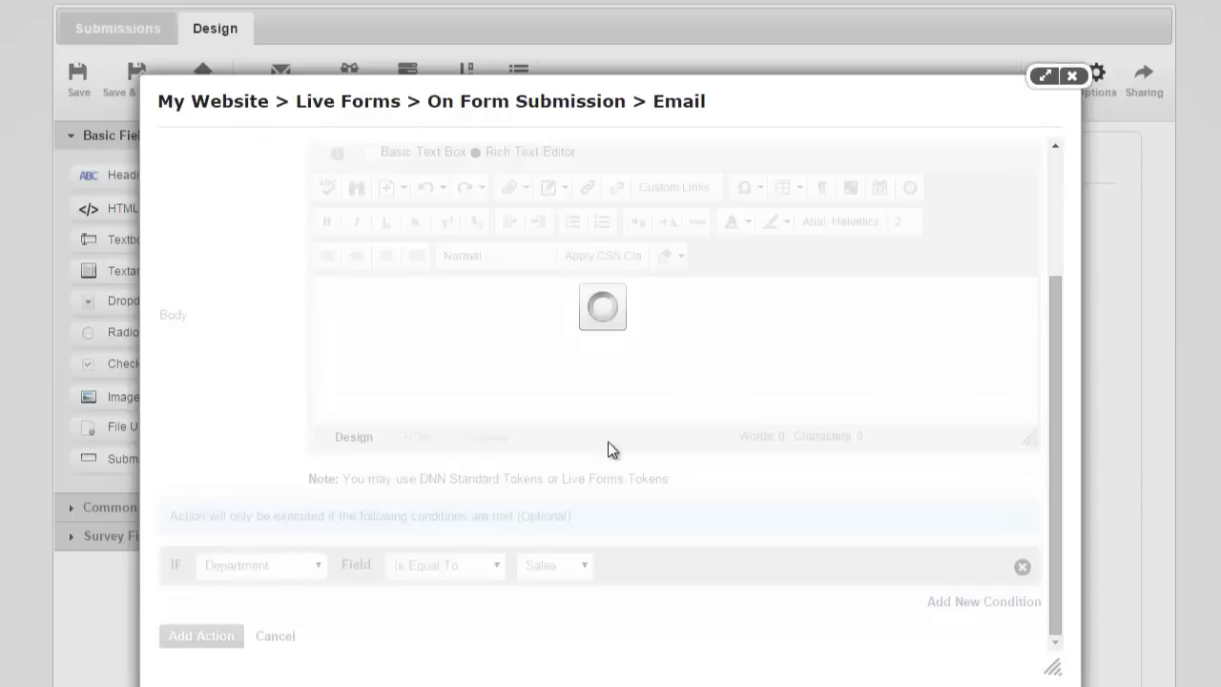
scroll(522, 522, "down", 5)
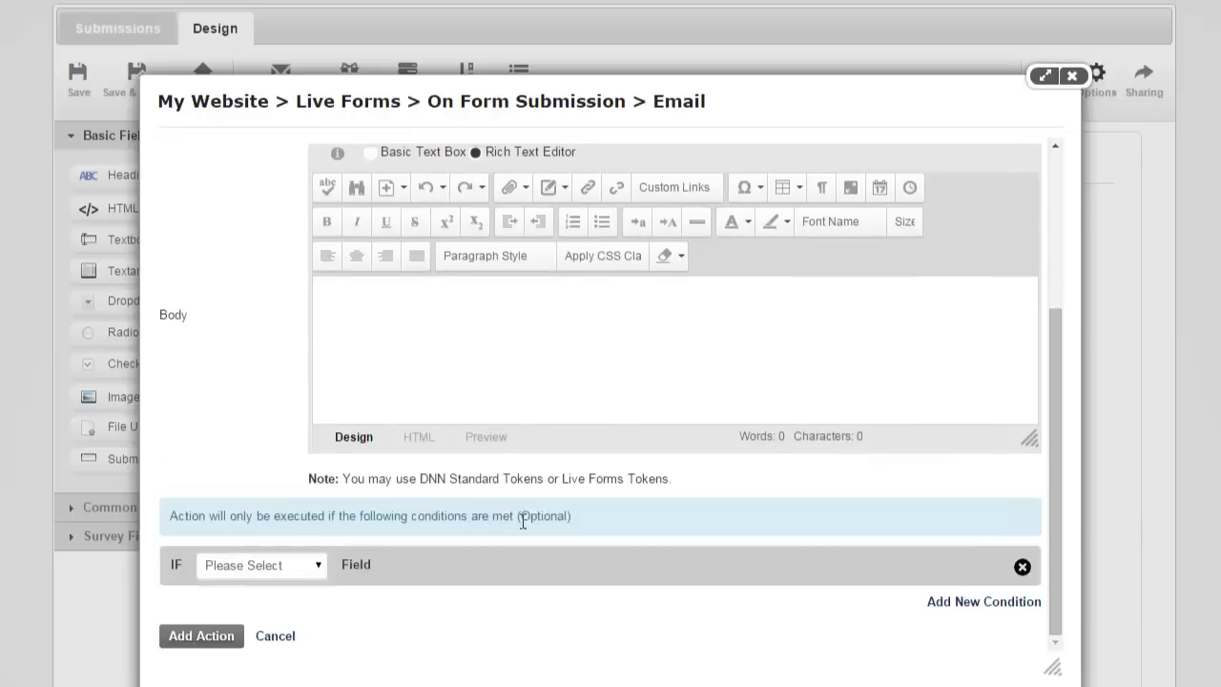
left_click(641, 373)
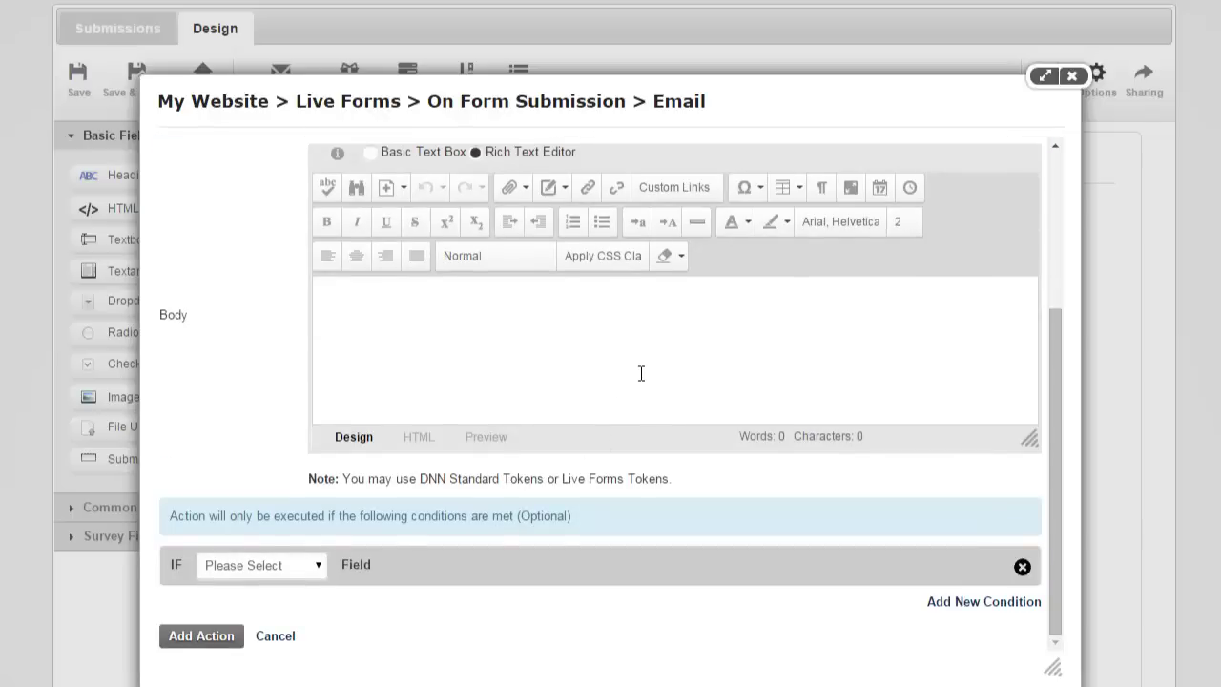
type("This is sales email")
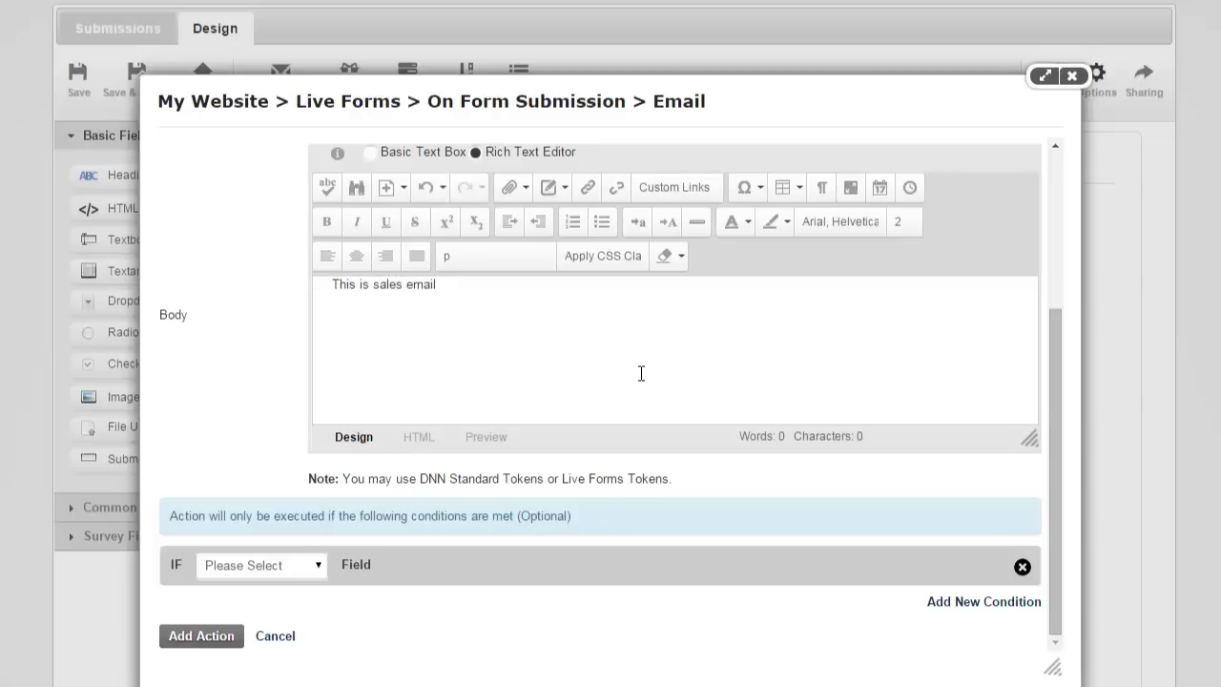
left_click(204, 635)
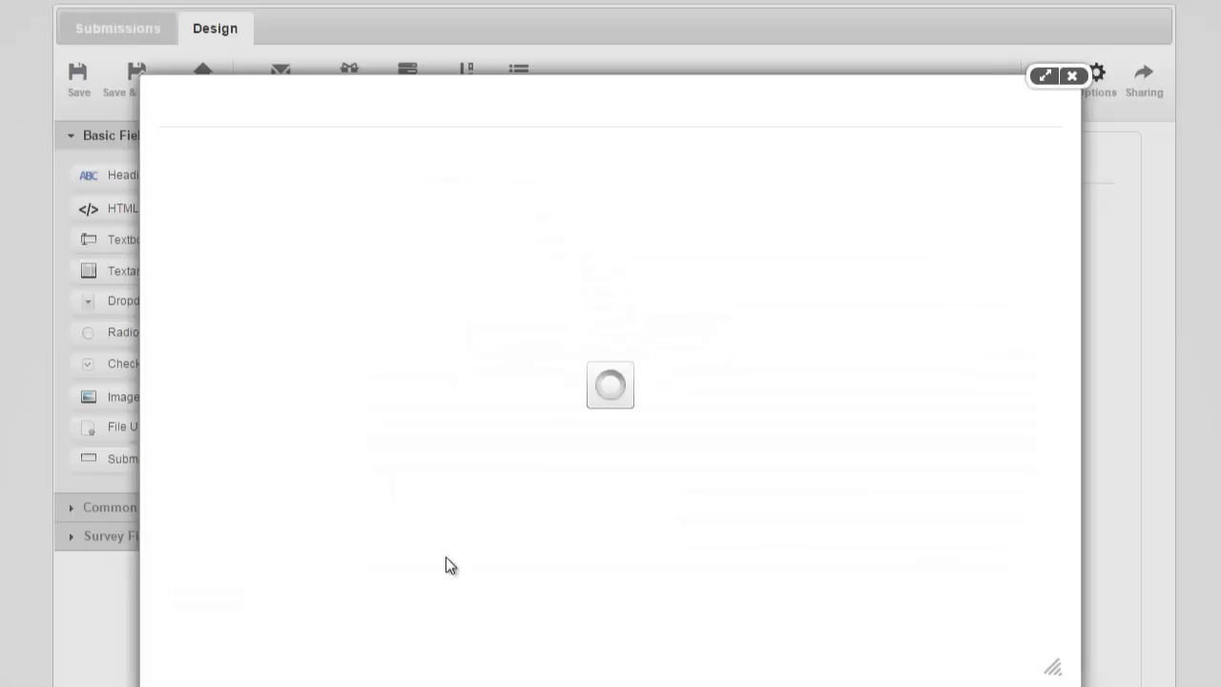
left_click(252, 231)
mouse_move(235, 285)
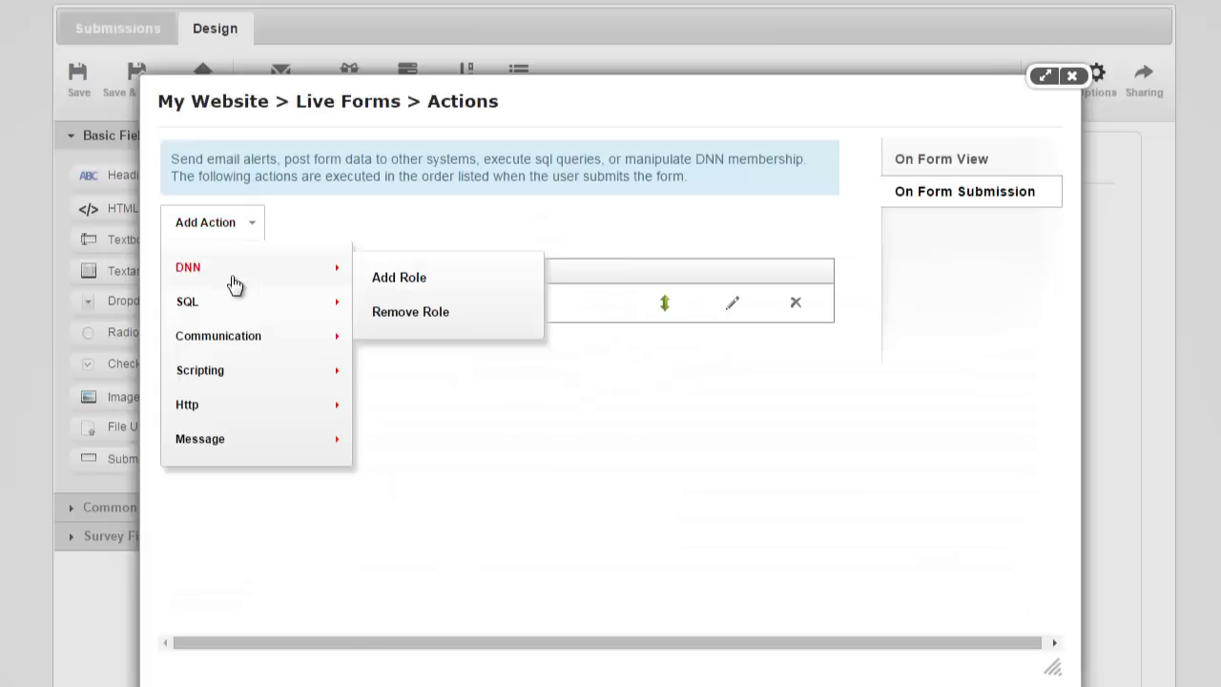
mouse_move(238, 339)
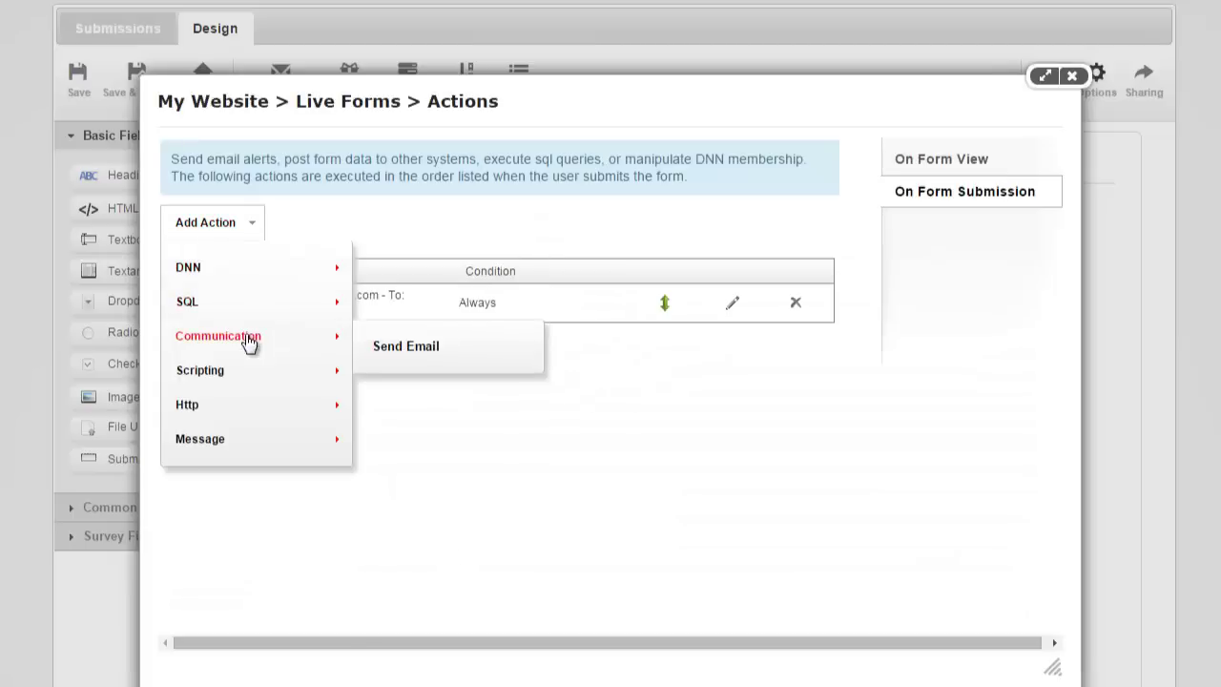
left_click(398, 348)
left_click(390, 223)
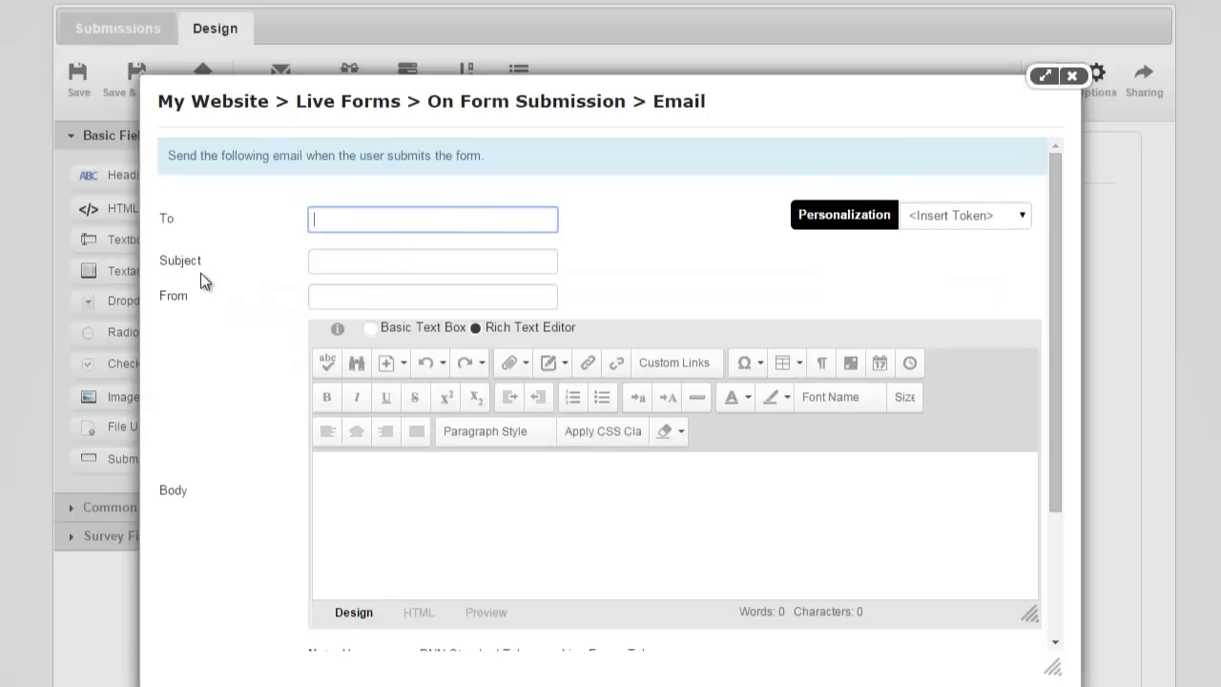
type("billing@yourcompany.com")
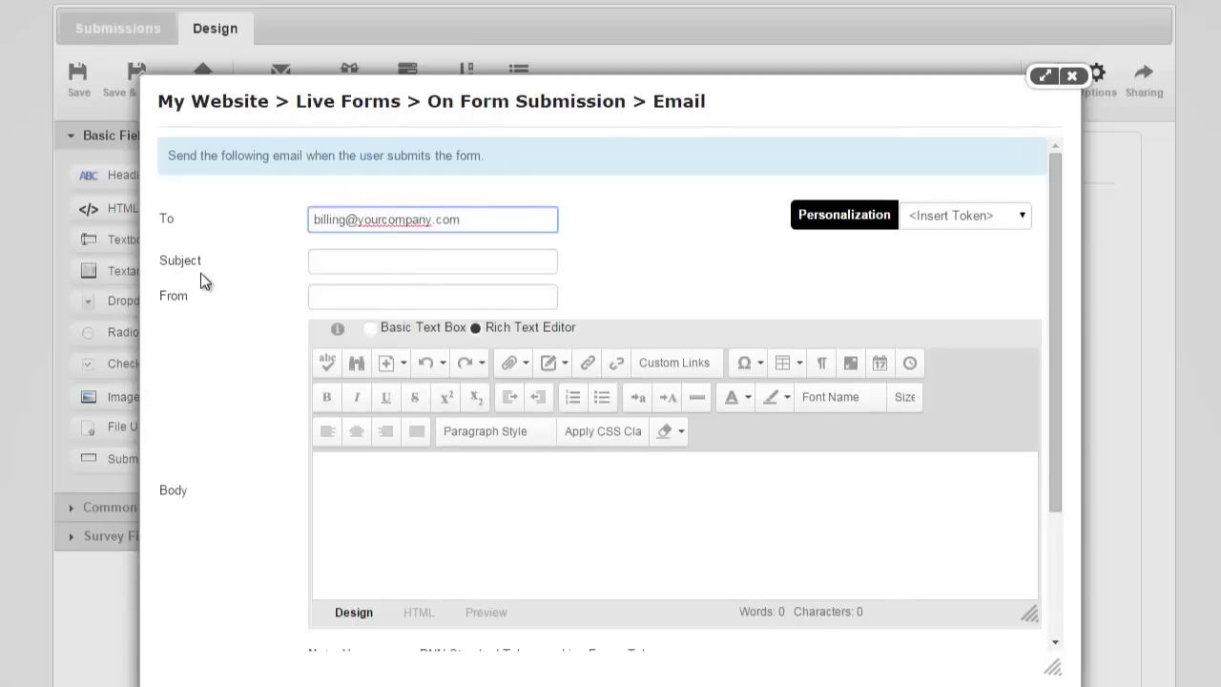
scroll(200, 272, "down", 3)
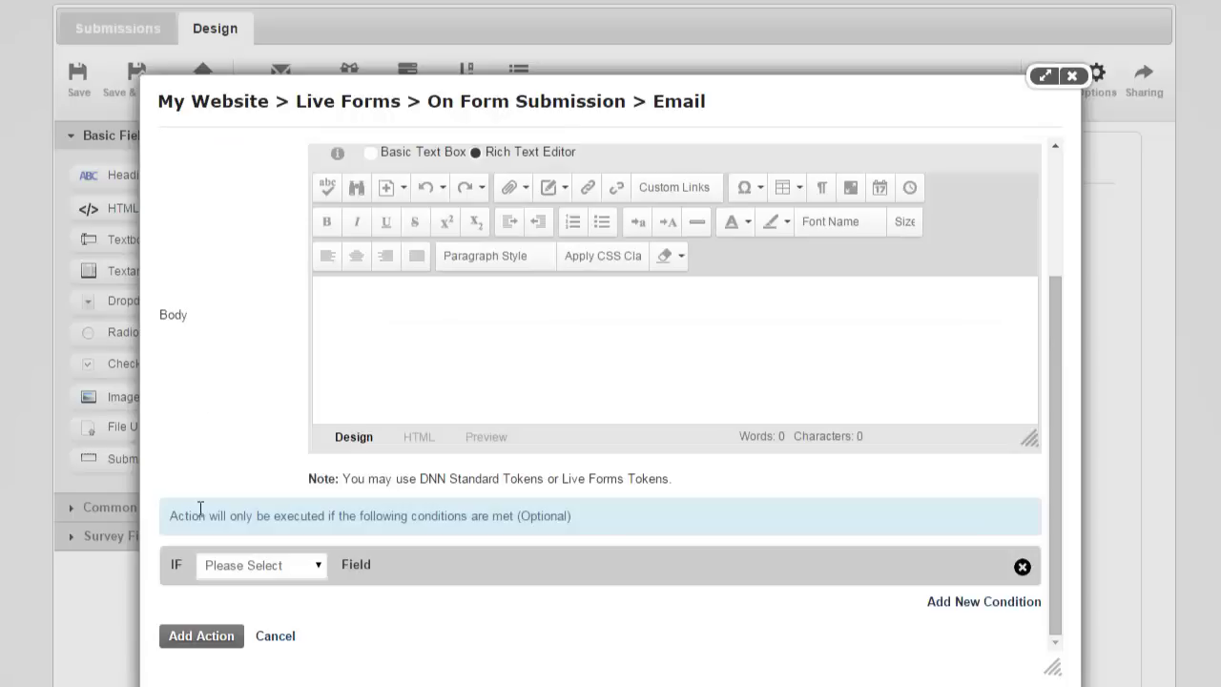
Set condition Department Is Equal To Billing, then cancel the action and close the Actions window.
left_click(246, 567)
left_click(276, 643)
left_click(444, 565)
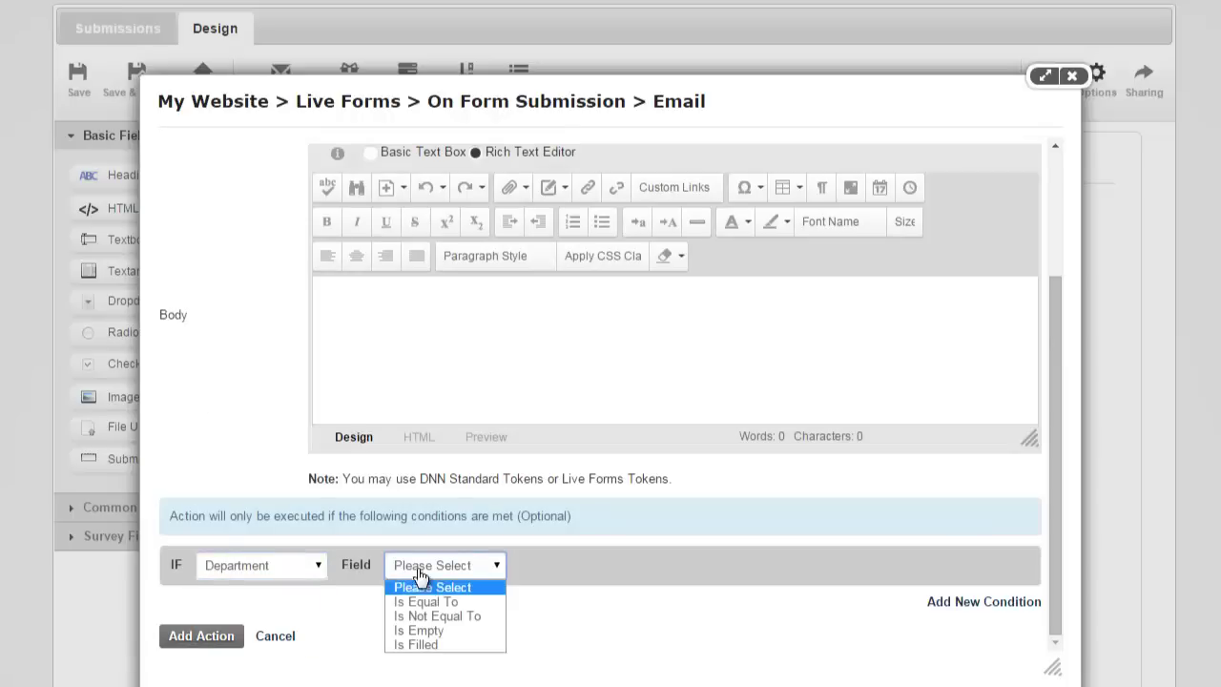
left_click(419, 597)
left_click(554, 564)
left_click(552, 628)
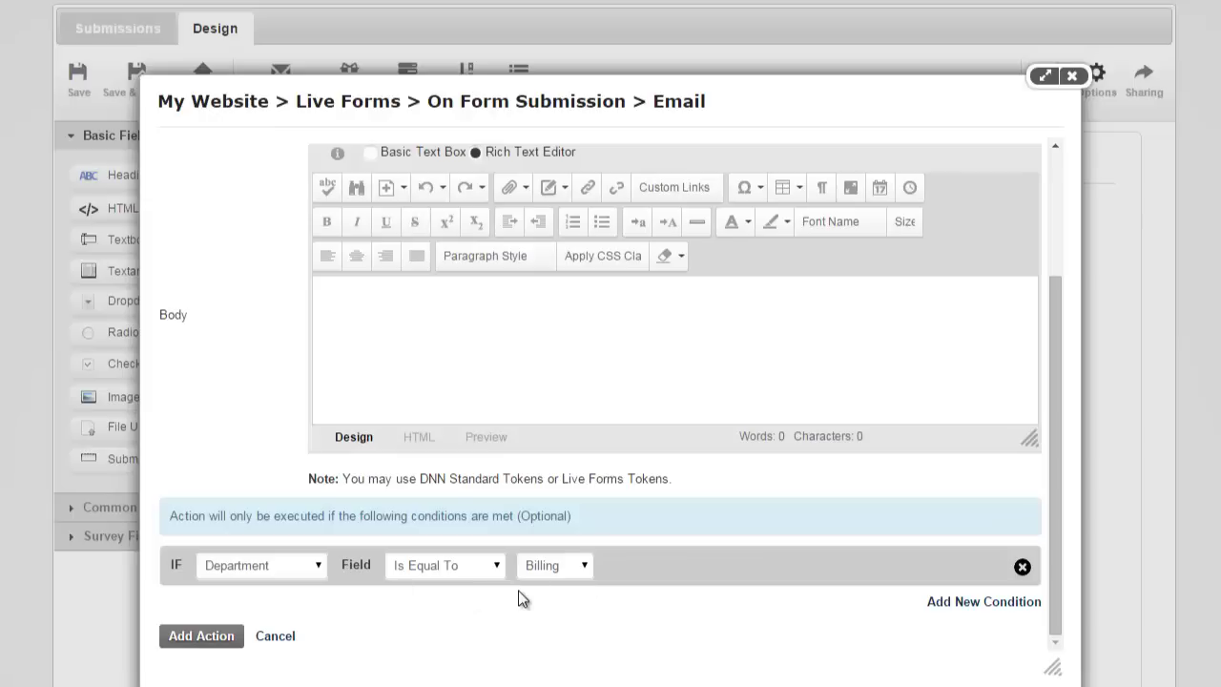
left_click(279, 637)
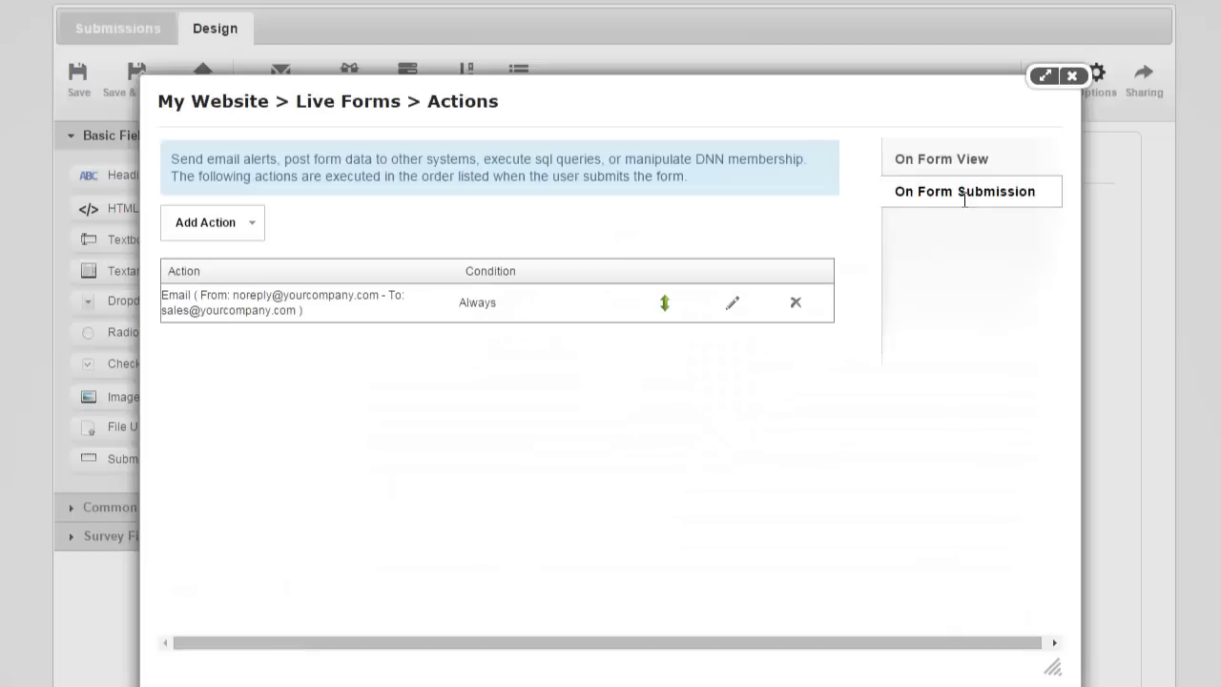
left_click(1072, 76)
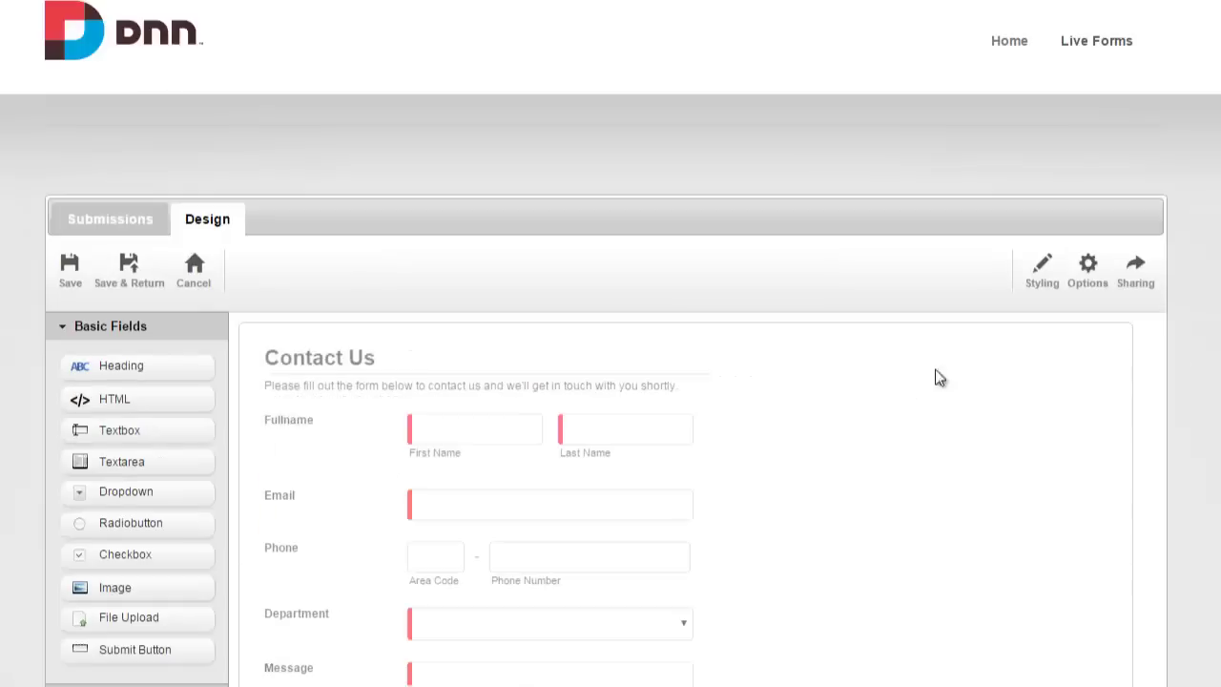
Add a Radiobutton field below Department and label it Priority.
scroll(1208, 457, "down", 1)
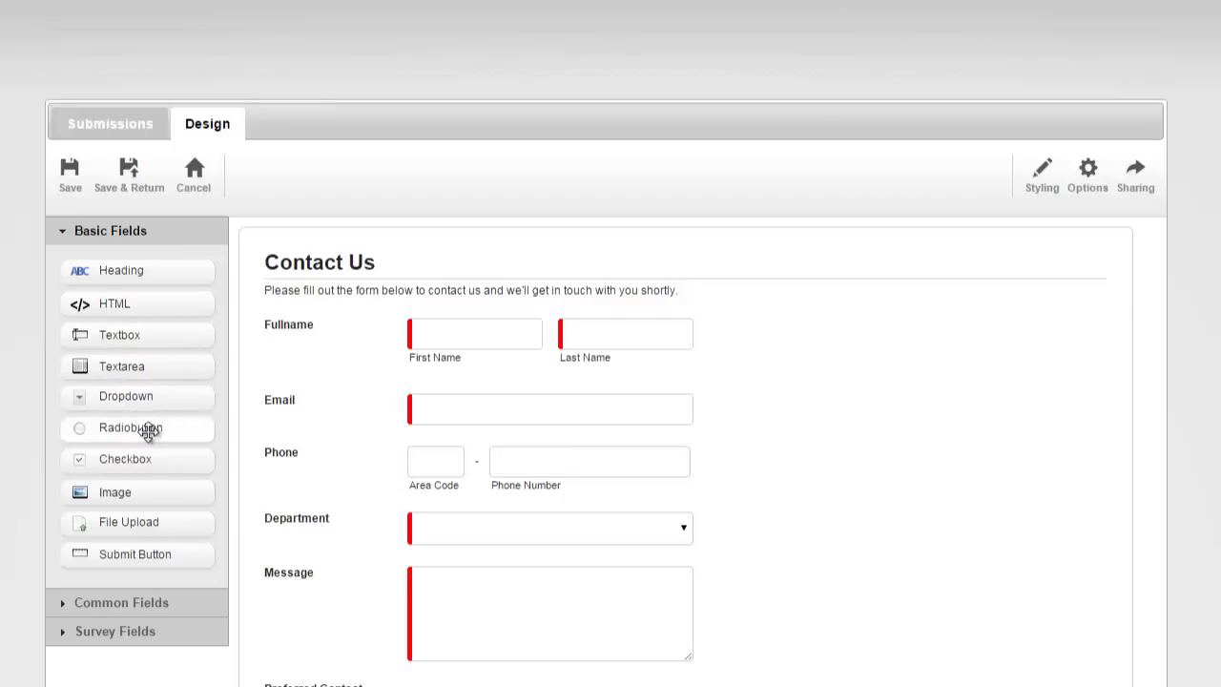
left_click_drag(150, 429, 362, 558)
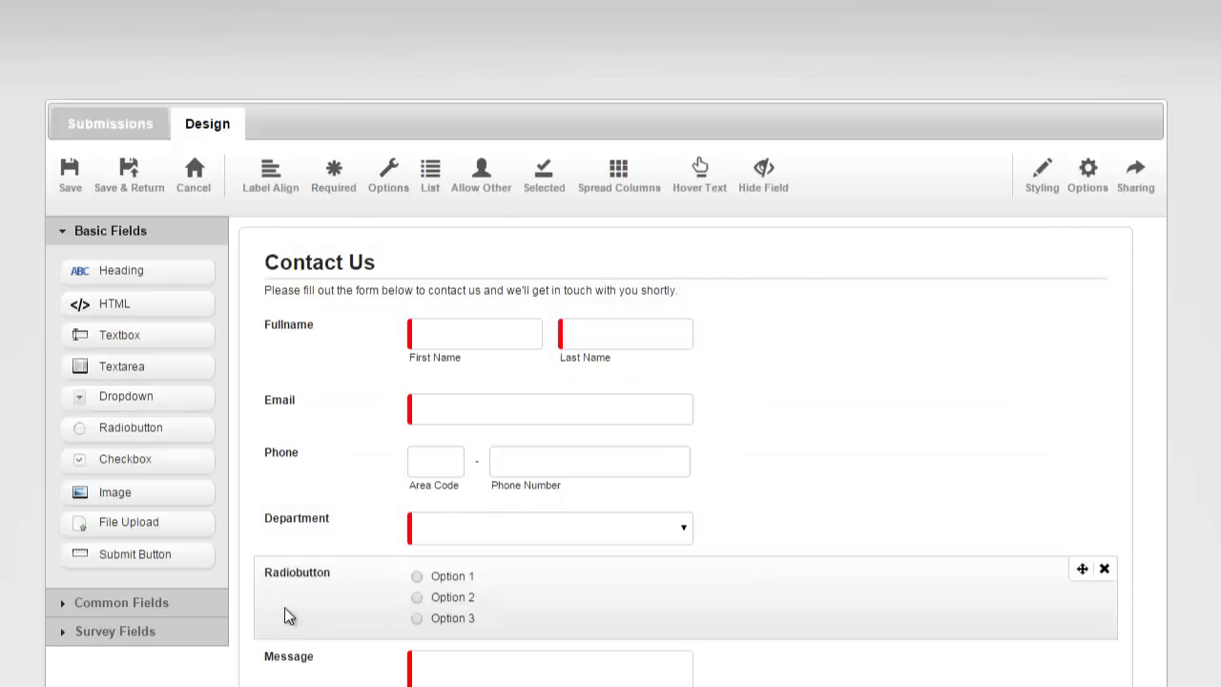
left_click(294, 572)
double_click(292, 573)
type("P")
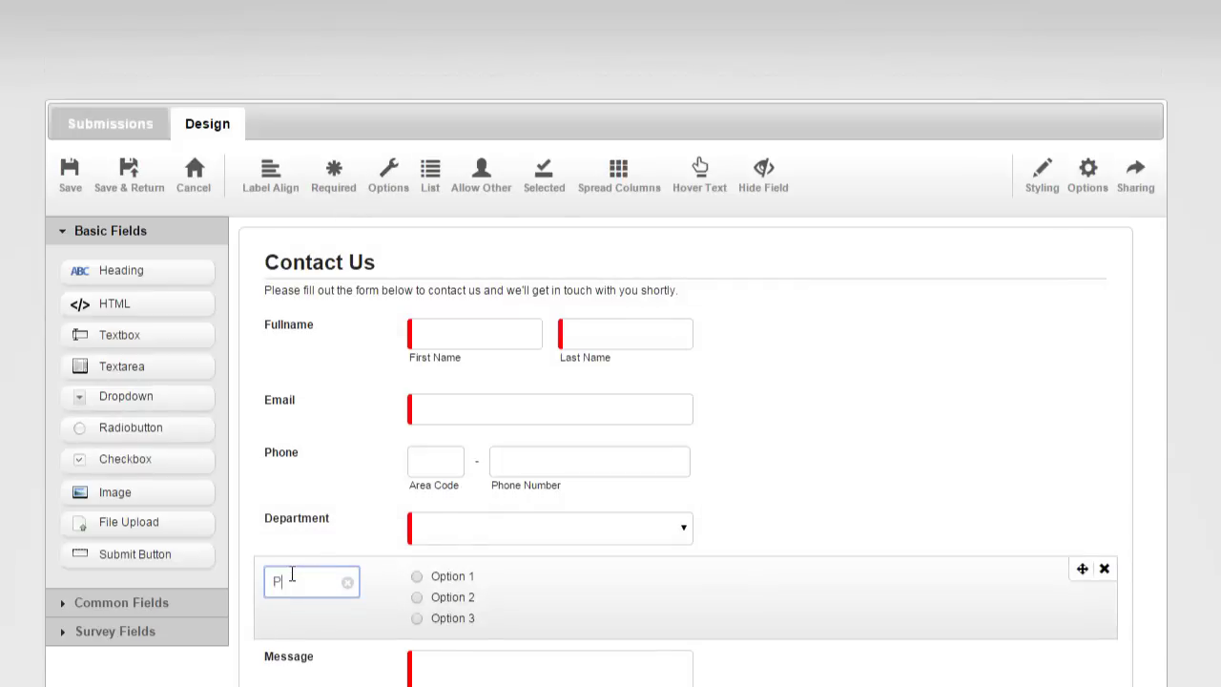
type("riority")
key("Return")
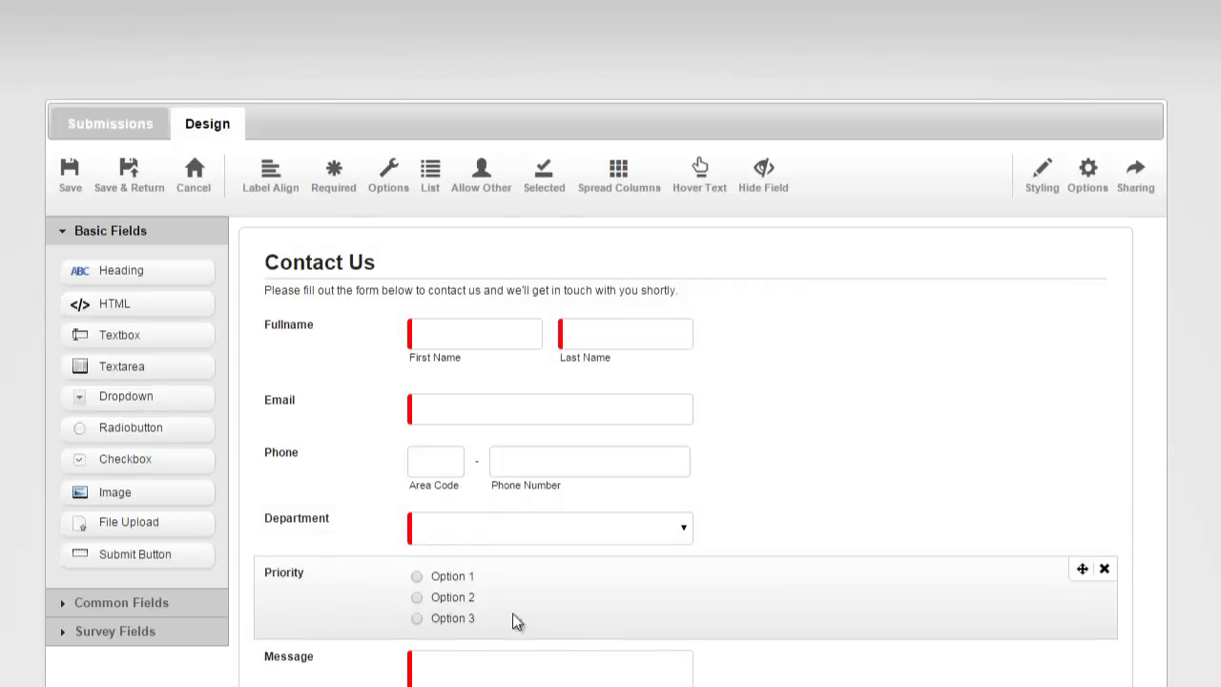
Give Priority the options Low, Medium and High, make it required, and save the form.
left_click(386, 182)
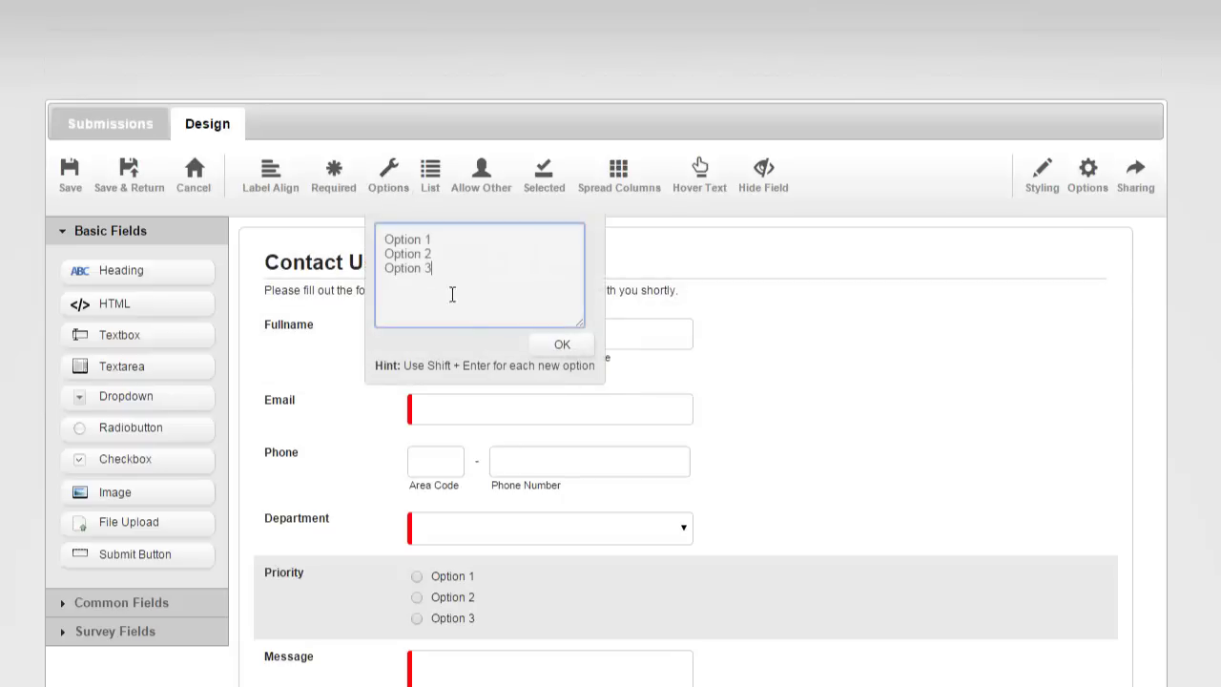
left_click_drag(454, 295, 374, 235)
type("Low ")
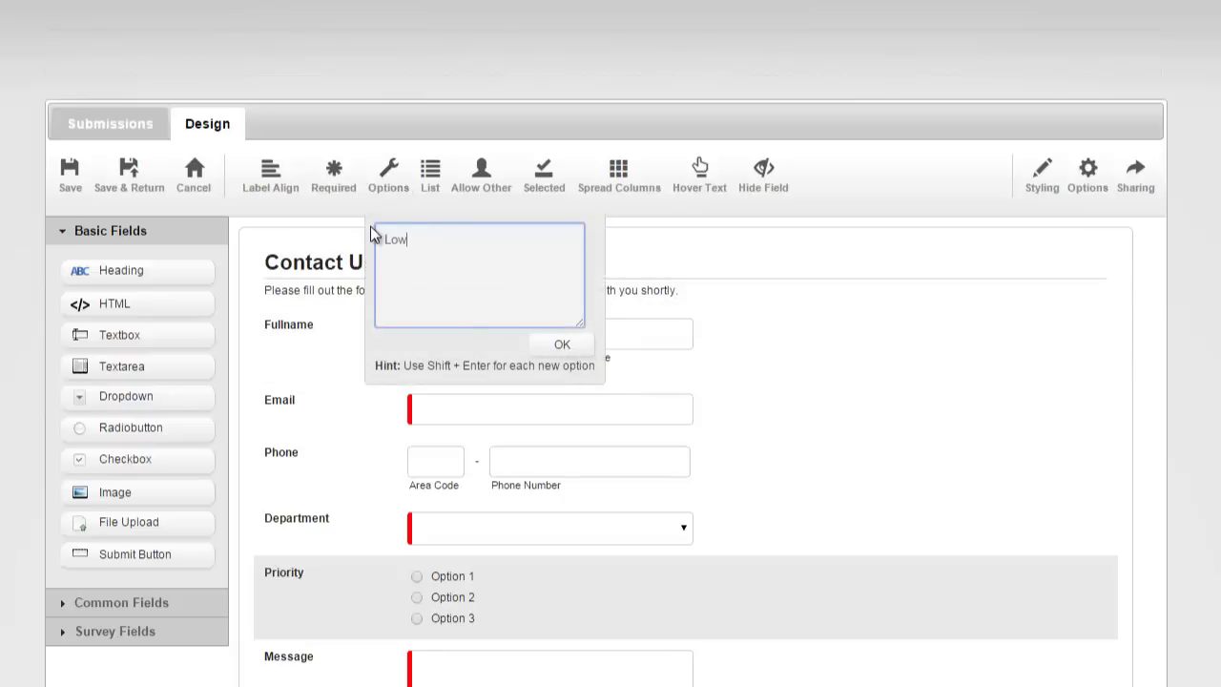
type("Medium")
key("shift+Return")
type("hi")
key("BackSpace")
key("BackSpace")
type("High")
key("Return")
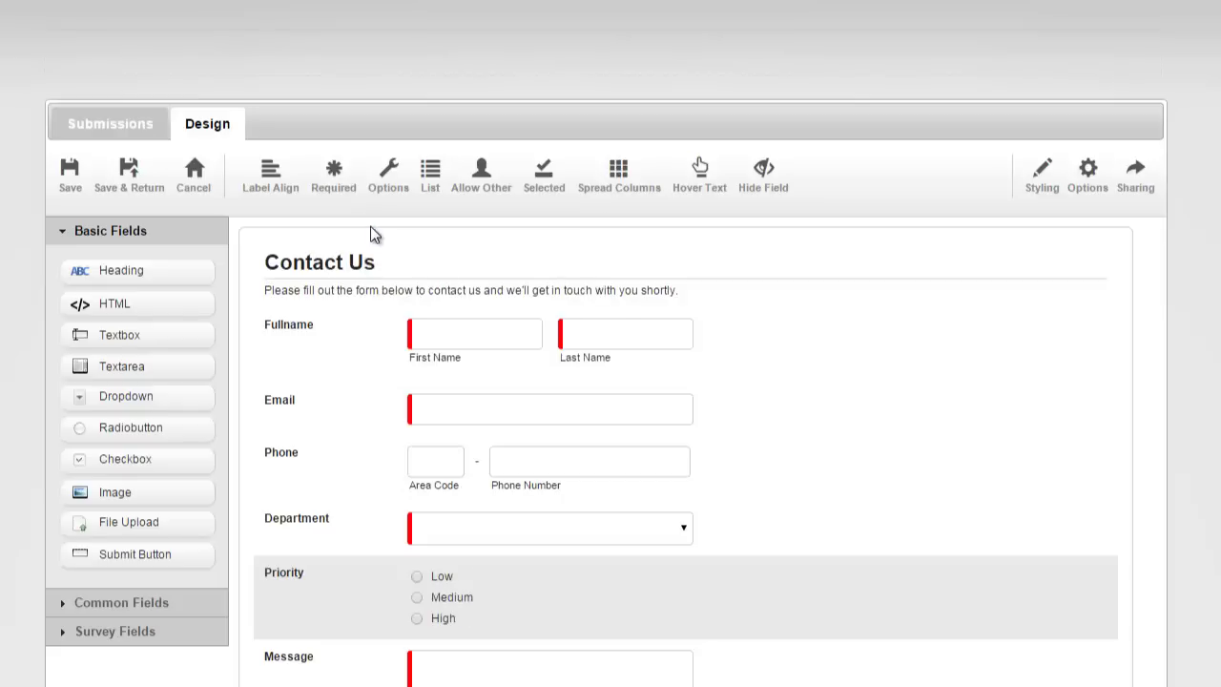
left_click(336, 177)
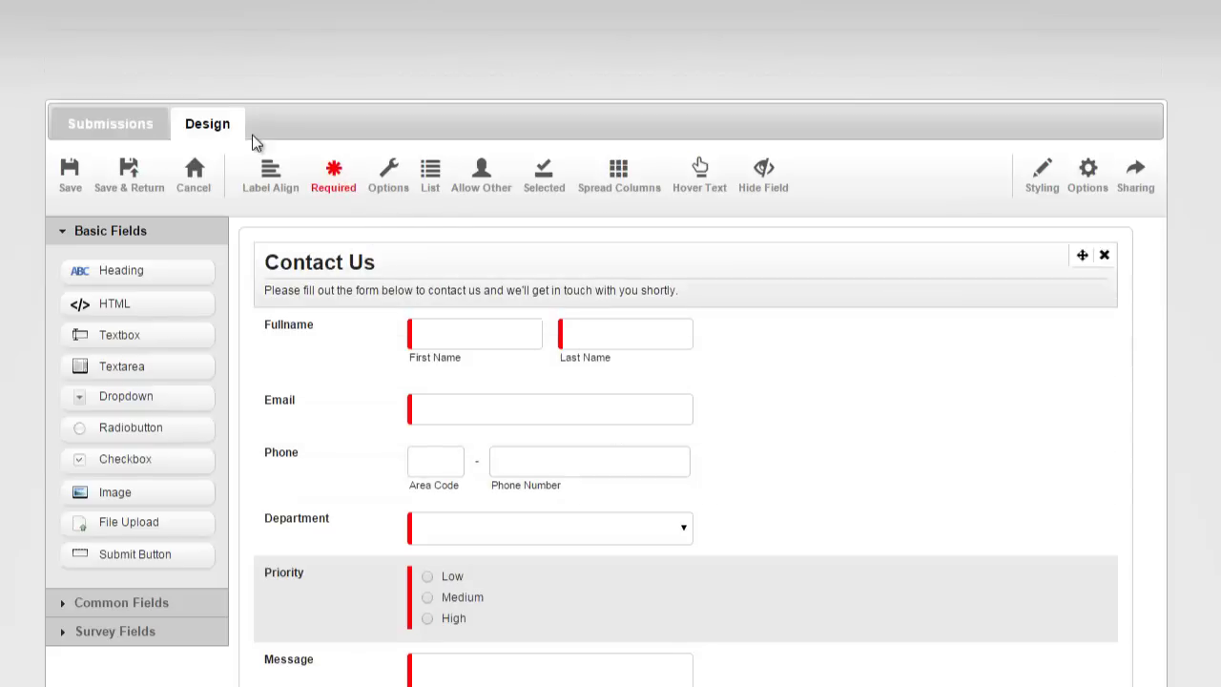
left_click(124, 176)
On the live form, pick Sales then Billing for Department, leaving Billing selected.
scroll(578, 352, "down", 3)
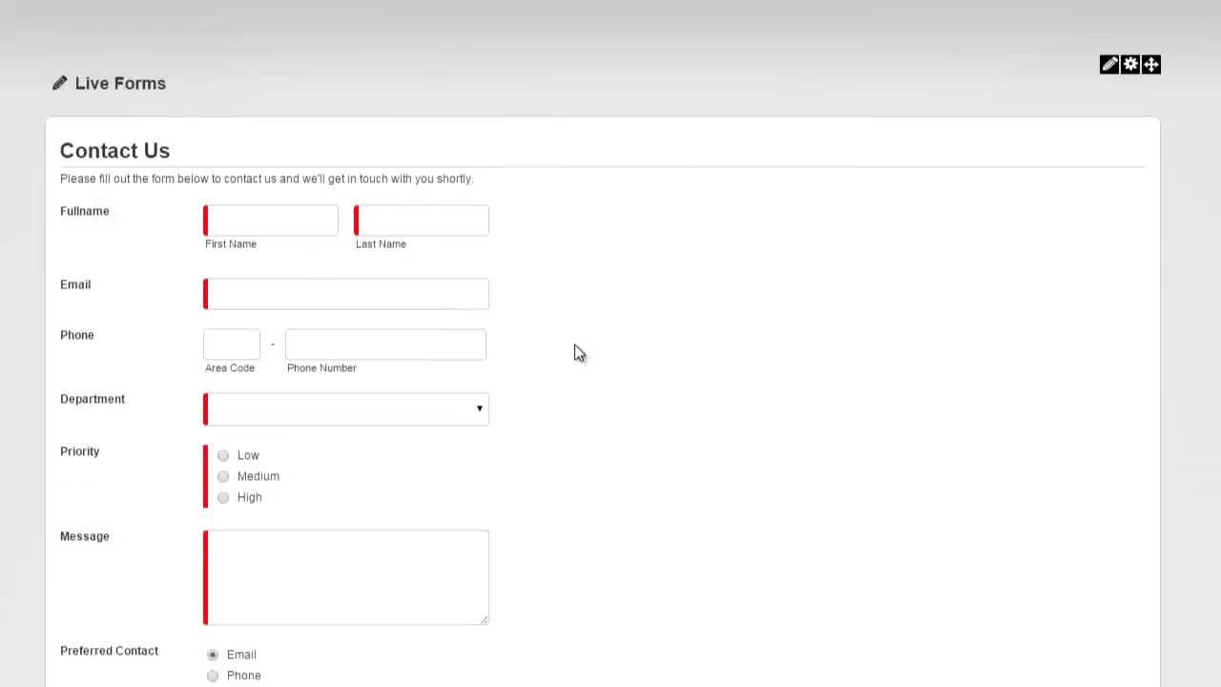
left_click(377, 227)
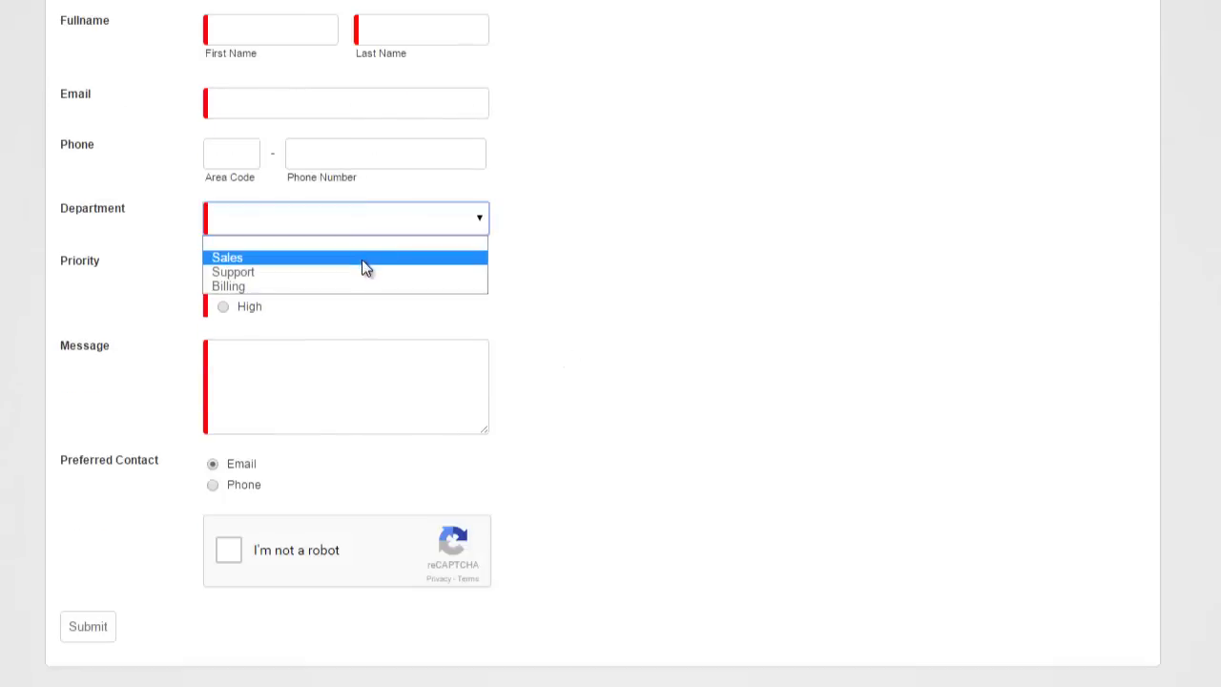
left_click(362, 260)
left_click(368, 223)
left_click(346, 288)
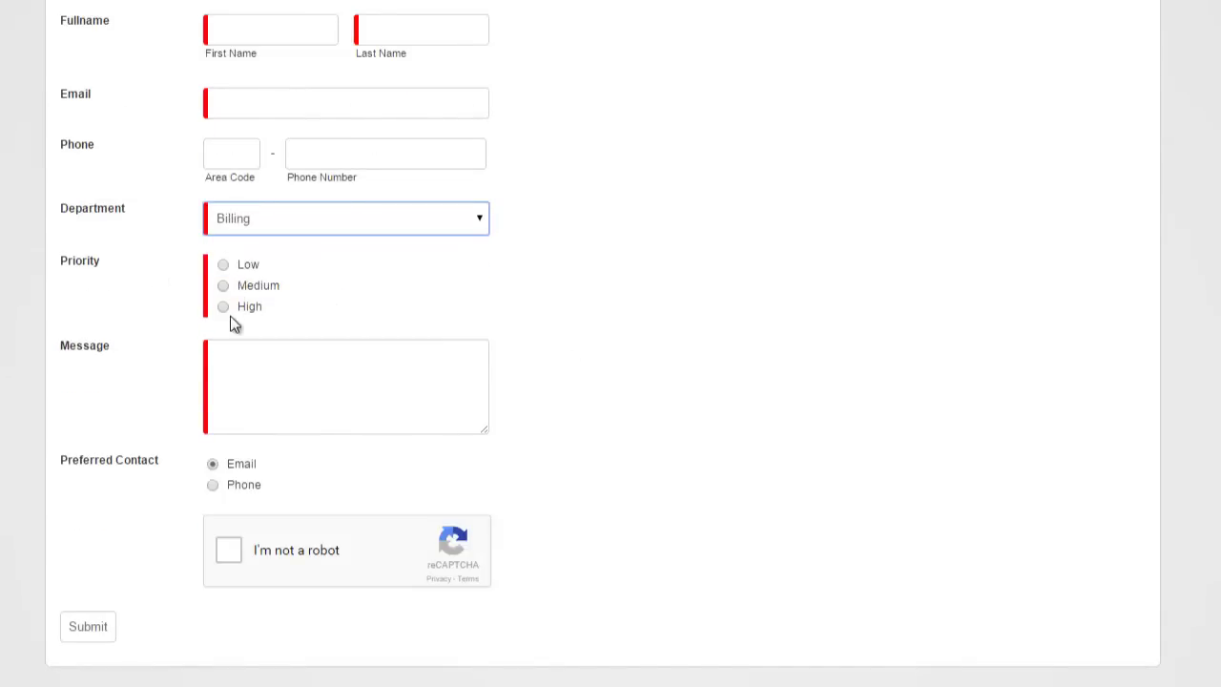
left_click(273, 224)
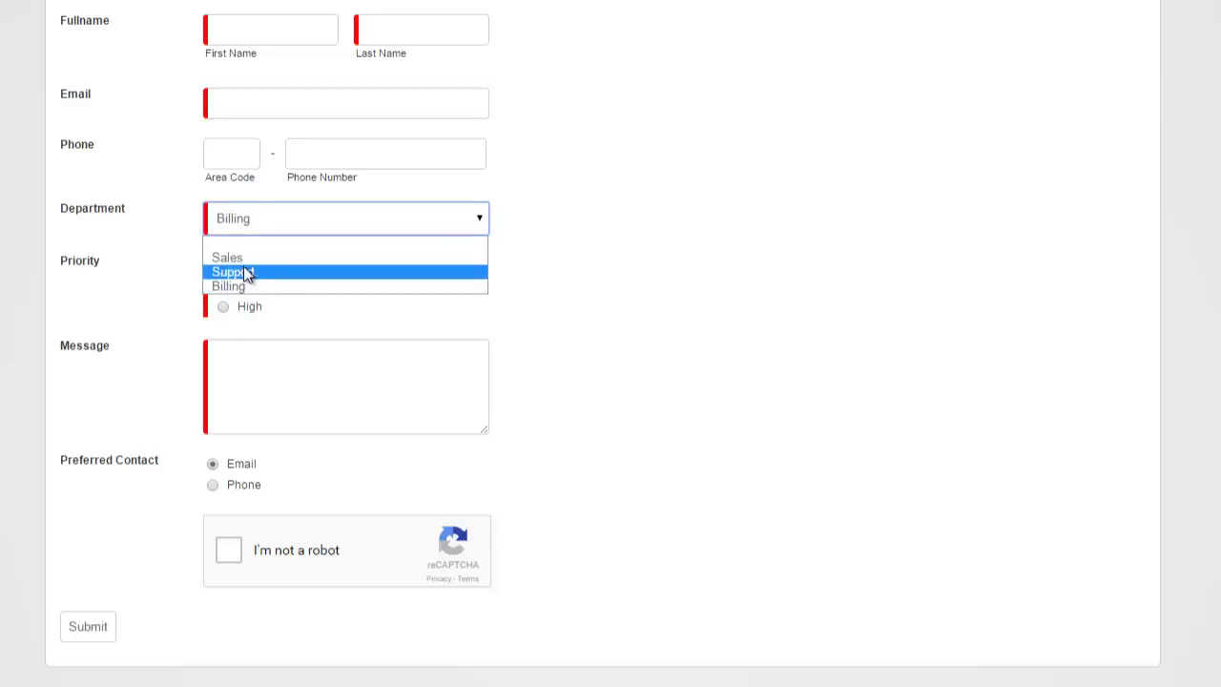
left_click(619, 314)
scroll(619, 314, "up", 3)
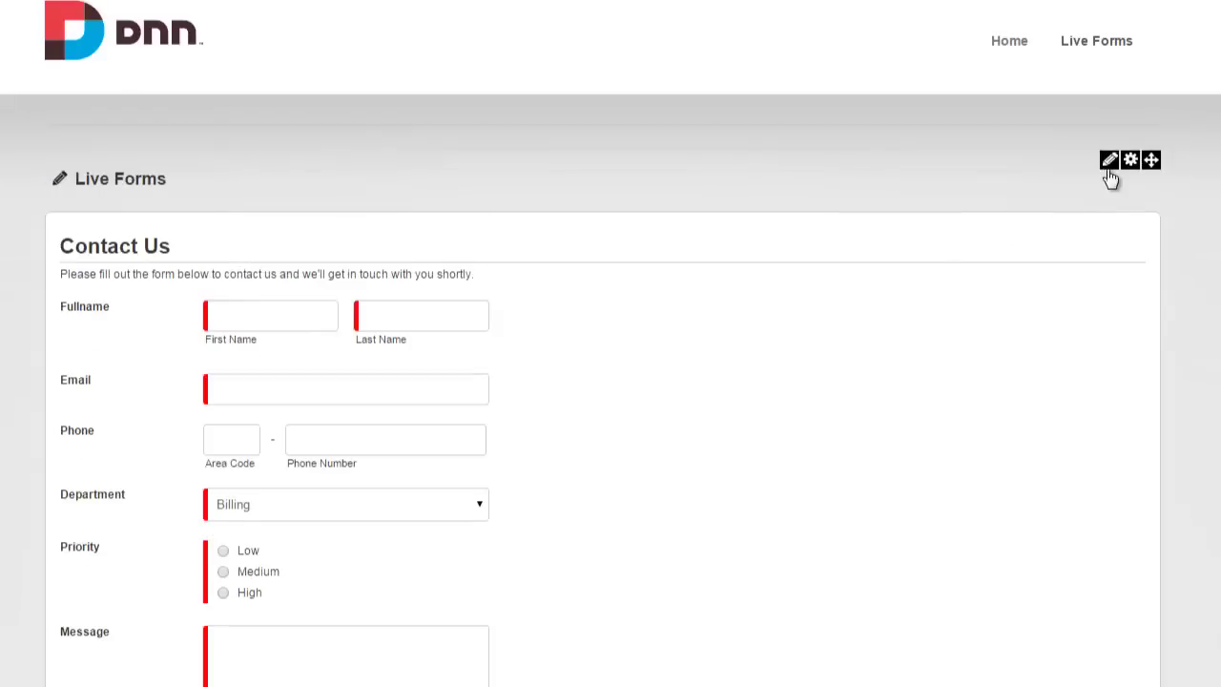
Go to the form's On Form View actions and start a Show Hide Field action.
left_click(1093, 194)
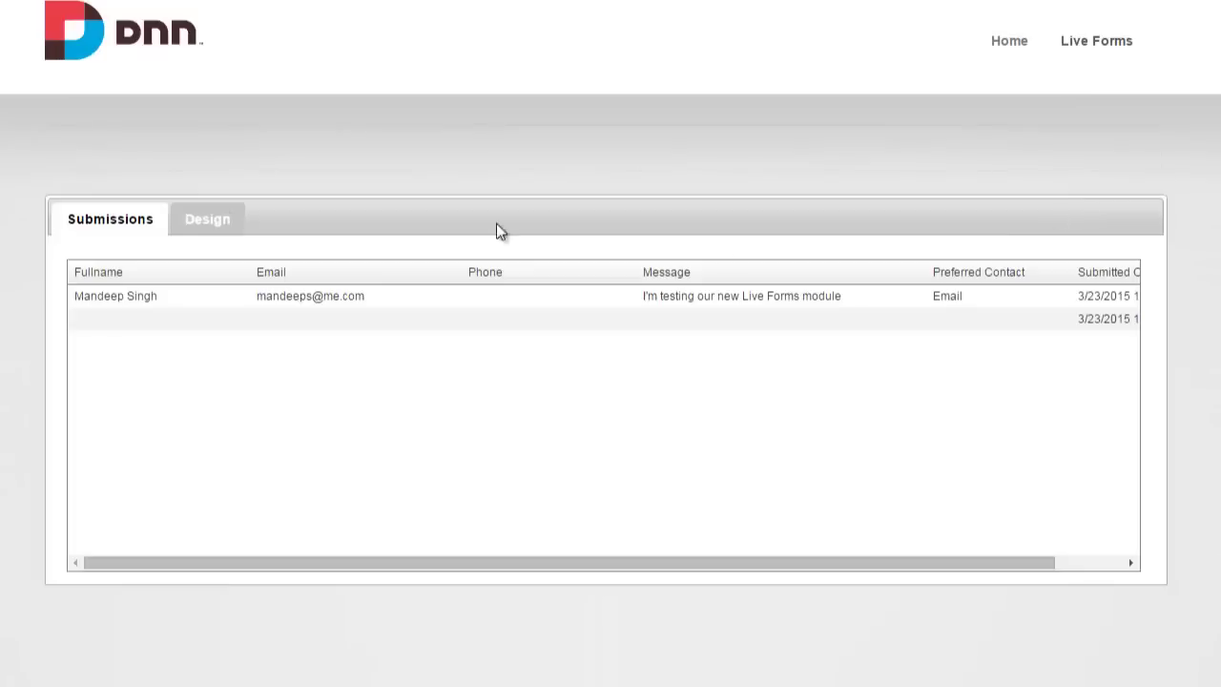
left_click(186, 217)
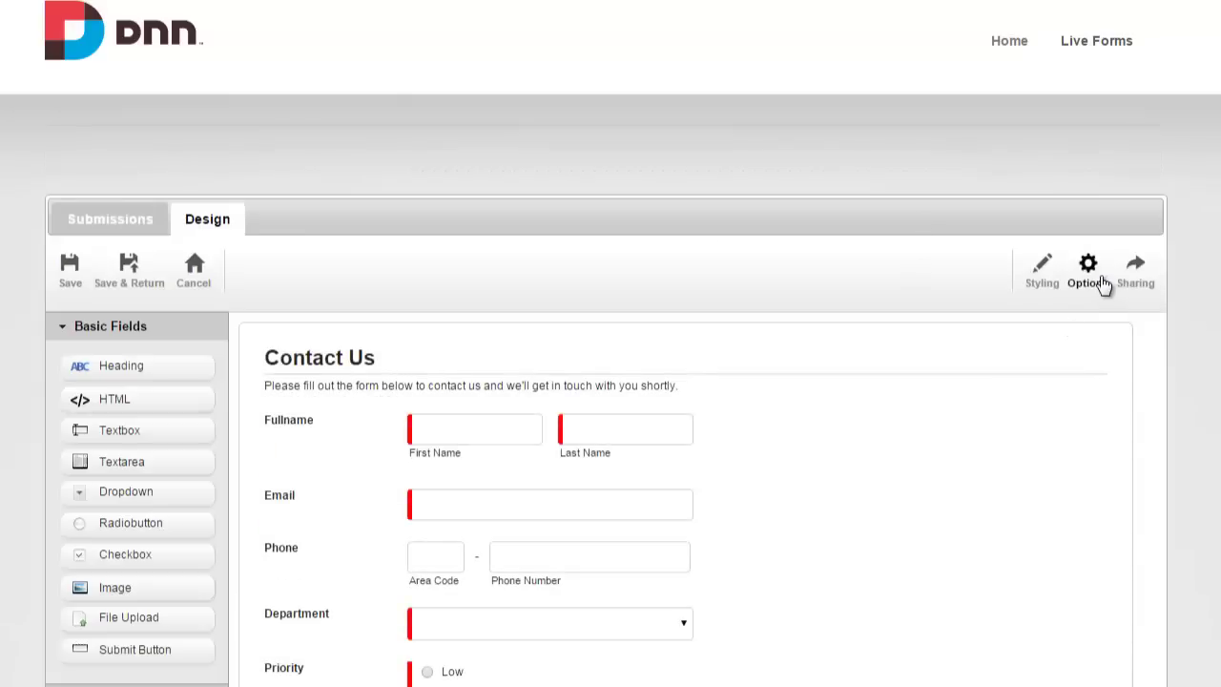
left_click(1103, 285)
left_click(395, 285)
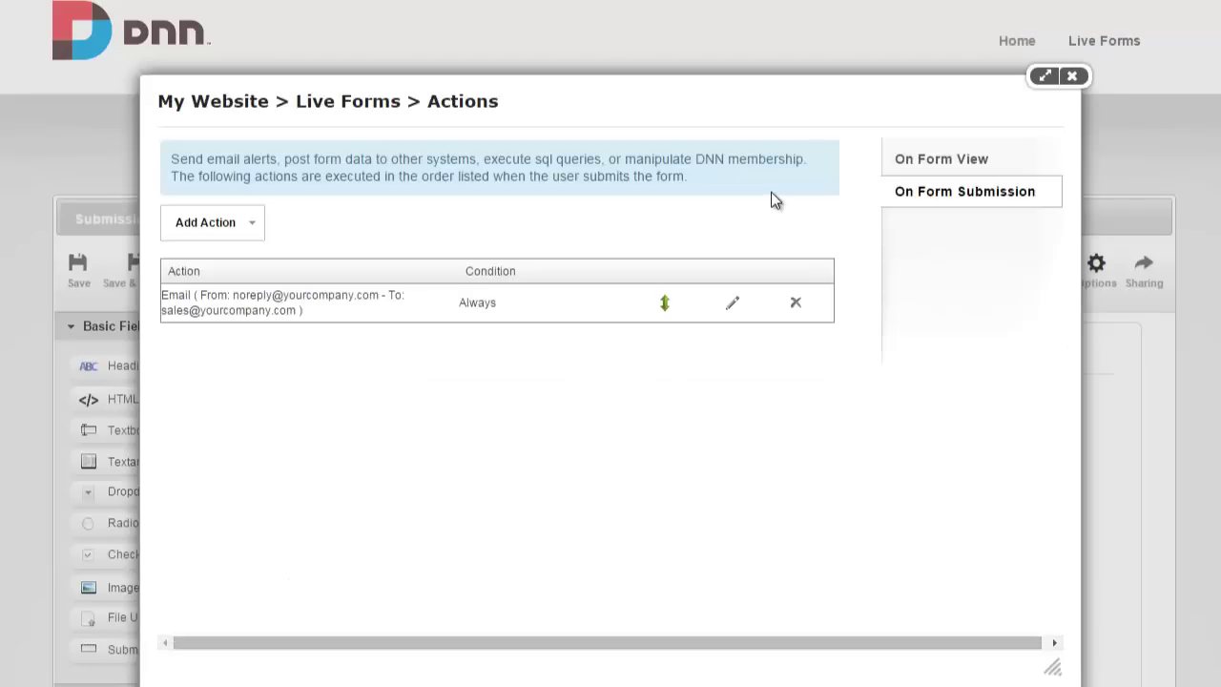
left_click(966, 162)
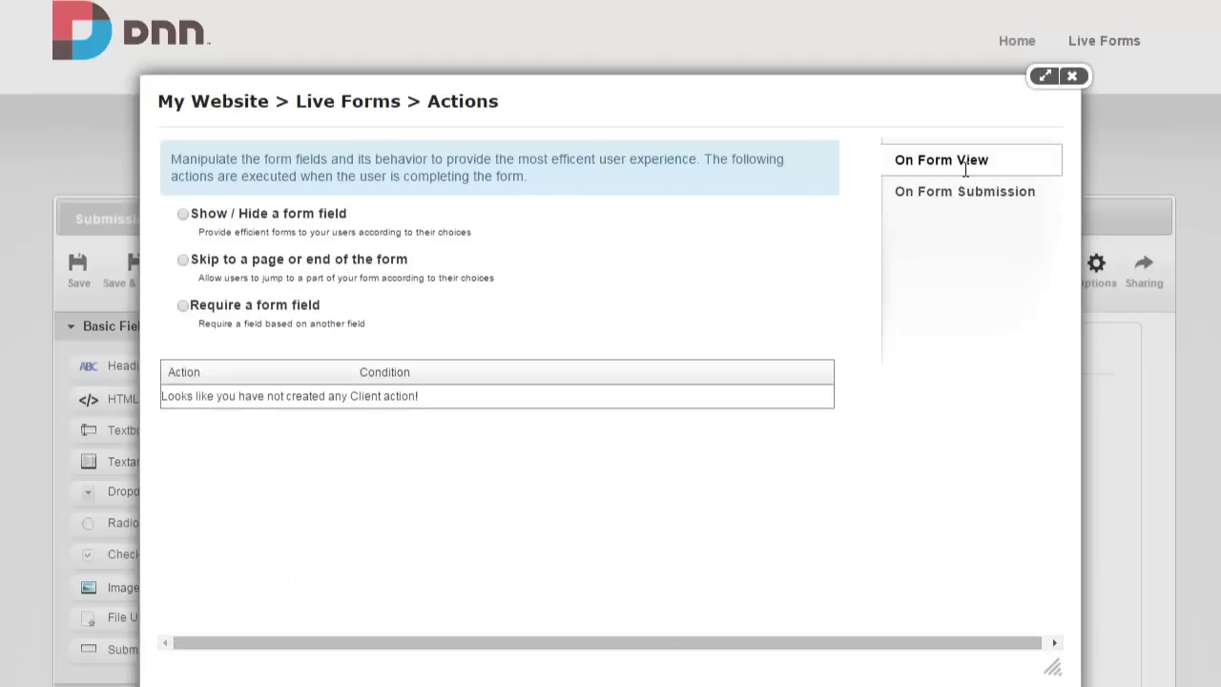
left_click(183, 214)
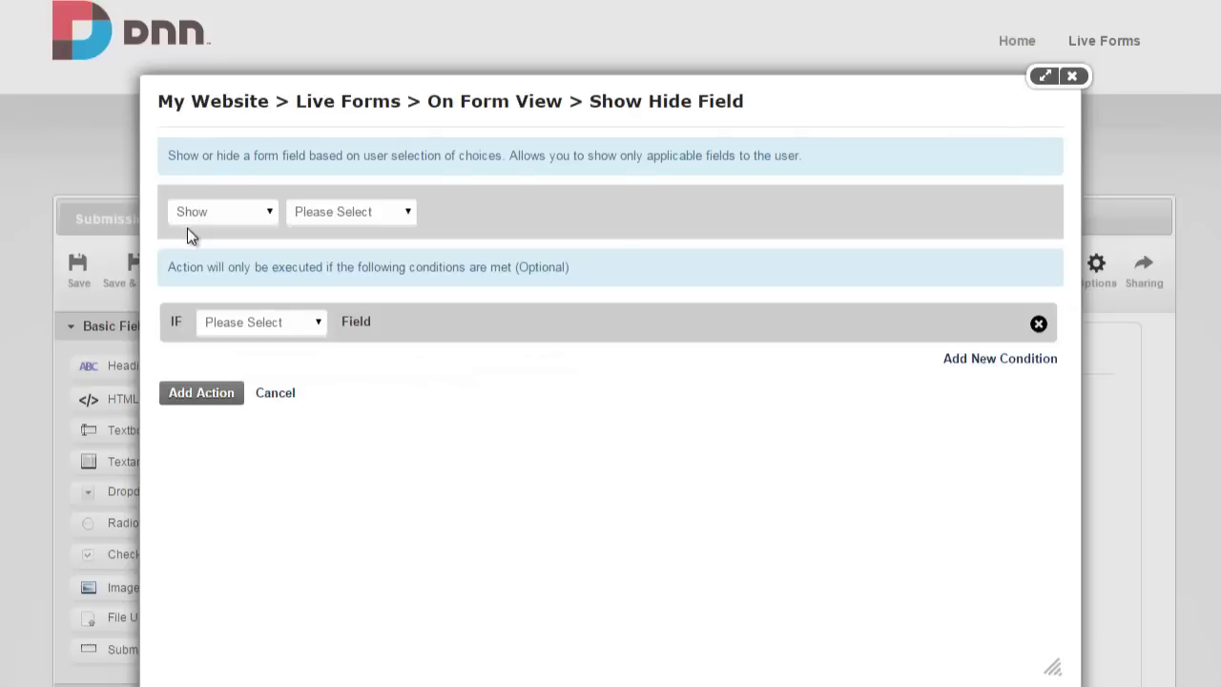
Make the rule show Priority when Department Is Equal To Support, save it and close the dialog.
left_click(338, 218)
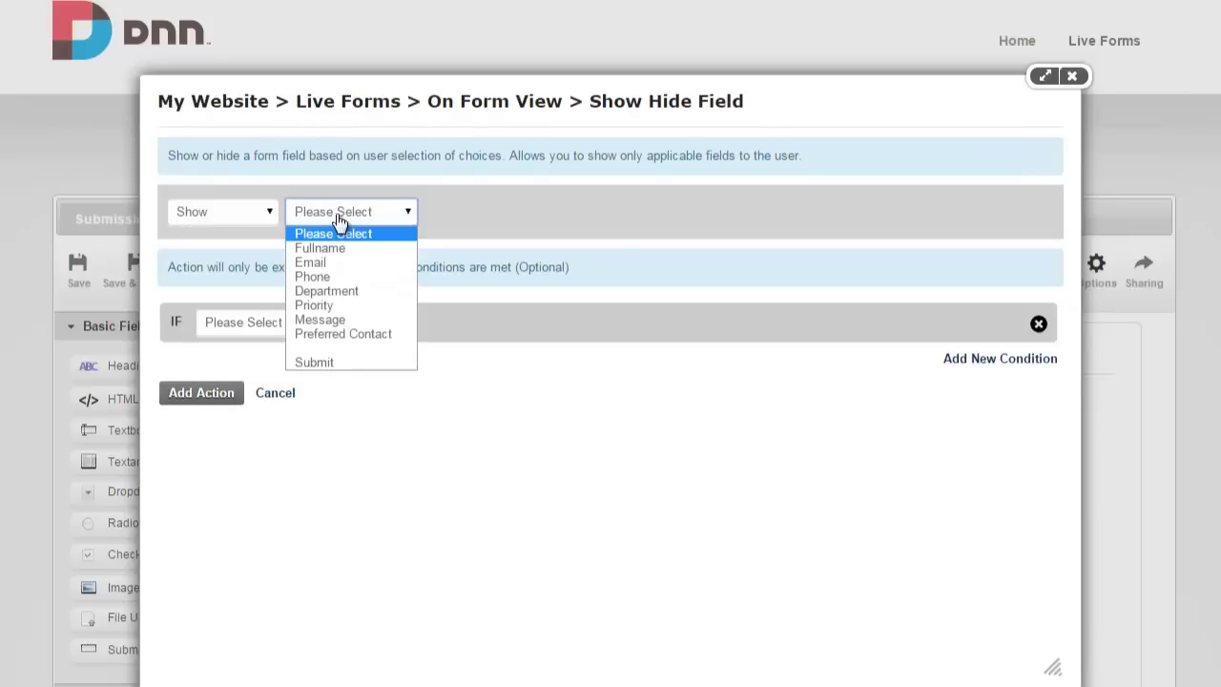
left_click(351, 307)
left_click(267, 321)
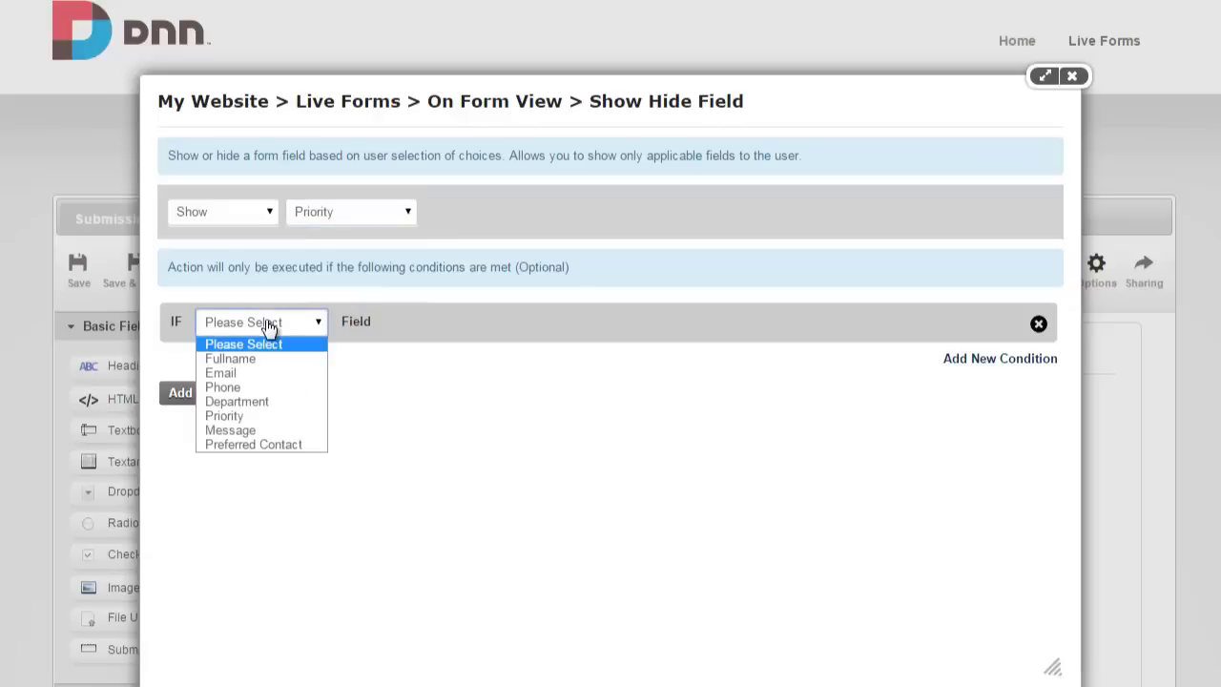
left_click(271, 402)
left_click(477, 324)
left_click(473, 362)
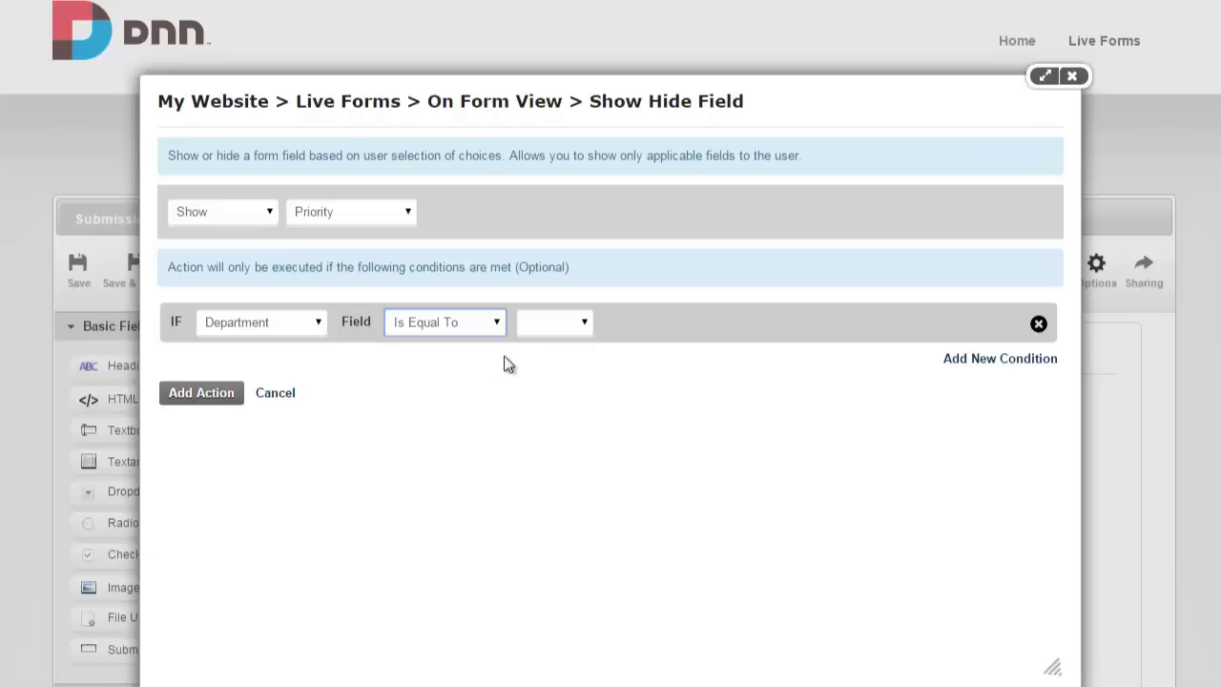
left_click(534, 324)
left_click(527, 373)
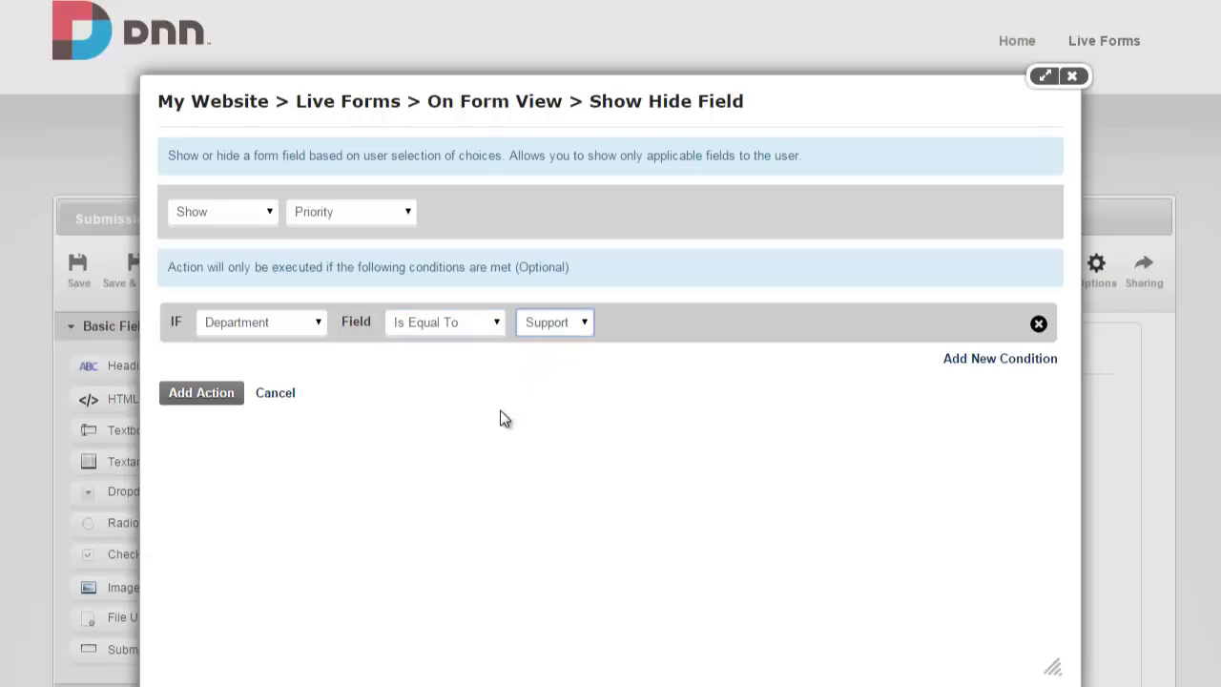
left_click(209, 394)
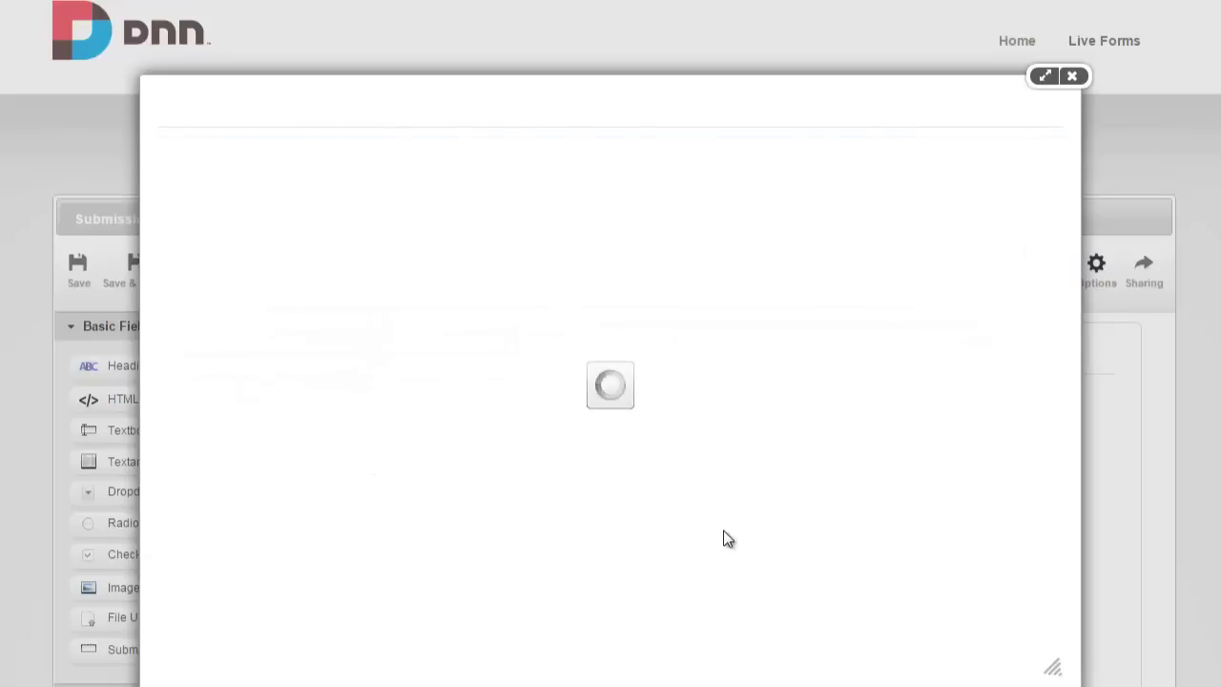
left_click(1072, 76)
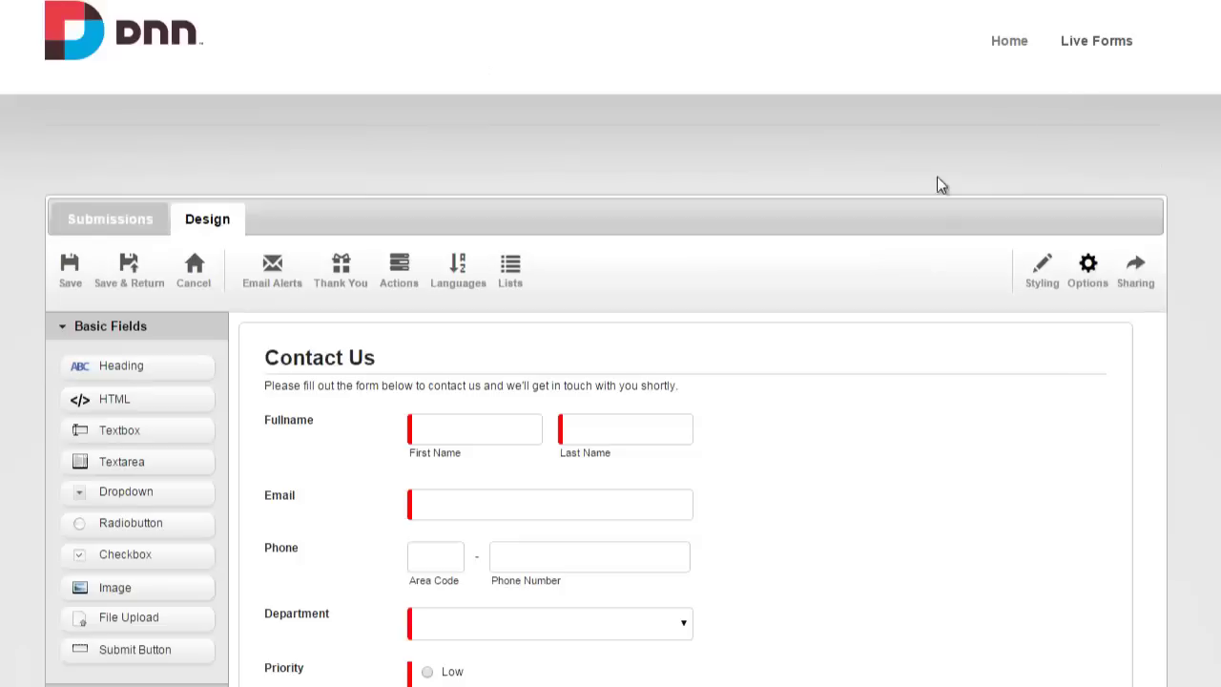
Save the form and choose Support for Department on the live page to reveal Priority.
left_click(133, 276)
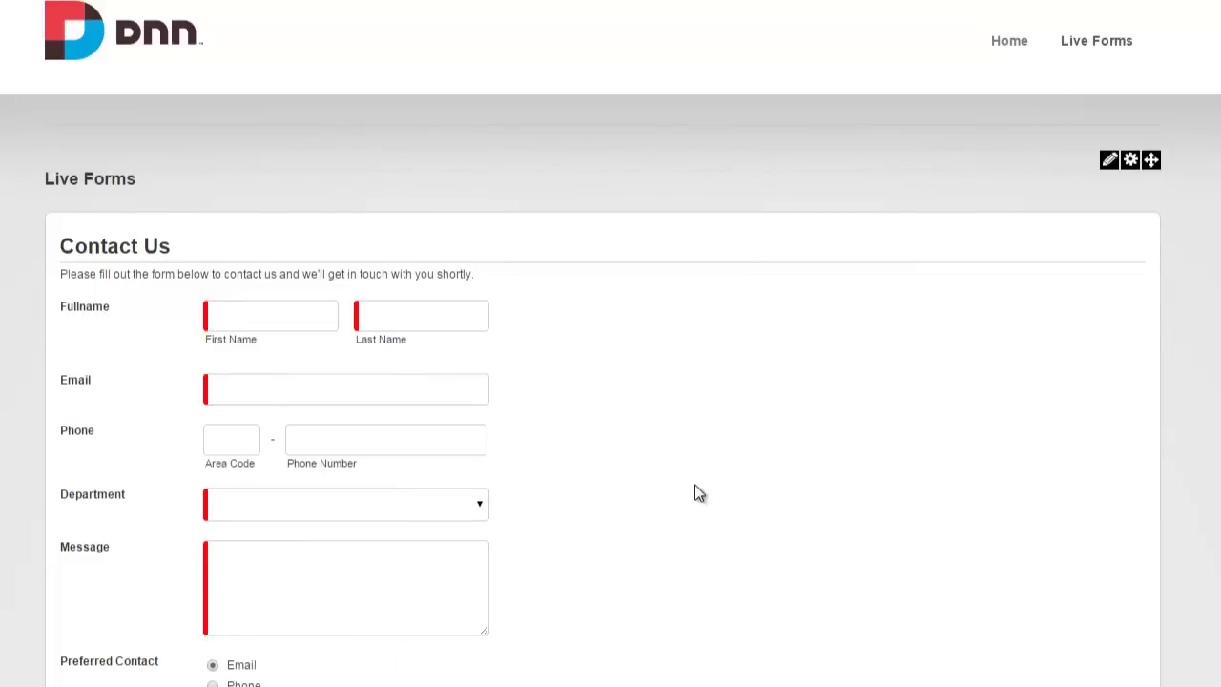
scroll(699, 492, "down", 1)
left_click(457, 410)
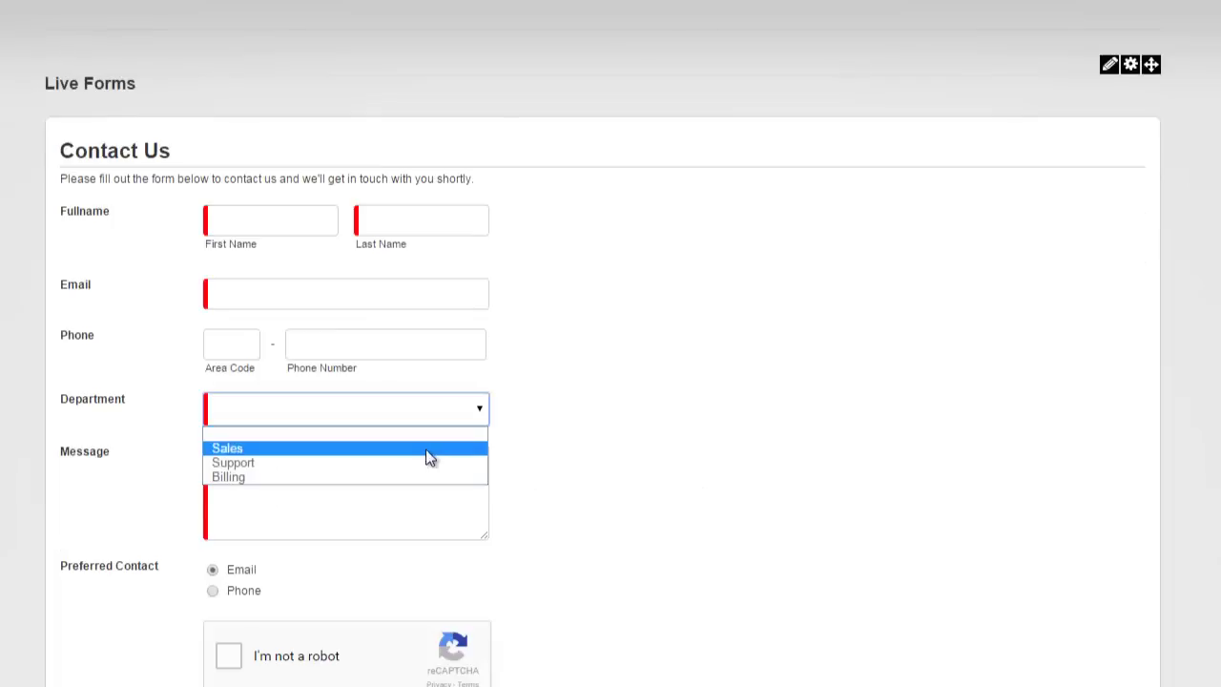
left_click(425, 463)
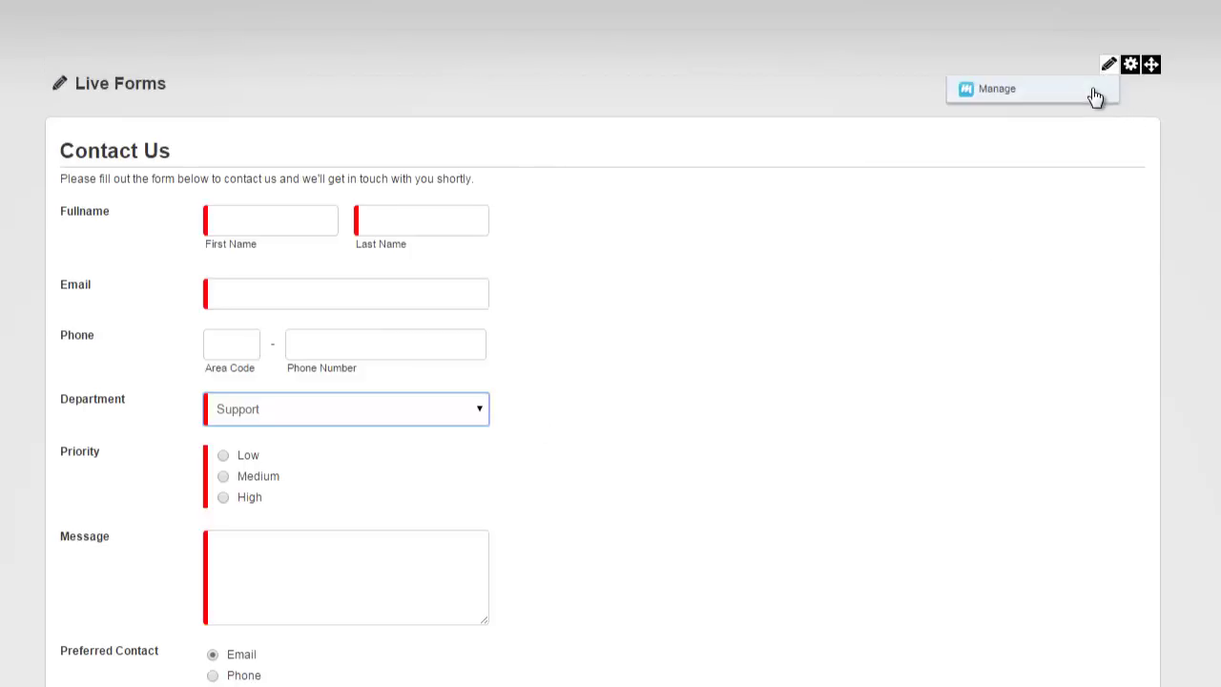
Return to the form's Actions list and edit the Priority show/hide rule.
left_click(1093, 95)
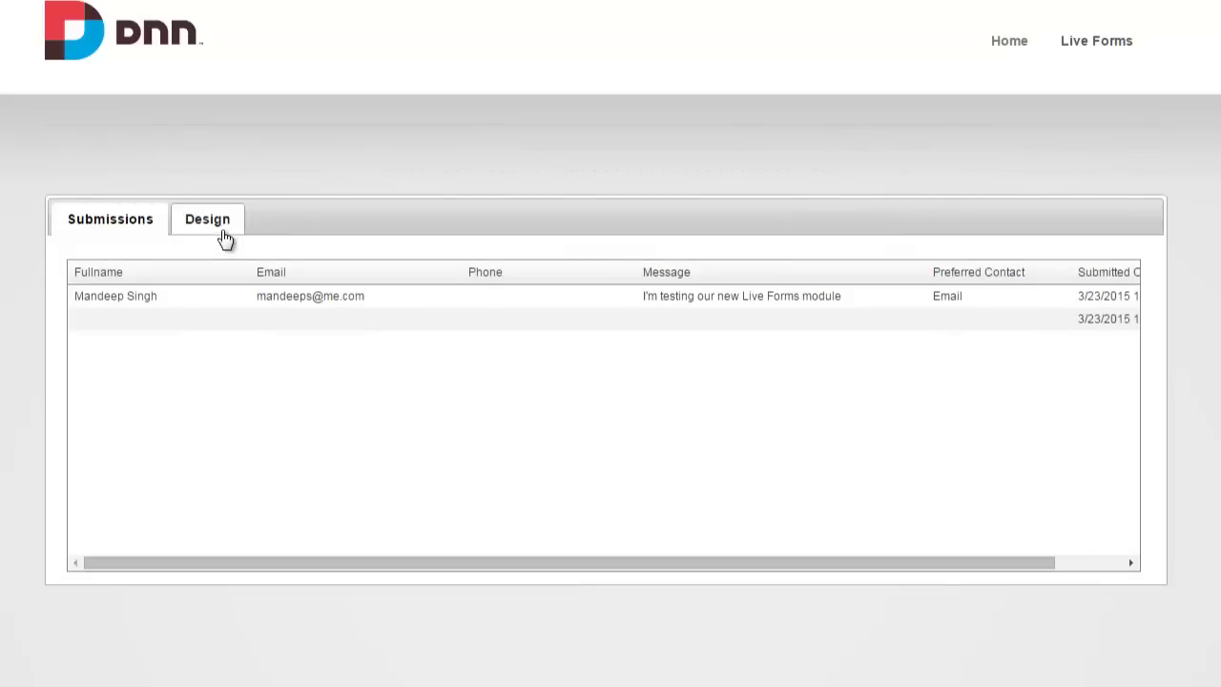
left_click(221, 230)
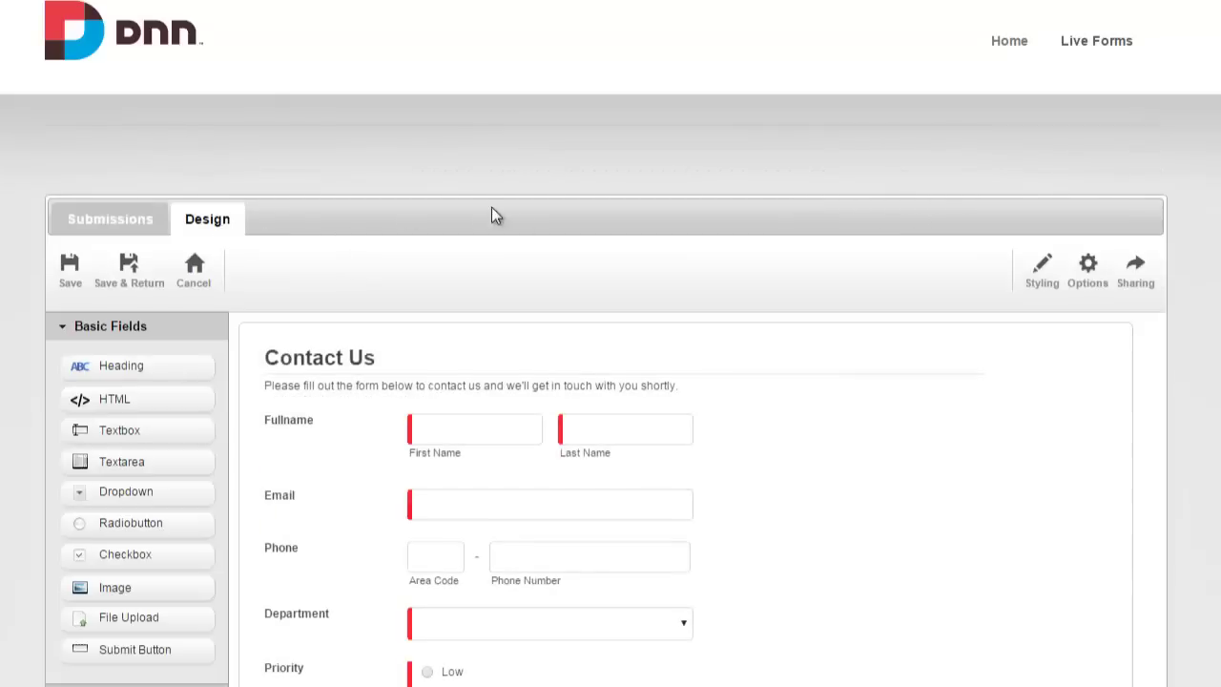
left_click(1089, 276)
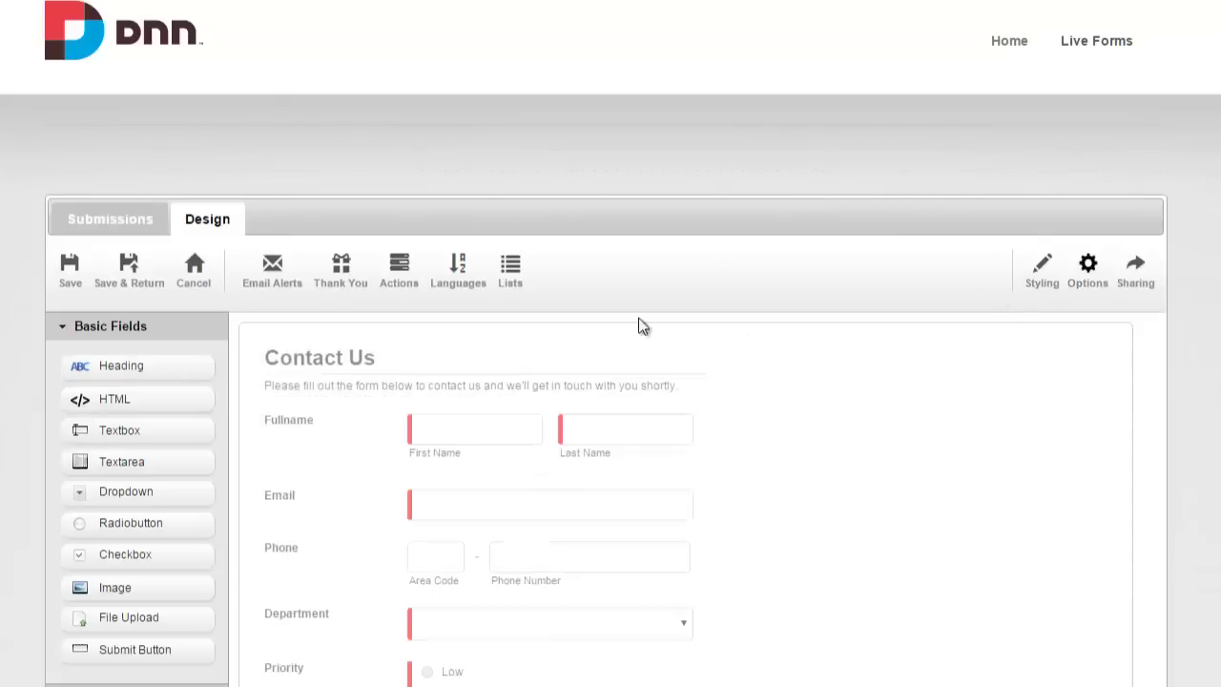
left_click(399, 276)
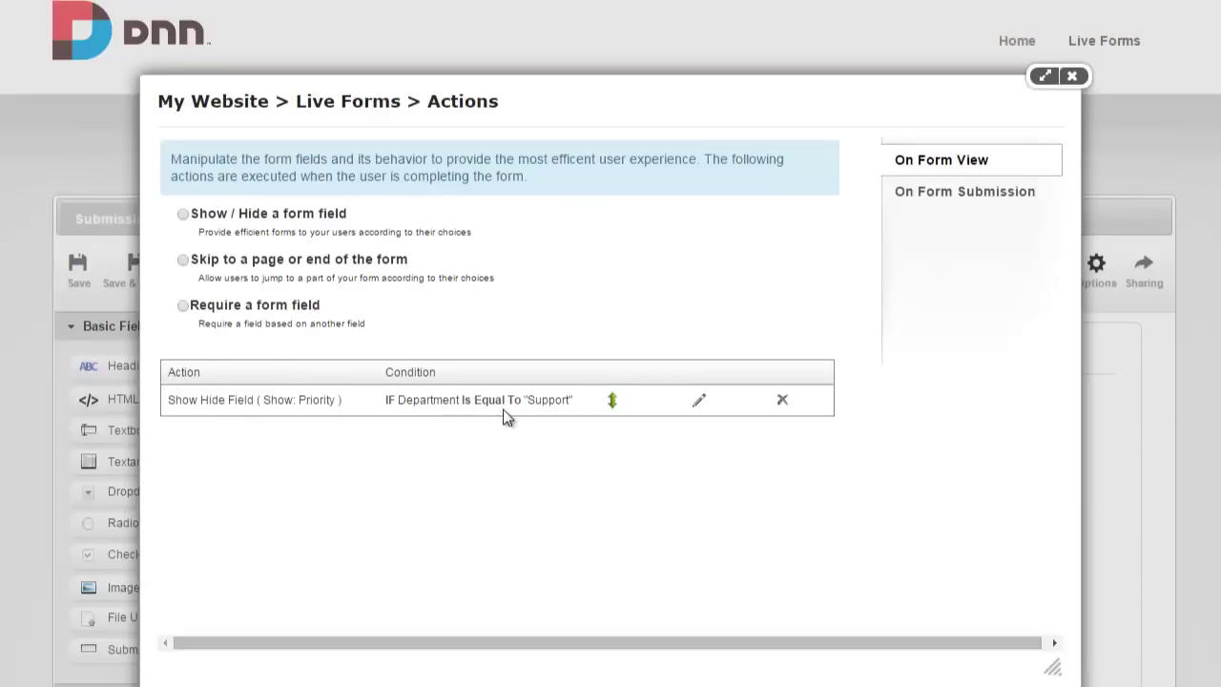
left_click(699, 402)
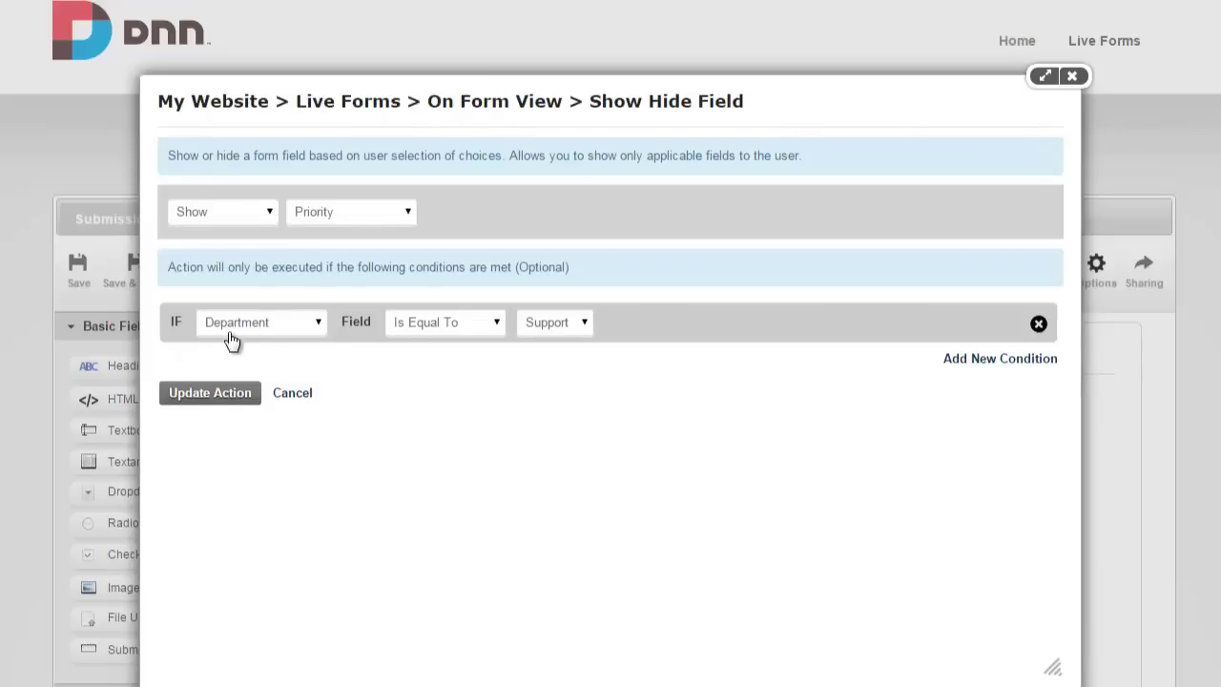
Add a second condition Department Is Equal To Billing and update the rule.
left_click(977, 358)
left_click(307, 357)
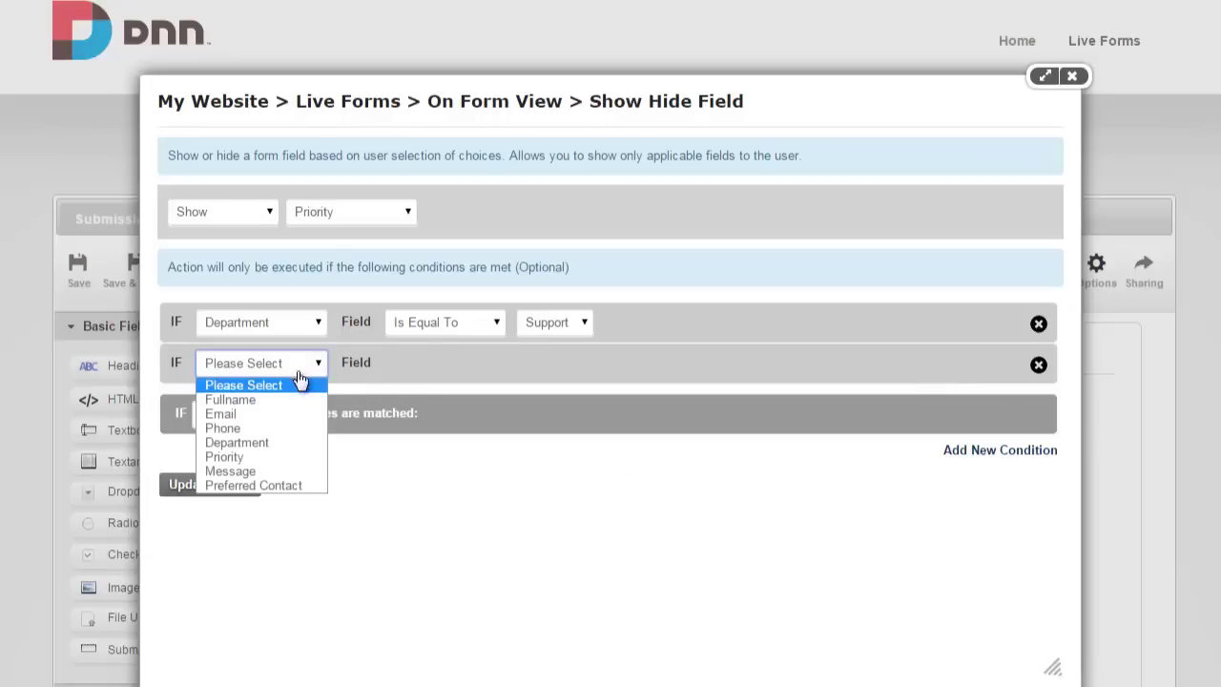
left_click(286, 442)
left_click(434, 366)
left_click(444, 404)
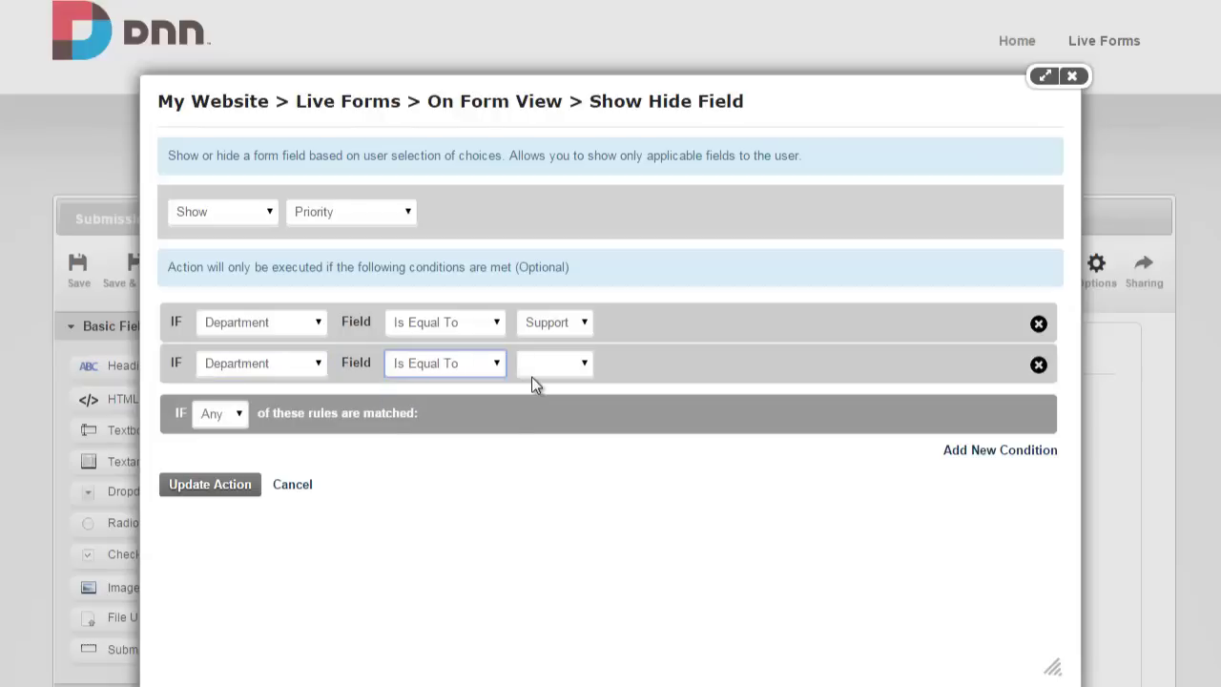
left_click(540, 366)
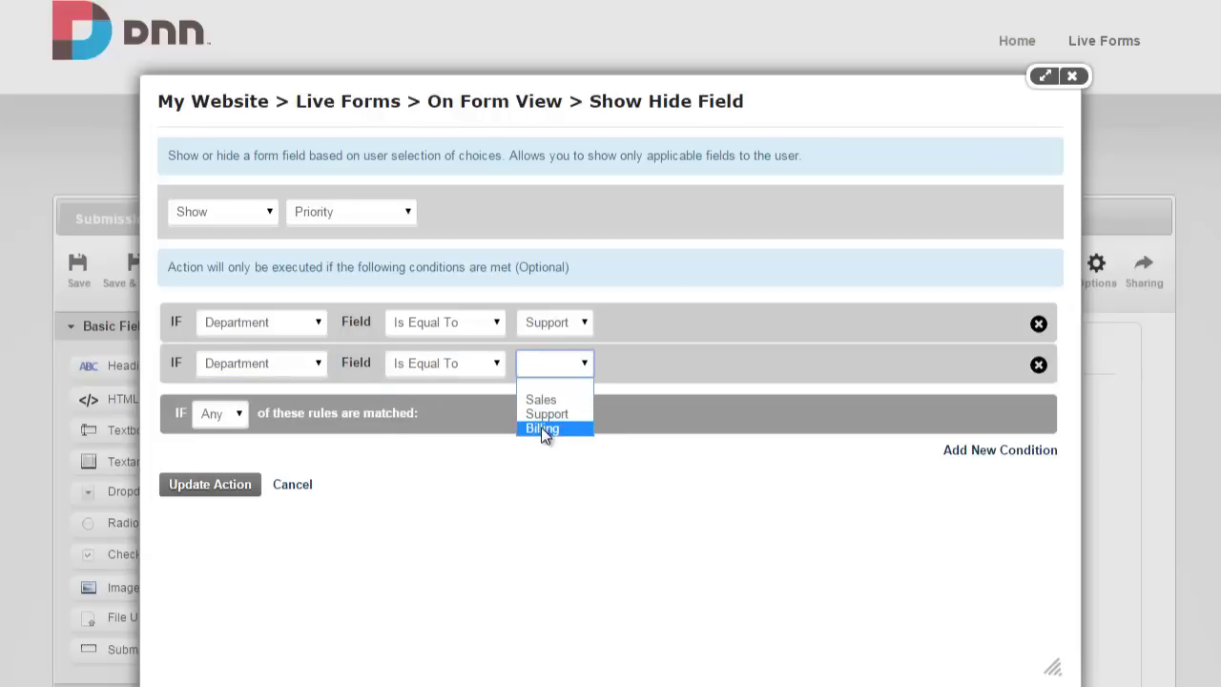
left_click(541, 426)
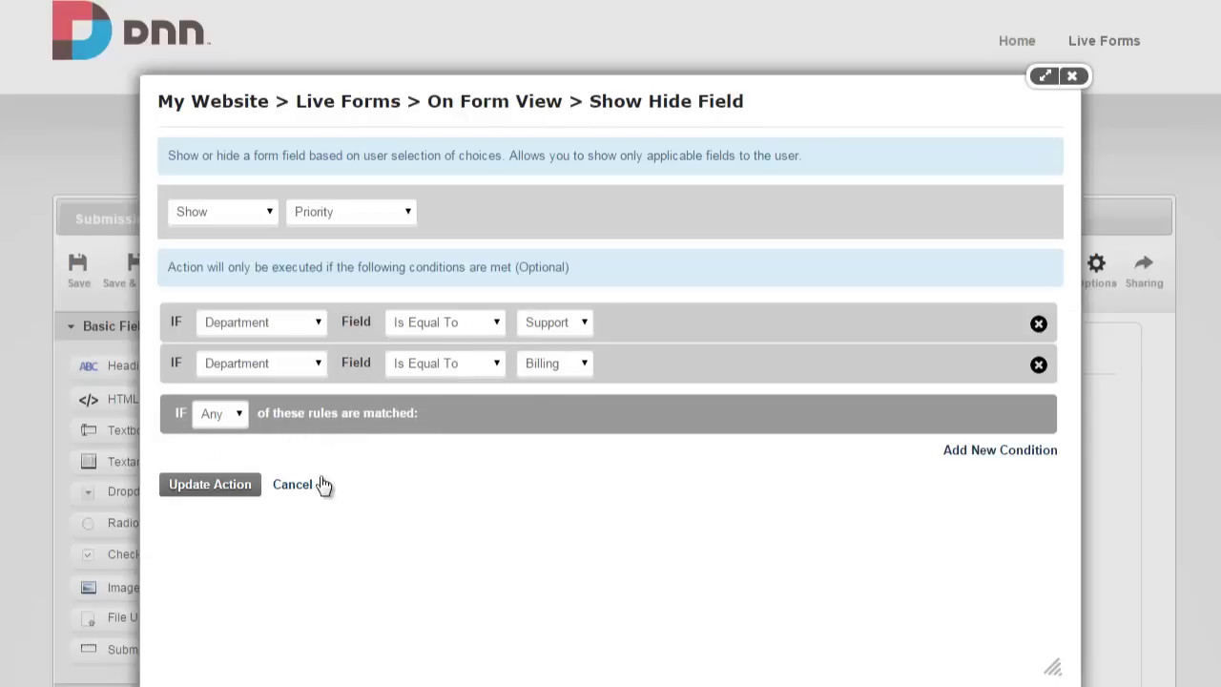
left_click(210, 485)
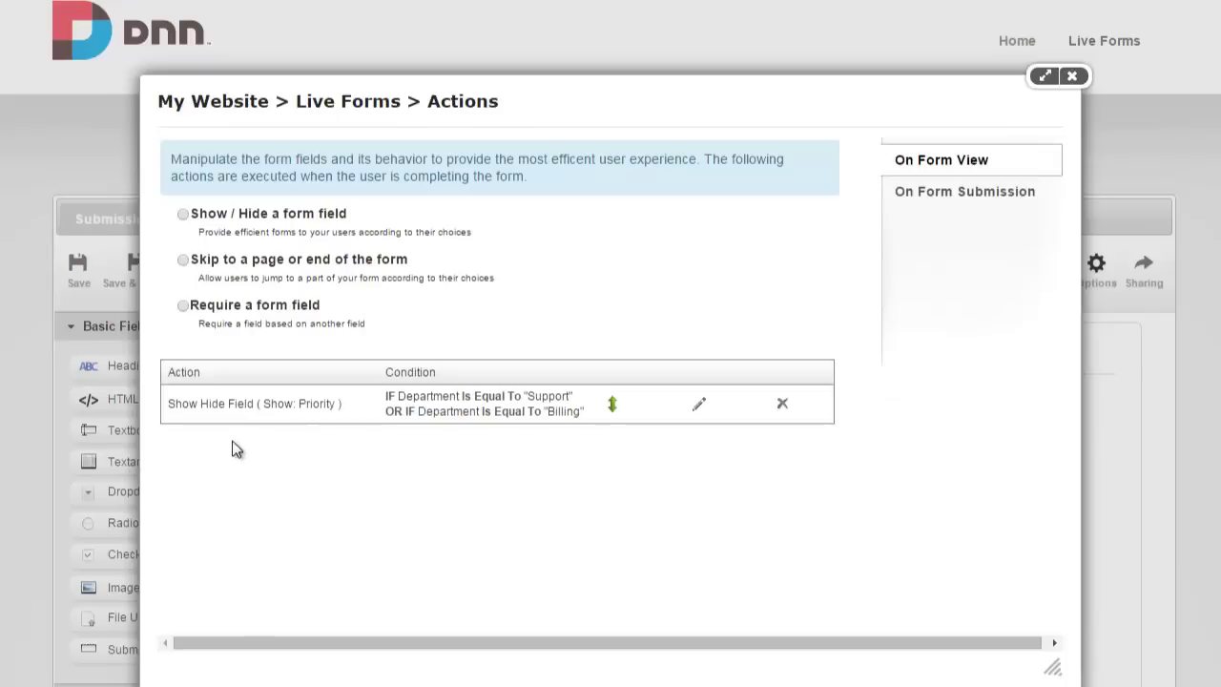
Save the form and test Department values Sales, Support and Billing on the live page.
left_click(1073, 78)
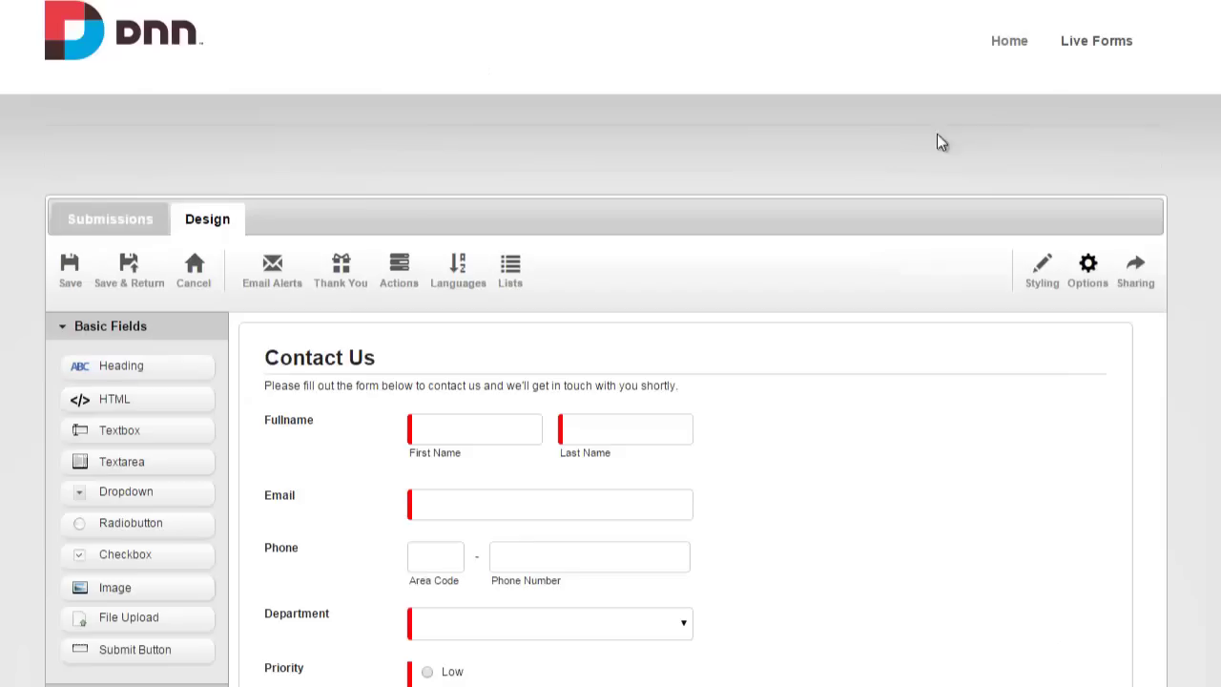
left_click(137, 286)
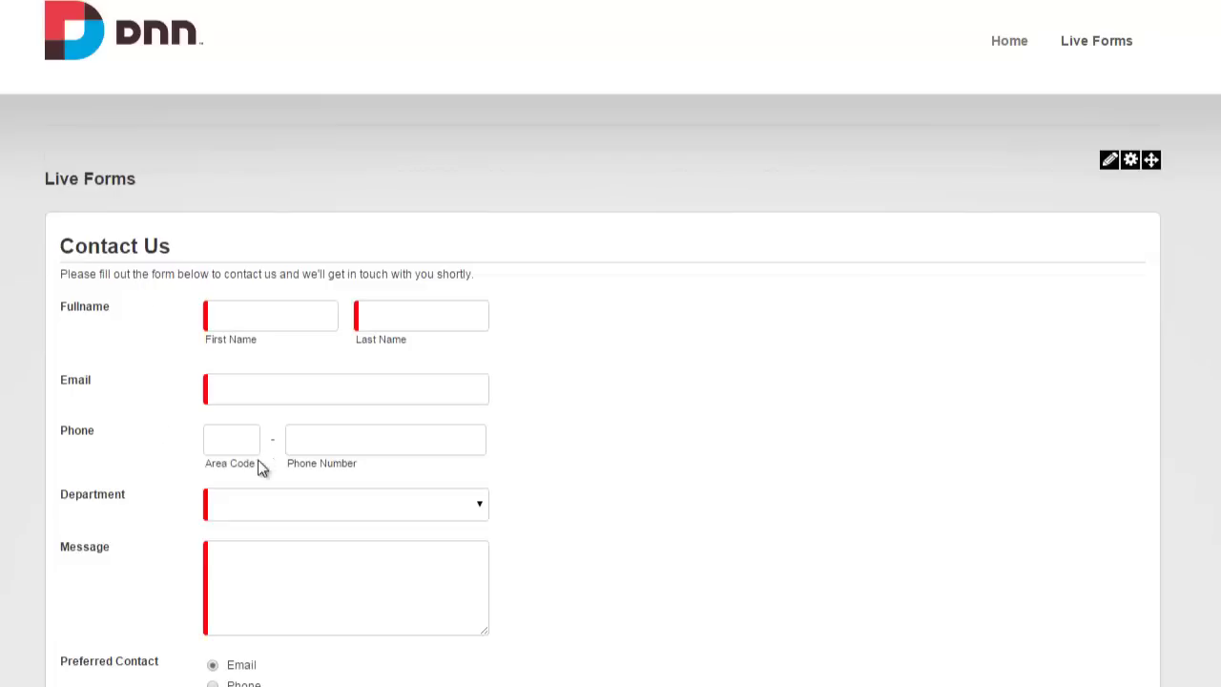
left_click(281, 503)
left_click(277, 543)
left_click(271, 504)
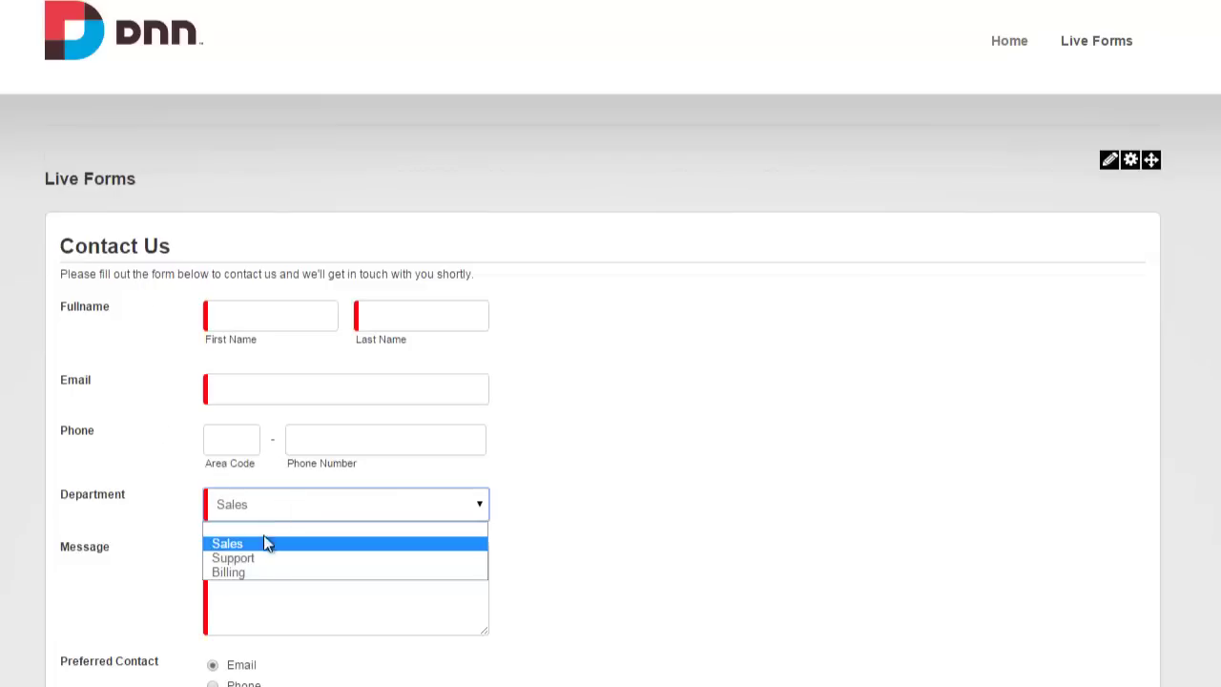
left_click(262, 558)
left_click(280, 518)
left_click(261, 570)
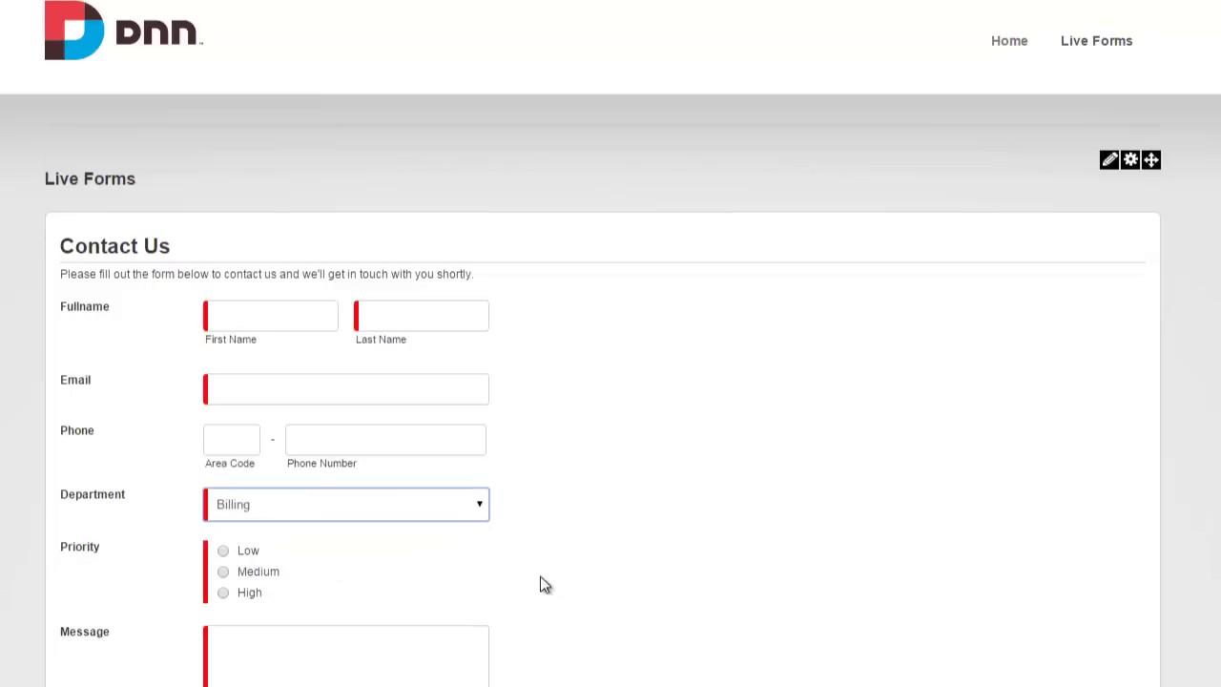
Back in the designer, drag a Textbox field below Priority.
mouse_move(1107, 162)
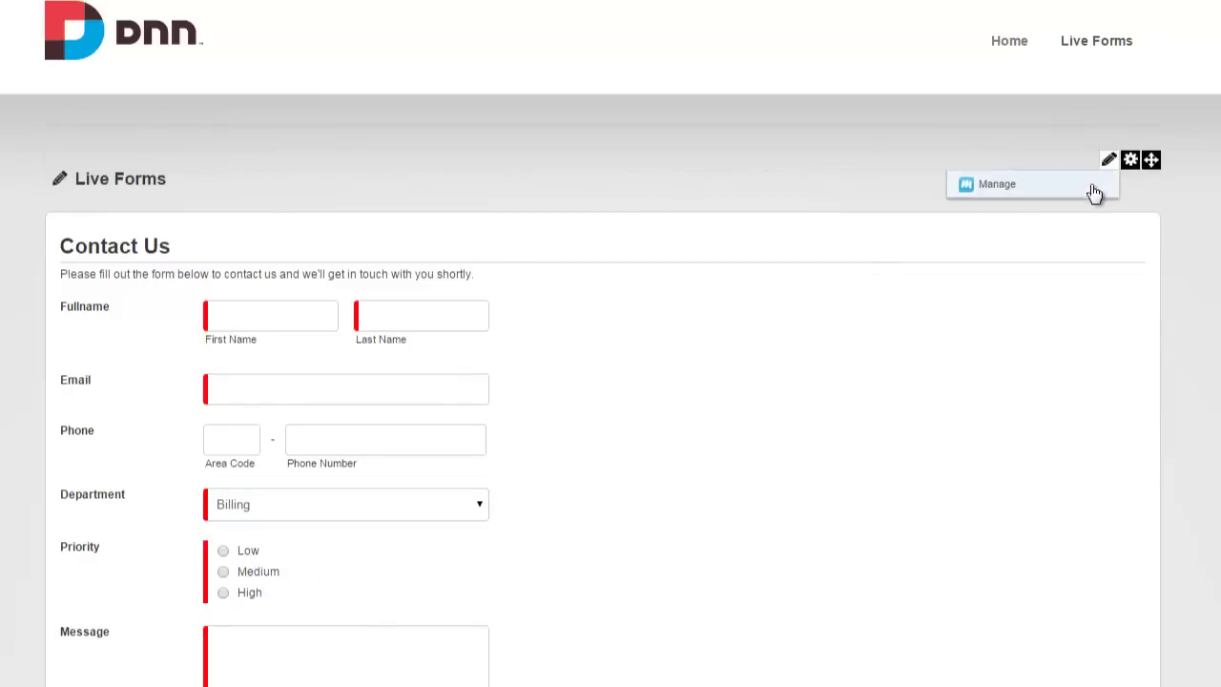
left_click(1092, 187)
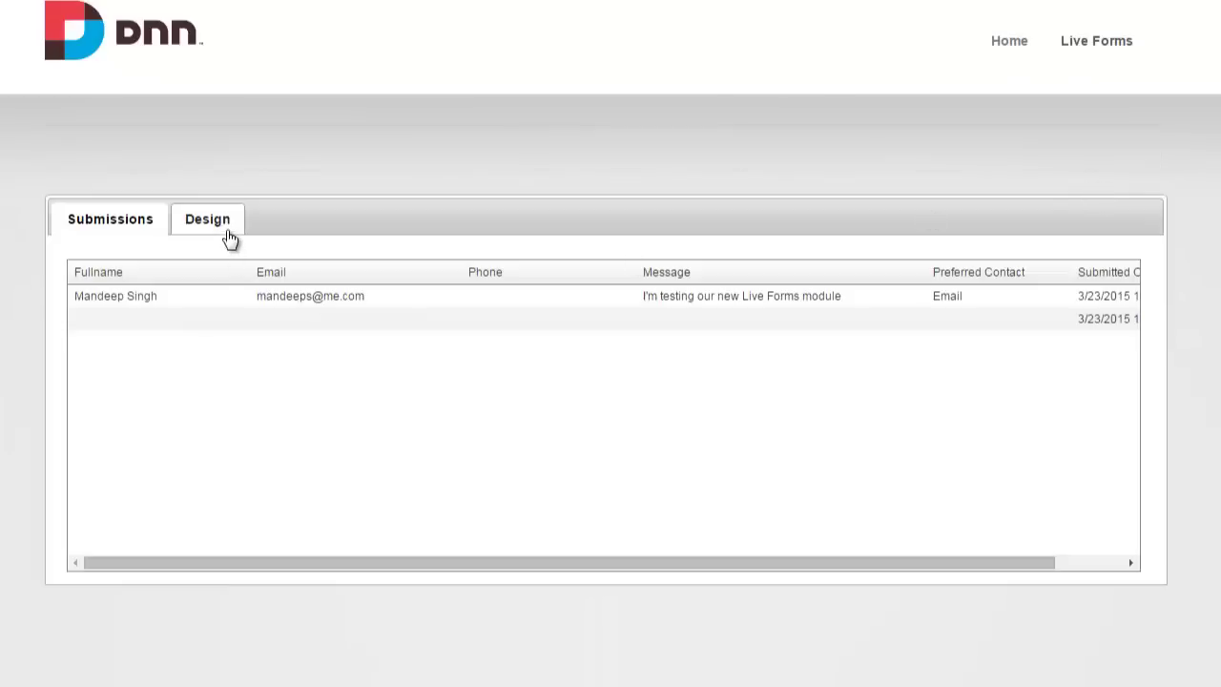
left_click(225, 229)
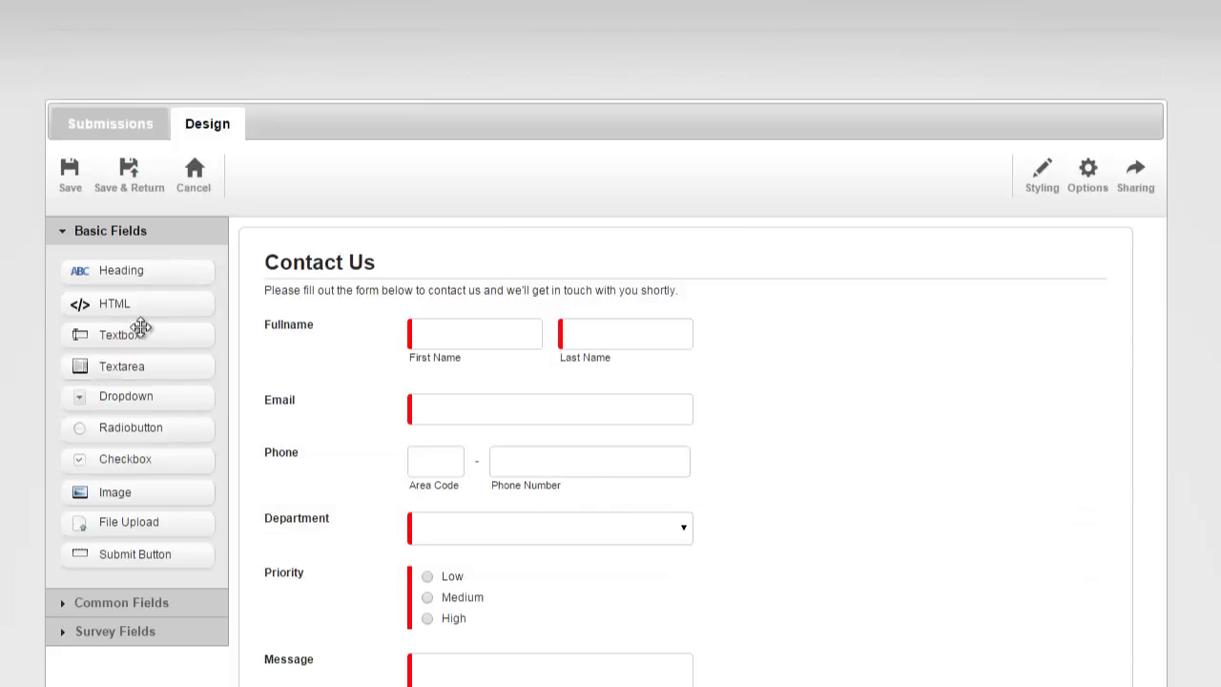
left_click_drag(140, 327, 333, 646)
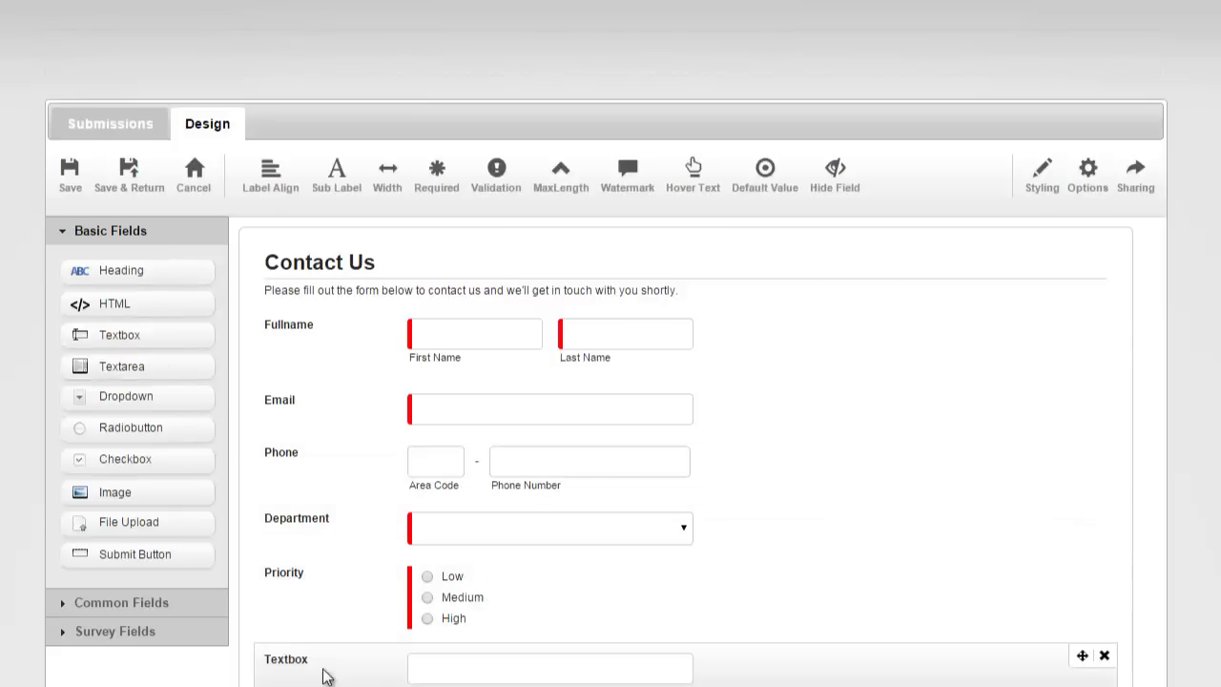
Label the new text box 'Support Agreement #' and mark it required.
left_click(288, 660)
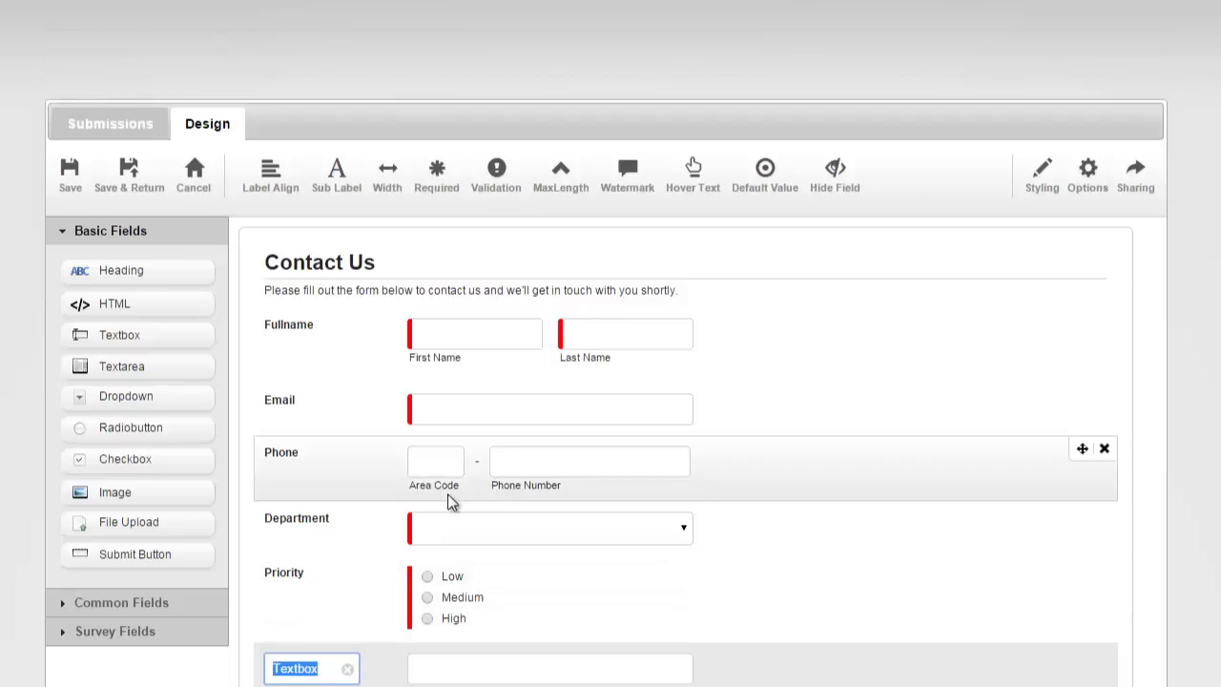
type("Support Agreement")
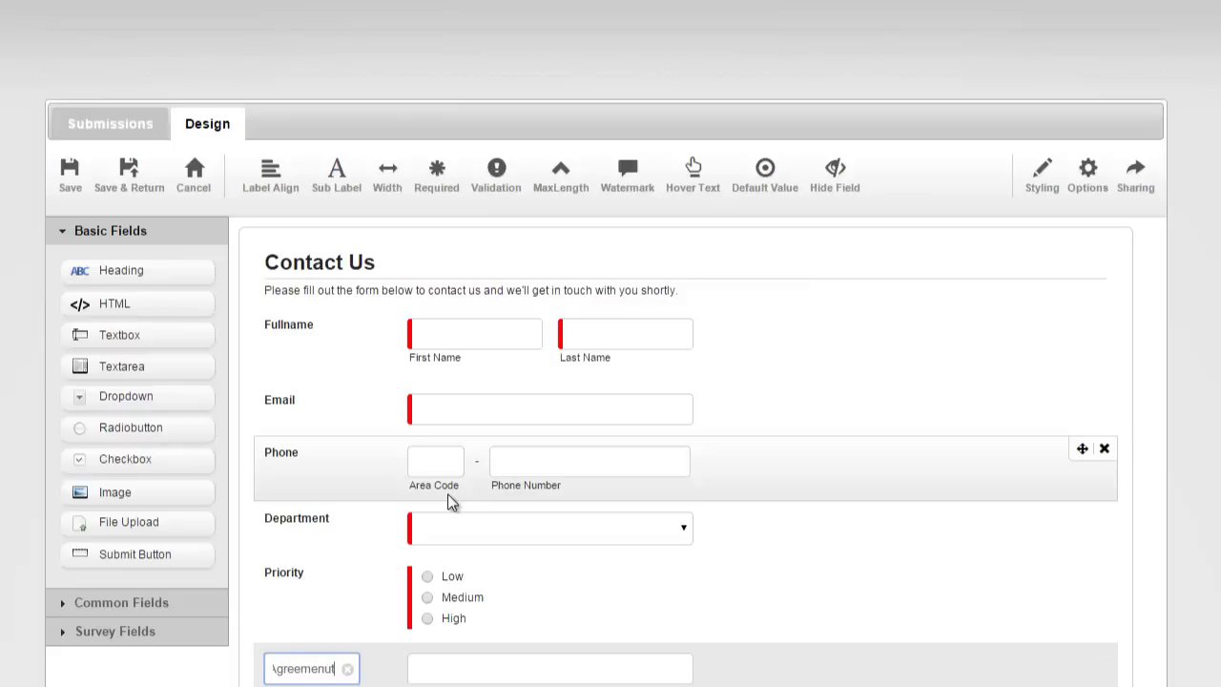
type(" No")
key("BackSpace")
key("BackSpace")
type("#")
key("Return")
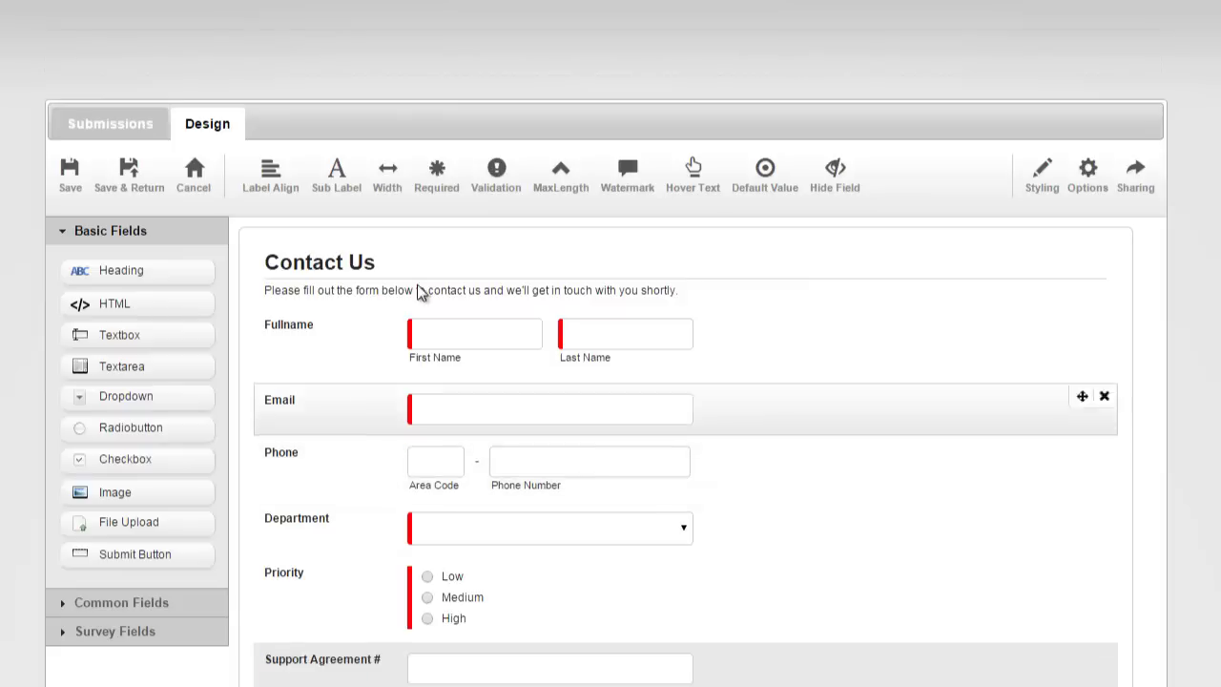
left_click(436, 170)
Bring up the form's Actions list, showing the Priority rule for Support or Billing.
left_click(1084, 190)
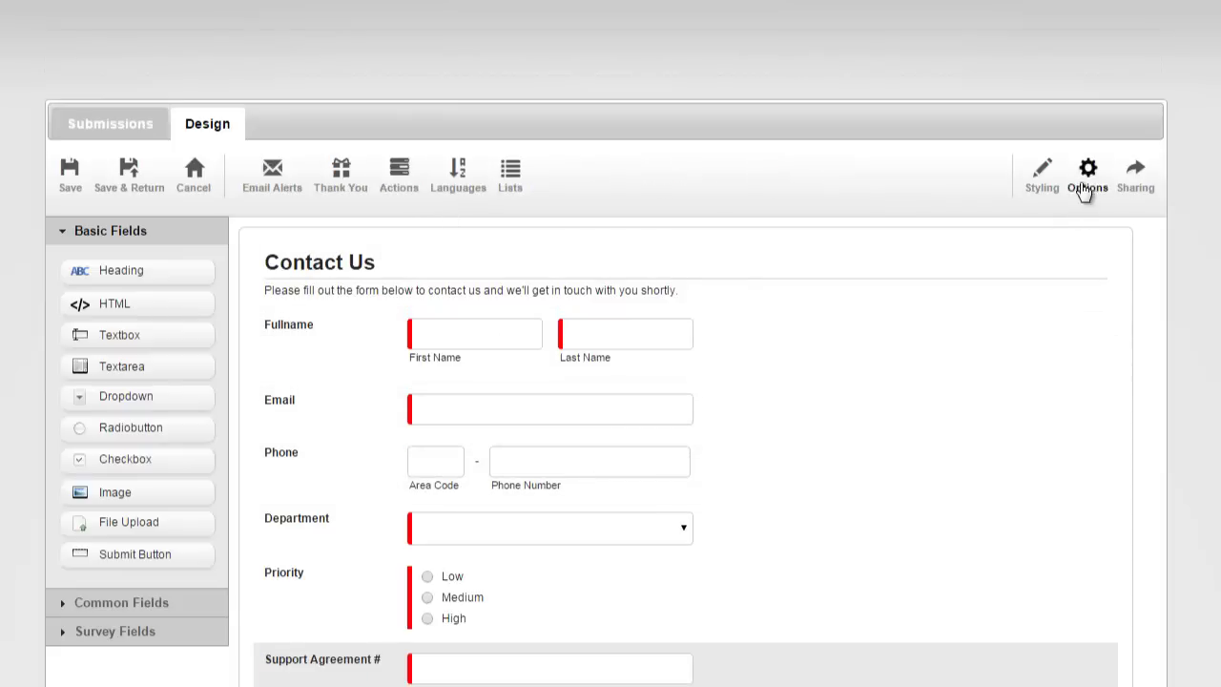
left_click(397, 179)
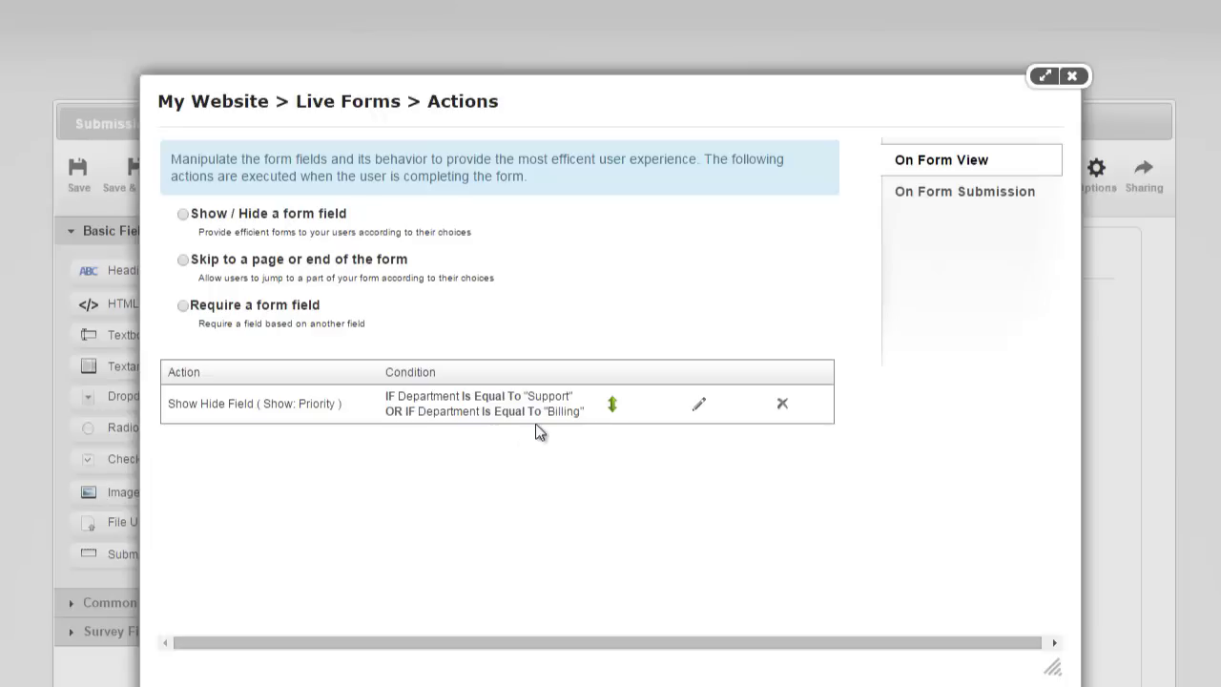
Draft a rule showing Support Agreement # when Department is equal to Support.
left_click(184, 216)
left_click(314, 210)
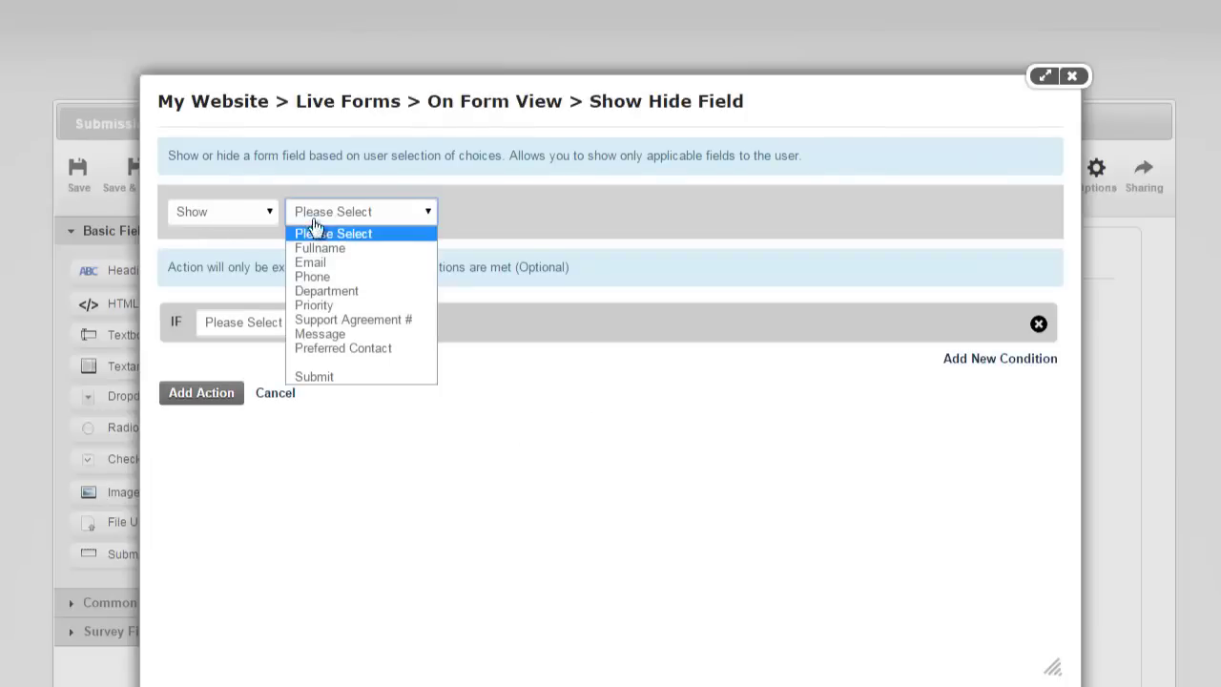
left_click(333, 319)
left_click(284, 325)
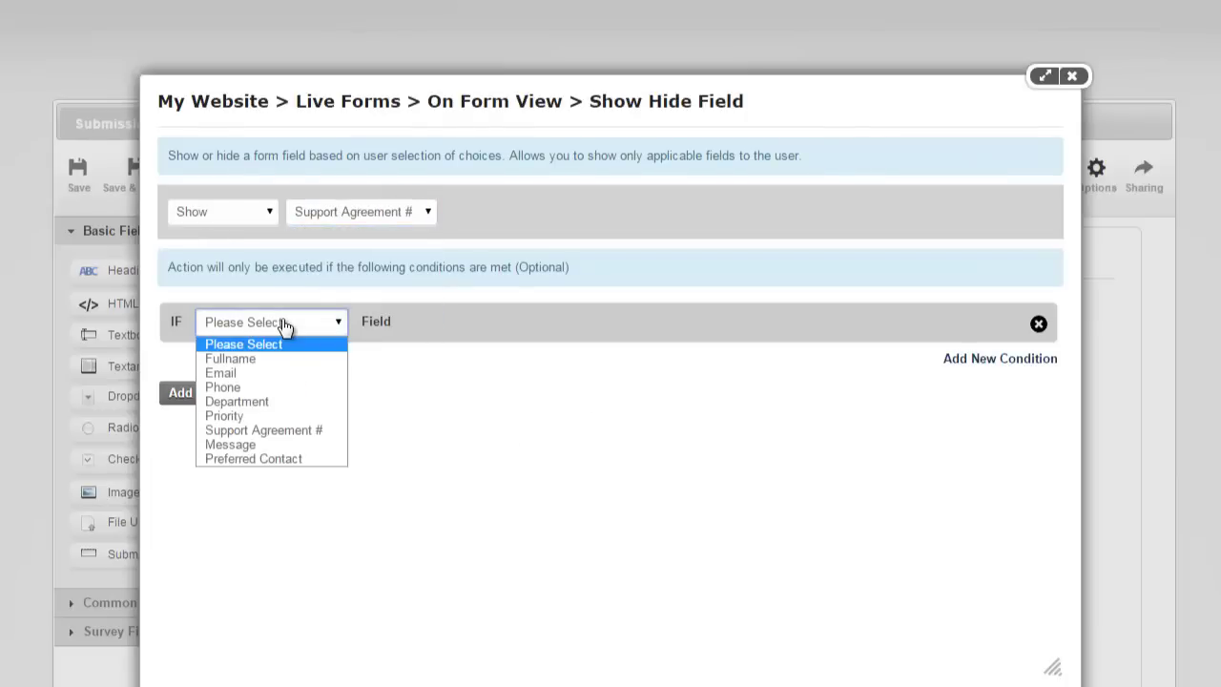
left_click(277, 401)
left_click(443, 324)
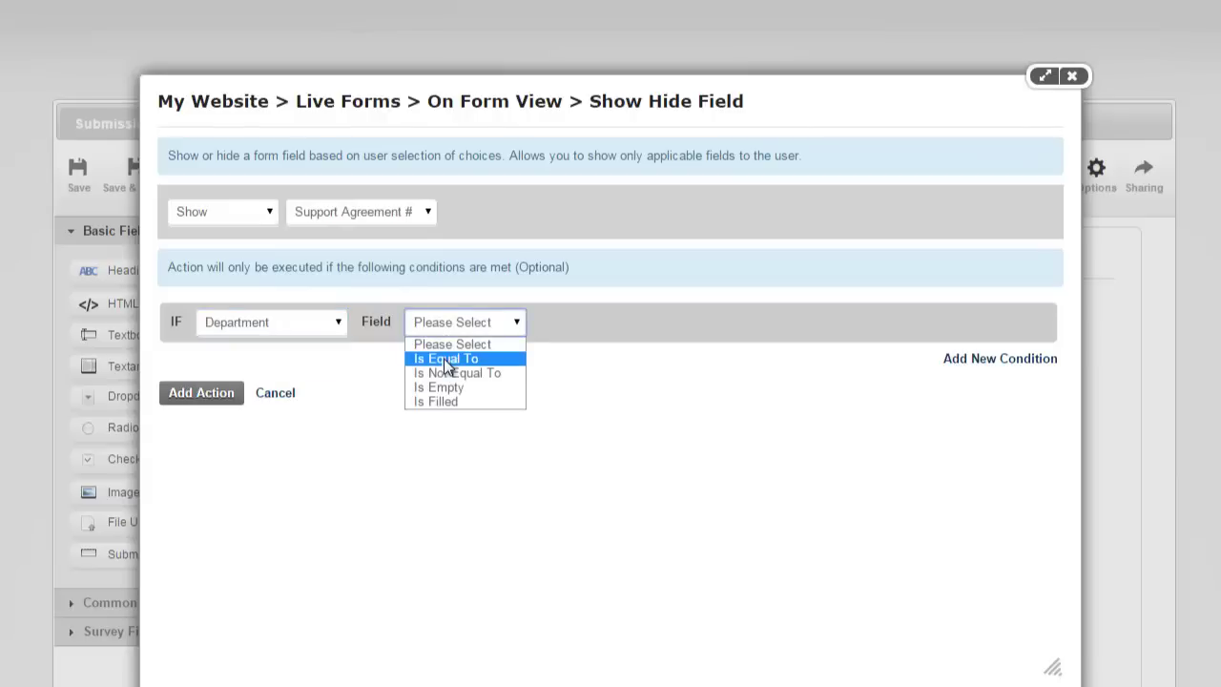
left_click(444, 358)
left_click(545, 326)
left_click(548, 371)
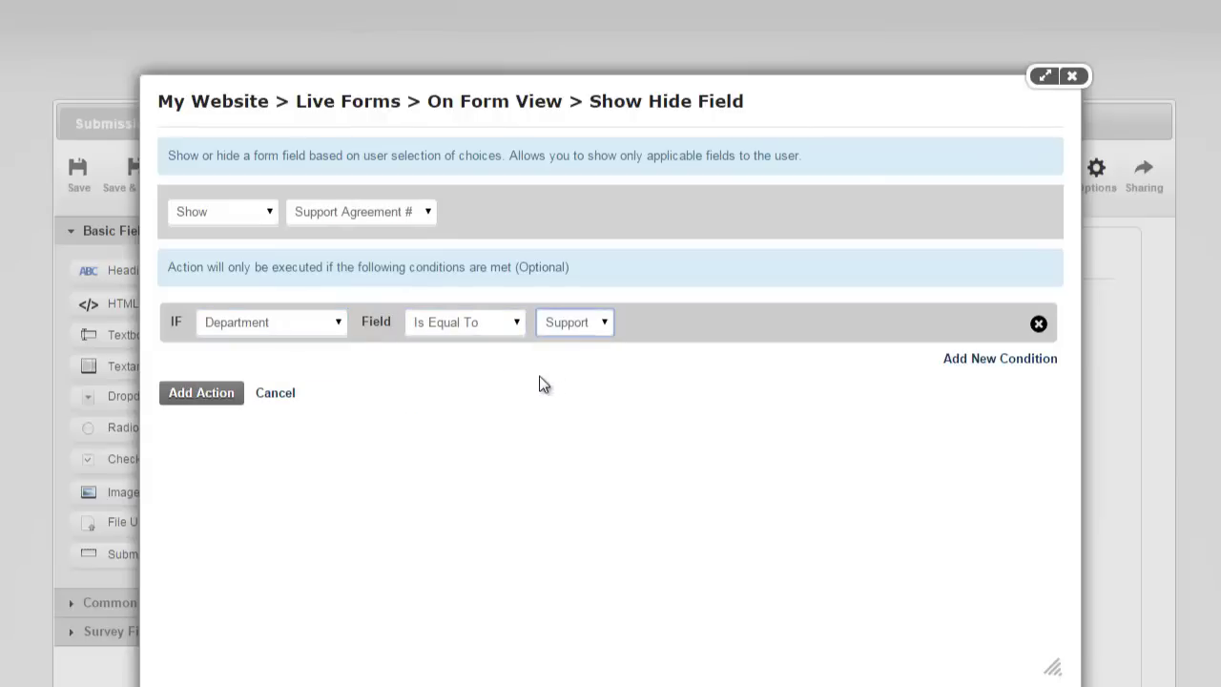
Add a Priority equals High condition, require All conditions, then cancel the draft rule.
left_click(954, 359)
left_click(307, 368)
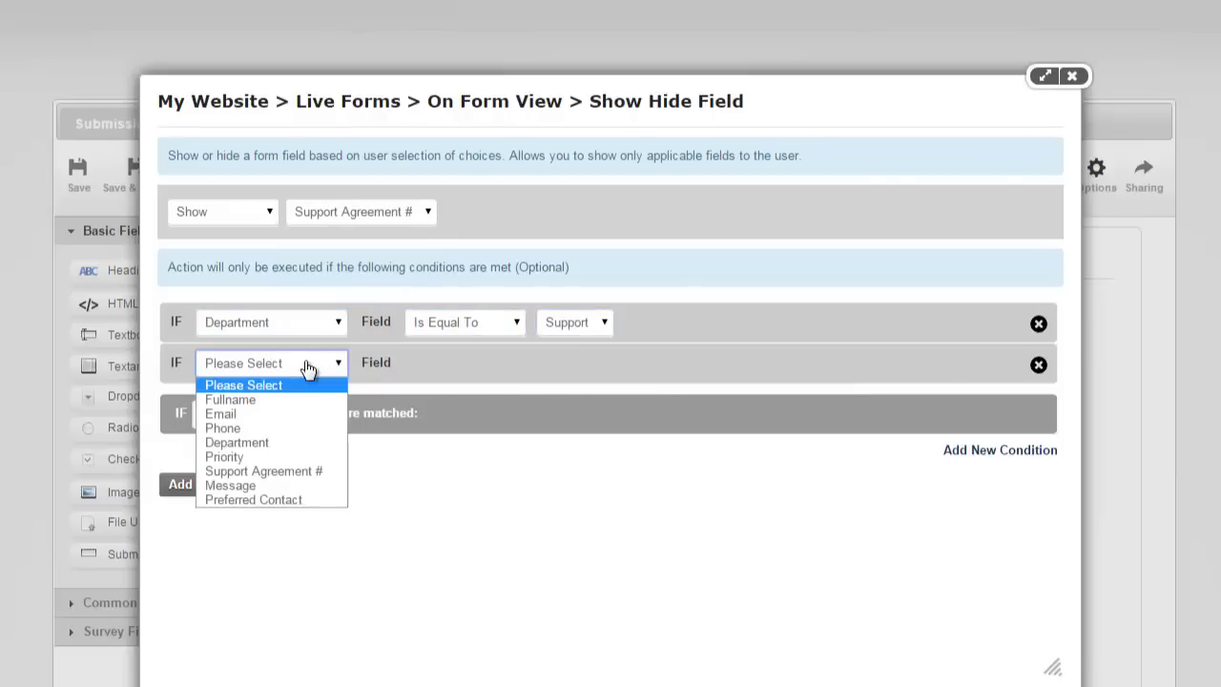
left_click(323, 455)
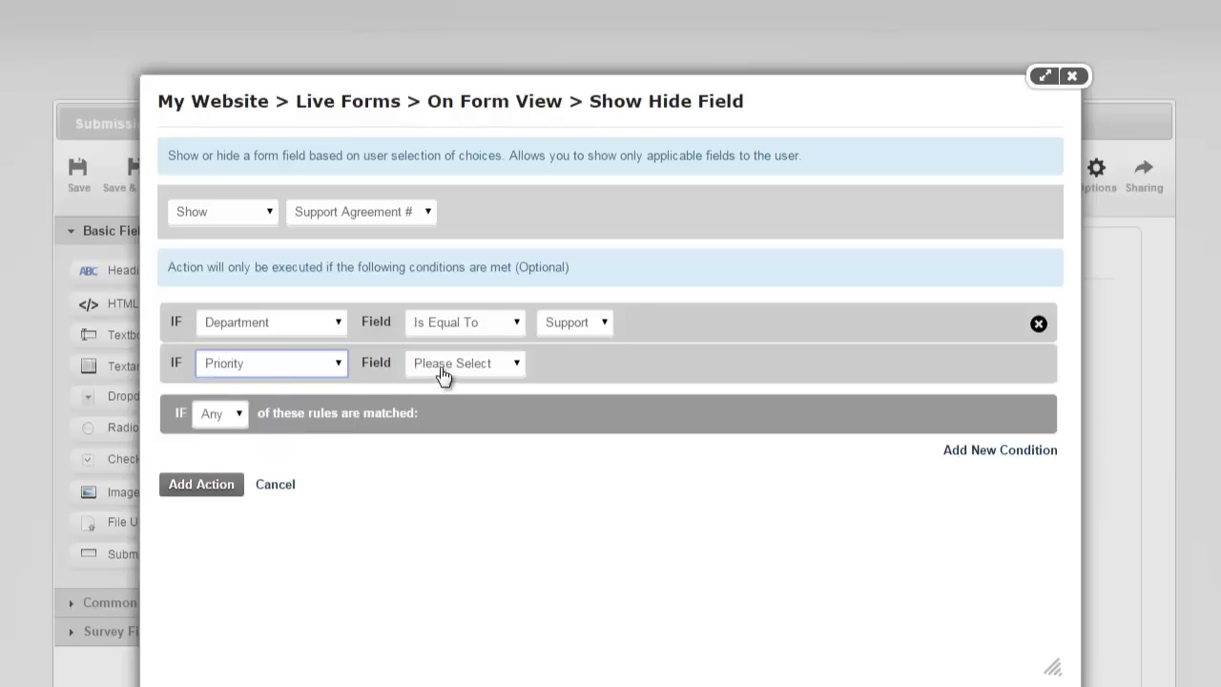
left_click(441, 370)
left_click(449, 413)
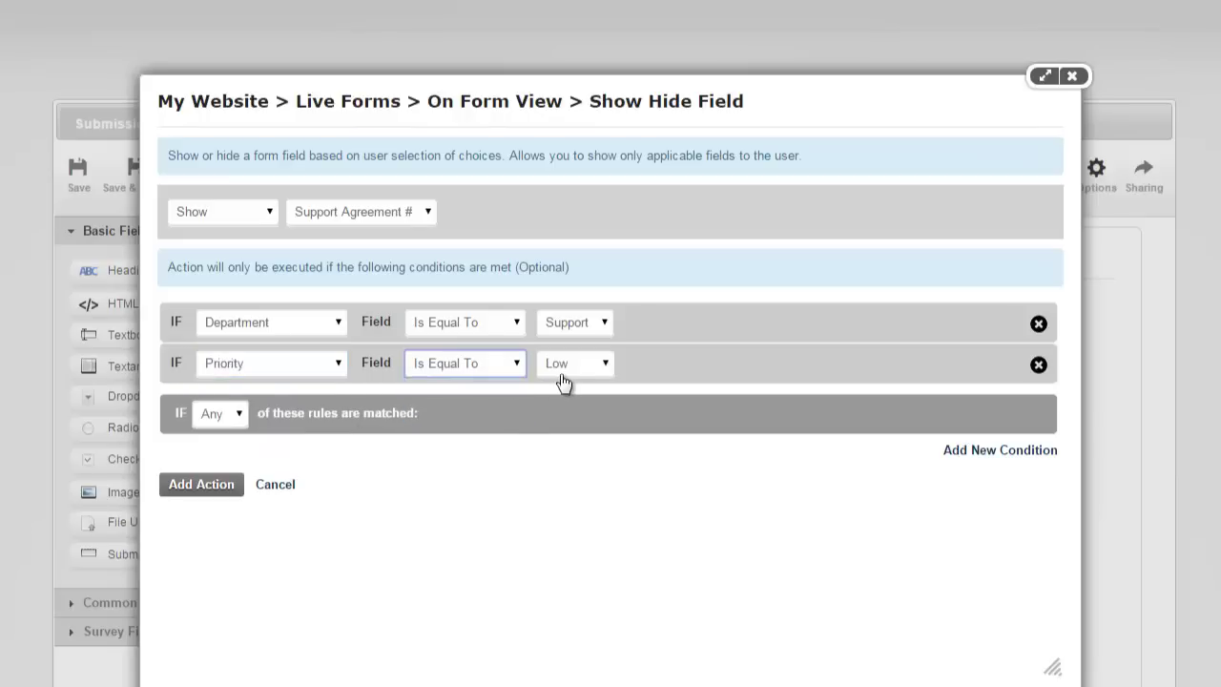
left_click(563, 366)
left_click(561, 414)
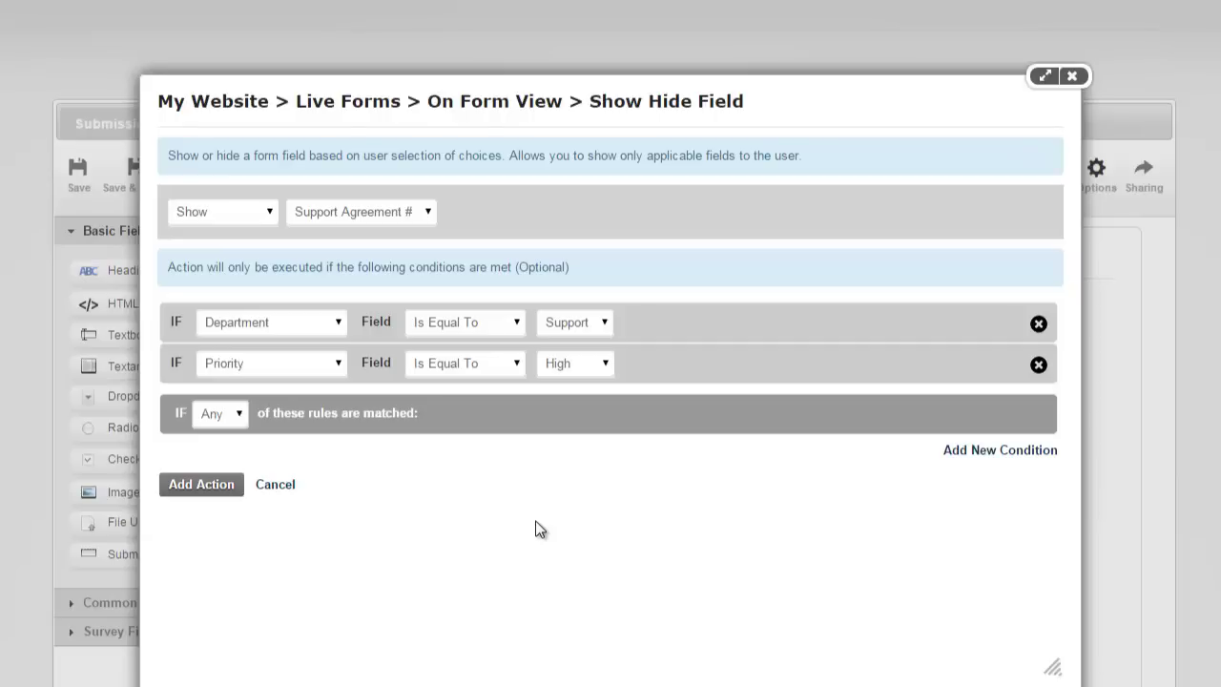
left_click(209, 419)
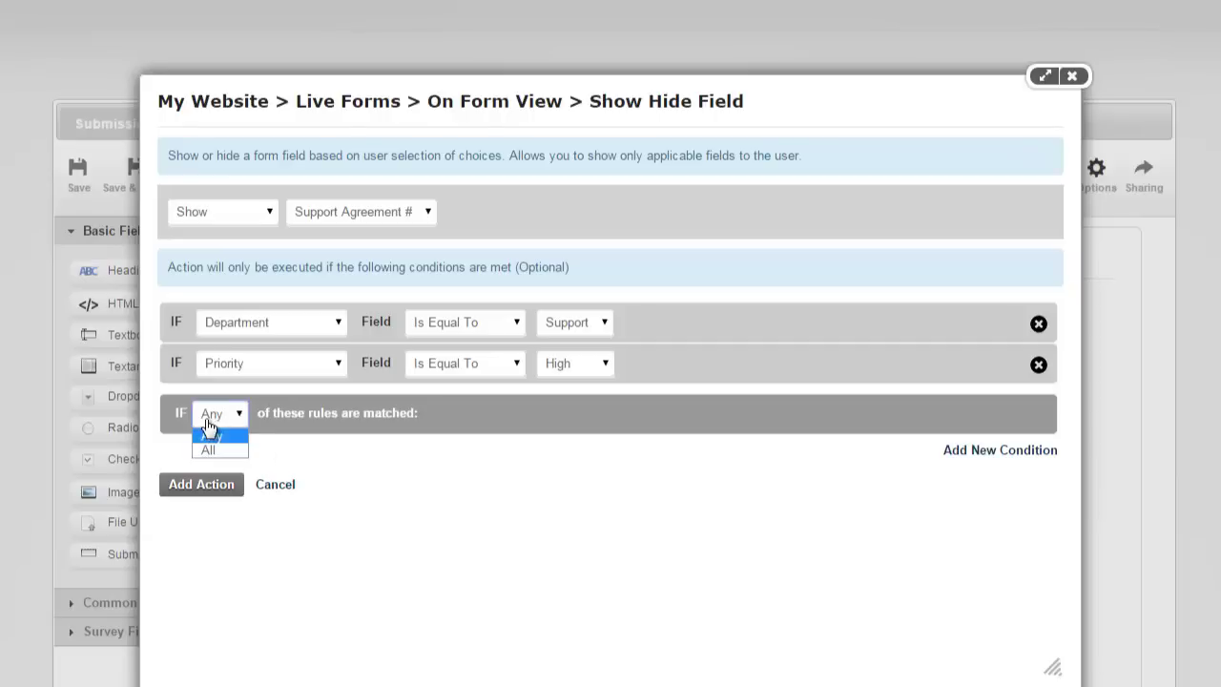
left_click(213, 452)
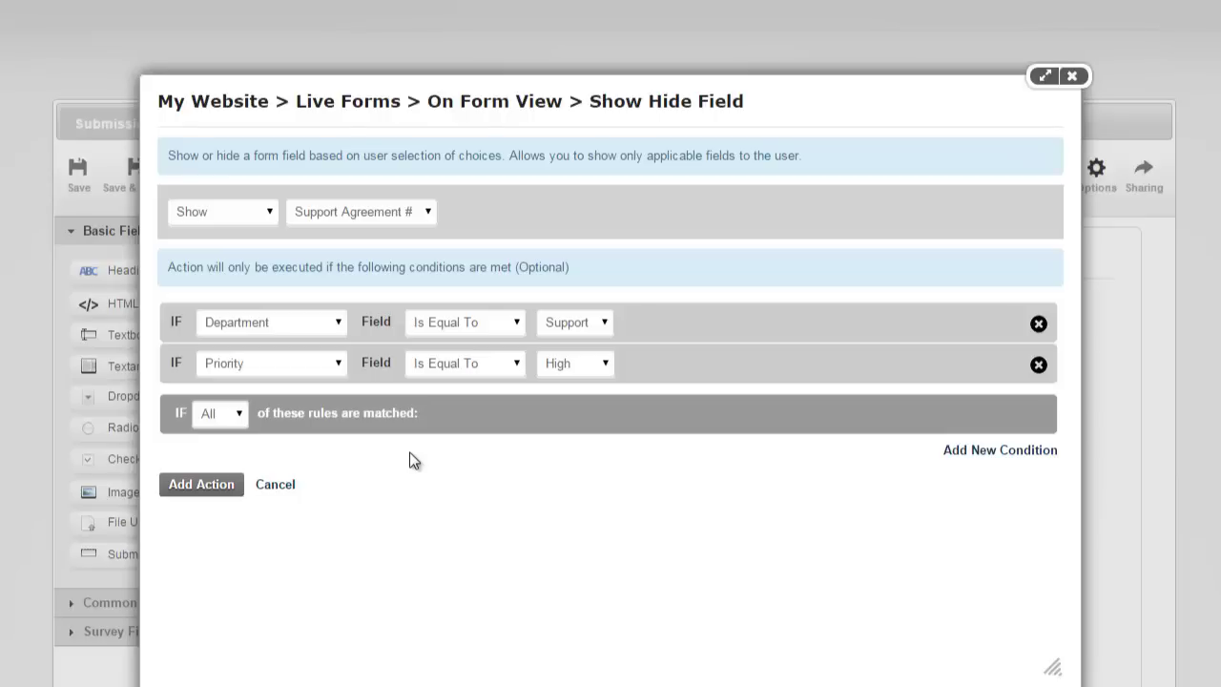
left_click(288, 486)
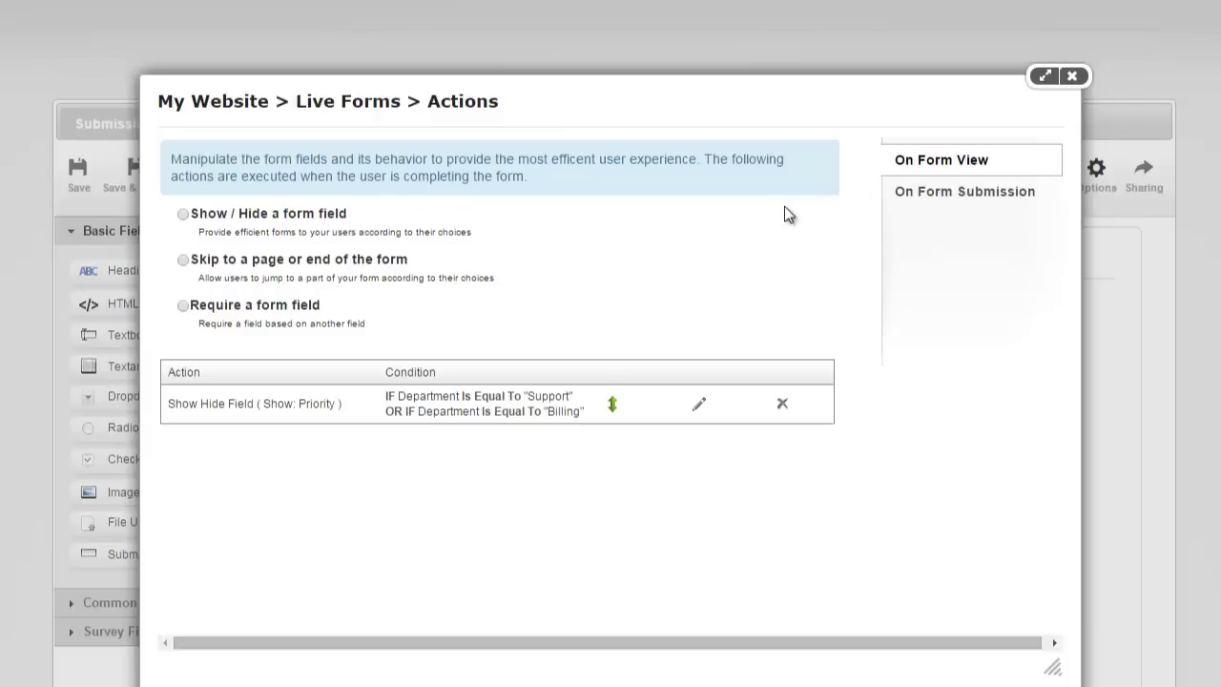
Switch to On Form Submission actions and preview each Add Action category's submenu.
left_click(913, 194)
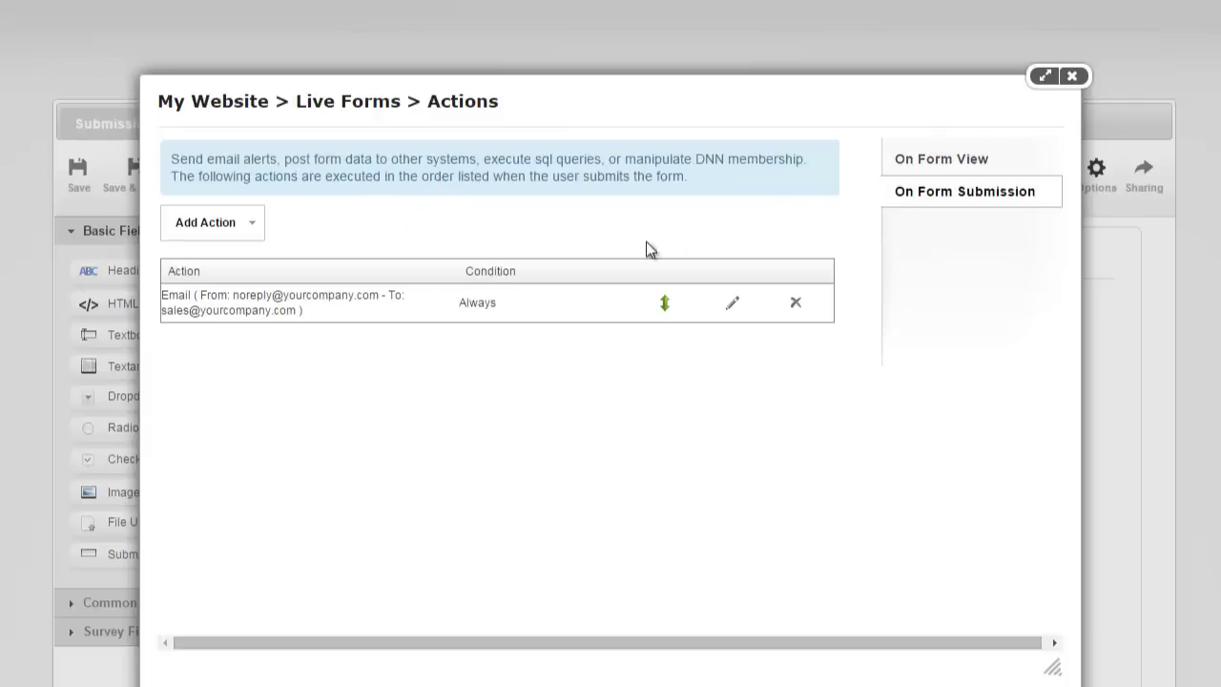
left_click(251, 222)
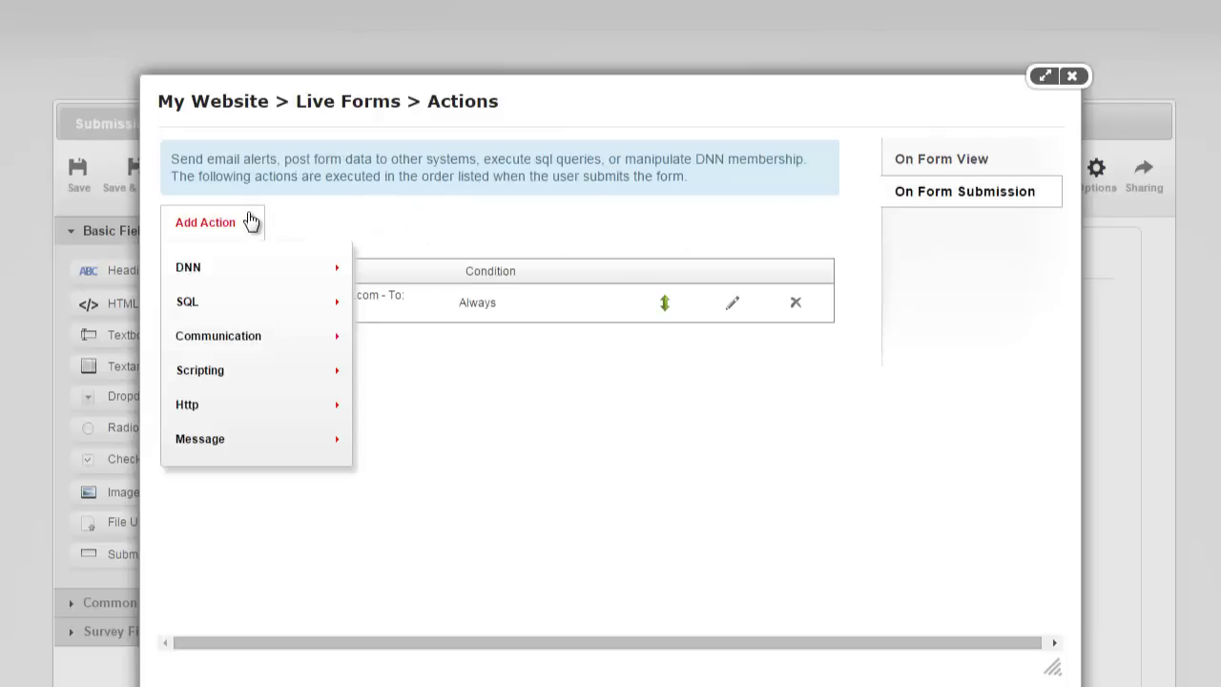
mouse_move(245, 273)
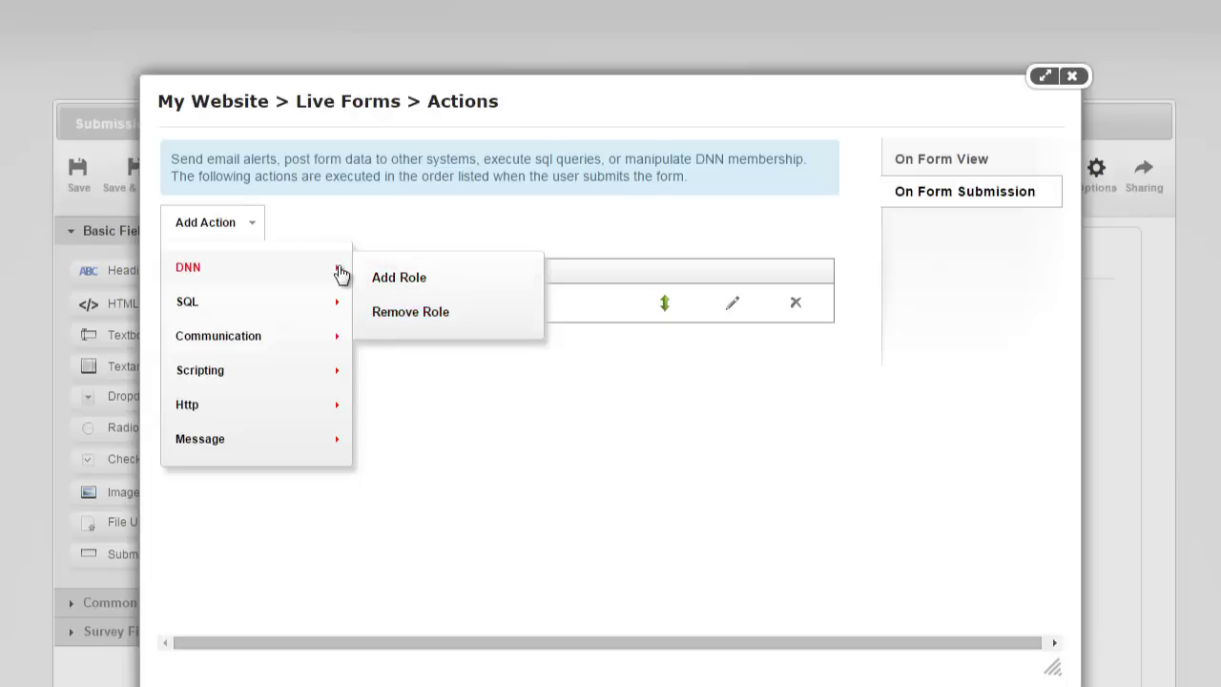
mouse_move(319, 299)
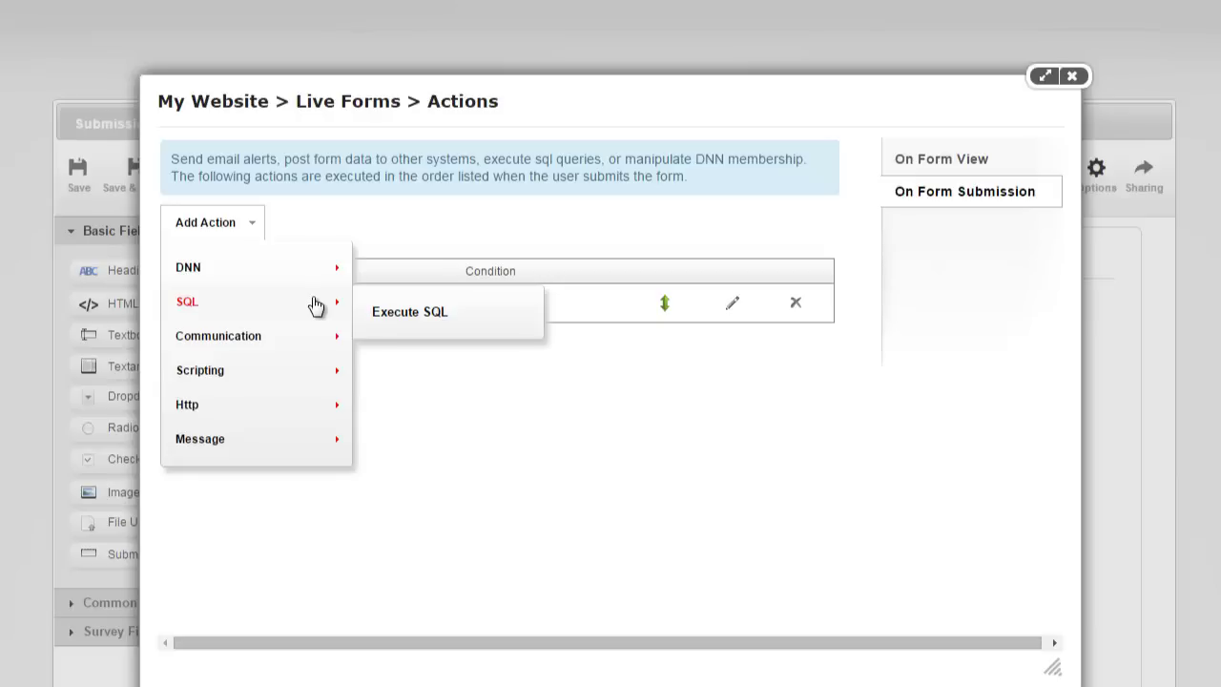
mouse_move(301, 342)
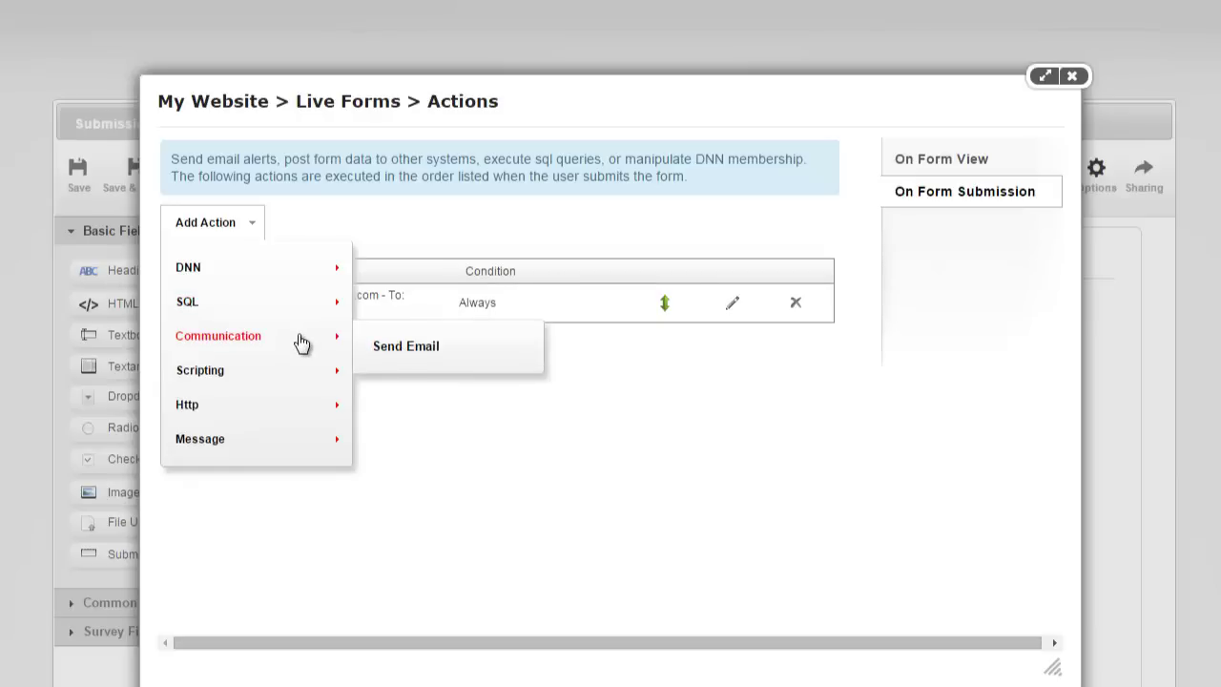
mouse_move(286, 371)
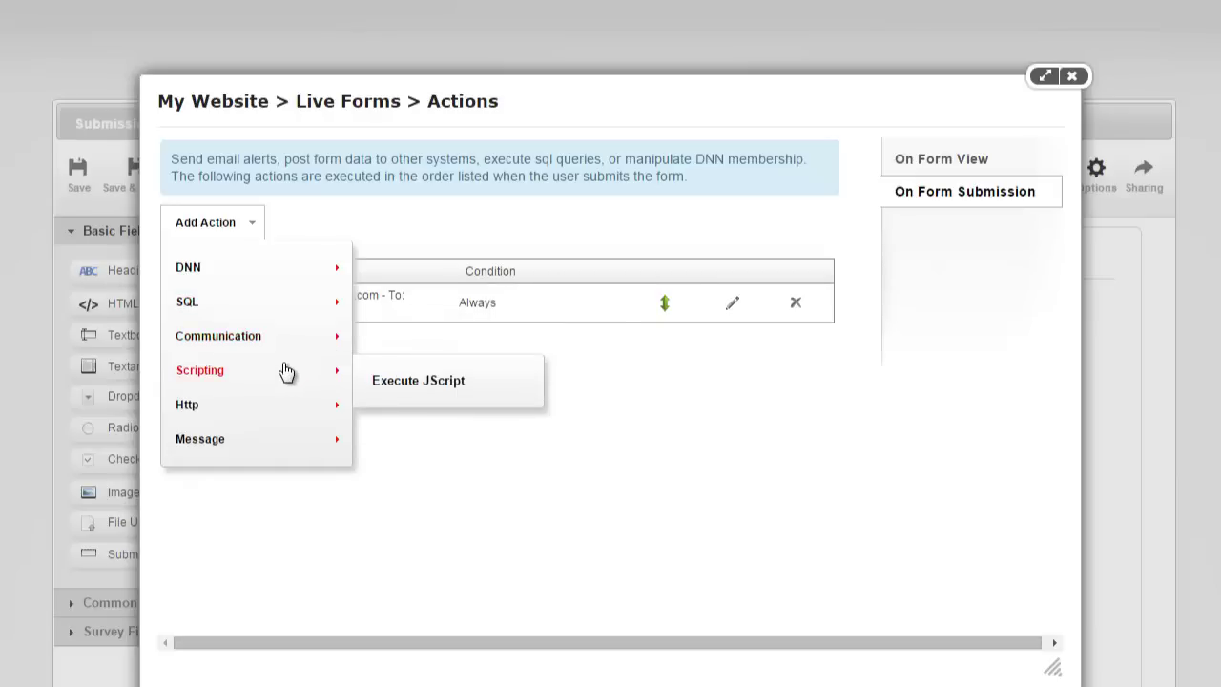
mouse_move(280, 408)
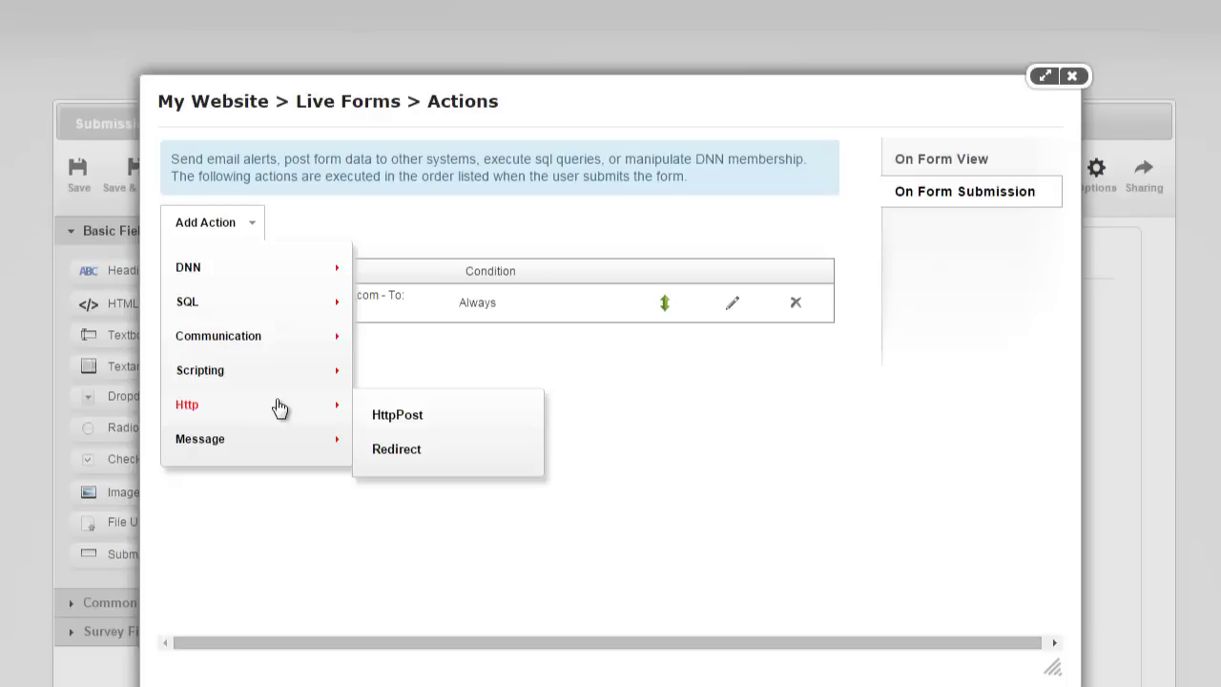
mouse_move(273, 444)
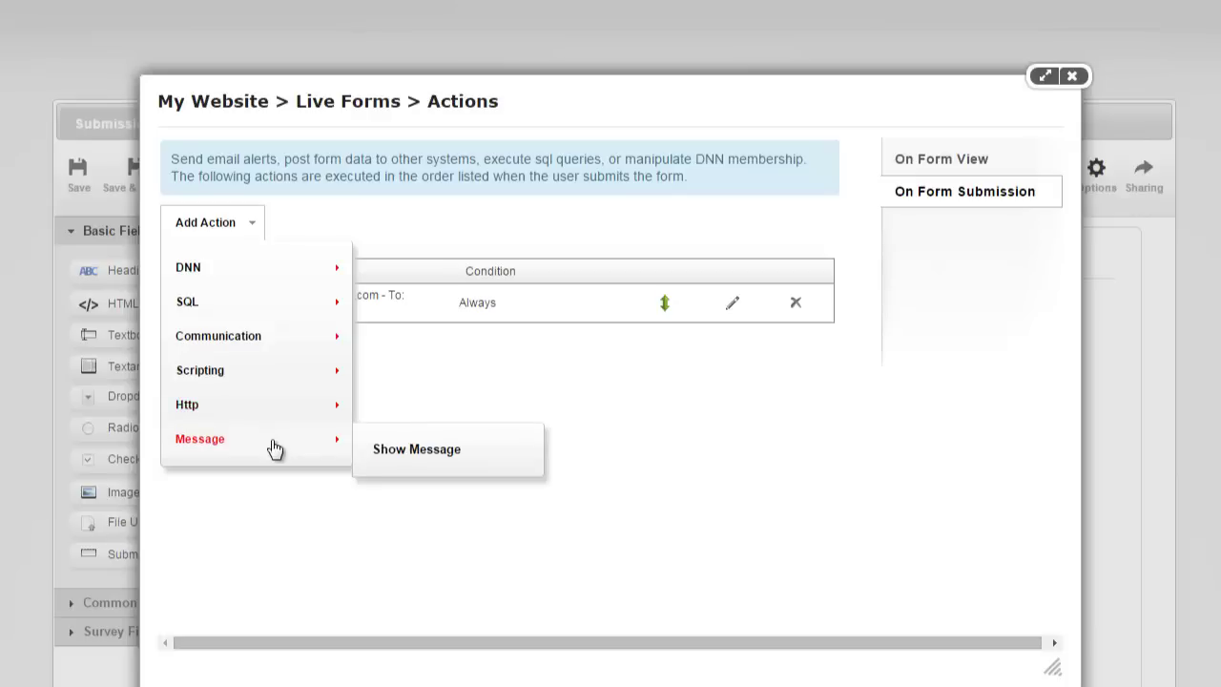
Close Actions and drop a Page Break into the form just below Phone.
left_click(1072, 75)
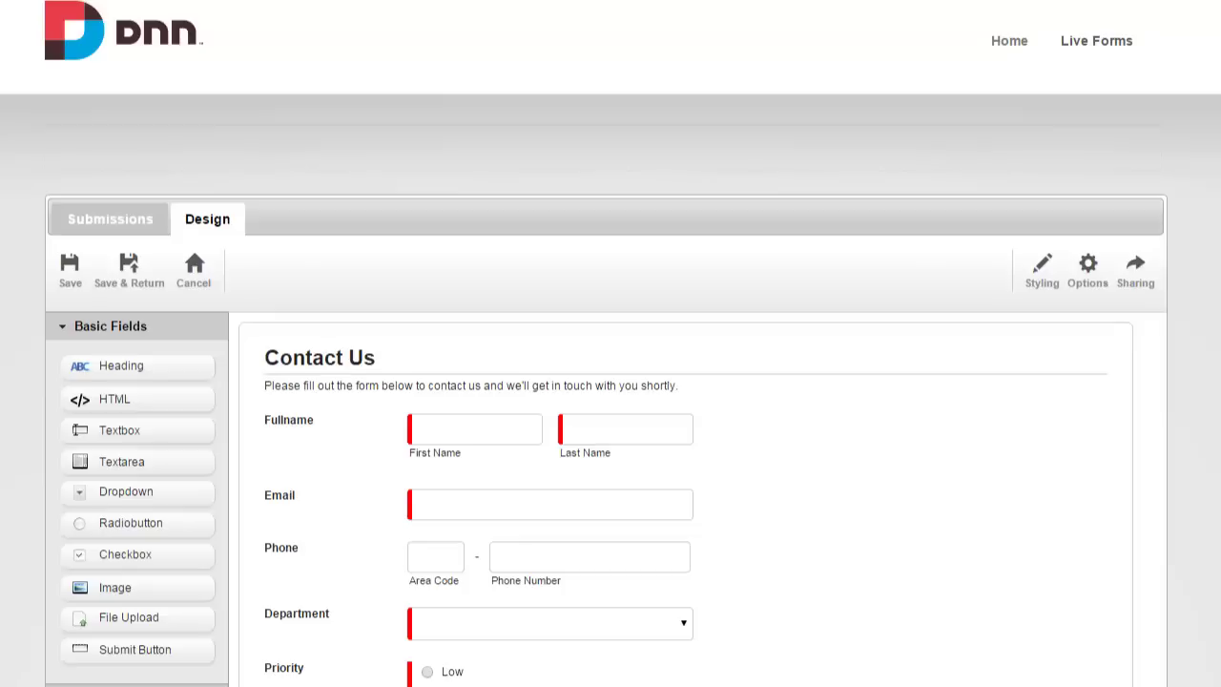
scroll(611, 381, "down", 1)
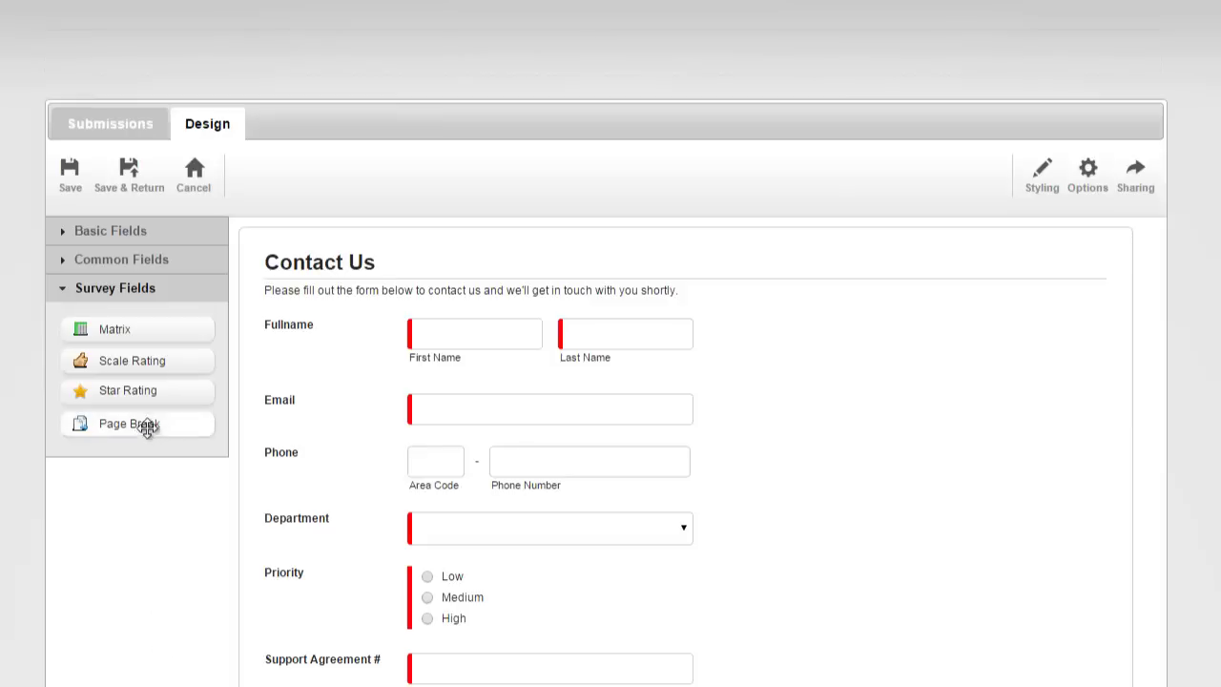
left_click_drag(148, 425, 289, 493)
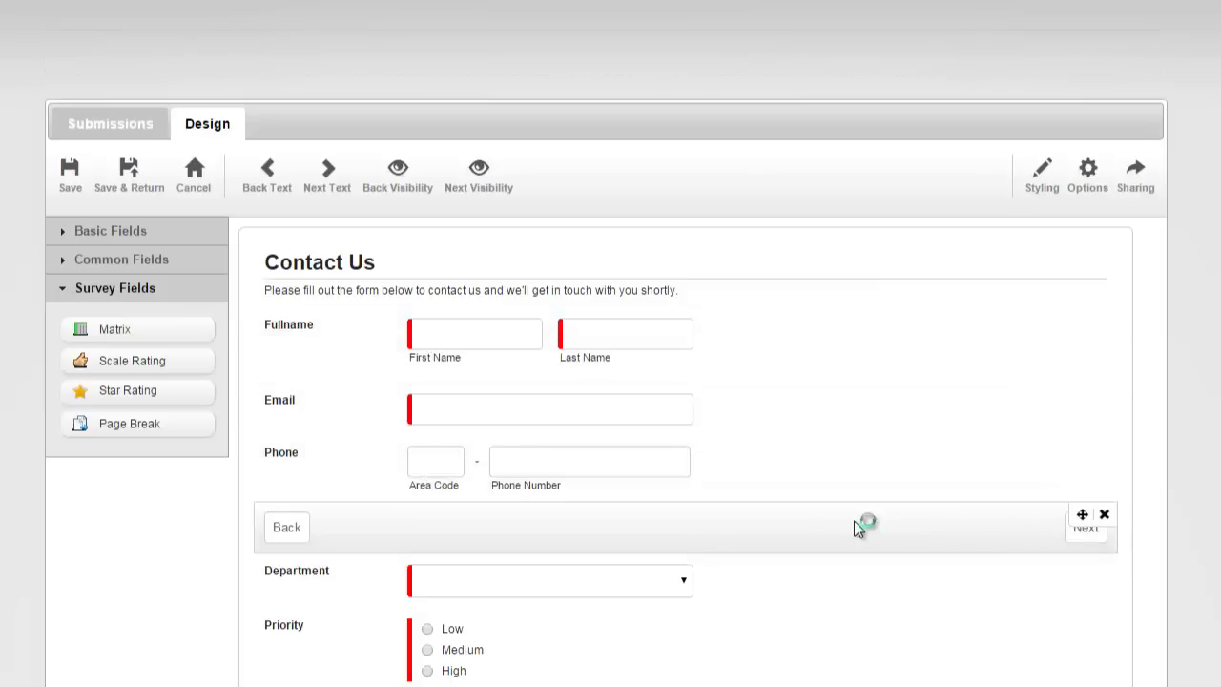
Save the form, trigger validation with Next, then enter first name, last name and email.
left_click(130, 188)
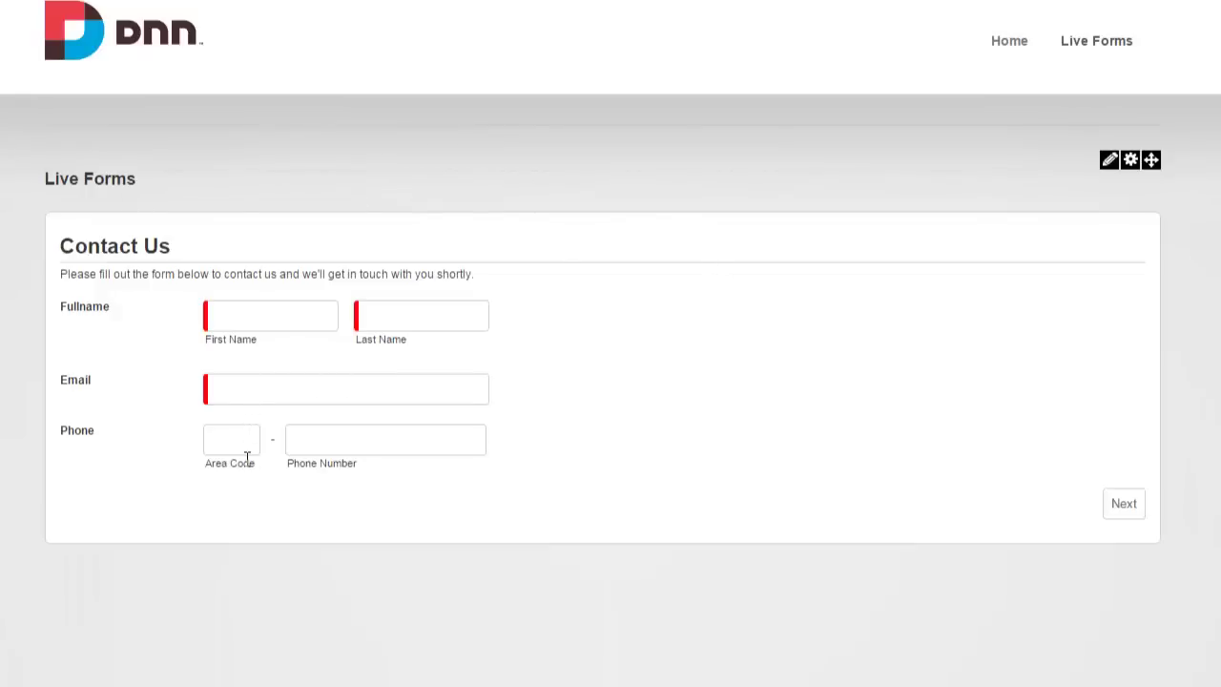
left_click(1123, 505)
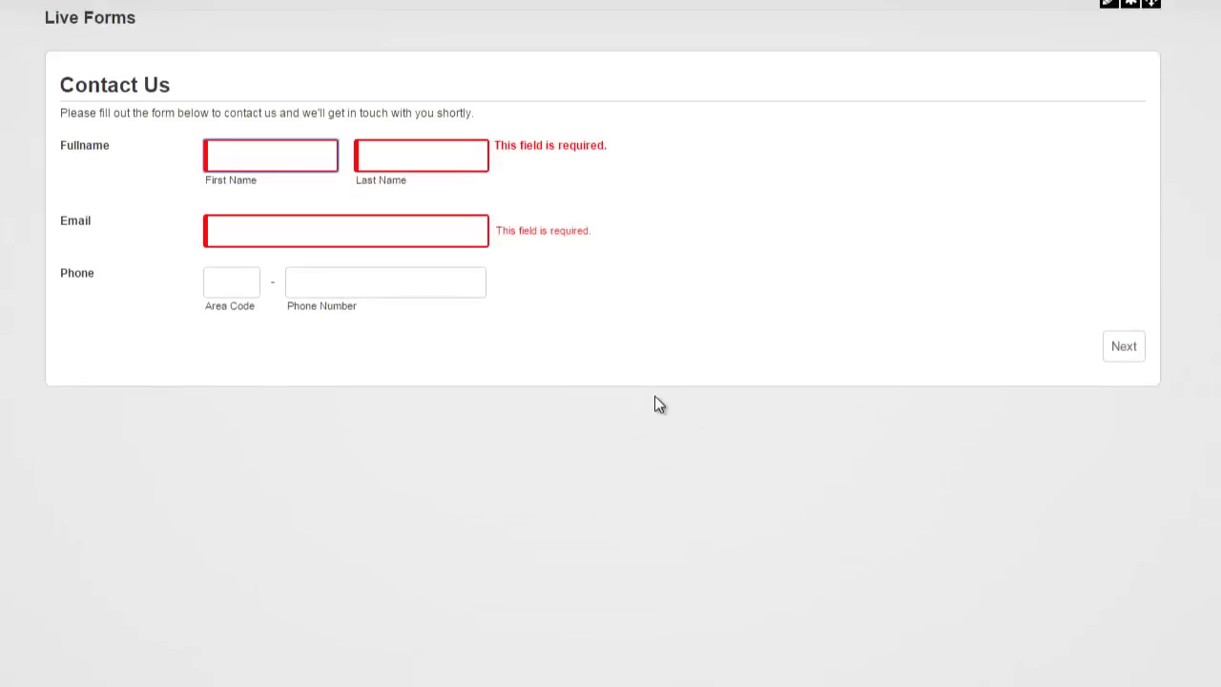
key("Tab")
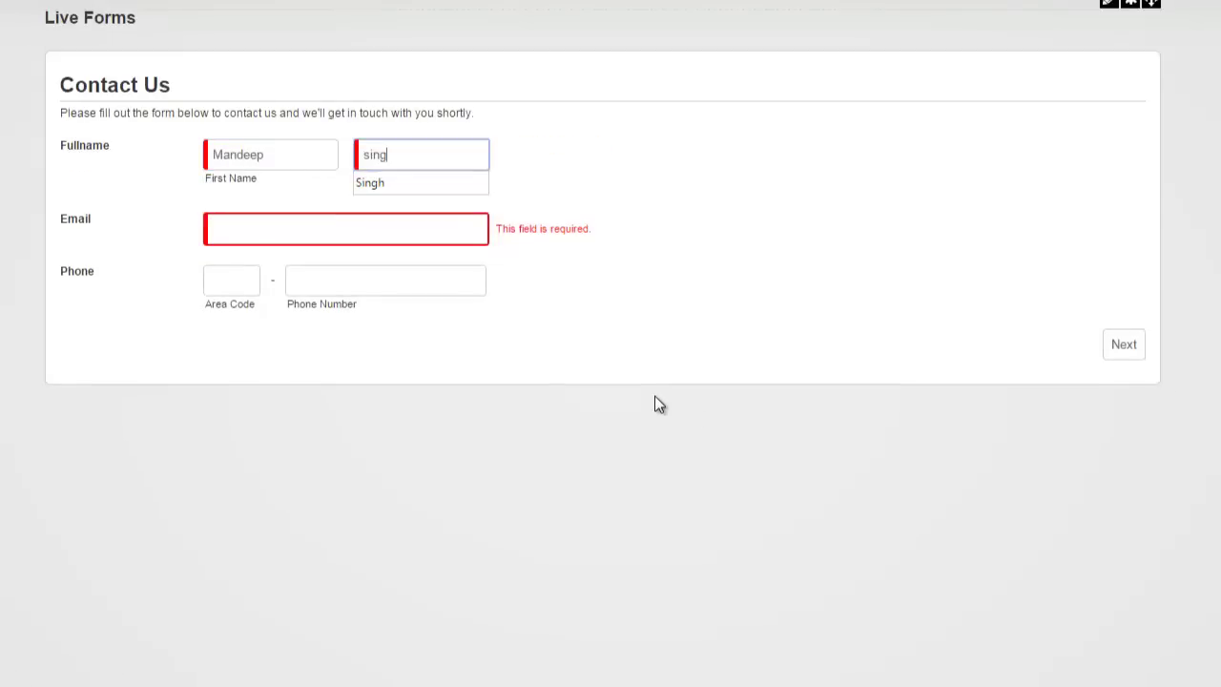
key("Tab")
type("ma")
key("Tab")
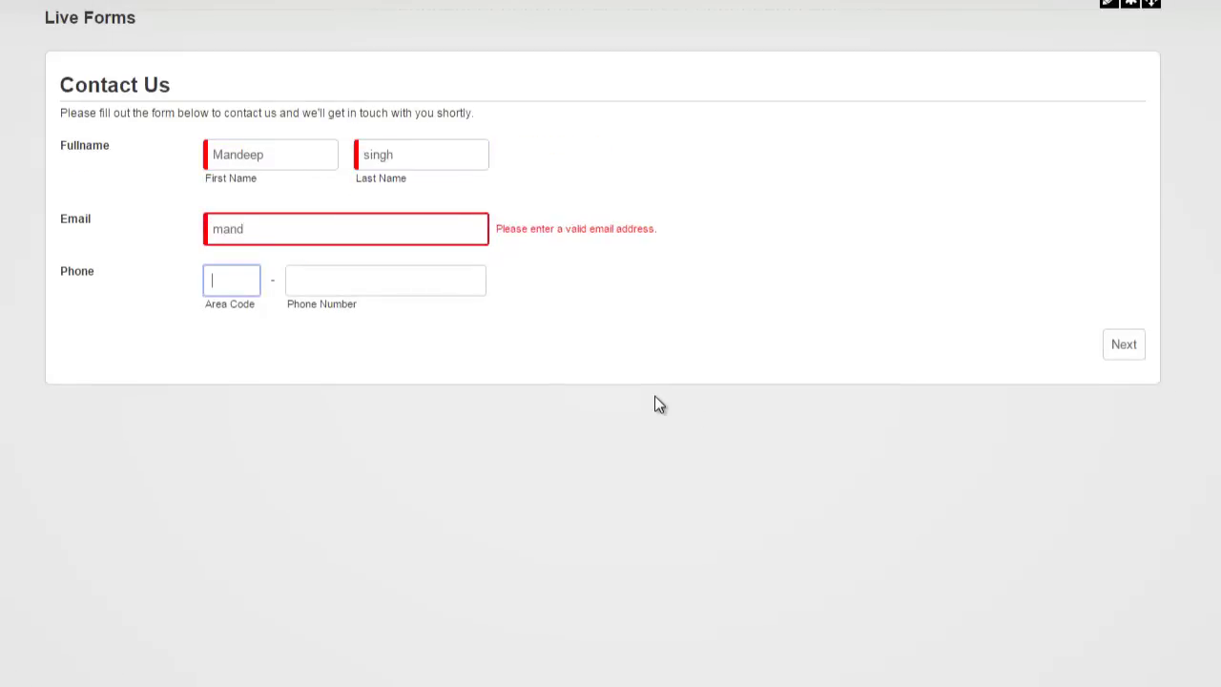
key("shift+Tab")
type("m")
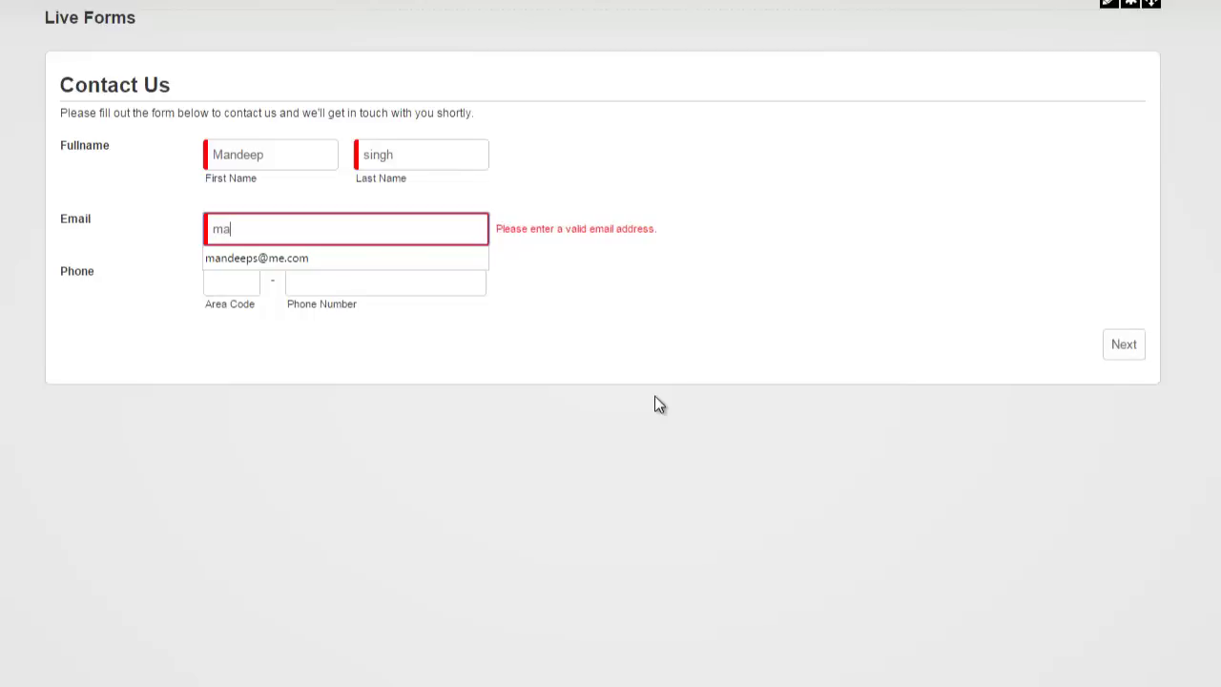
type("a")
key("Down")
key("Tab")
Advance to the form's second page and return to the first.
left_click(1123, 343)
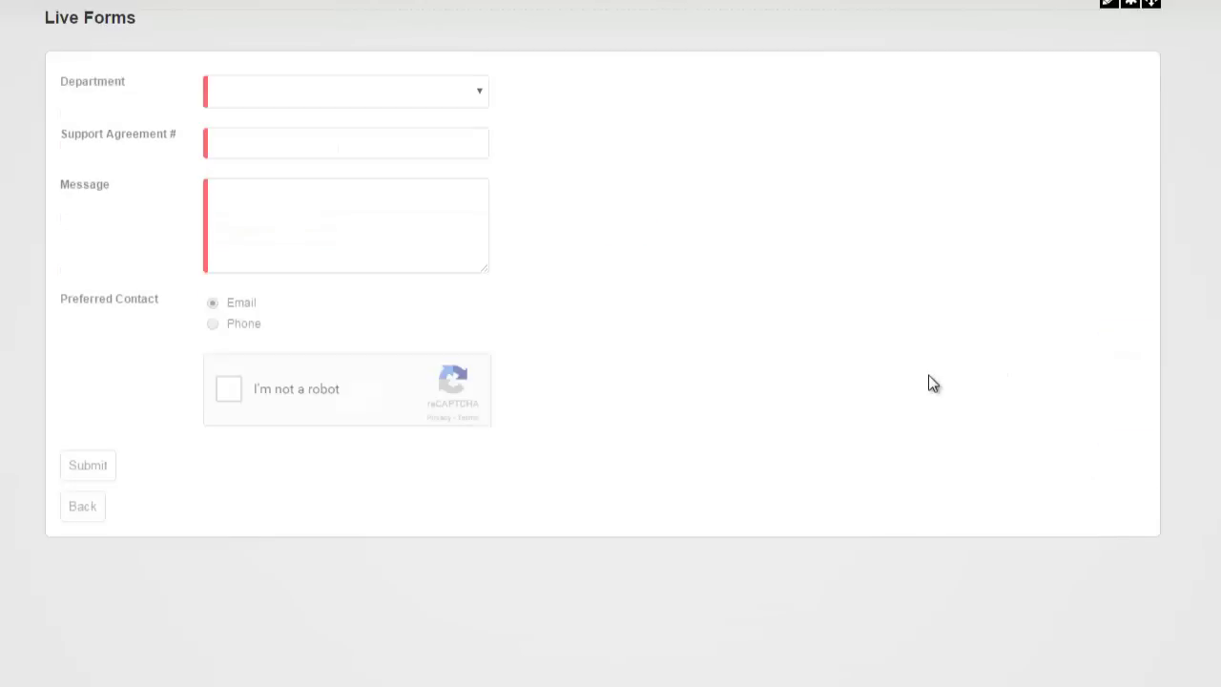
scroll(929, 382, "down", 2)
scroll(897, 372, "up", 2)
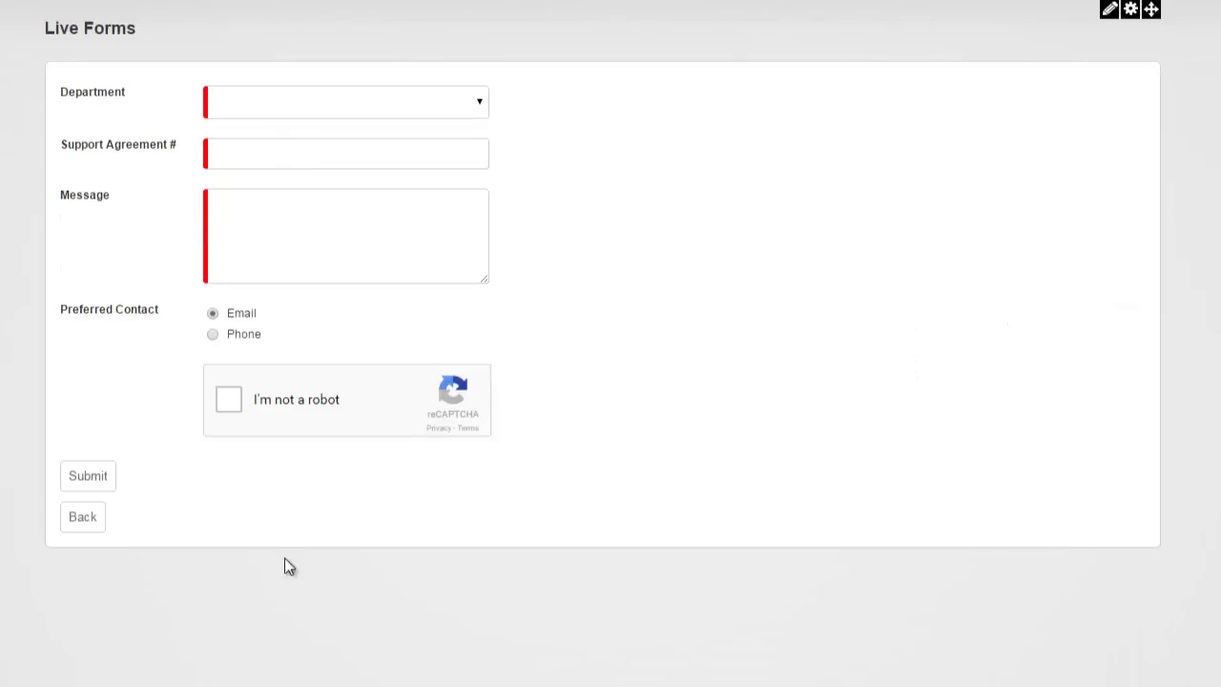
left_click(84, 519)
scroll(843, 345, "up", 3)
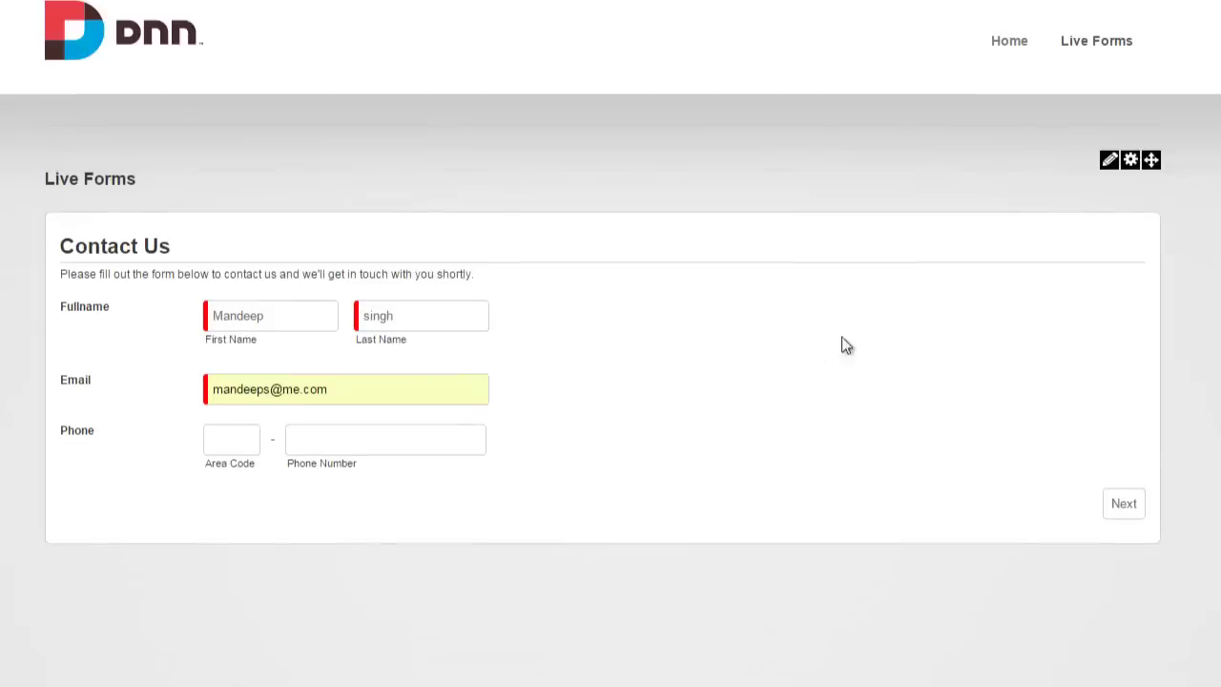
mouse_move(1126, 164)
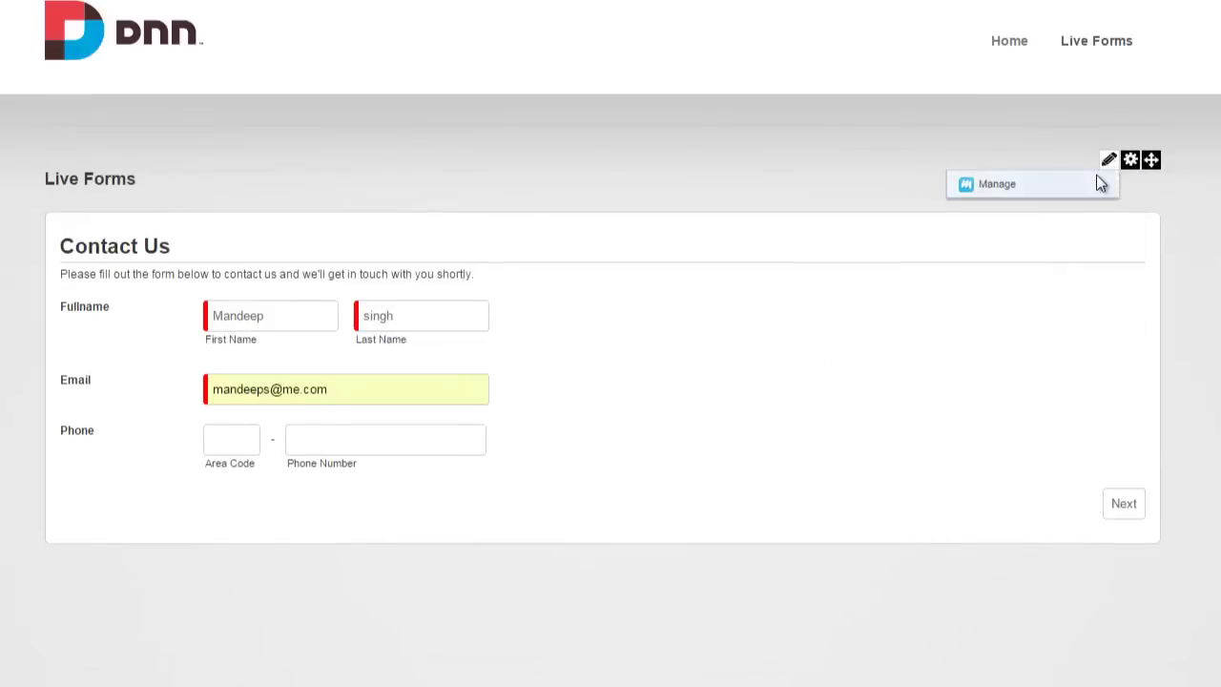
Reopen the form in Design and copy the gallery's Contact Us template to the clipboard.
left_click(1100, 183)
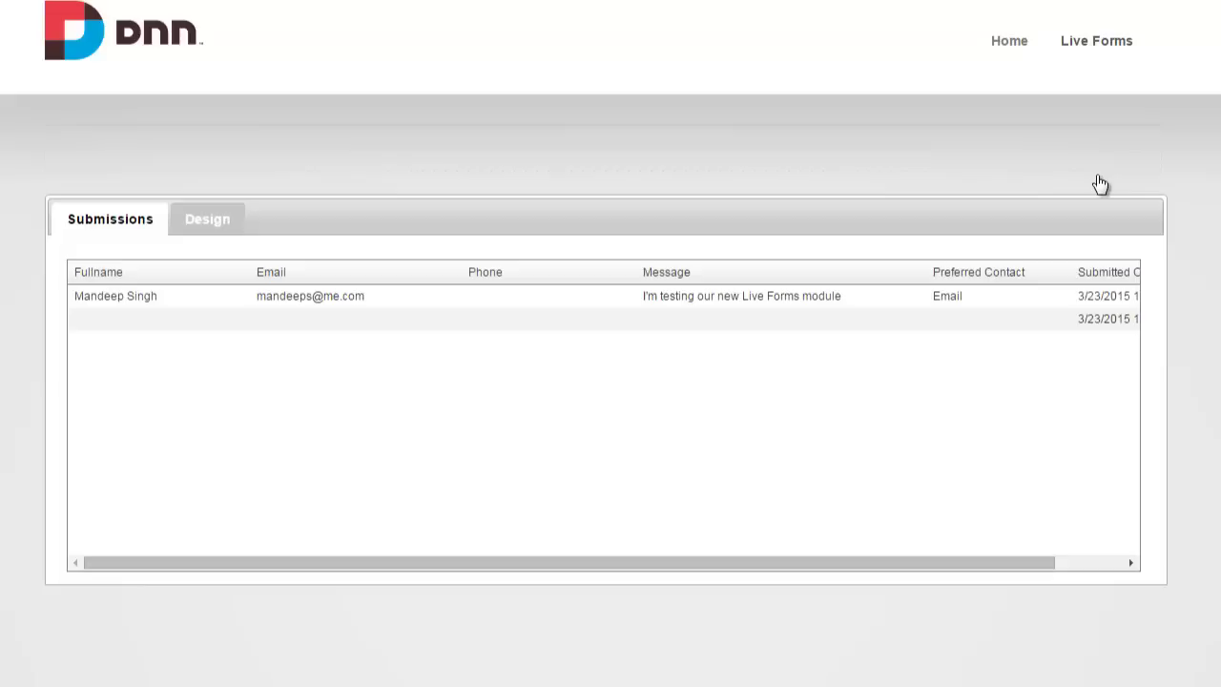
left_click(218, 231)
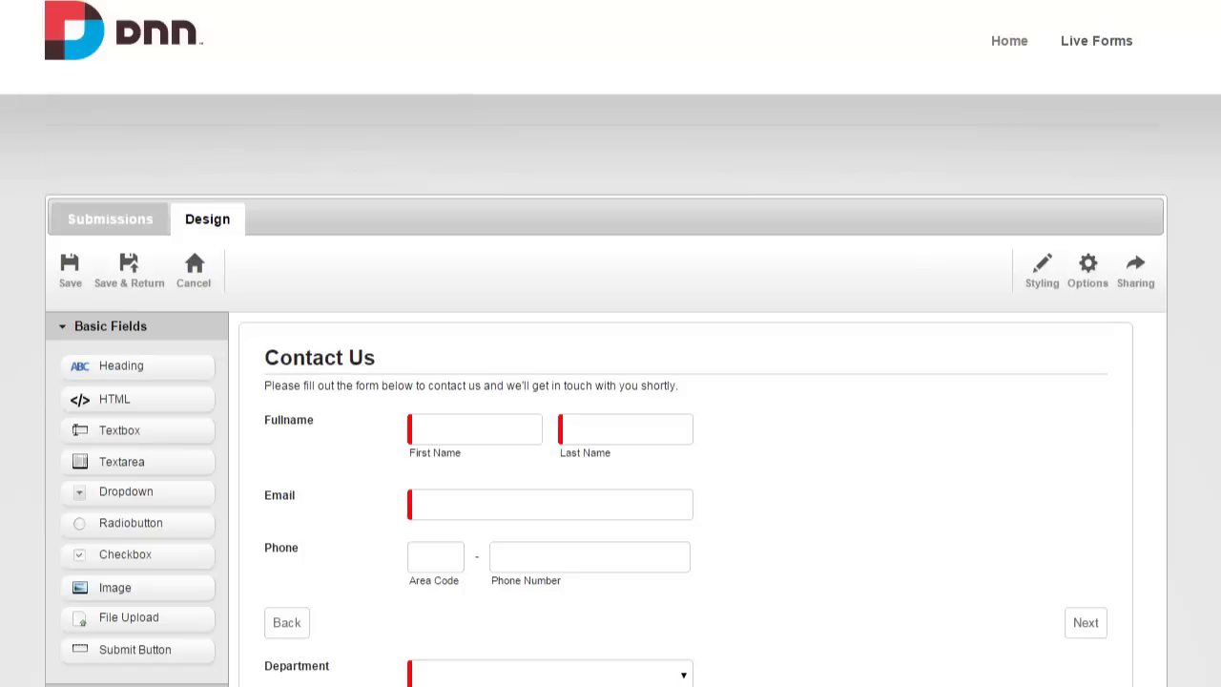
scroll(872, 228, "up", 3)
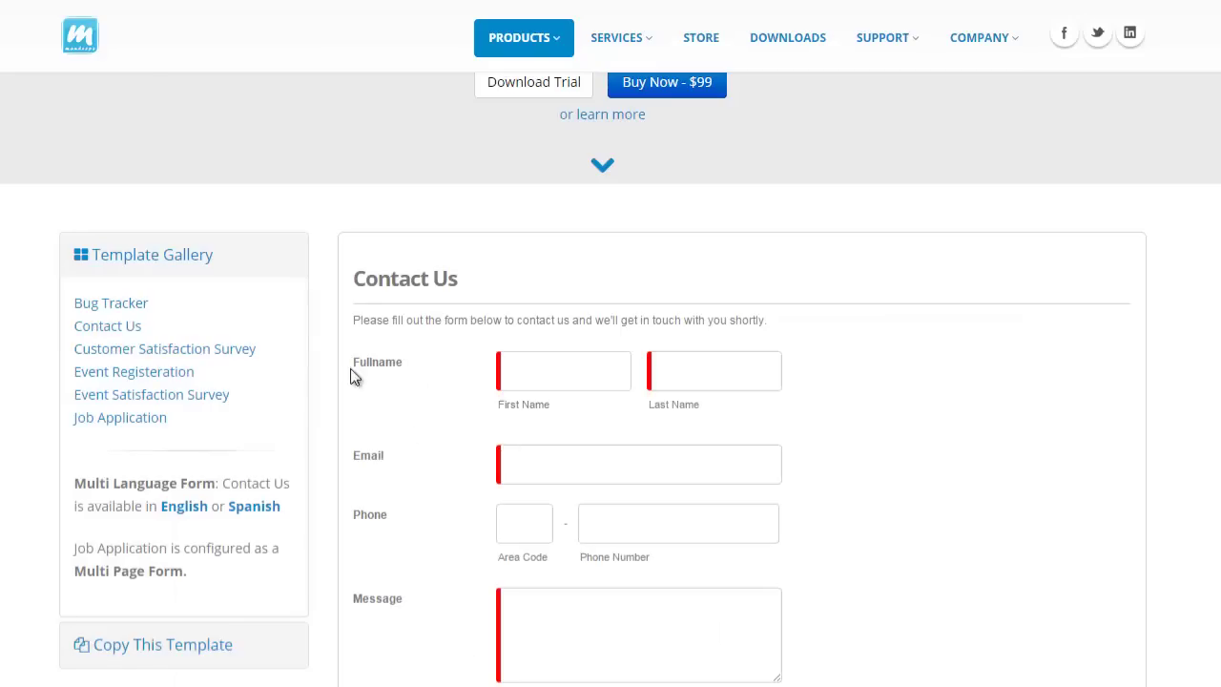
scroll(591, 445, "down", 5)
left_click(844, 603)
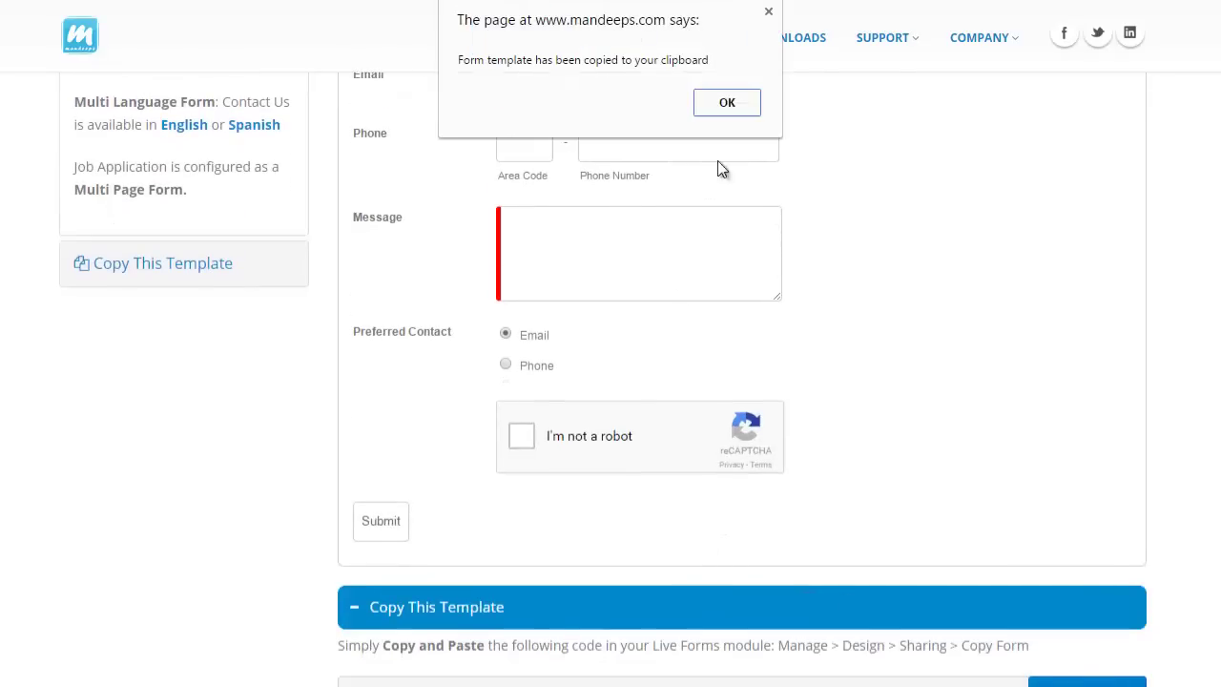
left_click(727, 103)
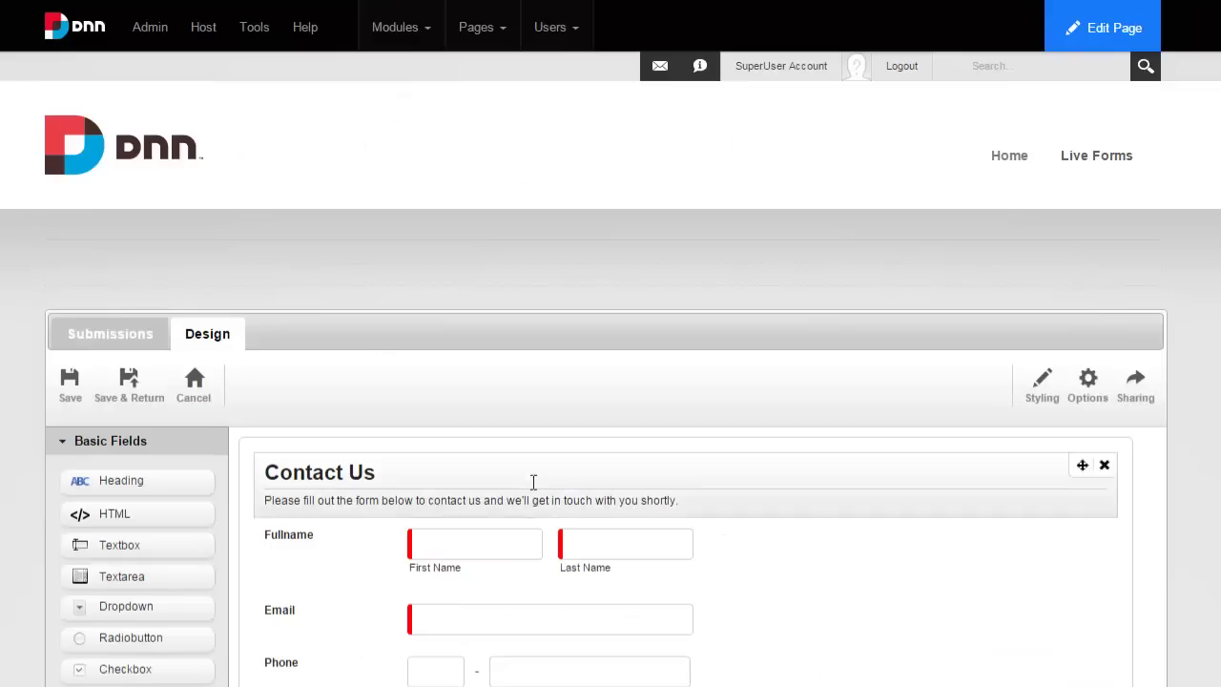
Import the copied Contact Us template script over the current form via Sharing > Copy Form.
left_click(1138, 405)
left_click(270, 401)
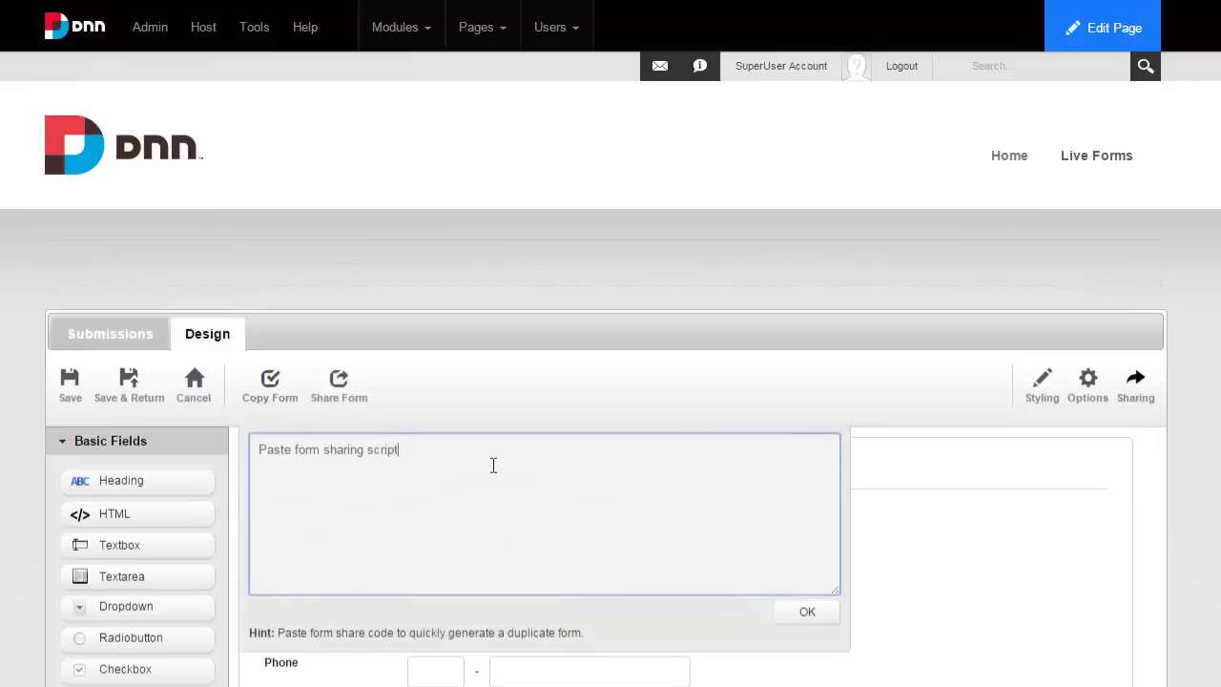
key("ctrl+a")
key("ctrl+v")
left_click(806, 612)
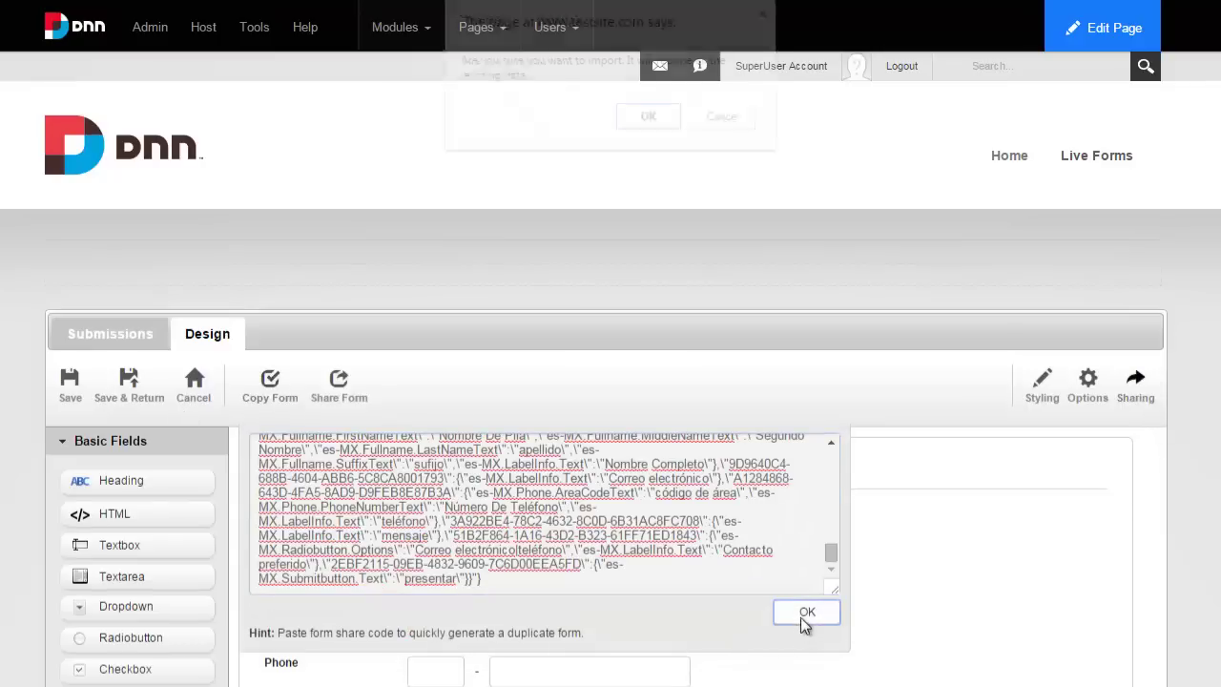
left_click(648, 118)
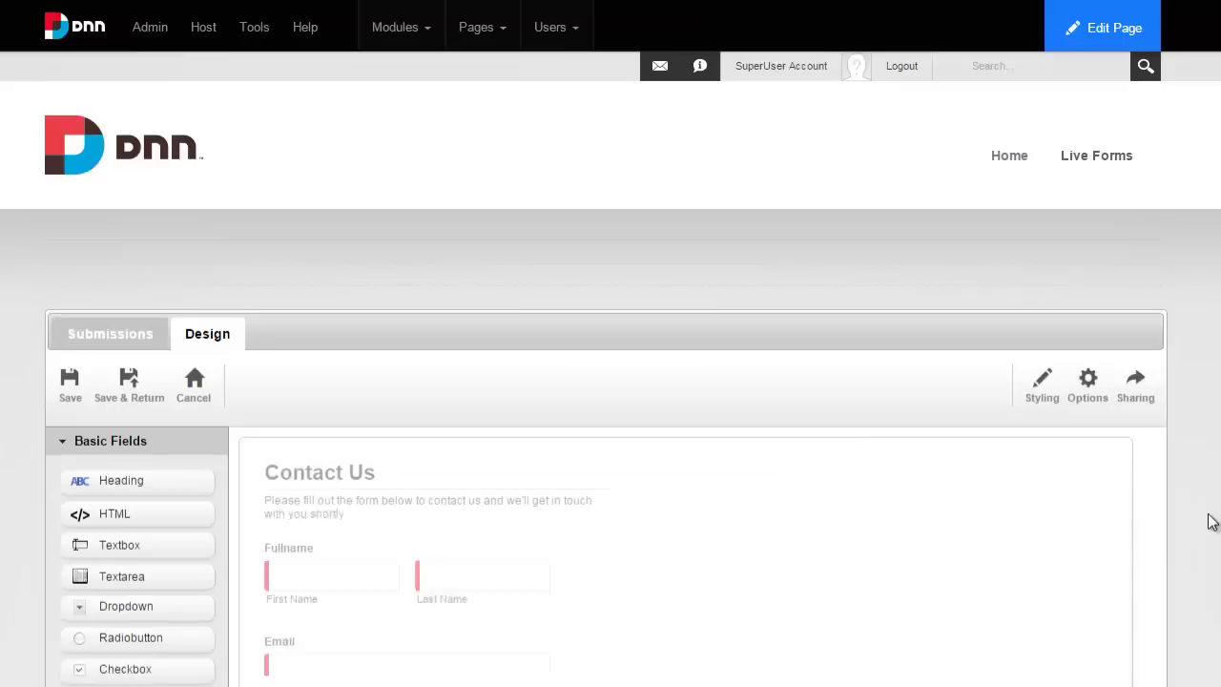
Select the reCAPTCHA field and confirm its Site Key.
scroll(1202, 578, "down", 3)
left_click(966, 639)
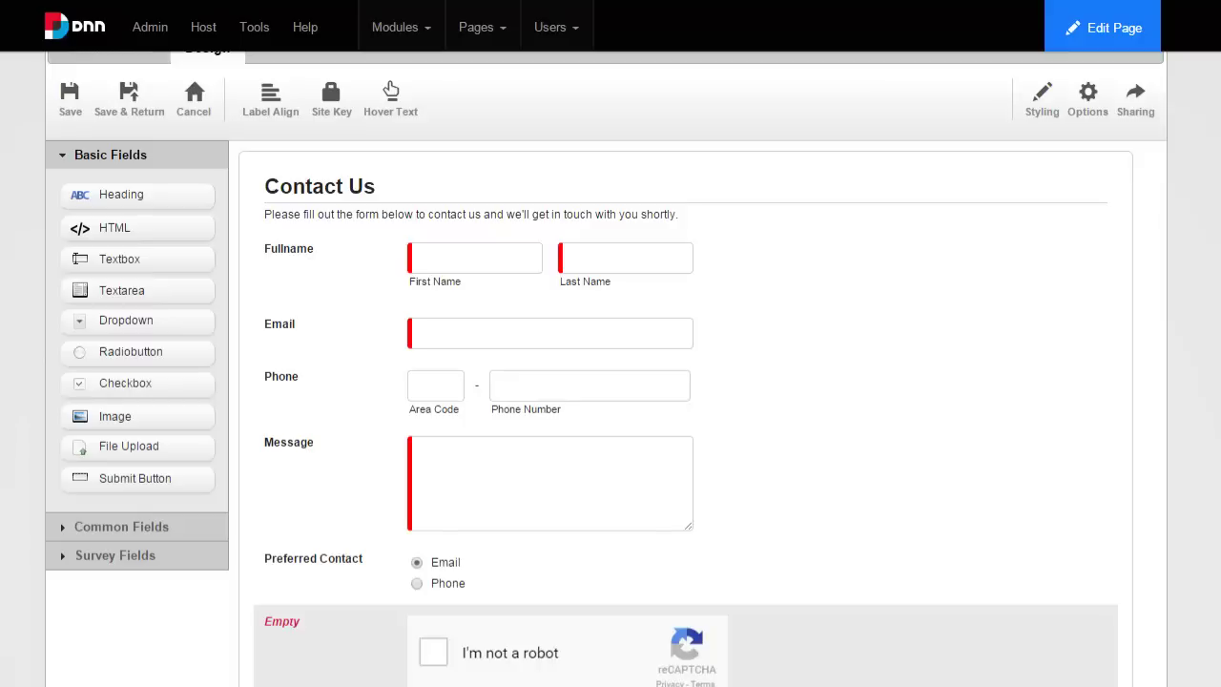
left_click(341, 118)
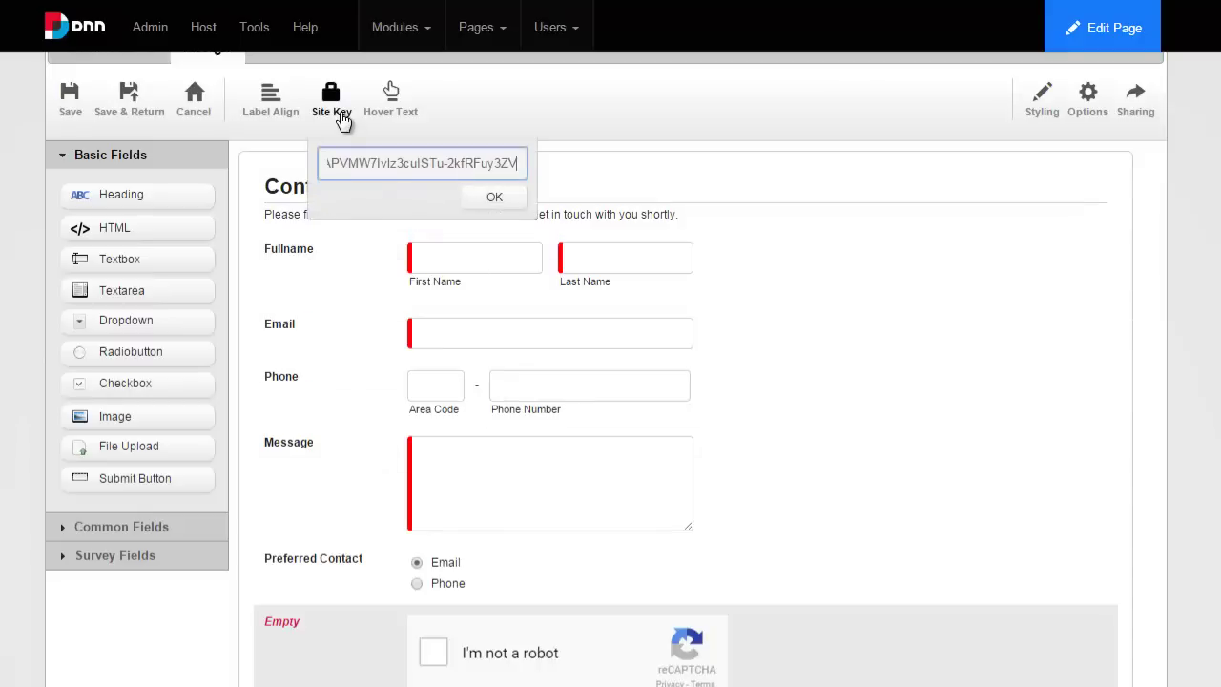
left_click(342, 119)
scroll(343, 120, "up", 3)
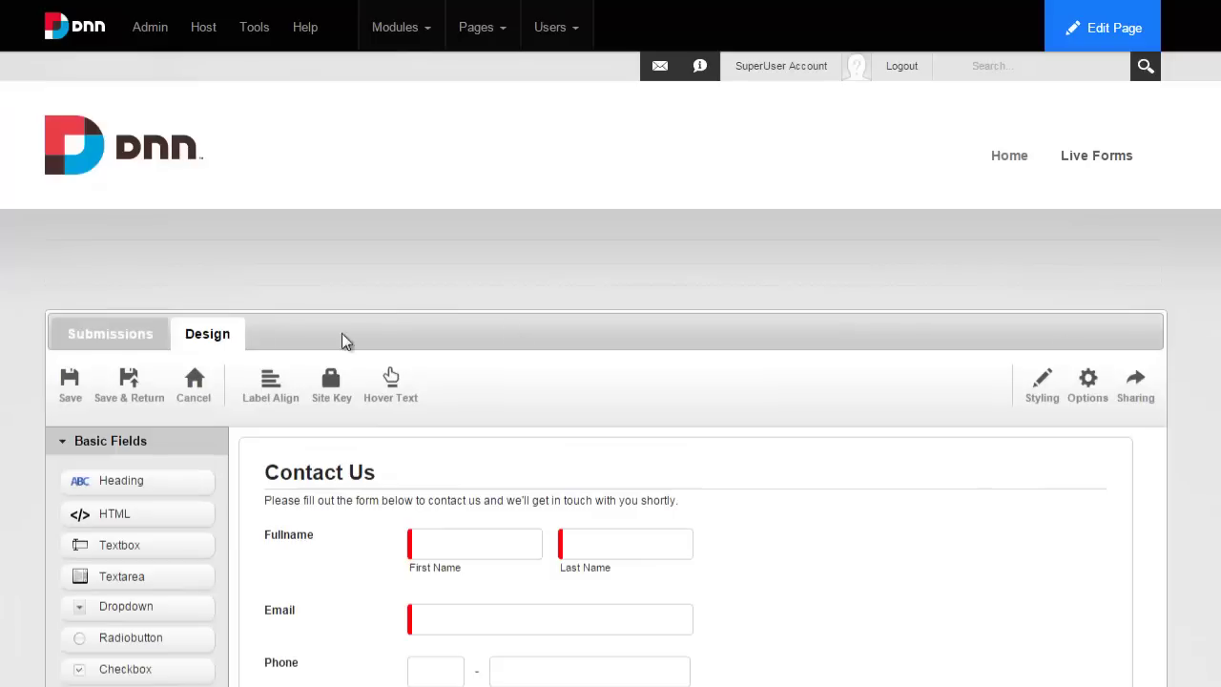
Save the imported form and go to Admin > Languages.
left_click(71, 384)
mouse_move(162, 48)
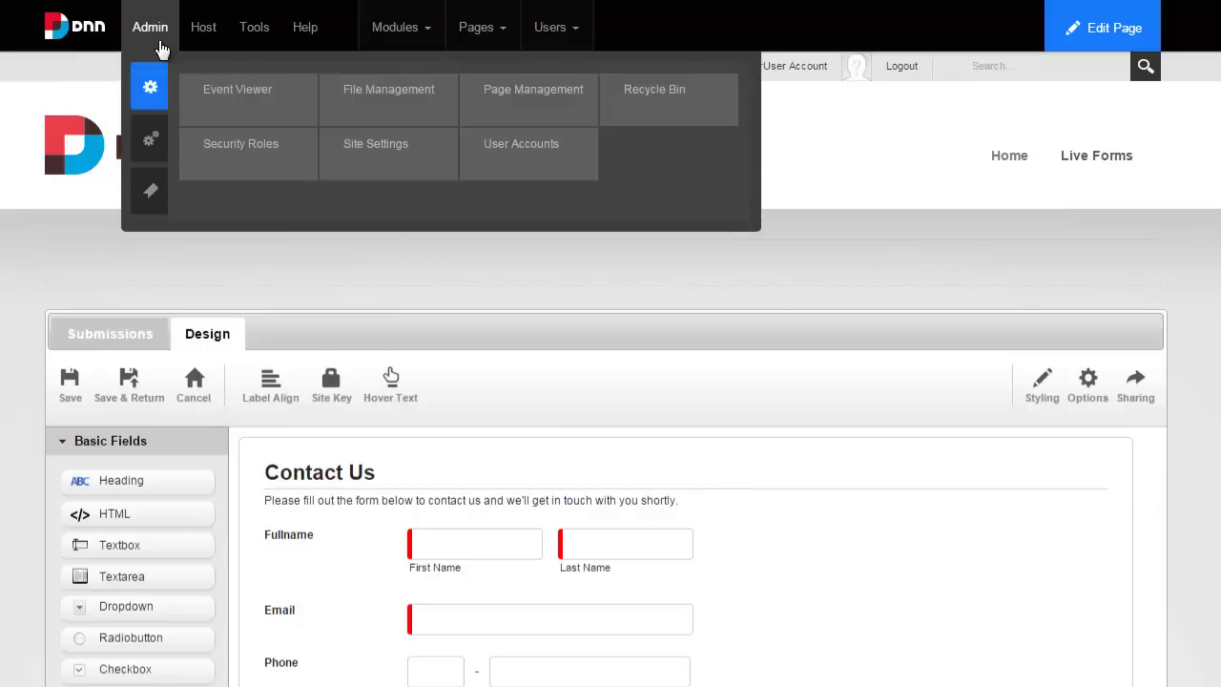
mouse_move(149, 138)
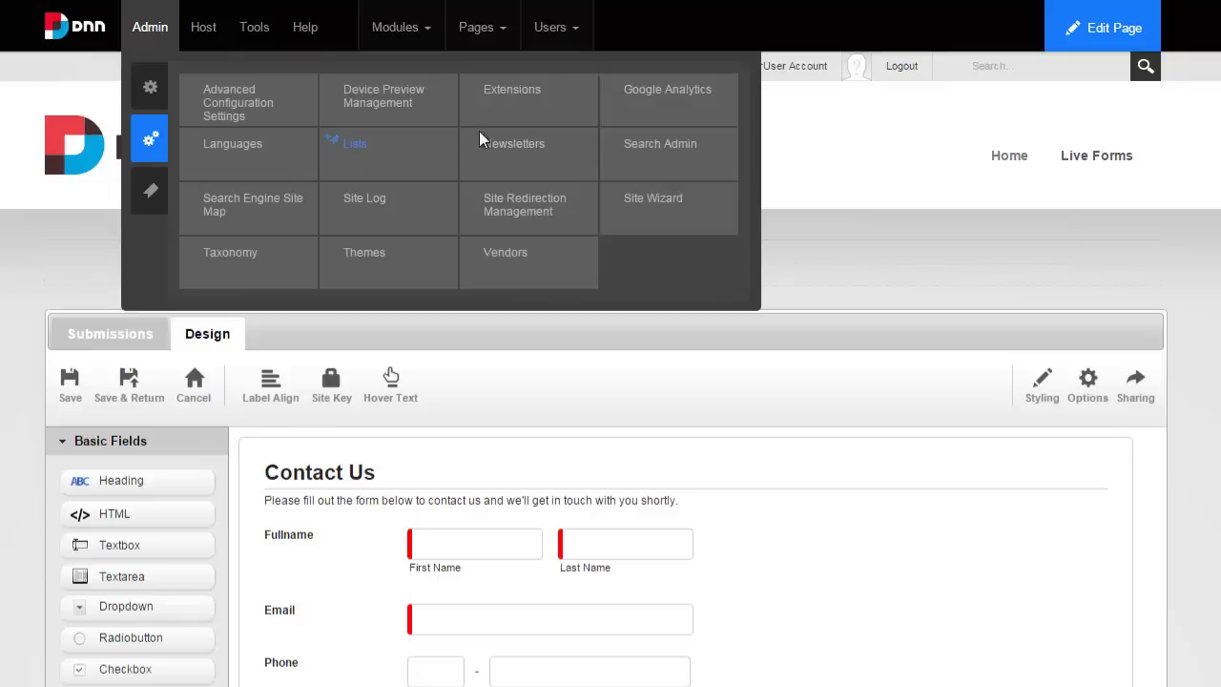
left_click(256, 145)
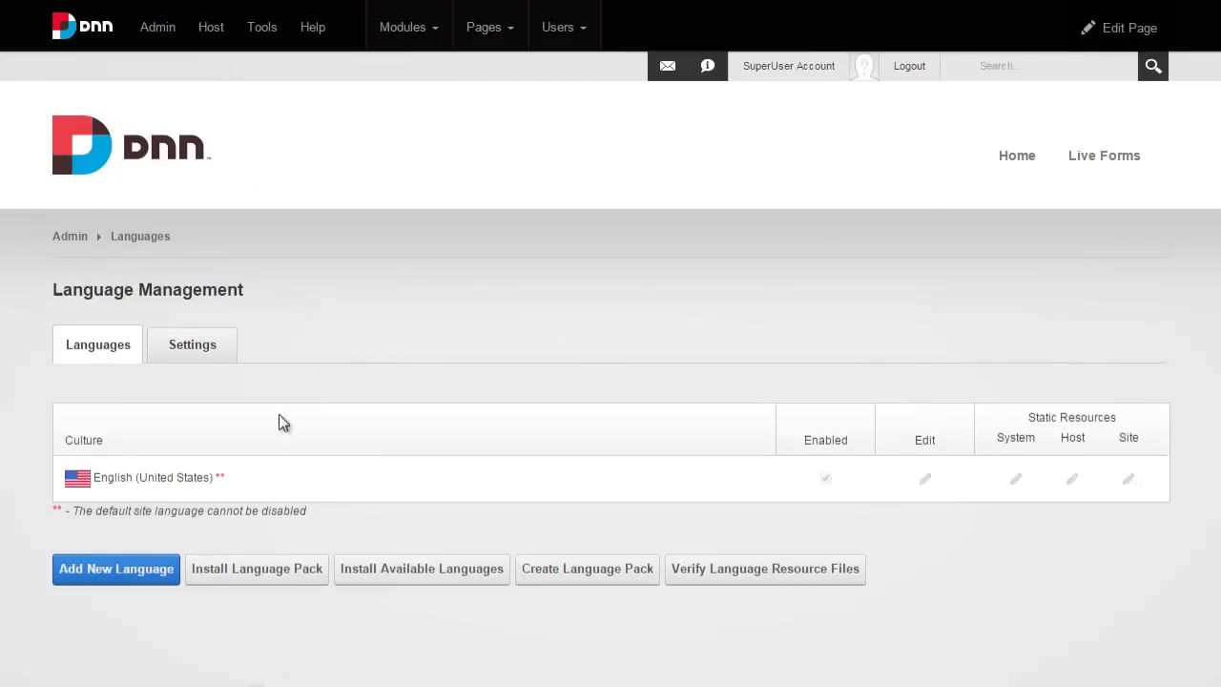
Add Spanish (Mexico) as a new site language.
left_click(124, 577)
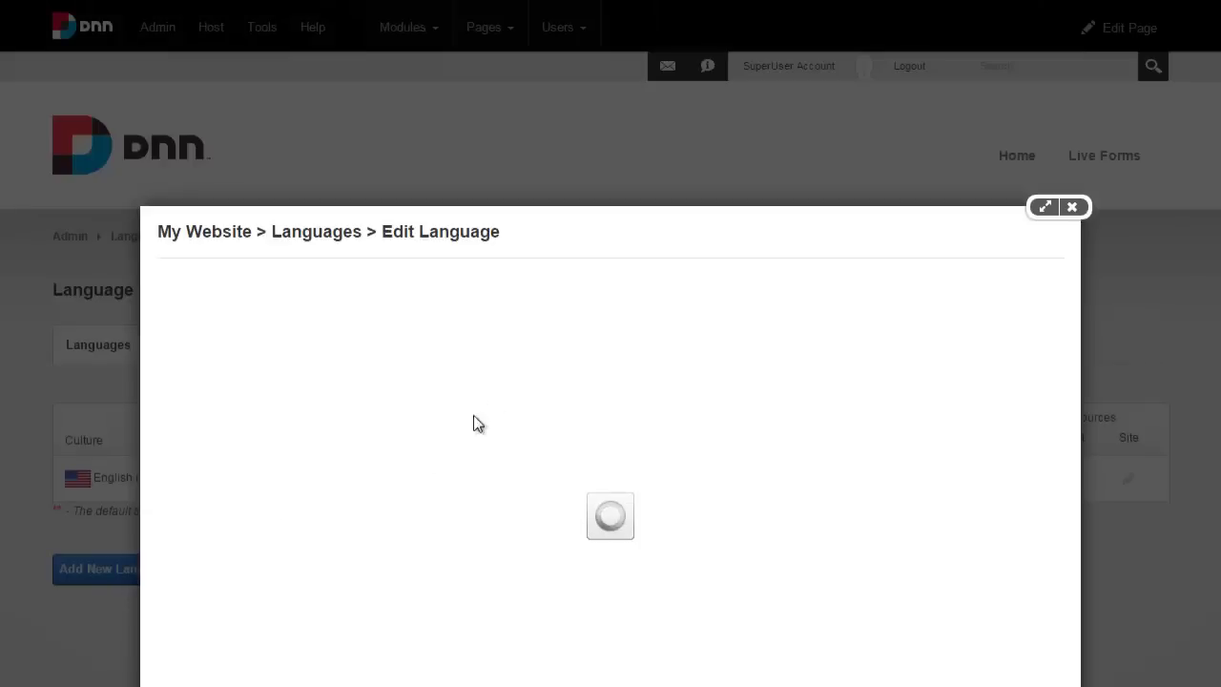
left_click(626, 360)
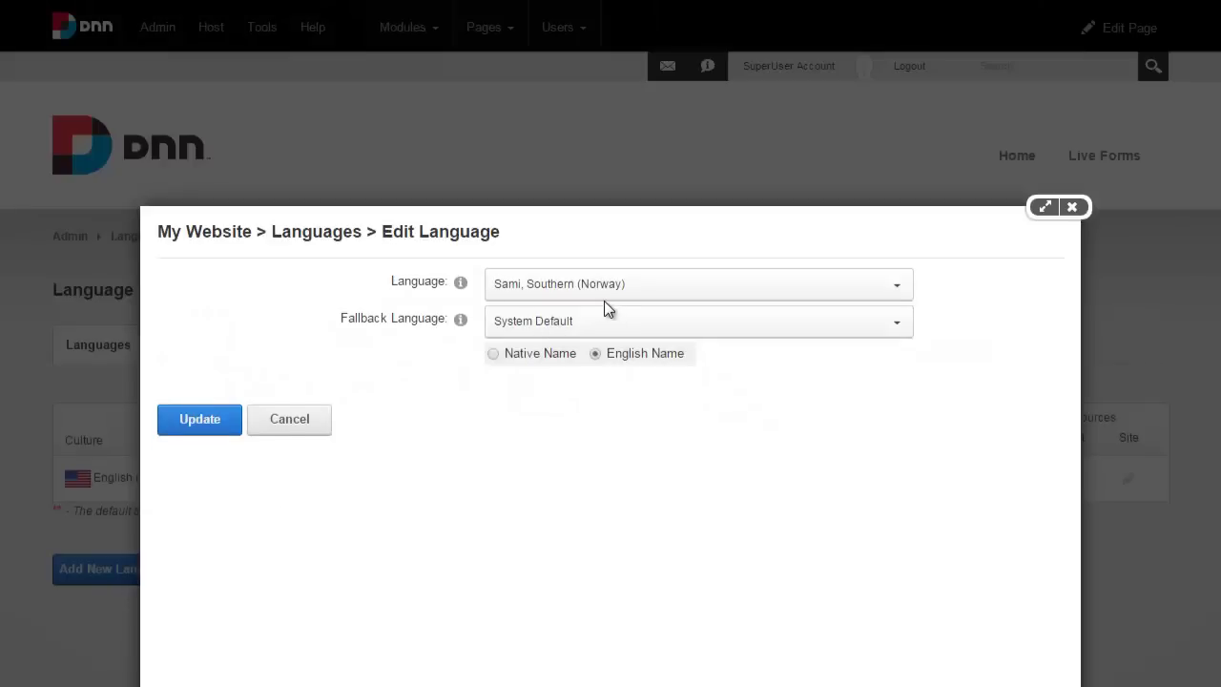
left_click(600, 295)
key("Down")
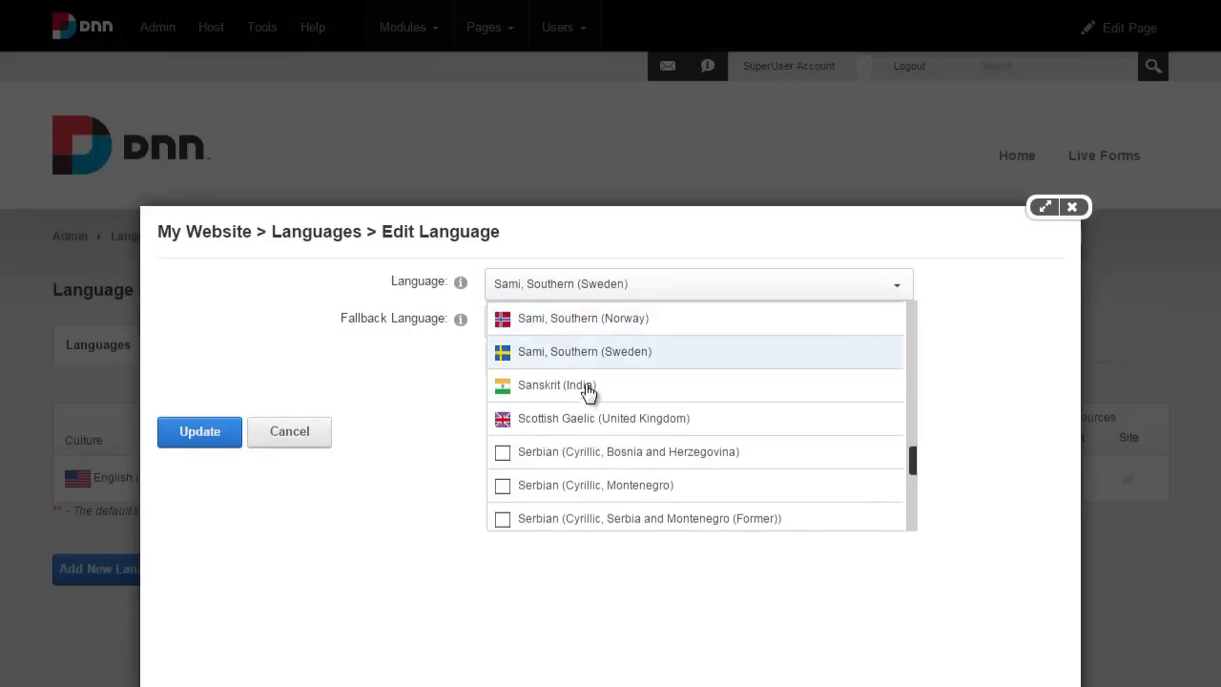
scroll(586, 393, "down", 8)
scroll(589, 395, "down", 8)
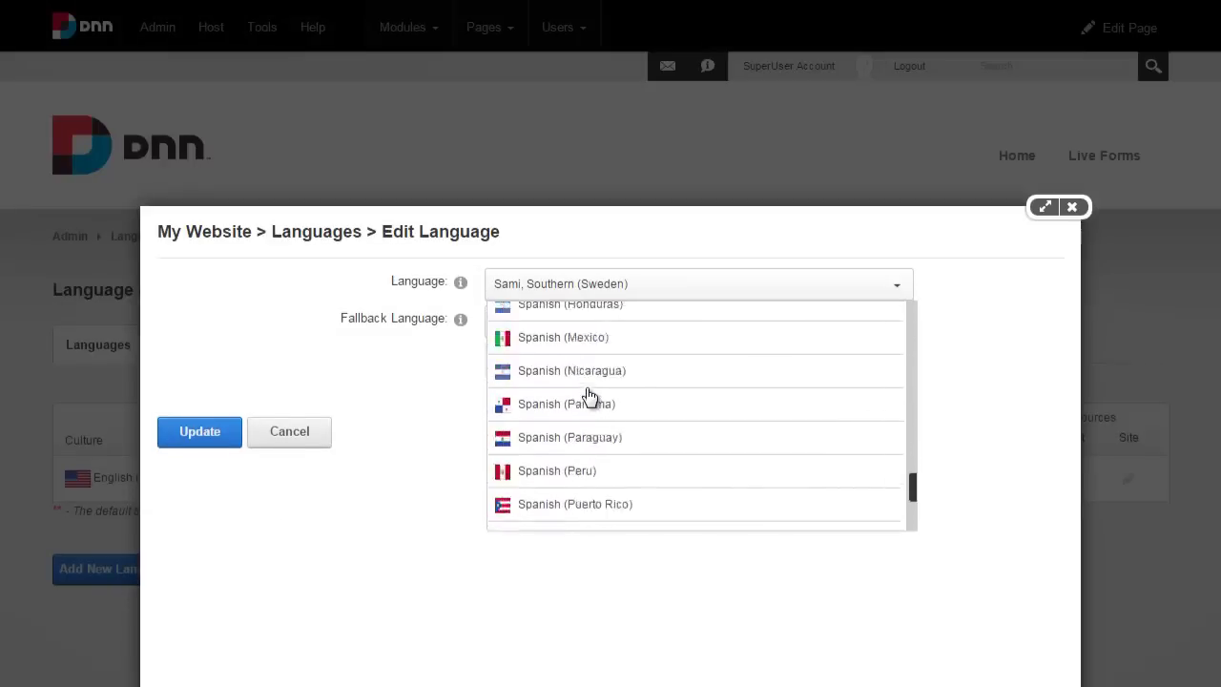
scroll(589, 395, "up", 6)
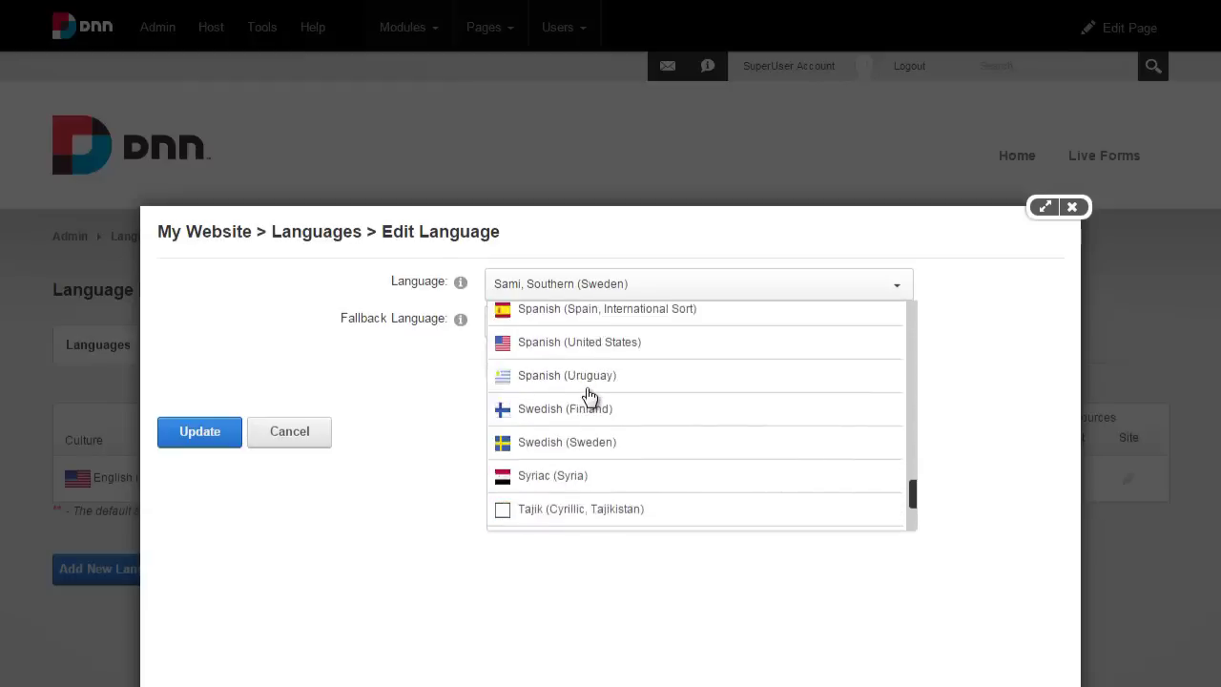
left_click(572, 344)
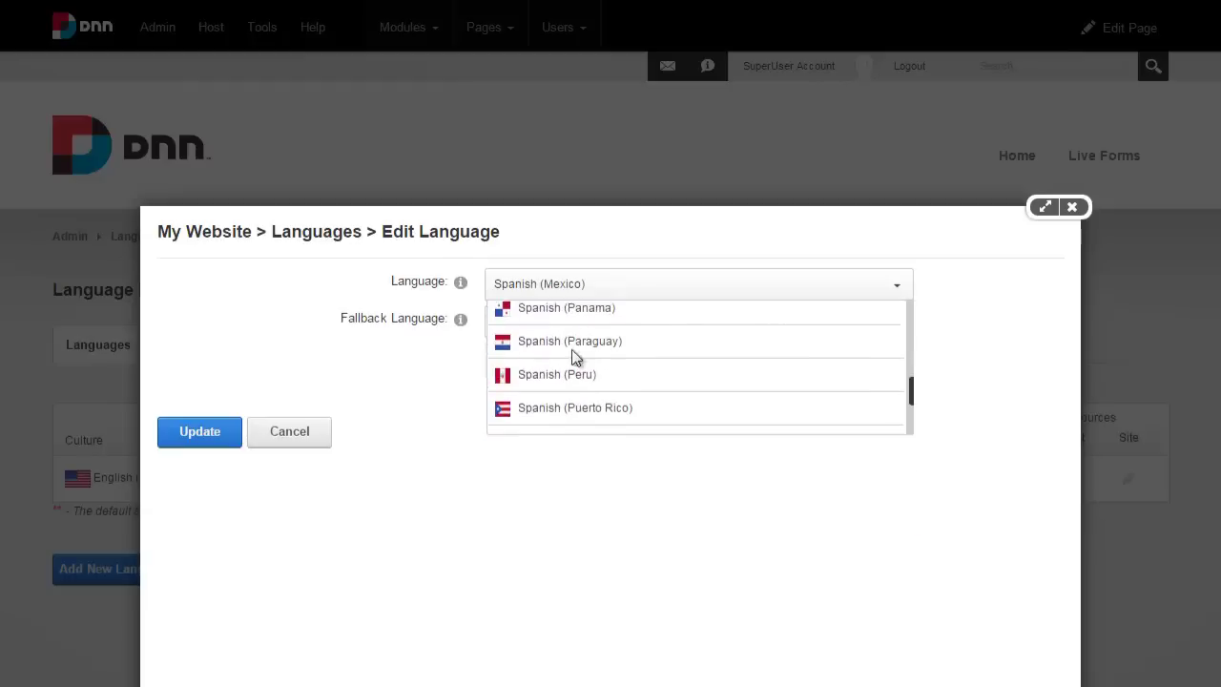
left_click(219, 440)
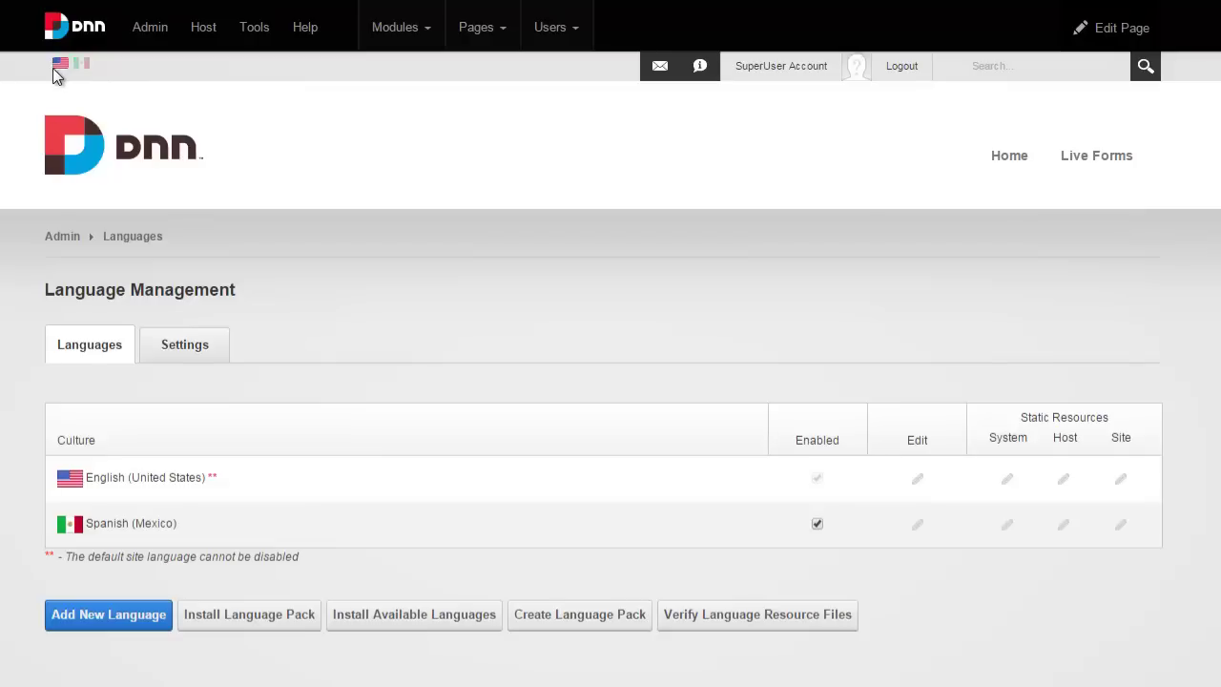
Switch the site to Spanish (Mexico) and reopen the form designer in edit mode.
left_click(84, 70)
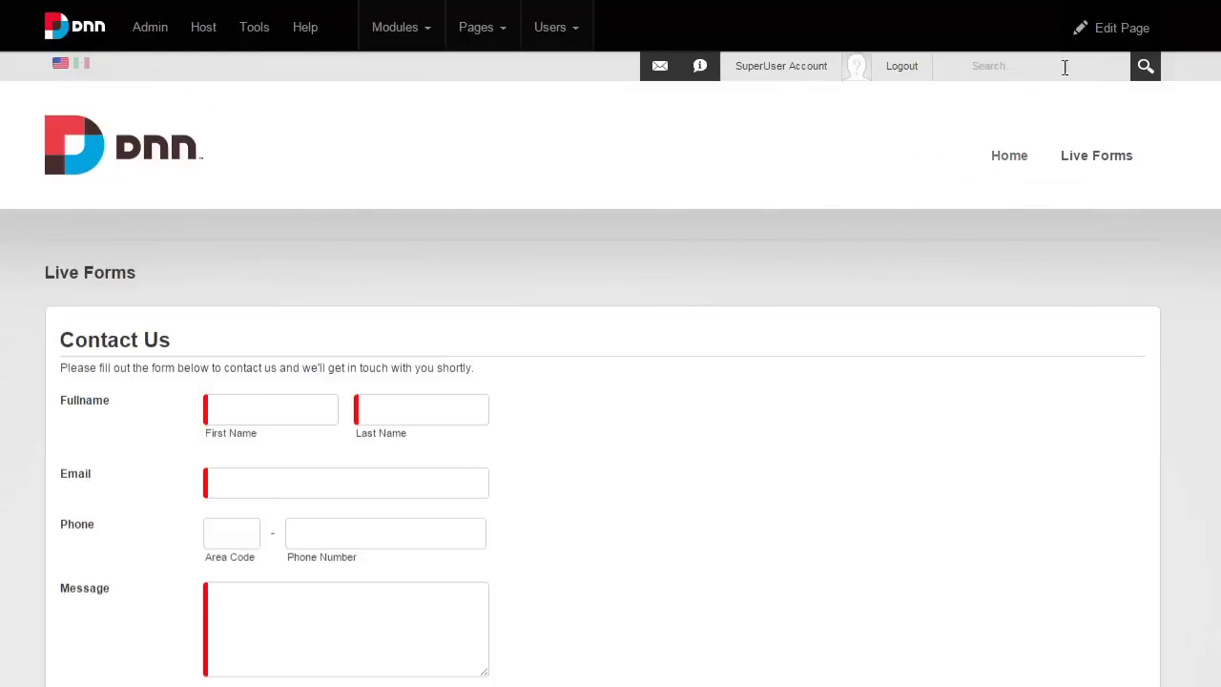
mouse_move(1082, 47)
left_click(1014, 85)
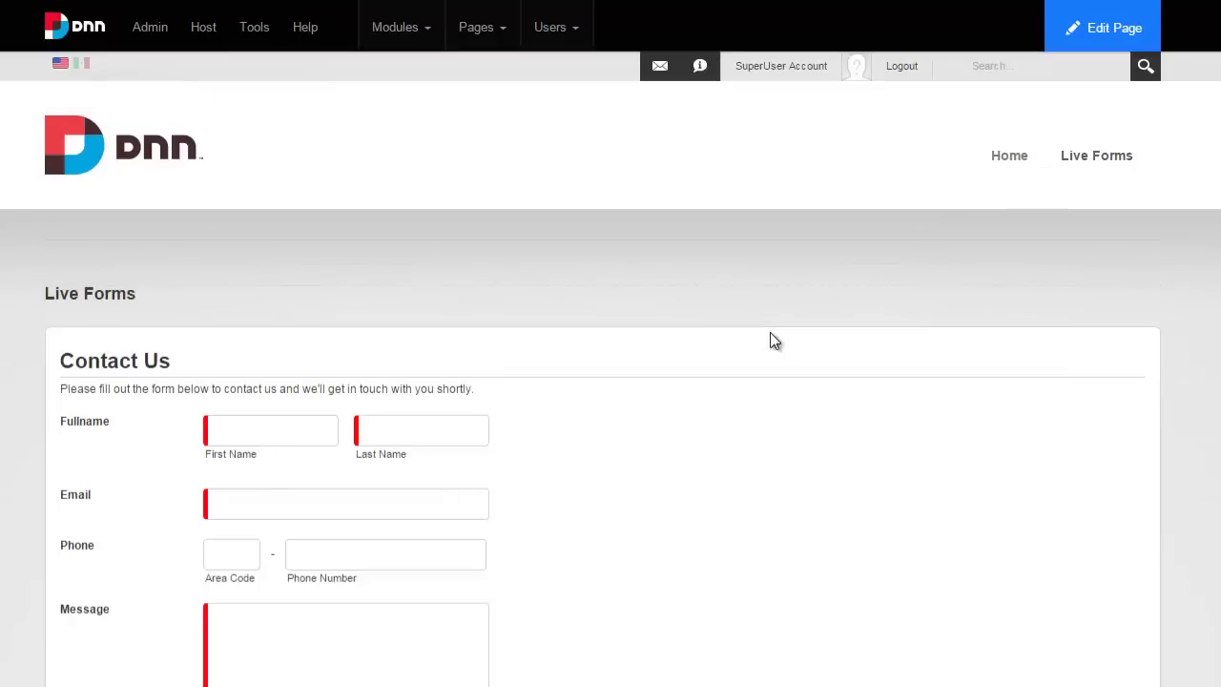
mouse_move(773, 342)
mouse_move(1107, 281)
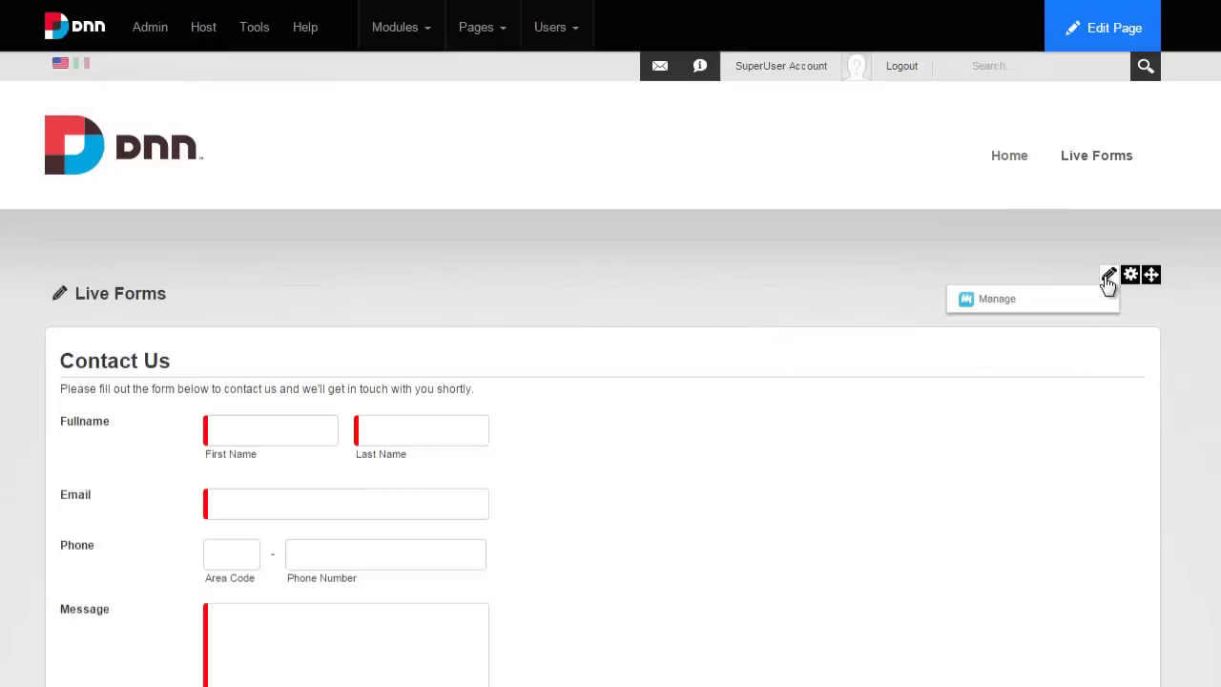
left_click(1092, 301)
left_click(198, 336)
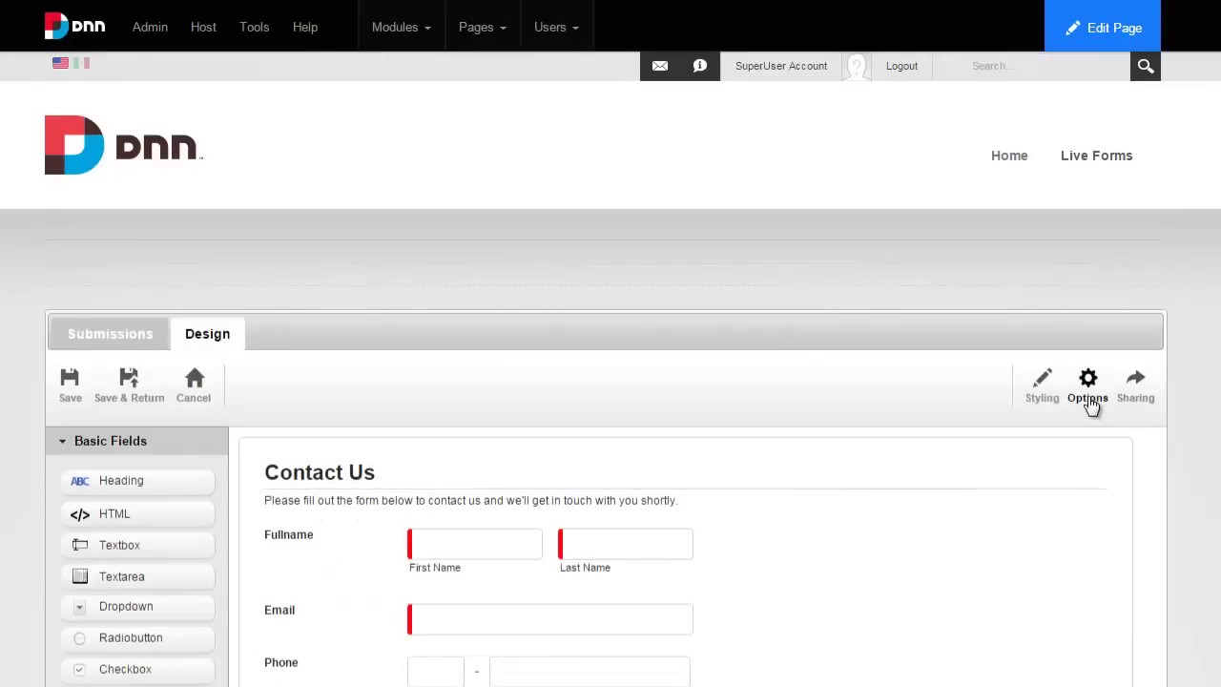
Show the form's Spanish (Mexico) translations in the Languages dialog.
left_click(1087, 386)
left_click(468, 393)
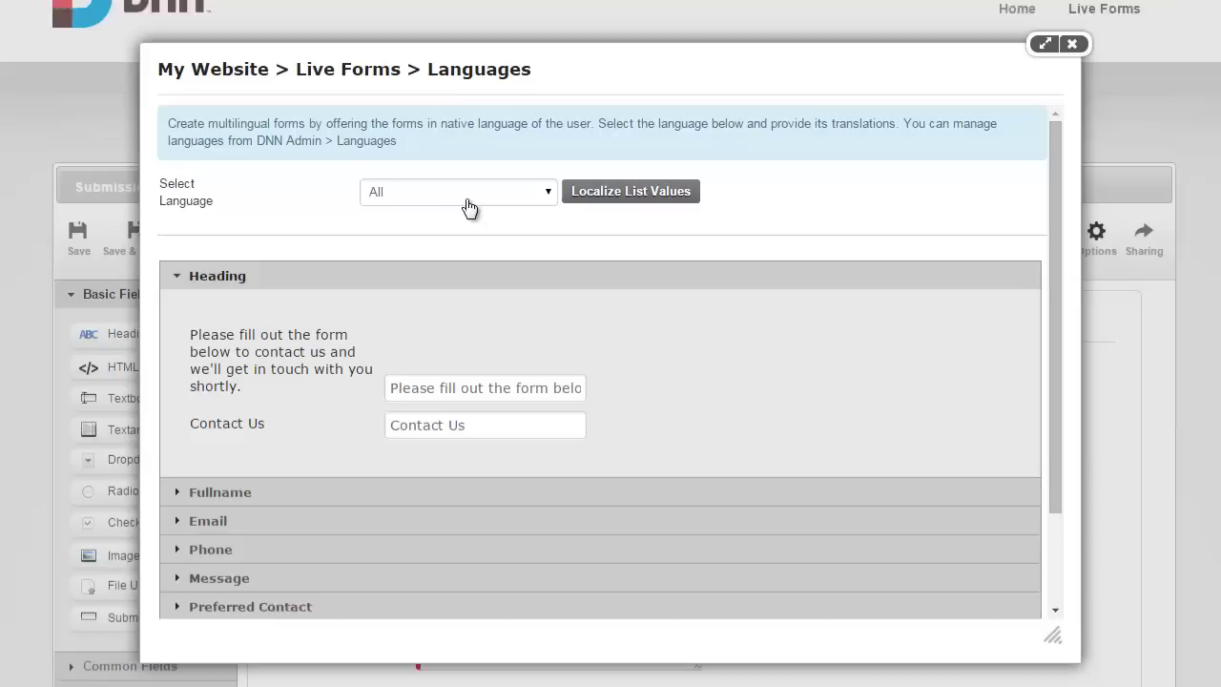
left_click(463, 179)
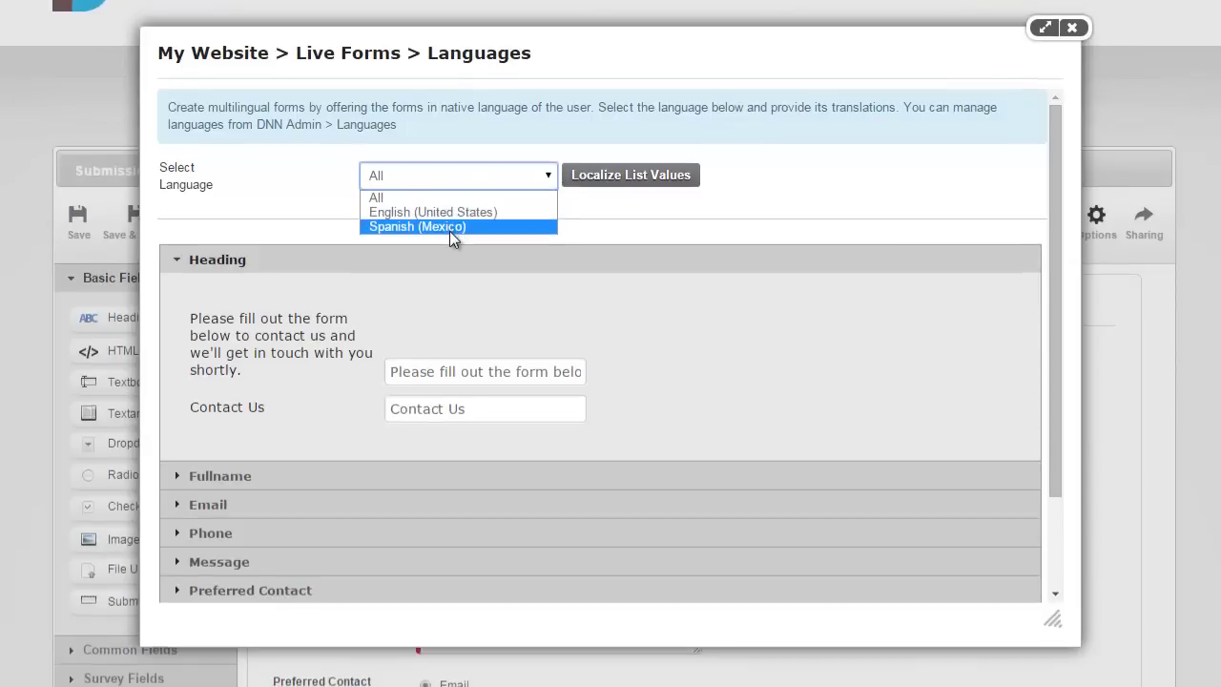
left_click(449, 231)
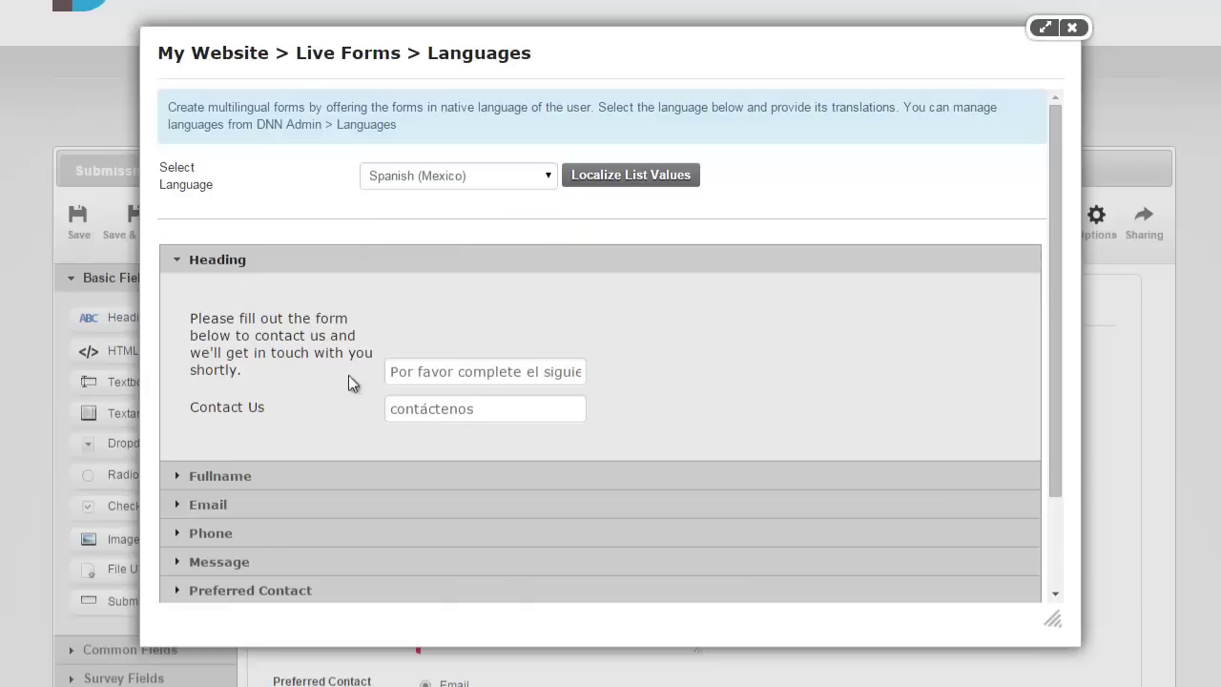
Expand Fullname, Email, Phone, Message and Heading translations, then cancel without saving.
left_click(295, 475)
scroll(295, 442, "down", 5)
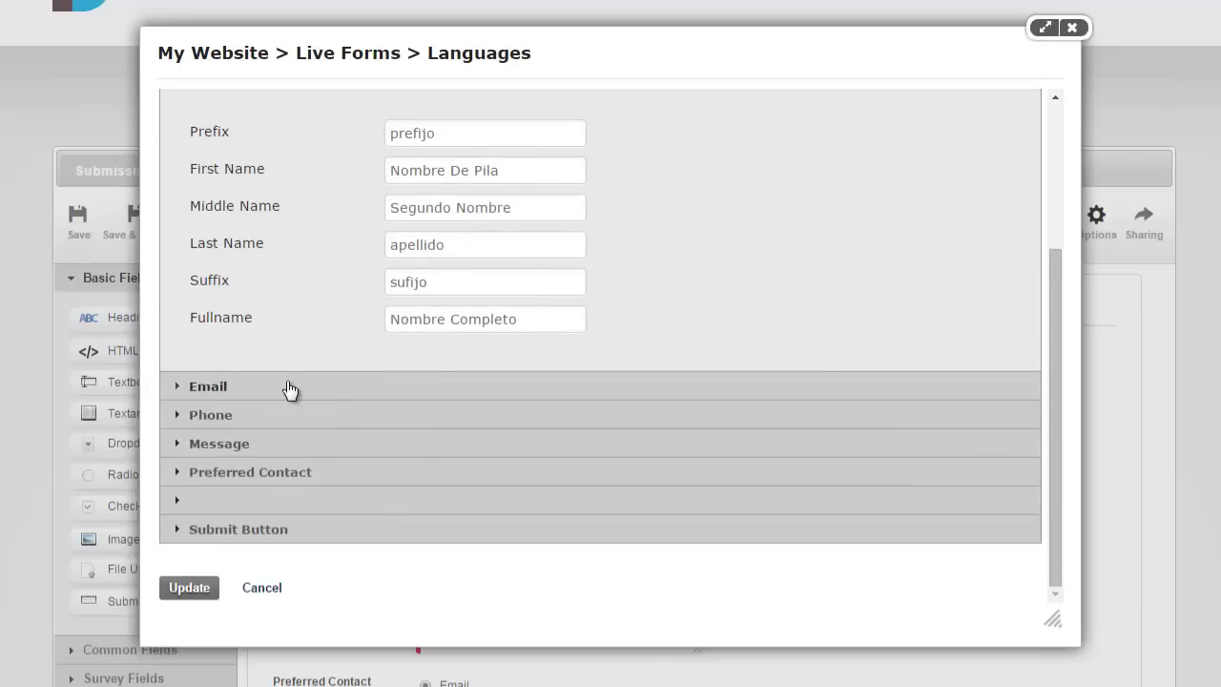
left_click(290, 391)
left_click(285, 415)
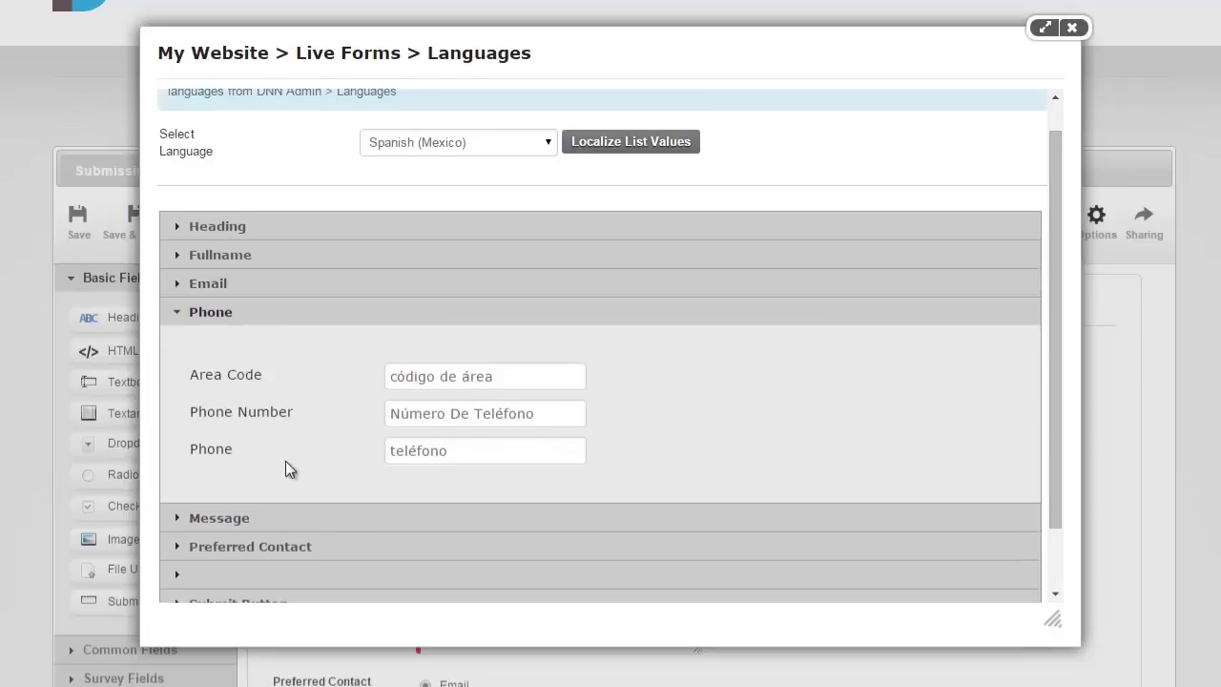
left_click(282, 517)
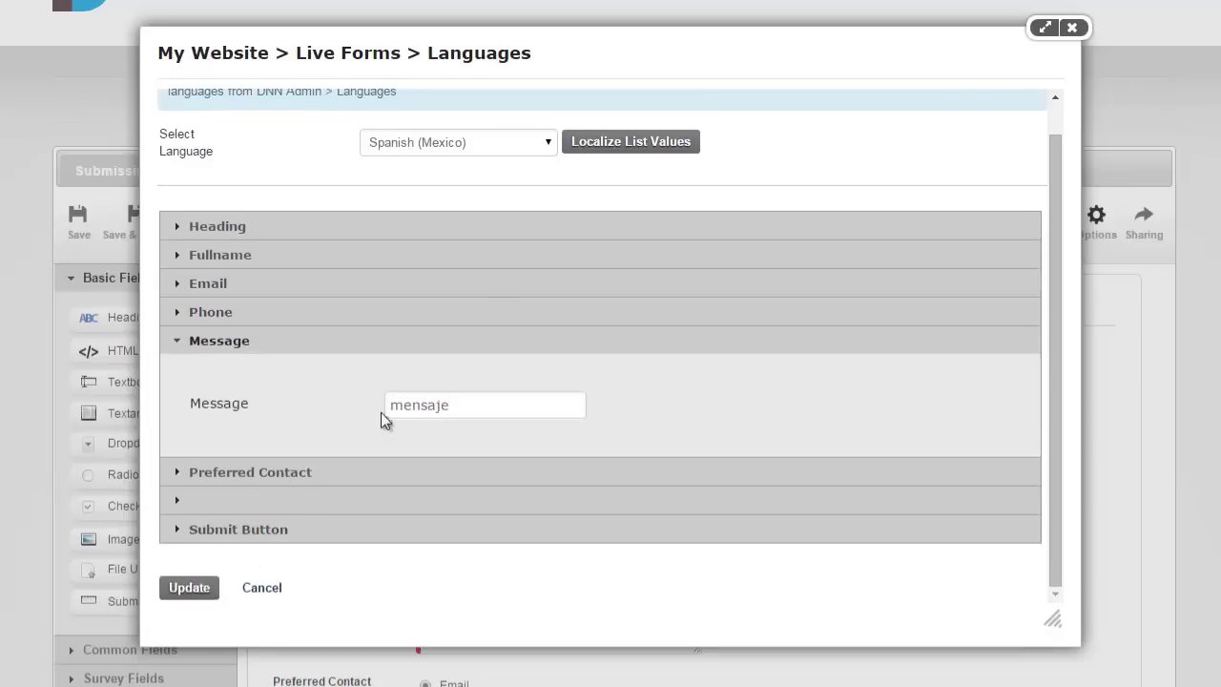
left_click(505, 229)
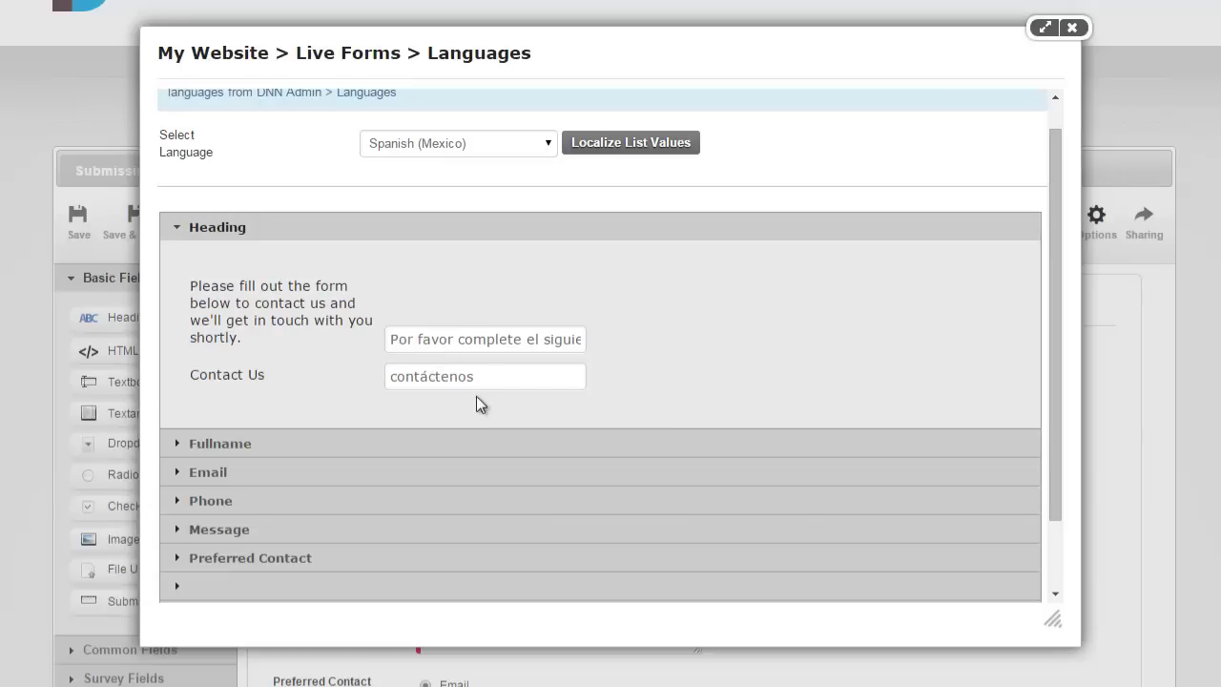
scroll(476, 396, "down", 2)
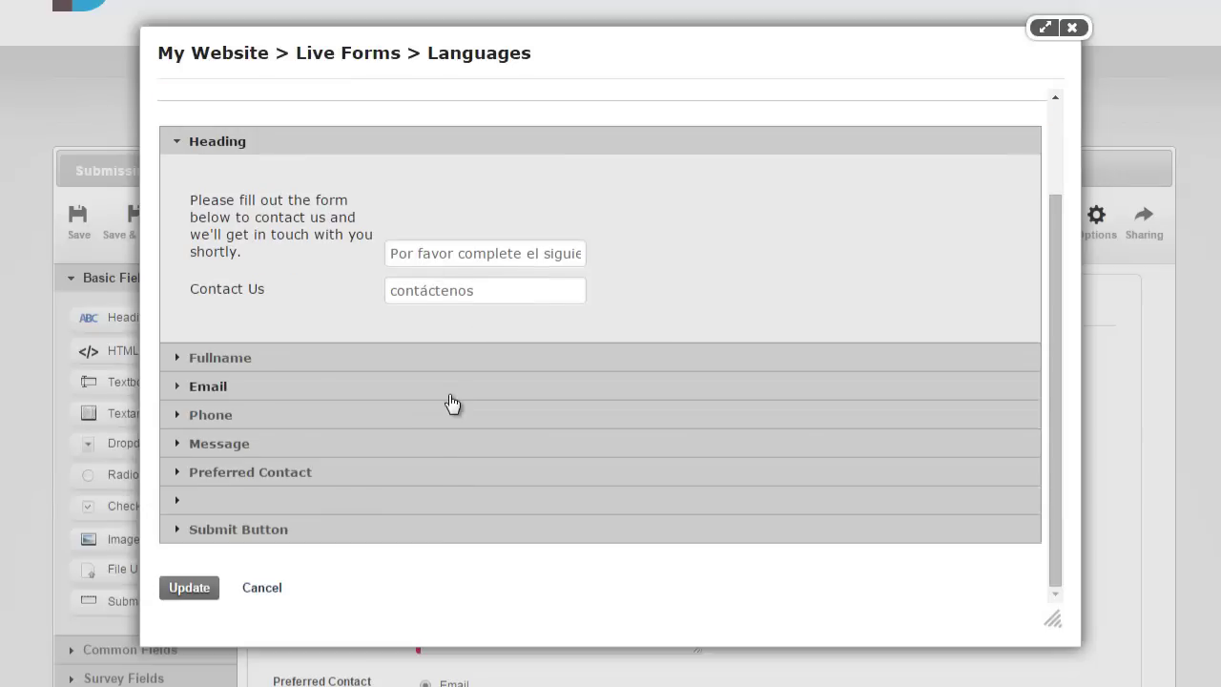
left_click(263, 587)
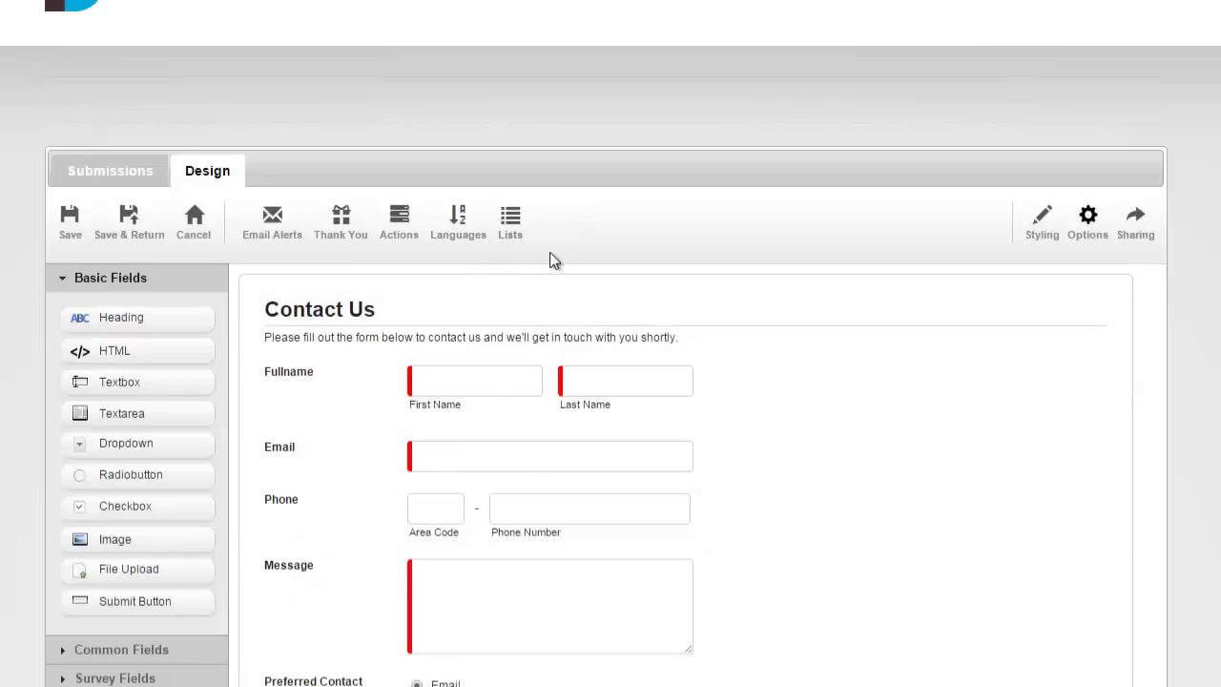
scroll(309, 260, "down", 1)
scroll(309, 261, "up", 3)
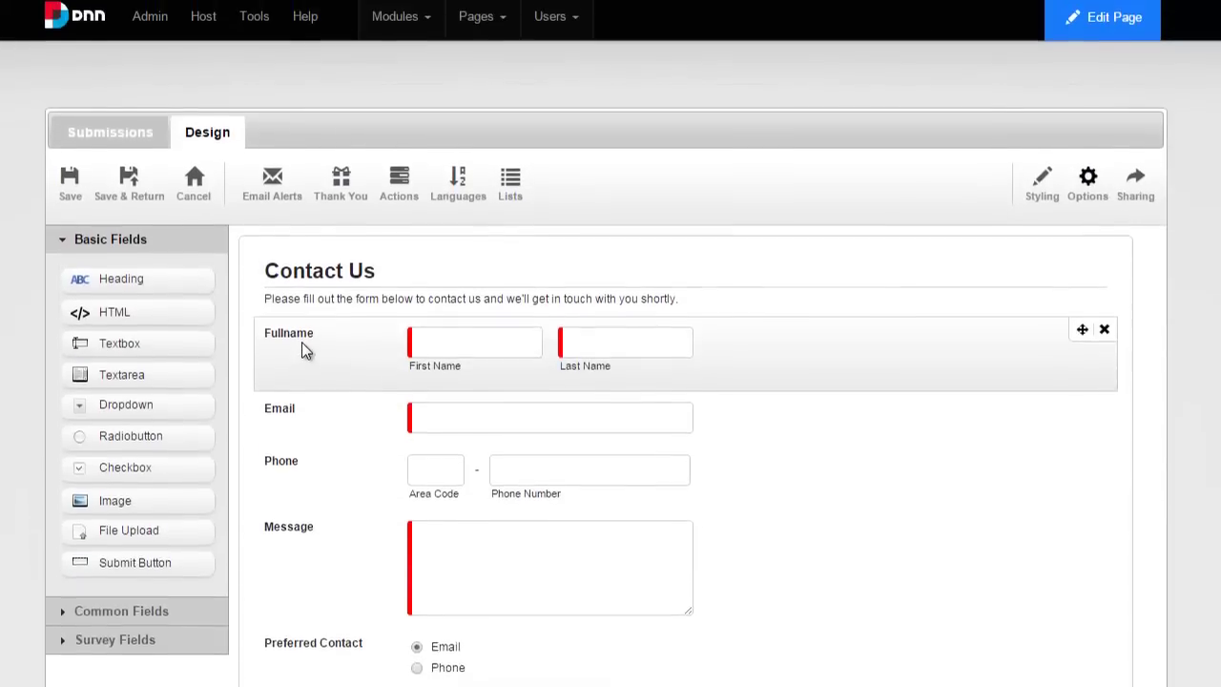
scroll(214, 325, "down", 2)
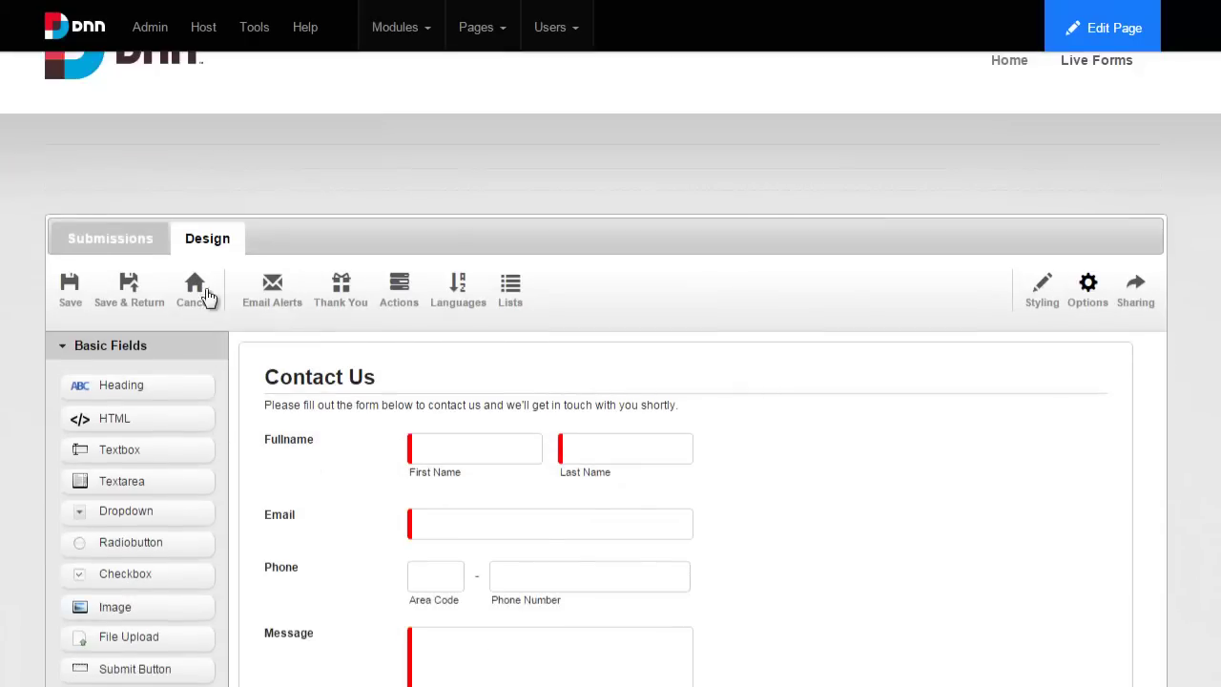
left_click(196, 283)
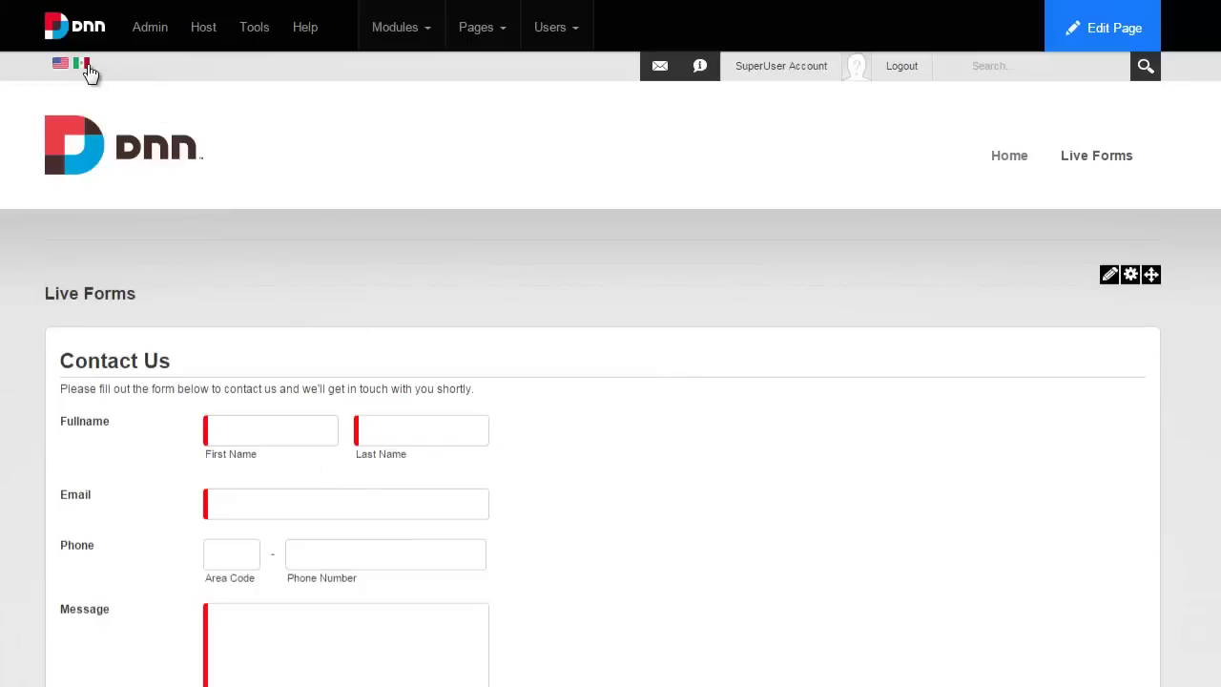
left_click(84, 63)
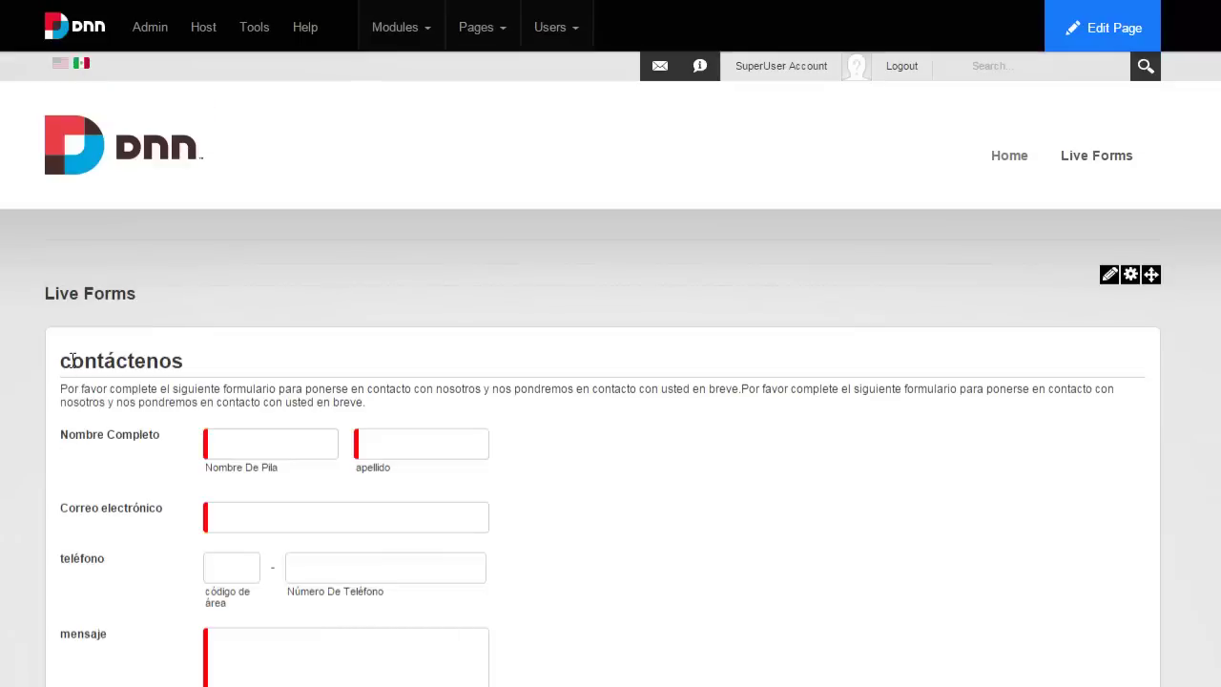
left_click_drag(72, 360, 392, 401)
left_click(392, 401)
scroll(124, 515, "down", 3)
scroll(213, 564, "up", 3)
scroll(610, 381, "down", 1)
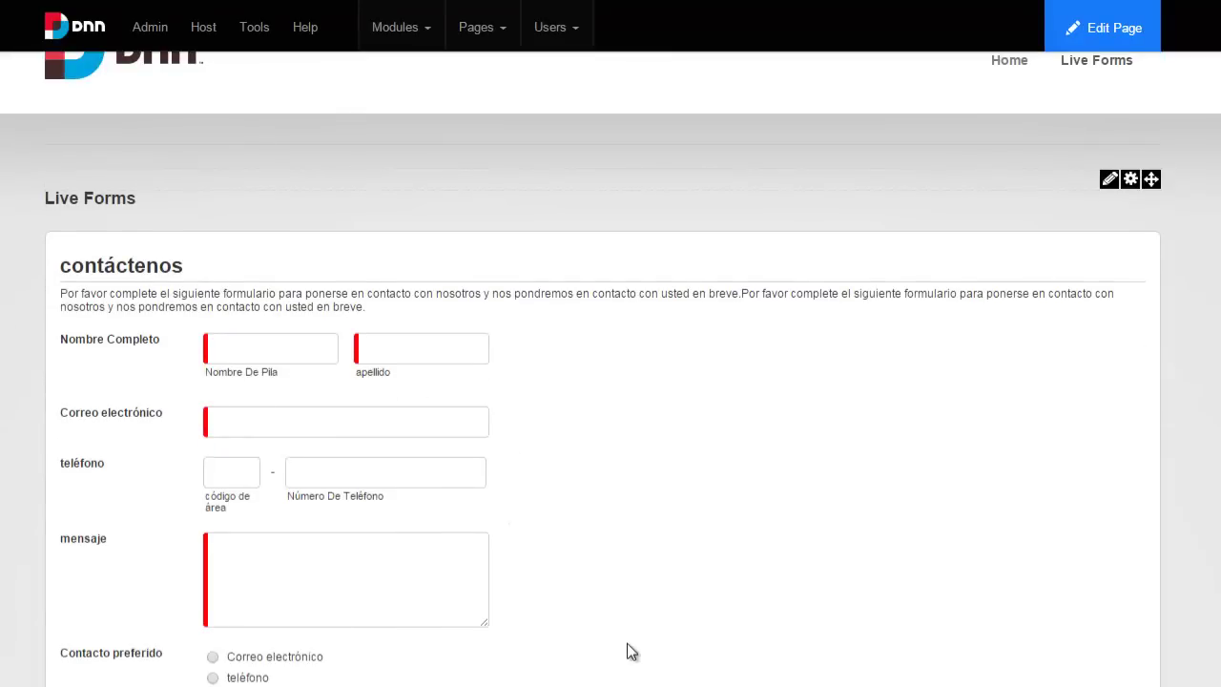
scroll(629, 651, "down", 2)
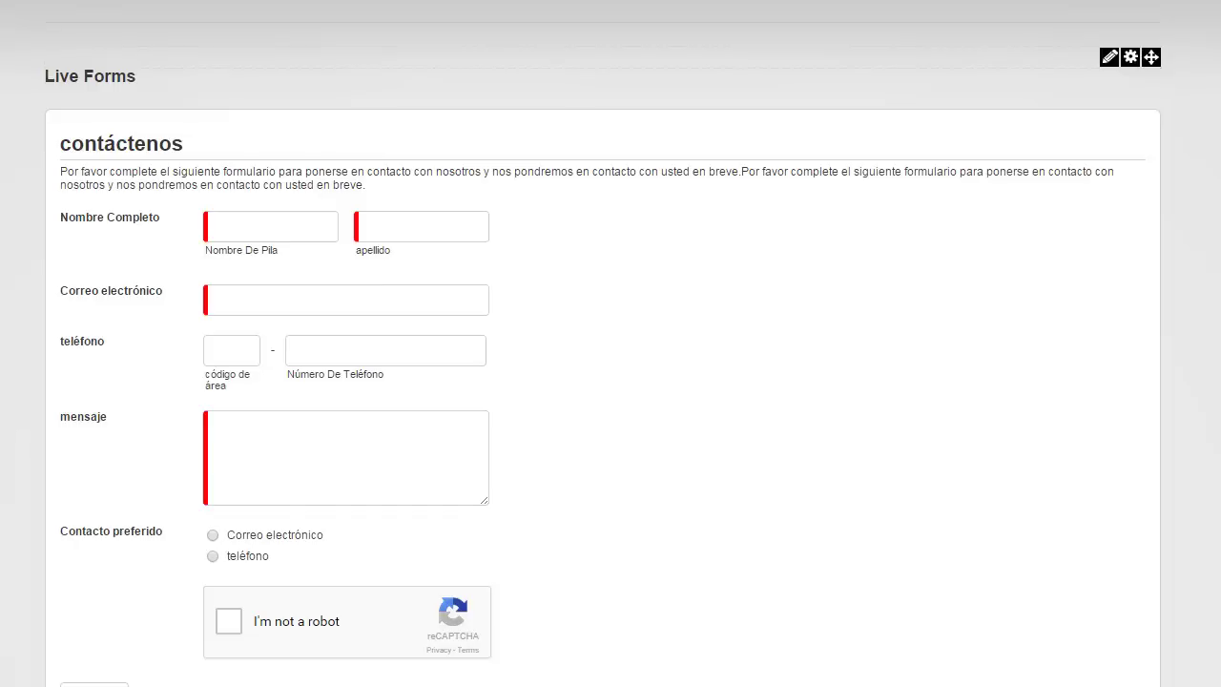
mouse_move(1109, 62)
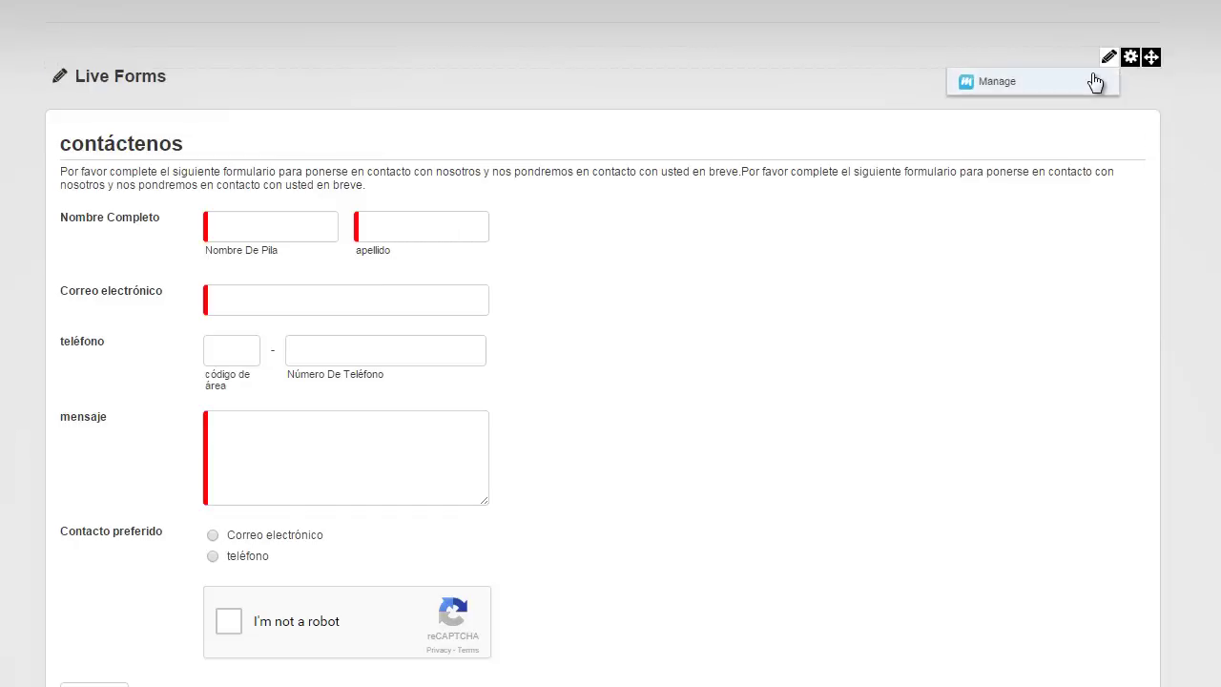
left_click(1093, 82)
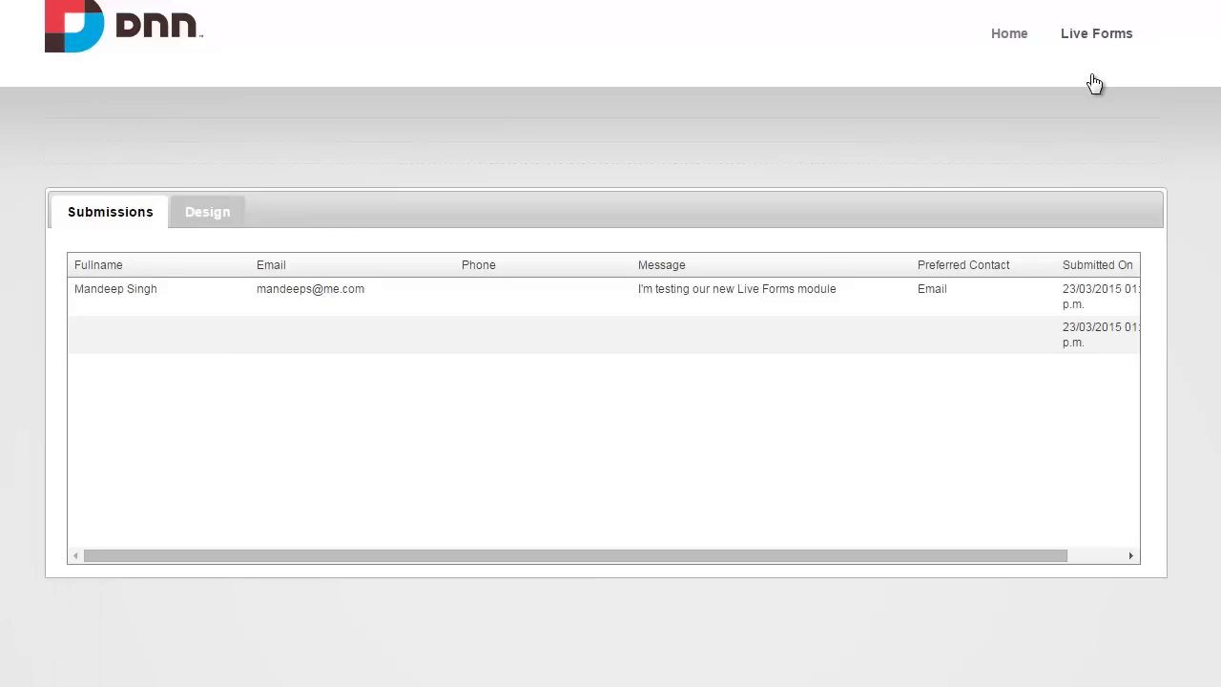
left_click(234, 223)
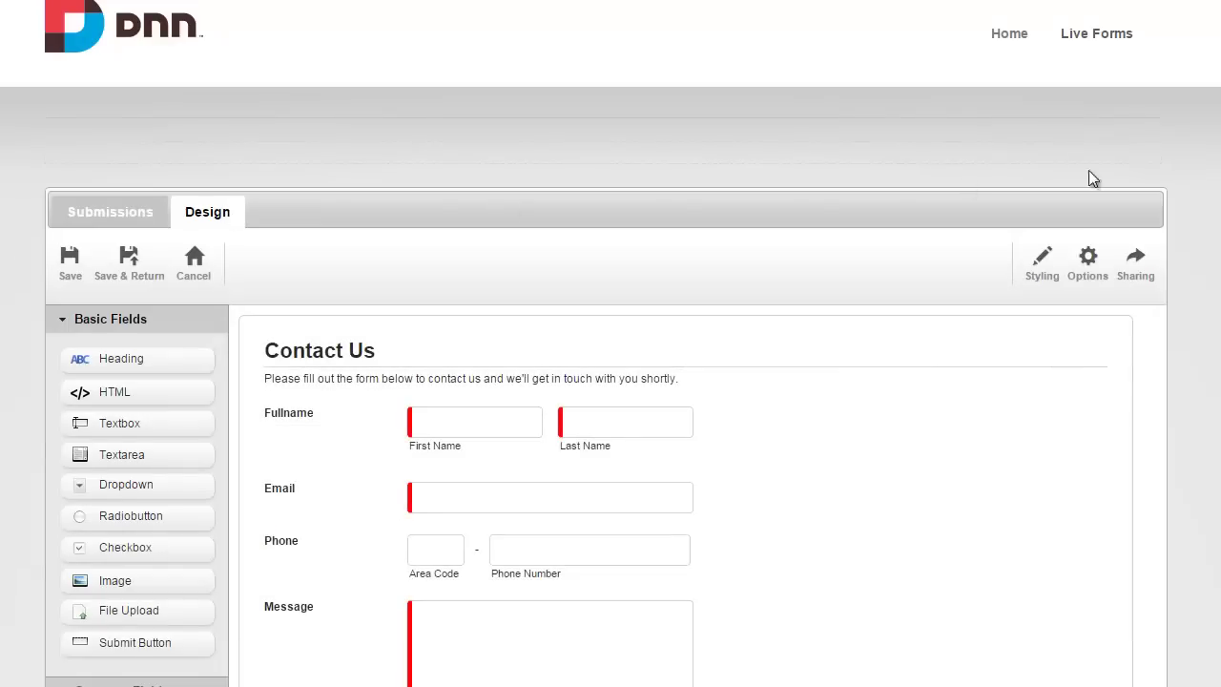
Insert a new Textbox between Fullname and Email.
left_click(851, 488)
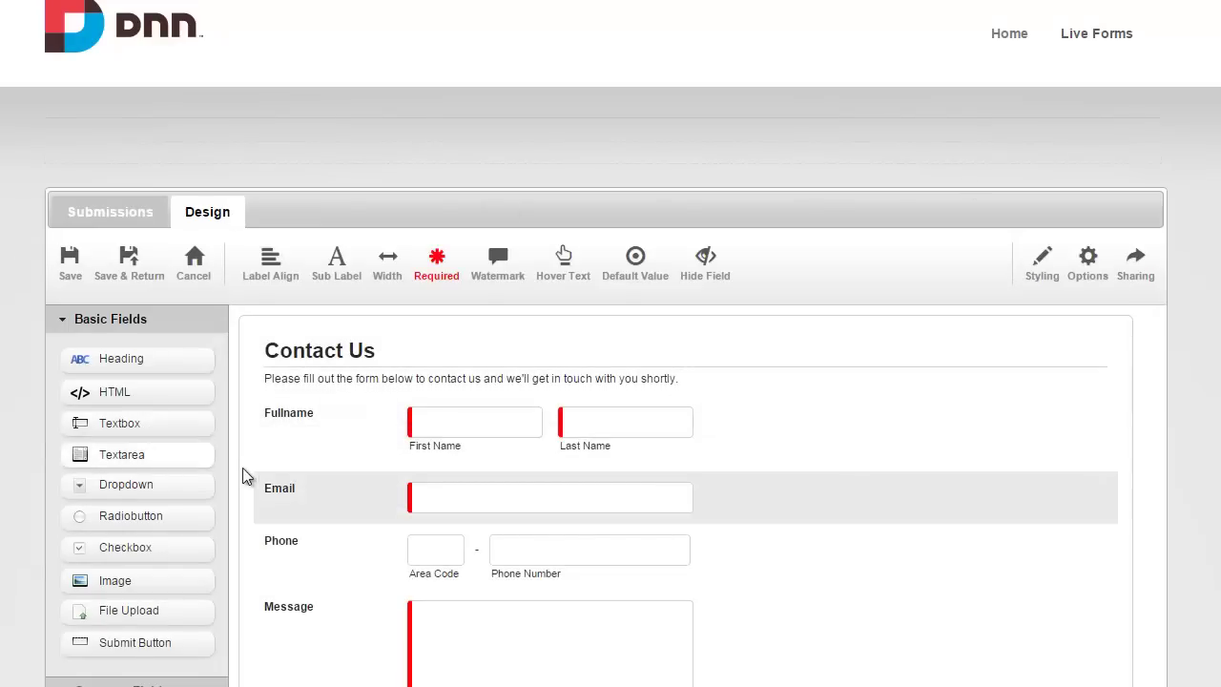
left_click_drag(191, 430, 322, 484)
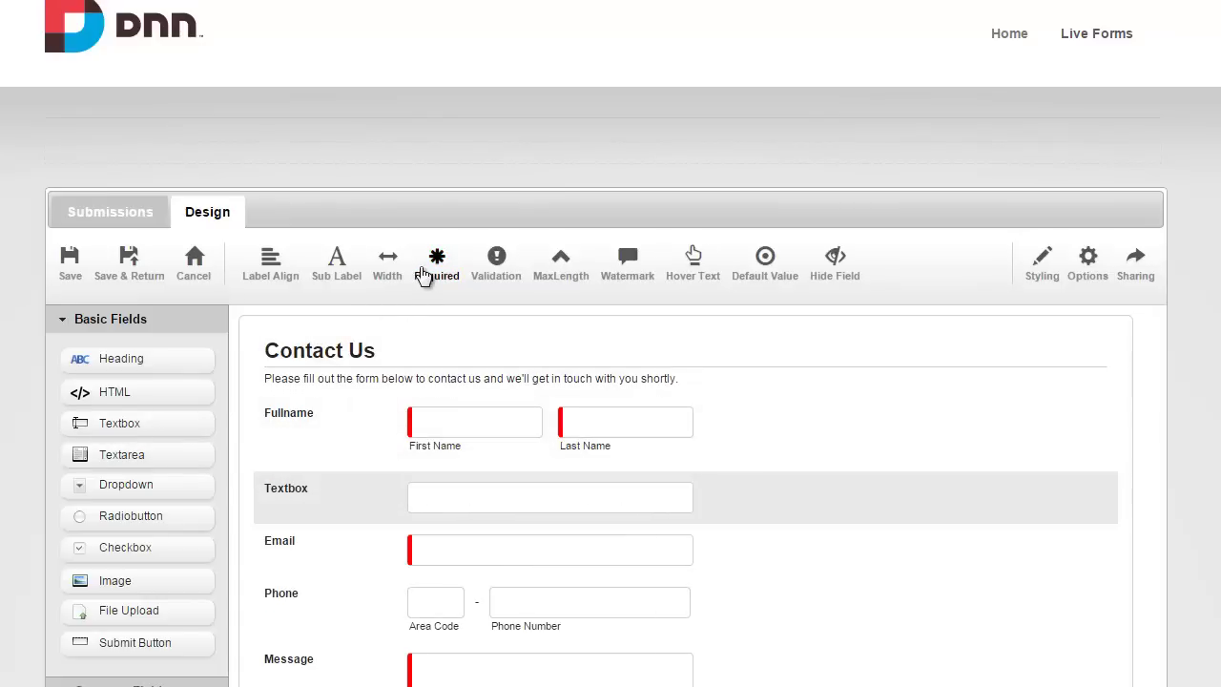
left_click(492, 269)
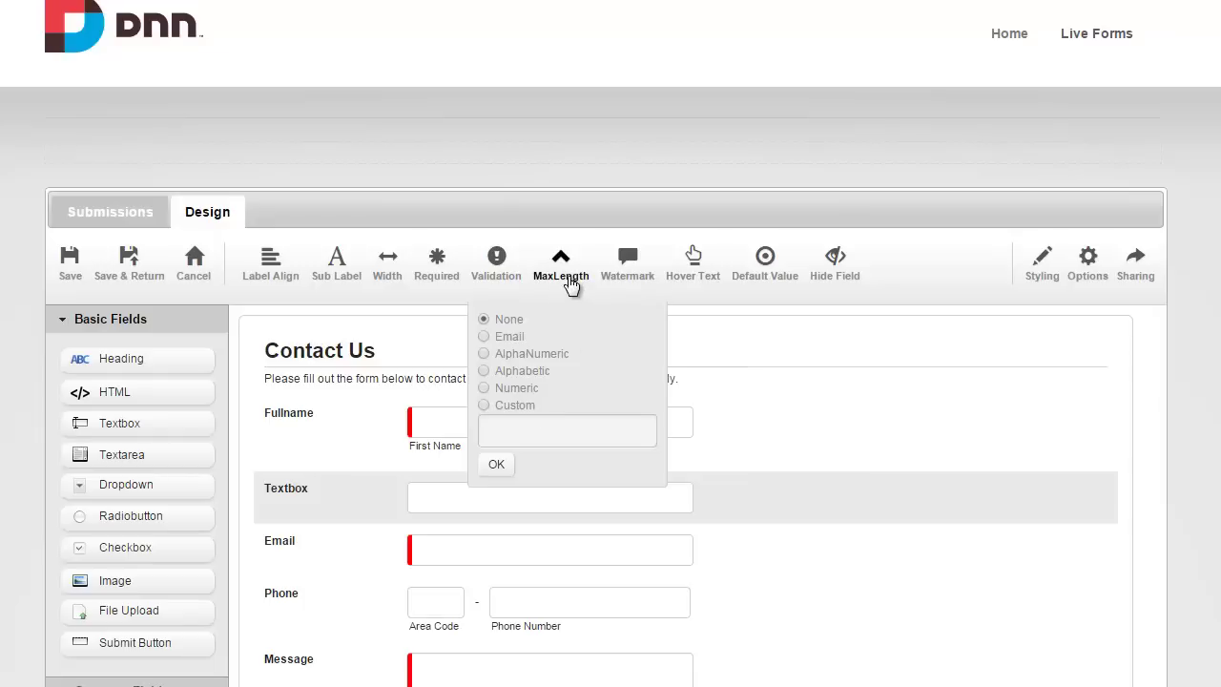
Give the textbox watermark 'Your Hobbies' and hover text 'Tell us what you're passionate about?'.
left_click(627, 269)
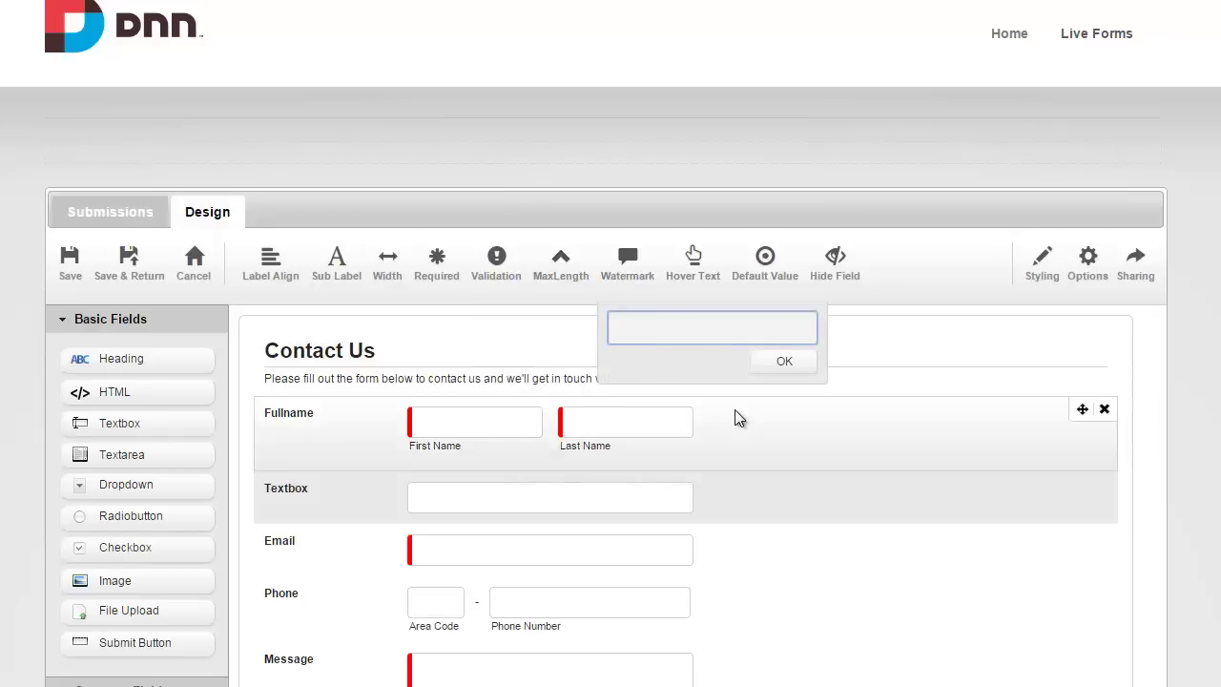
type("Your Hobbies")
key("Return")
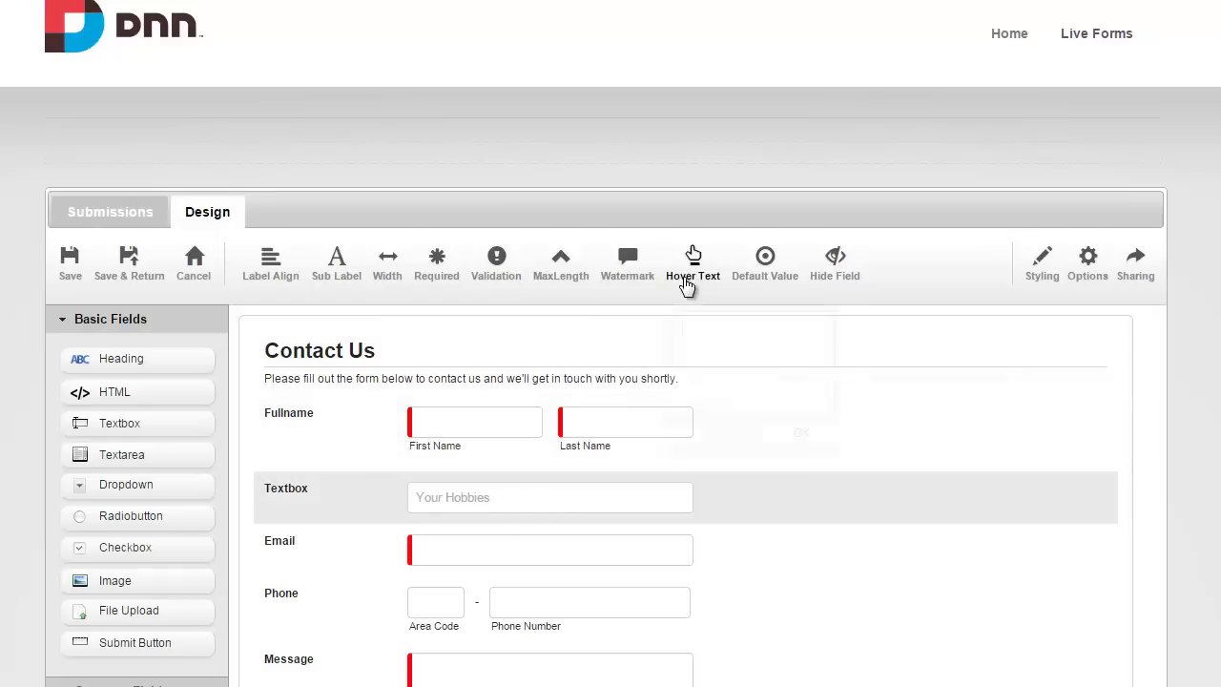
left_click(691, 277)
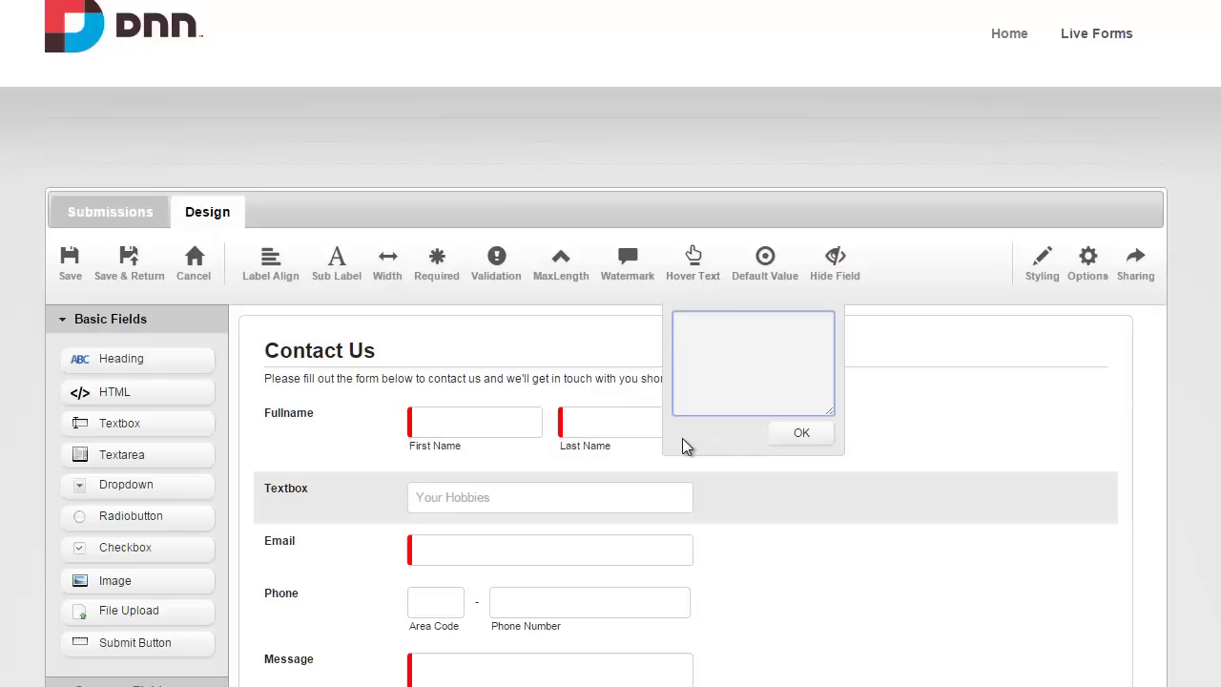
type("Tell us what you're passionate abou")
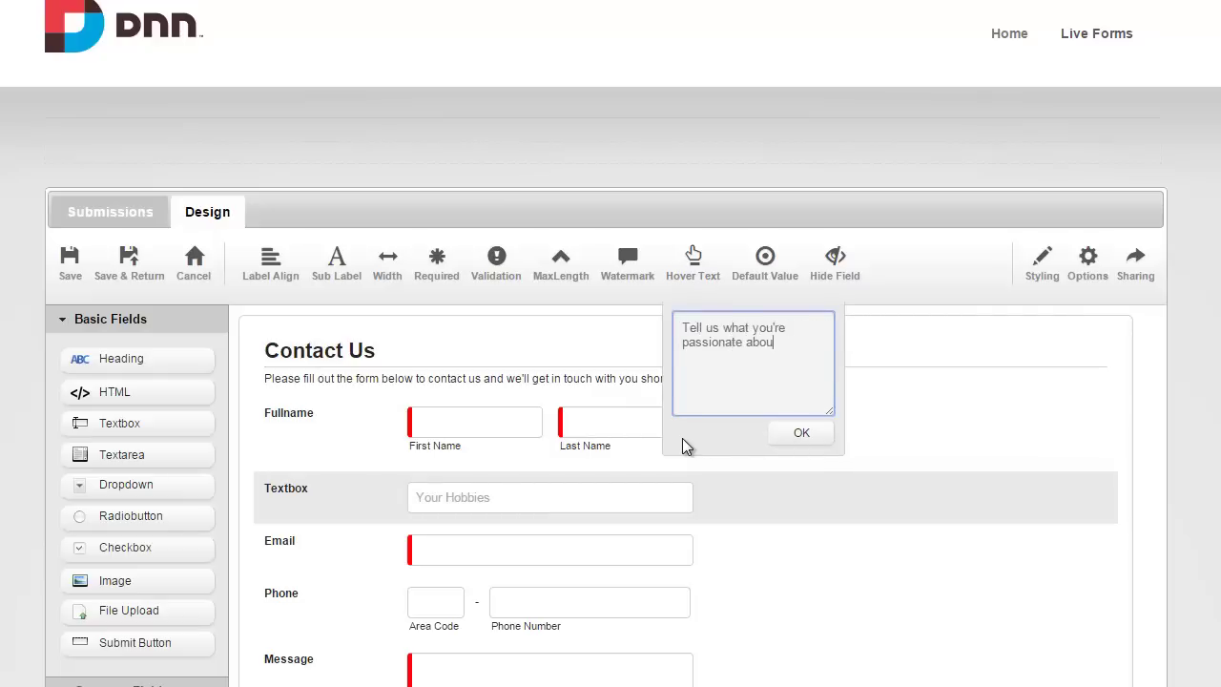
type("t?")
key("Return")
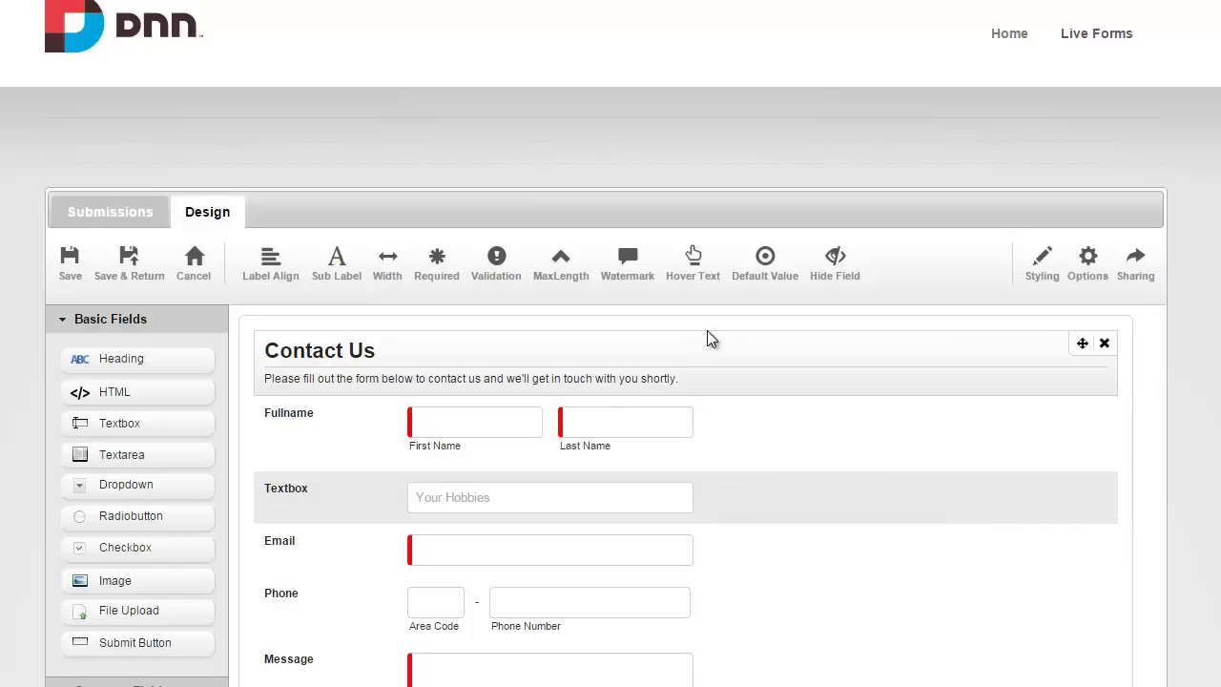
Review the Message field's entry limit without changing it, then delete the Your Hobbies textbox.
left_click(772, 681)
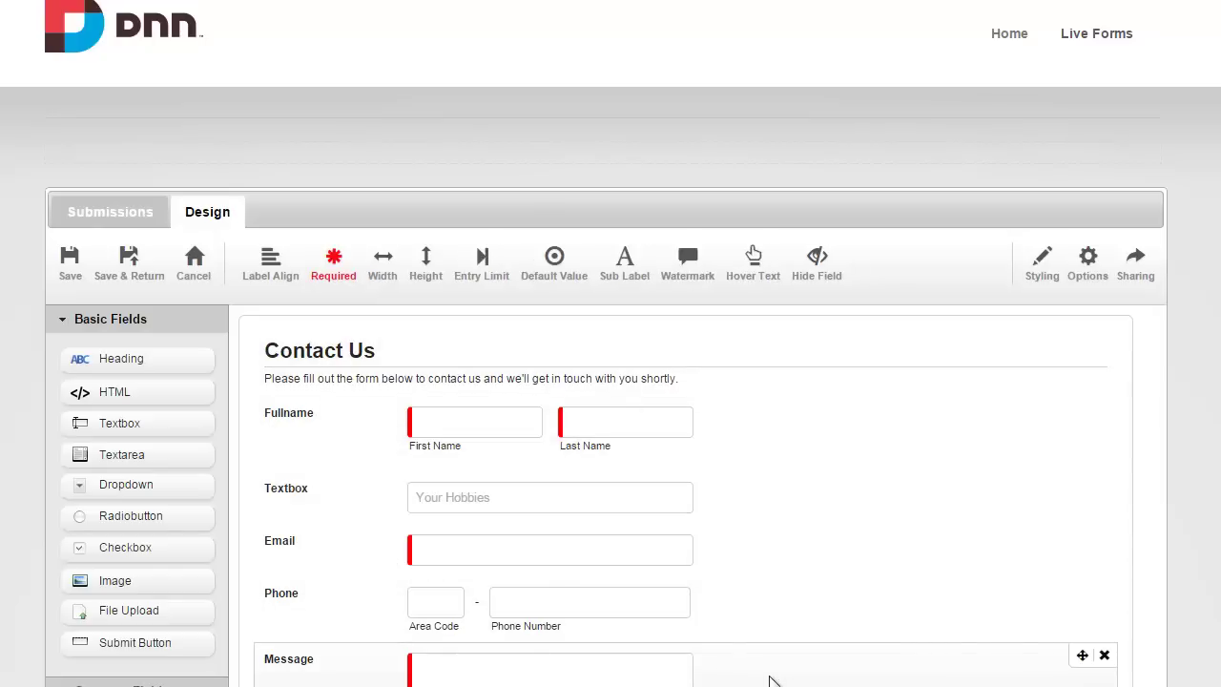
left_click(498, 280)
left_click(508, 364)
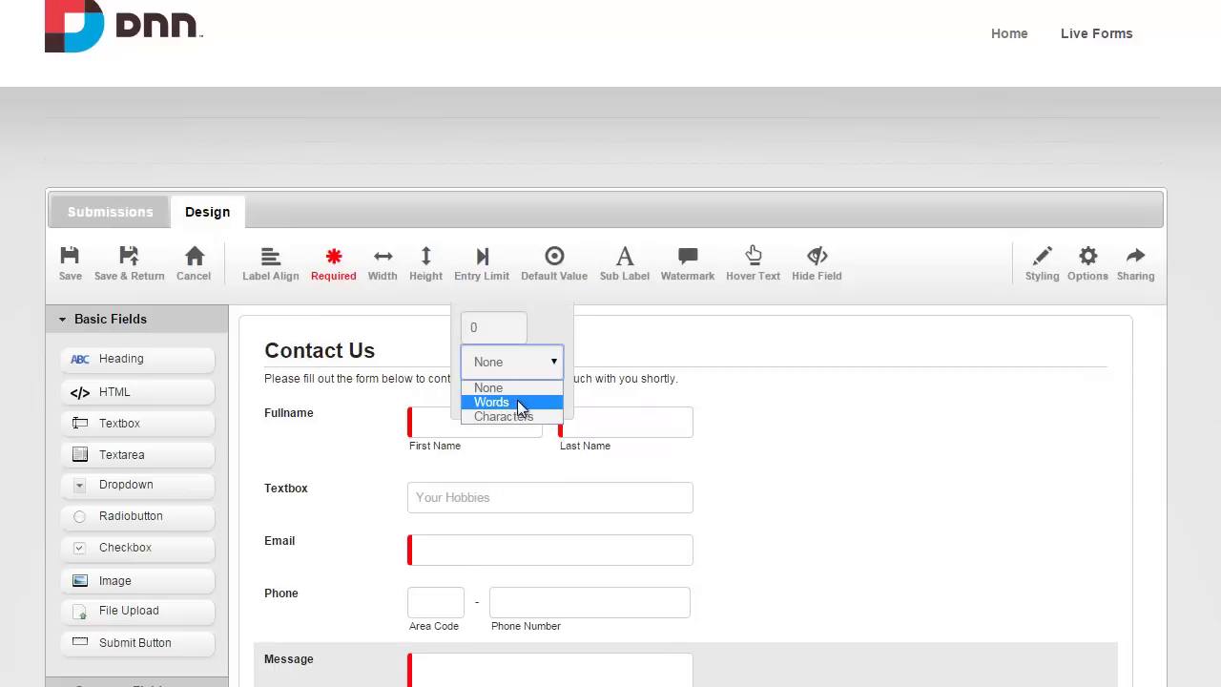
key("Escape")
key("Escape")
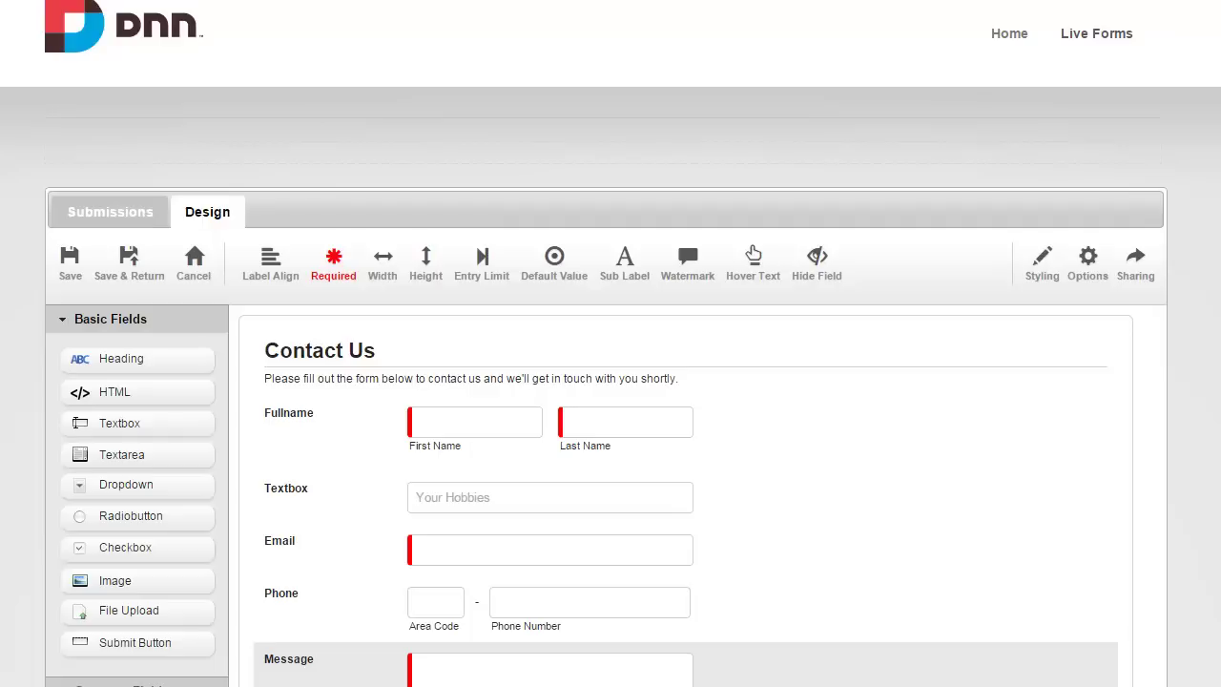
mouse_move(878, 499)
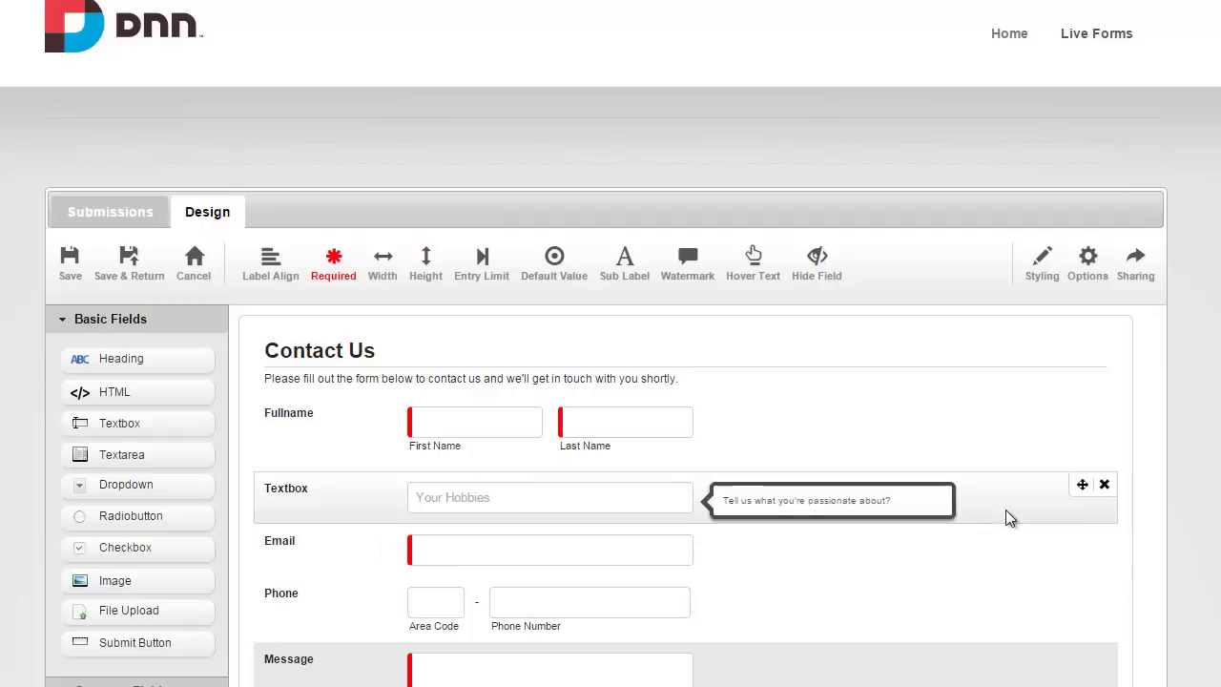
left_click(1104, 484)
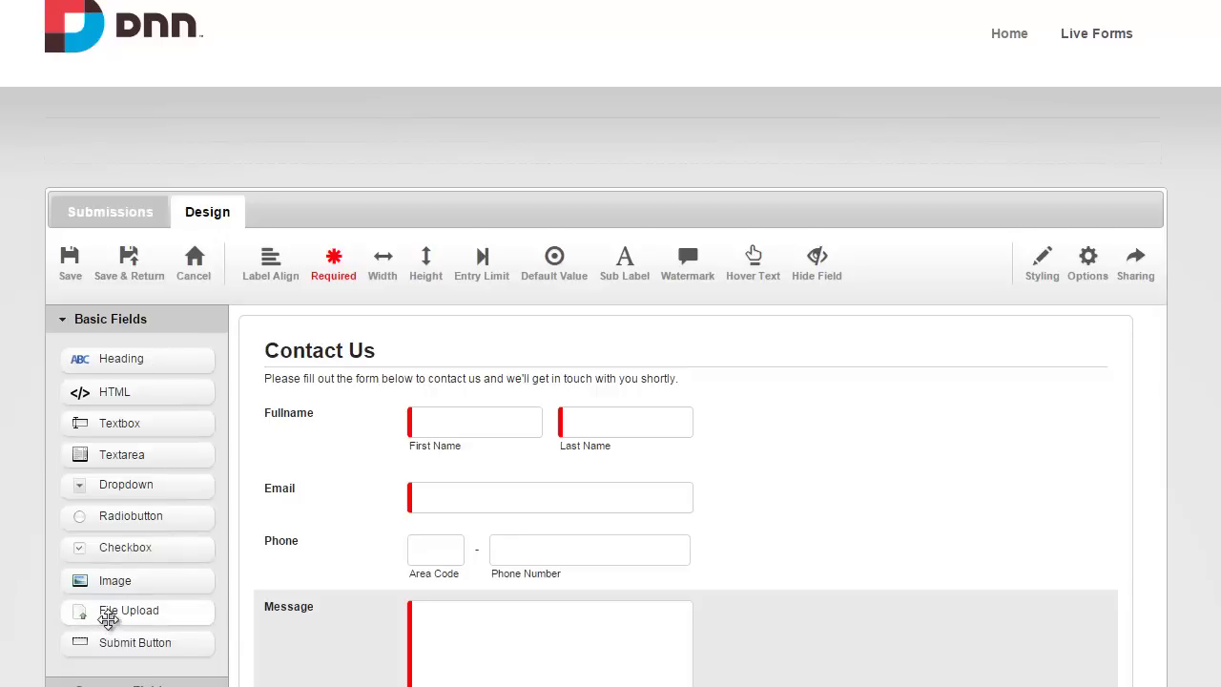
Place a File Upload field below Phone, allow multiple files, and review MaxSize, Extensions and Default Directory.
left_click_drag(109, 616, 267, 587)
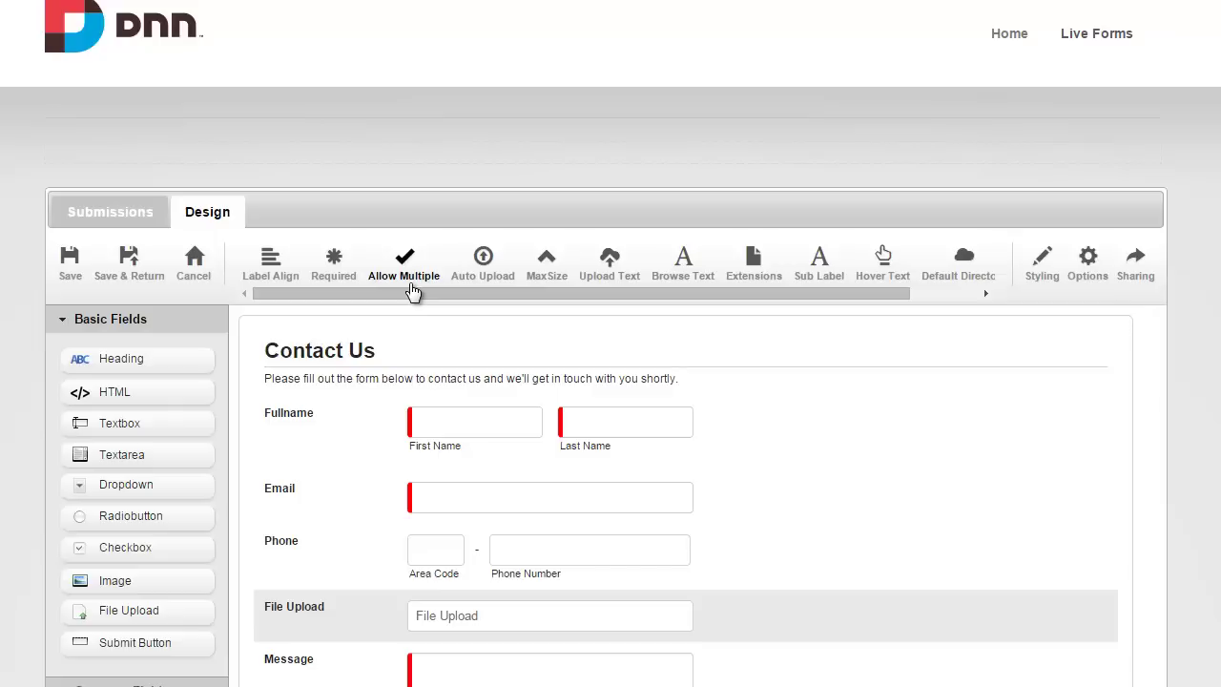
left_click(411, 284)
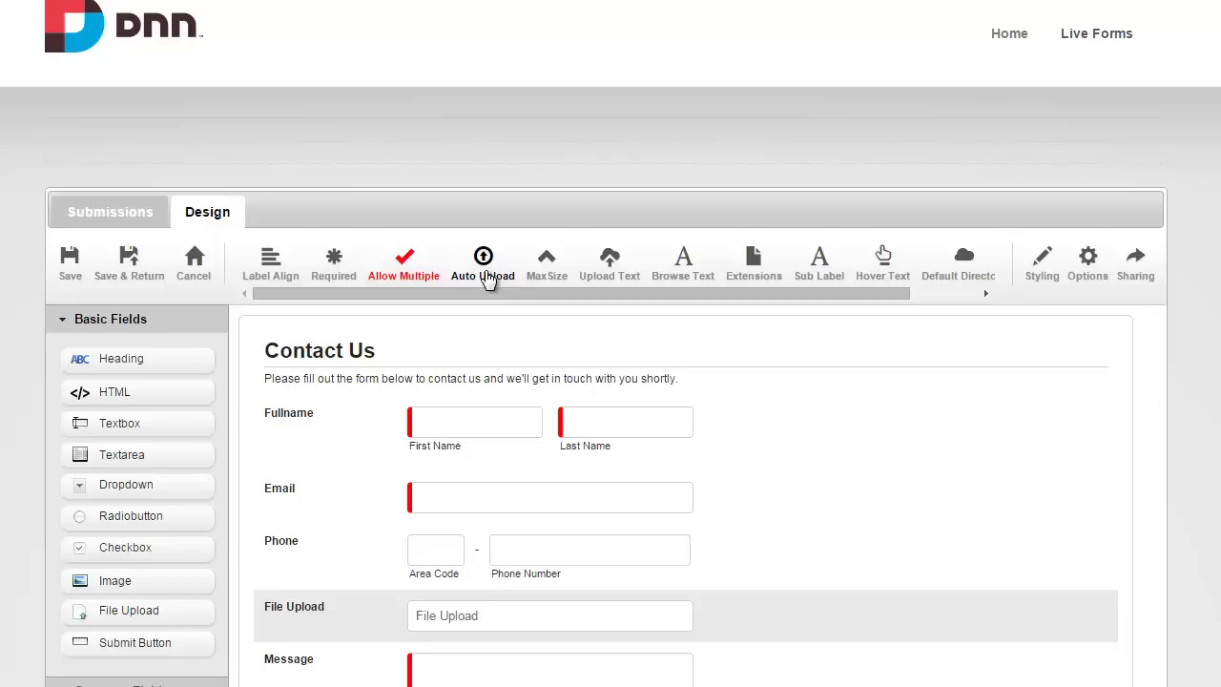
left_click(549, 277)
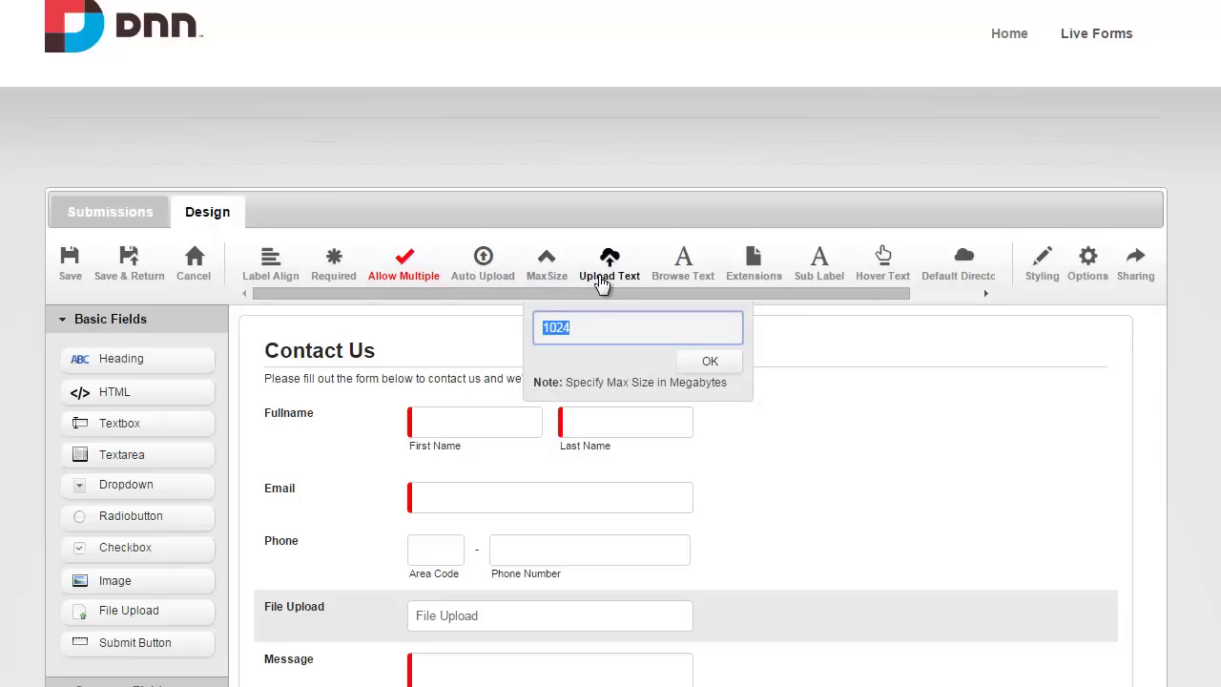
left_click(727, 278)
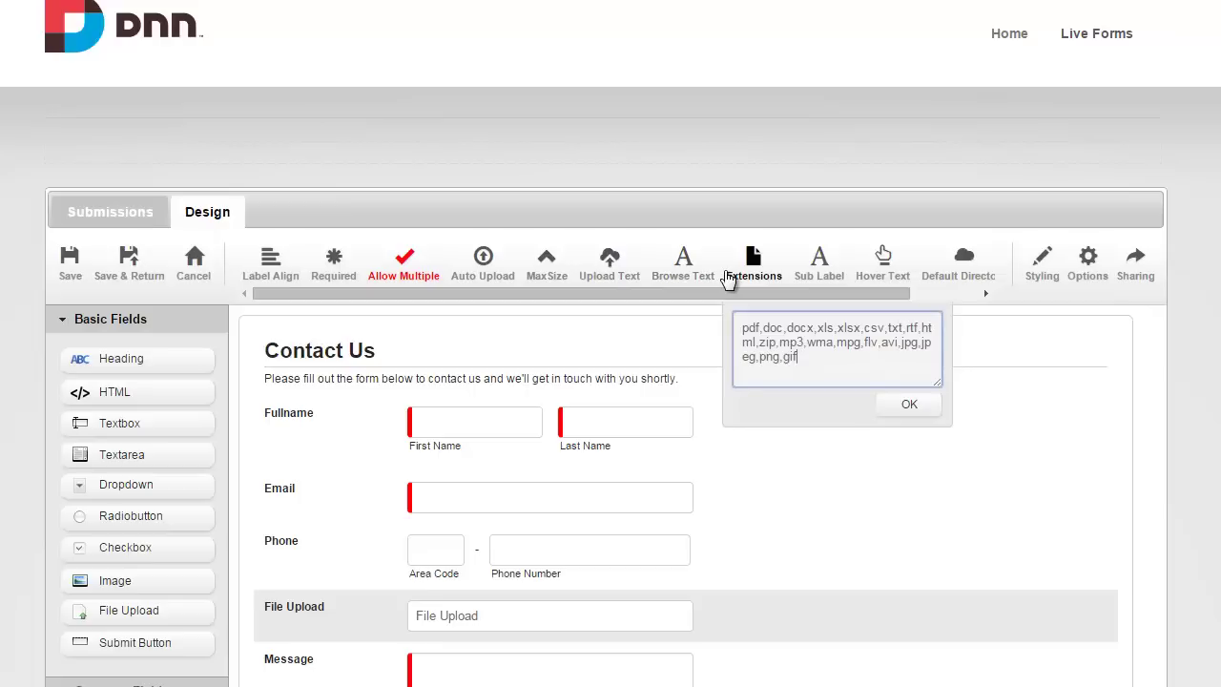
left_click_drag(752, 288, 852, 292)
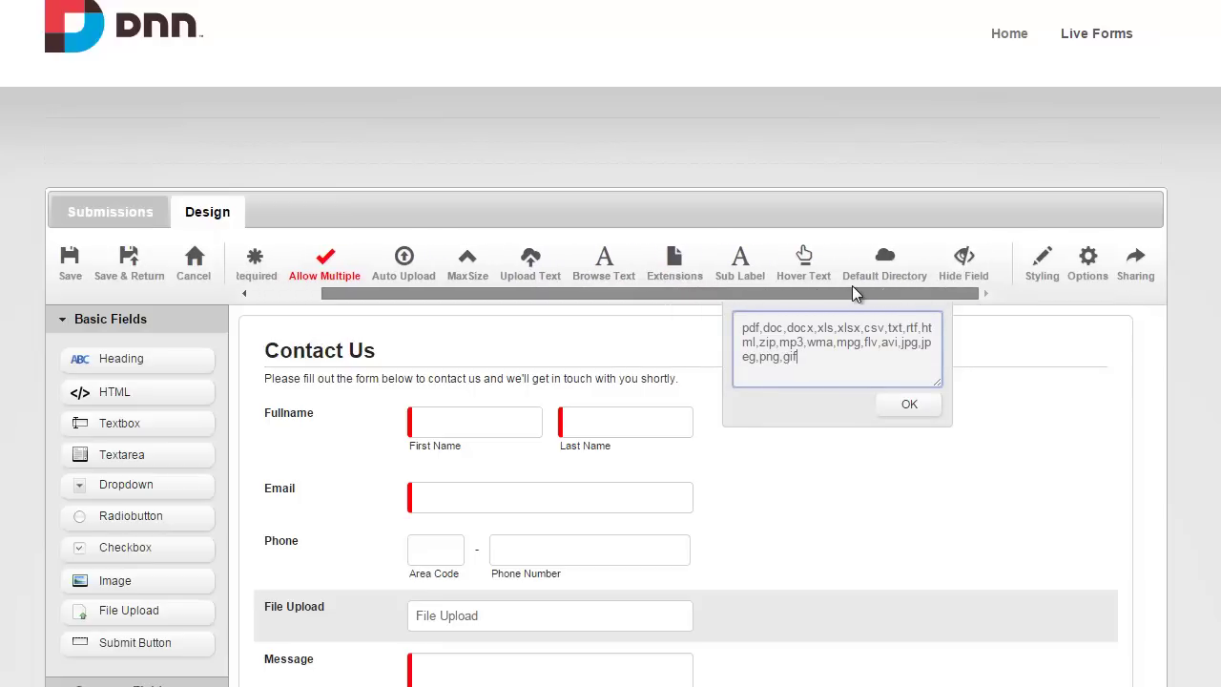
left_click(868, 279)
left_click(923, 329)
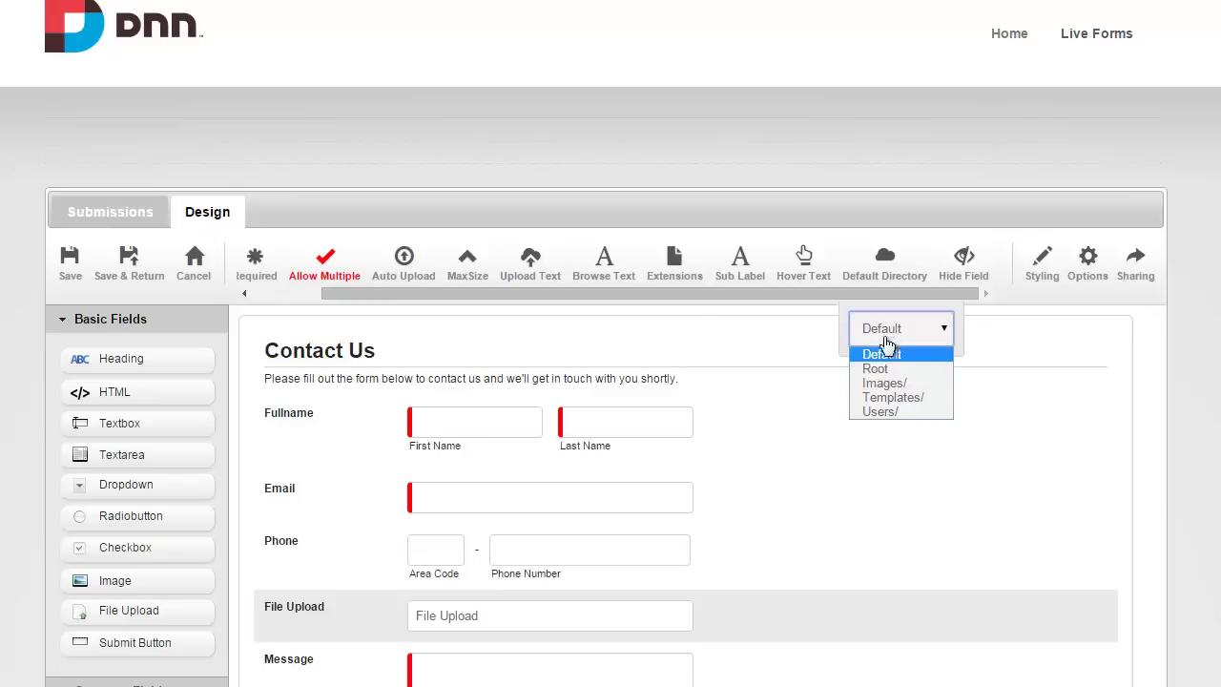
Delete the trial File Upload field so Message follows Phone again.
mouse_move(1085, 644)
left_click(1104, 603)
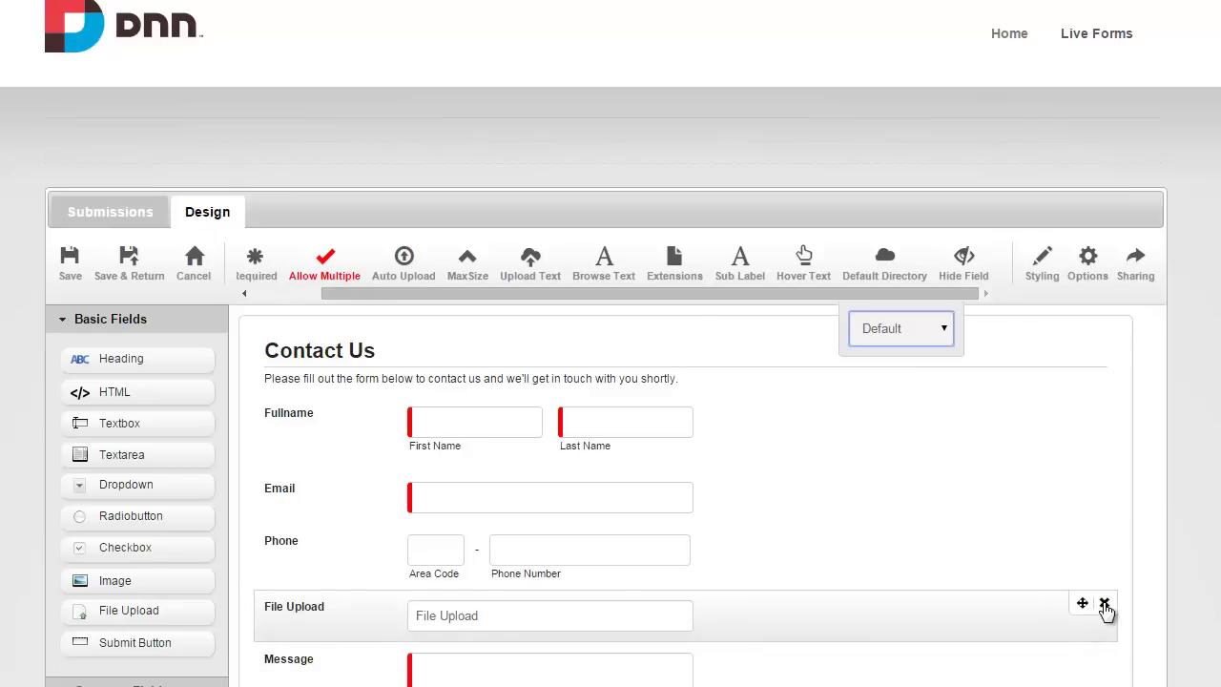
left_click_drag(507, 295, 368, 314)
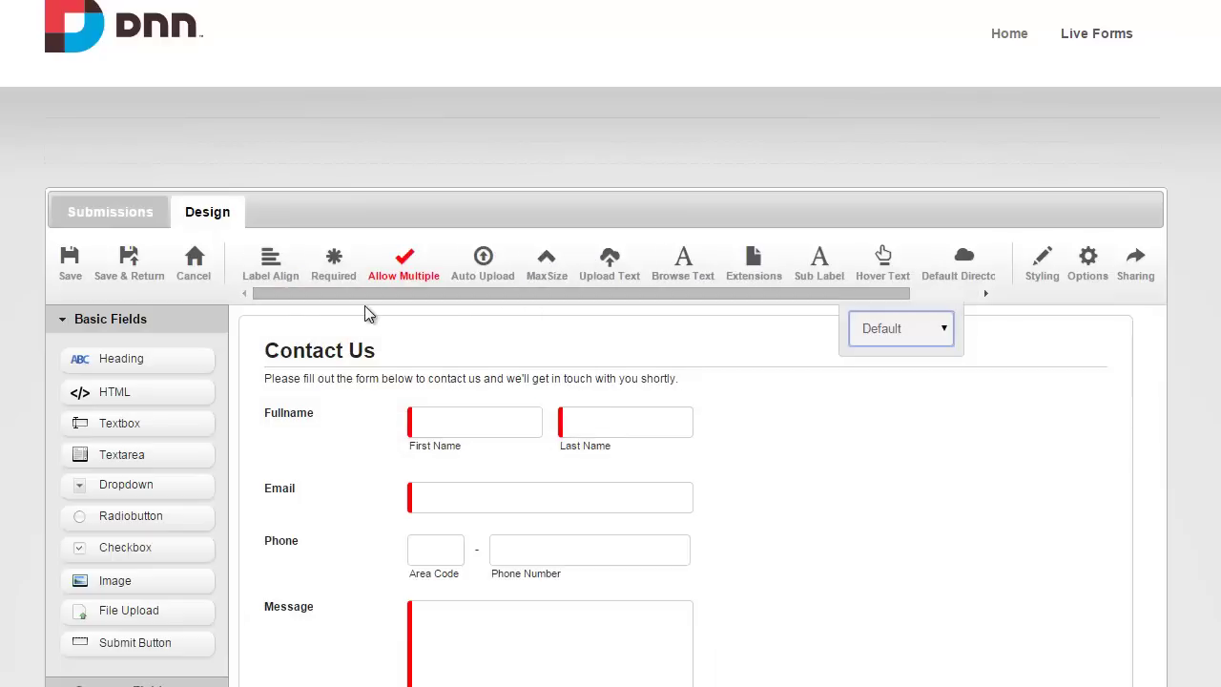
Drop a Matrix field between Phone and Message and review its row and column labels.
left_click(125, 677)
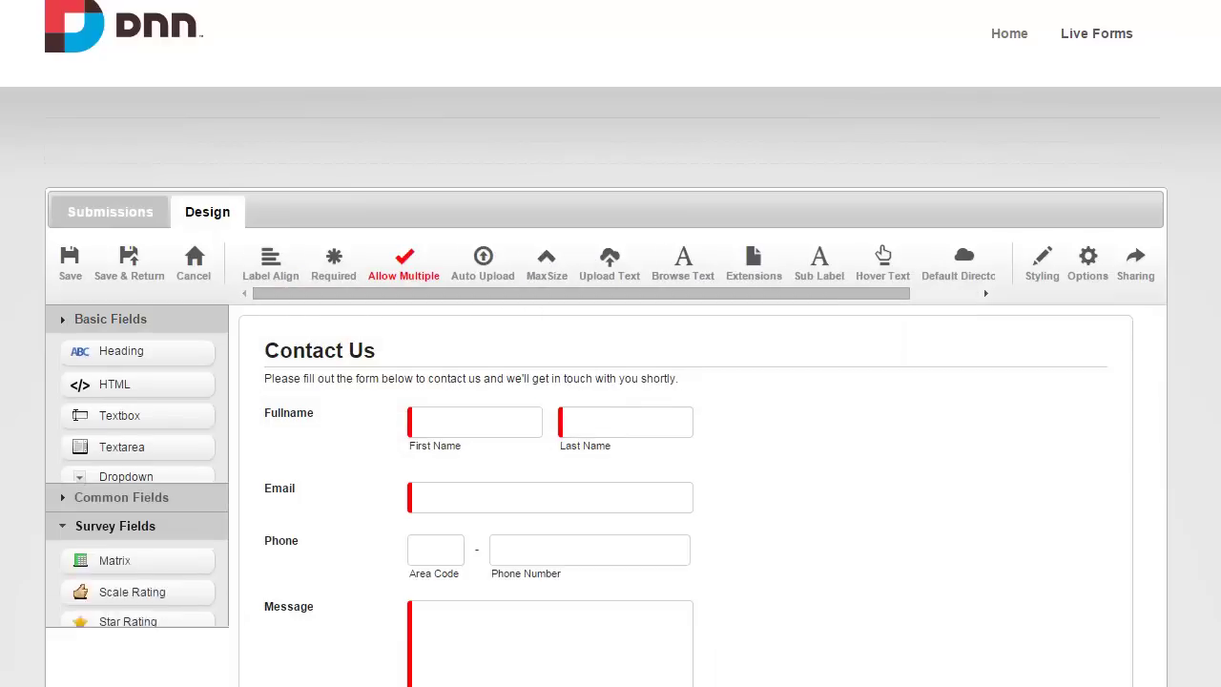
scroll(156, 539, "down", 2)
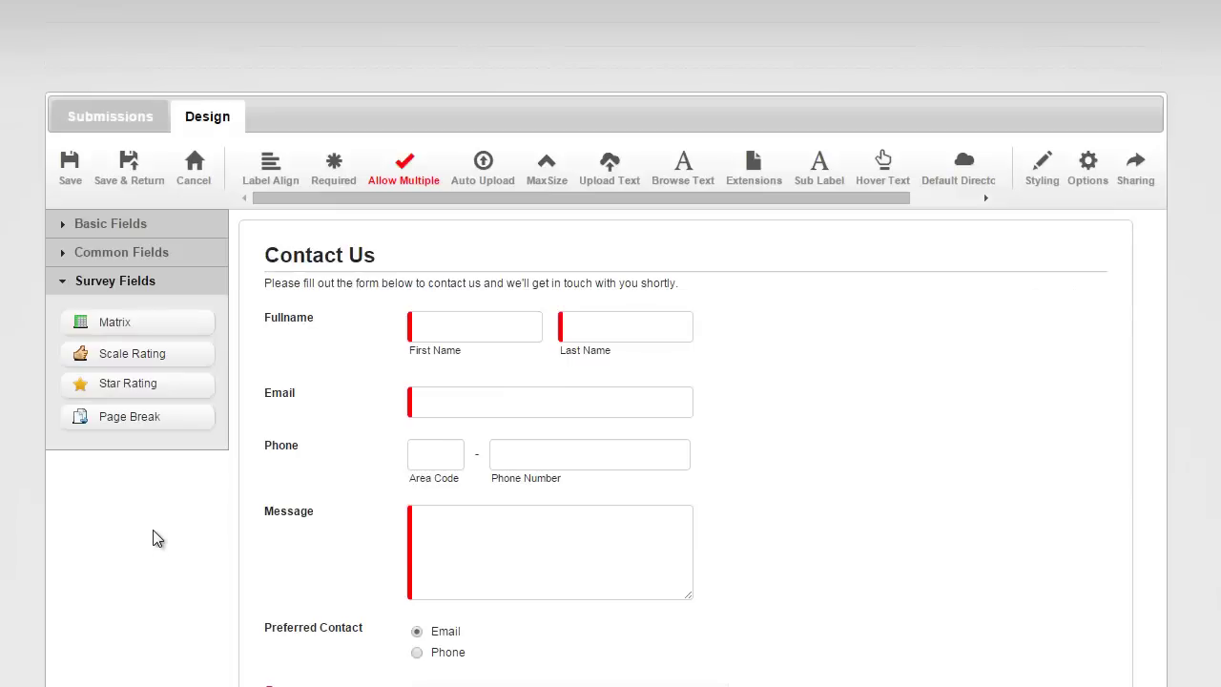
left_click_drag(169, 234, 361, 401)
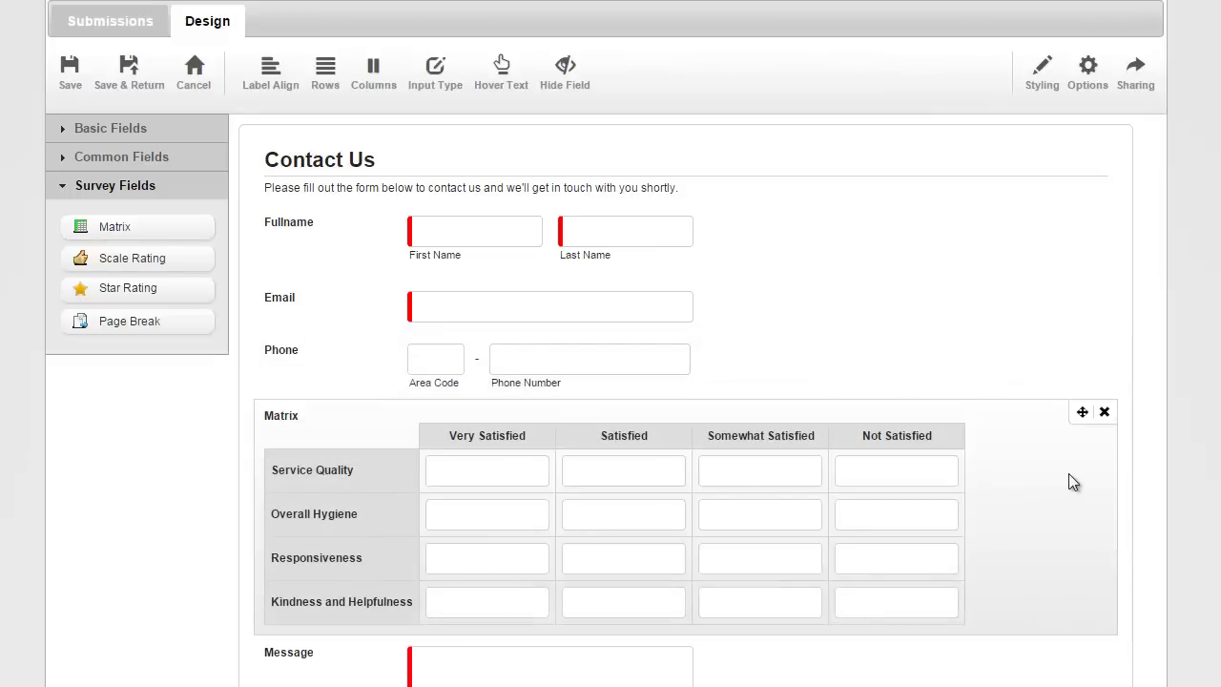
left_click(342, 92)
left_click_drag(341, 137, 365, 203)
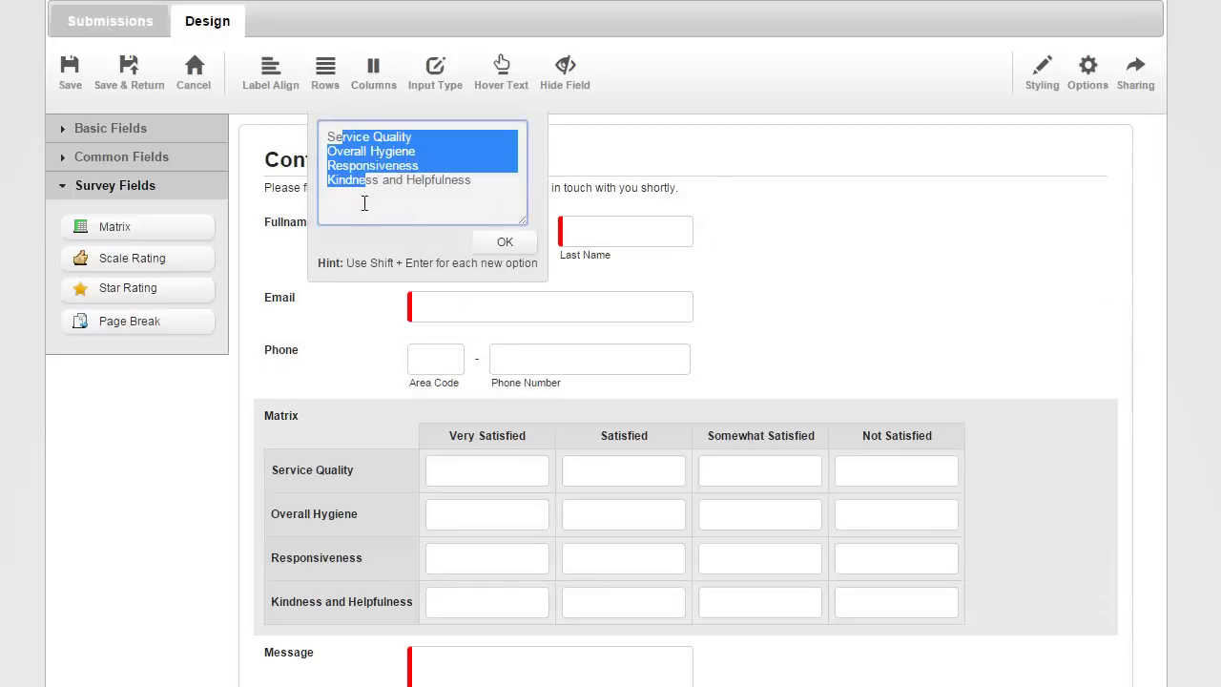
left_click(373, 76)
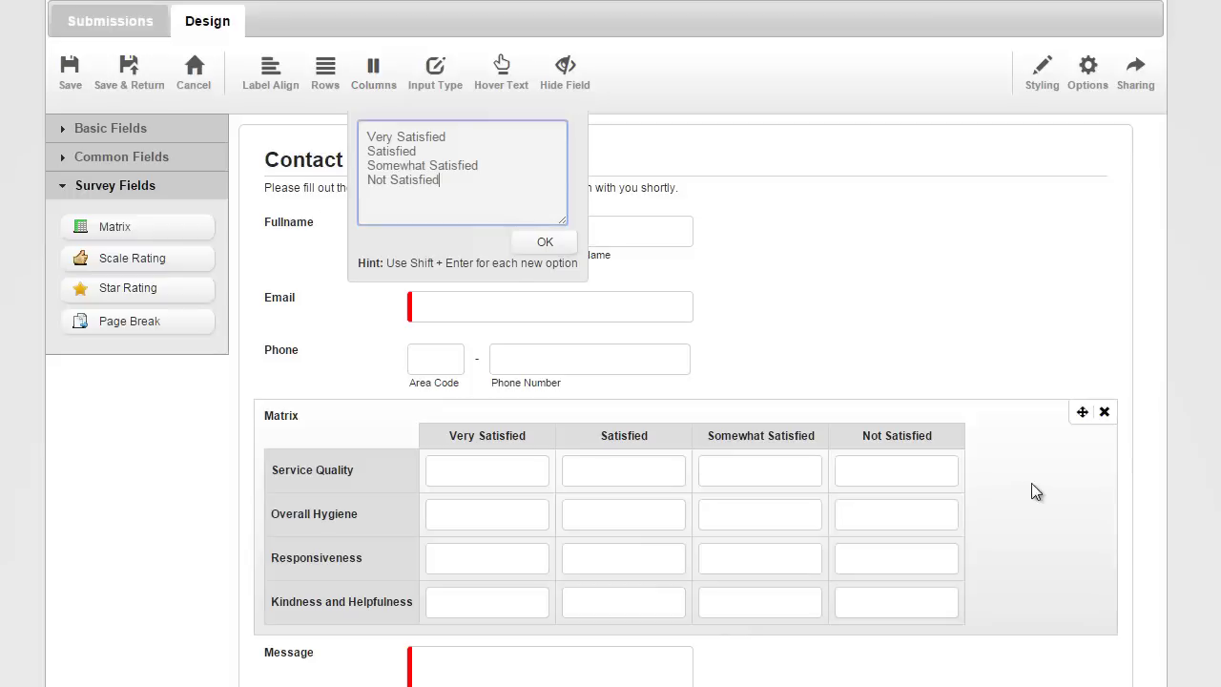
left_click(1052, 525)
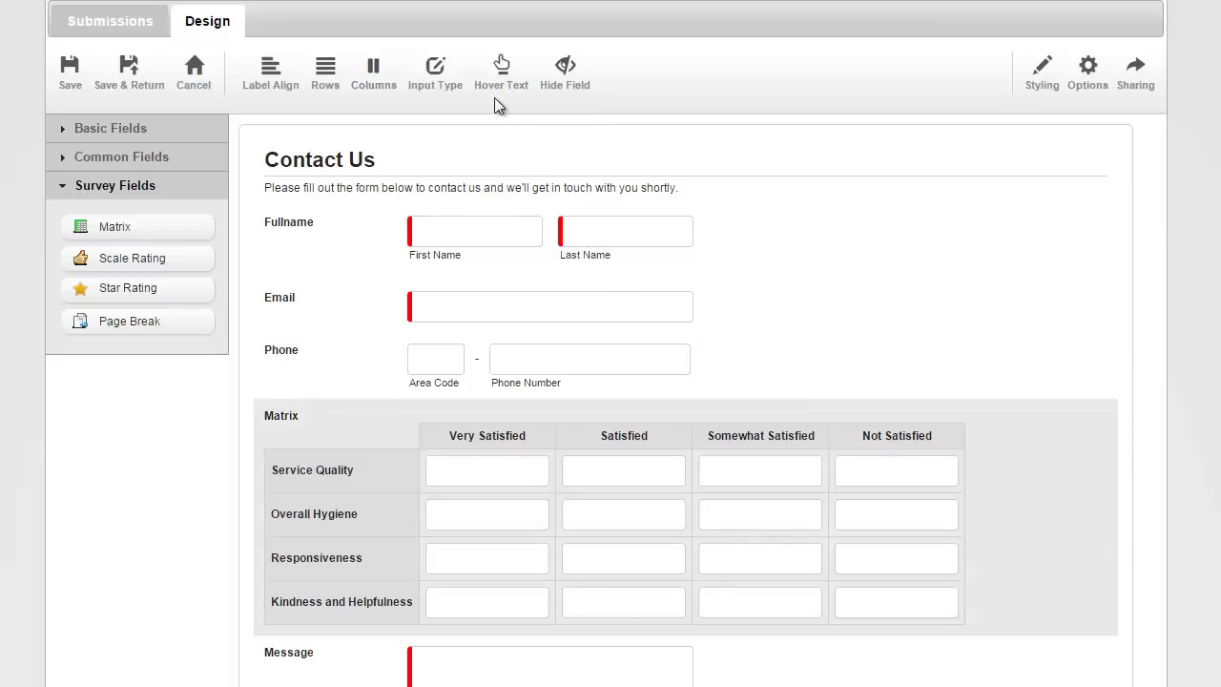
Try the Matrix Input Type as radio buttons, then check boxes, then dropdowns.
left_click(437, 84)
left_click(421, 129)
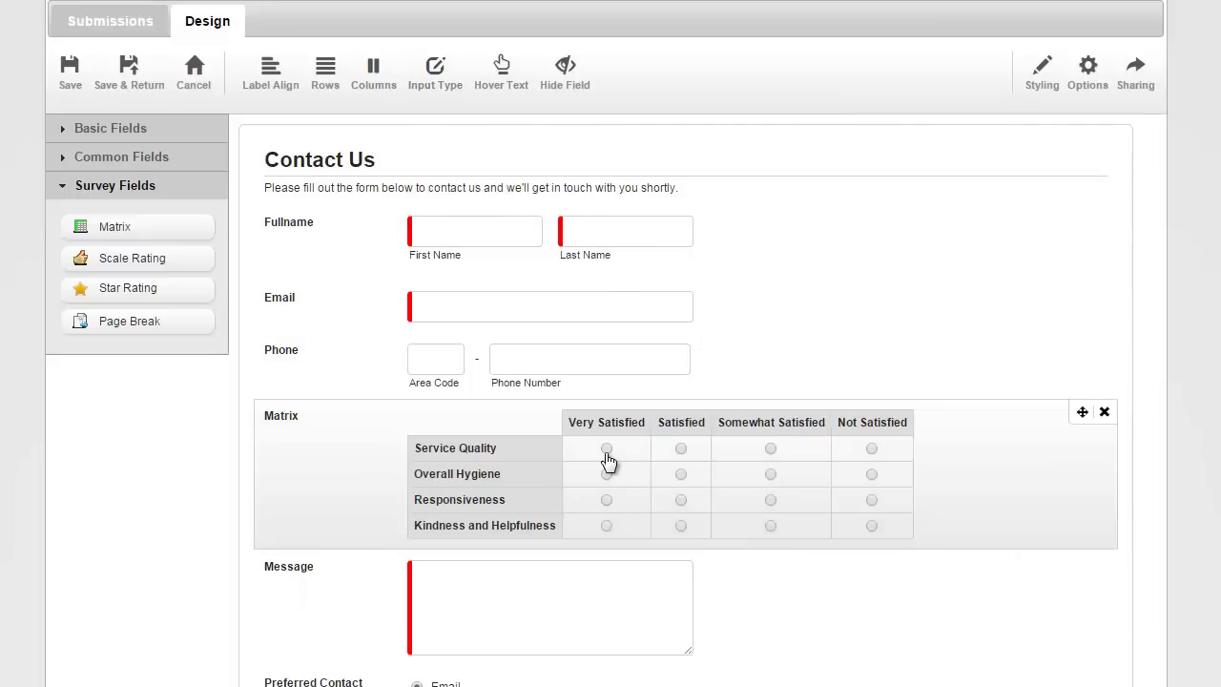
left_click(645, 448)
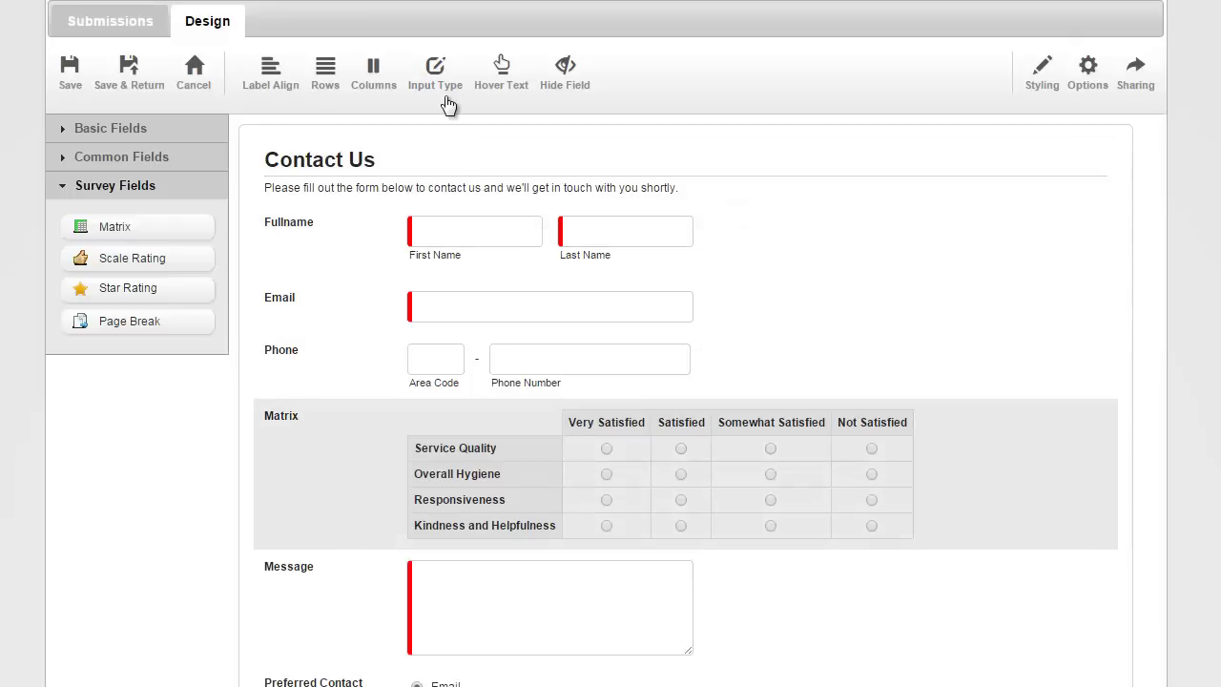
left_click(445, 88)
left_click(426, 147)
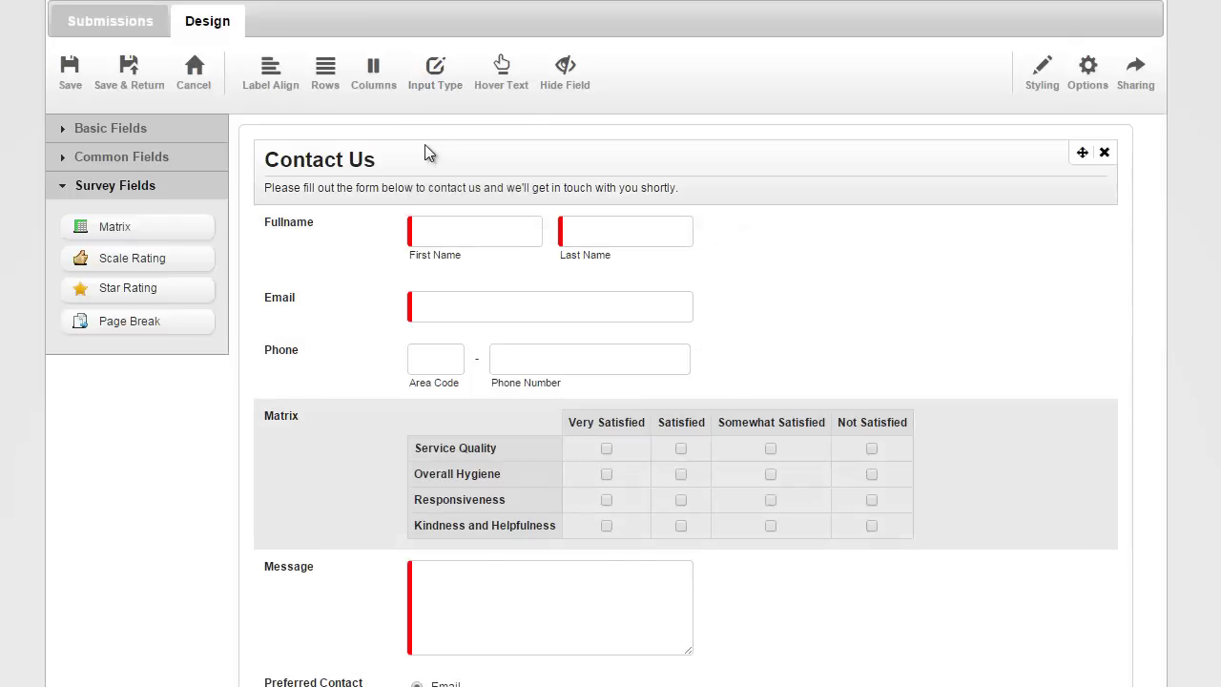
left_click(430, 96)
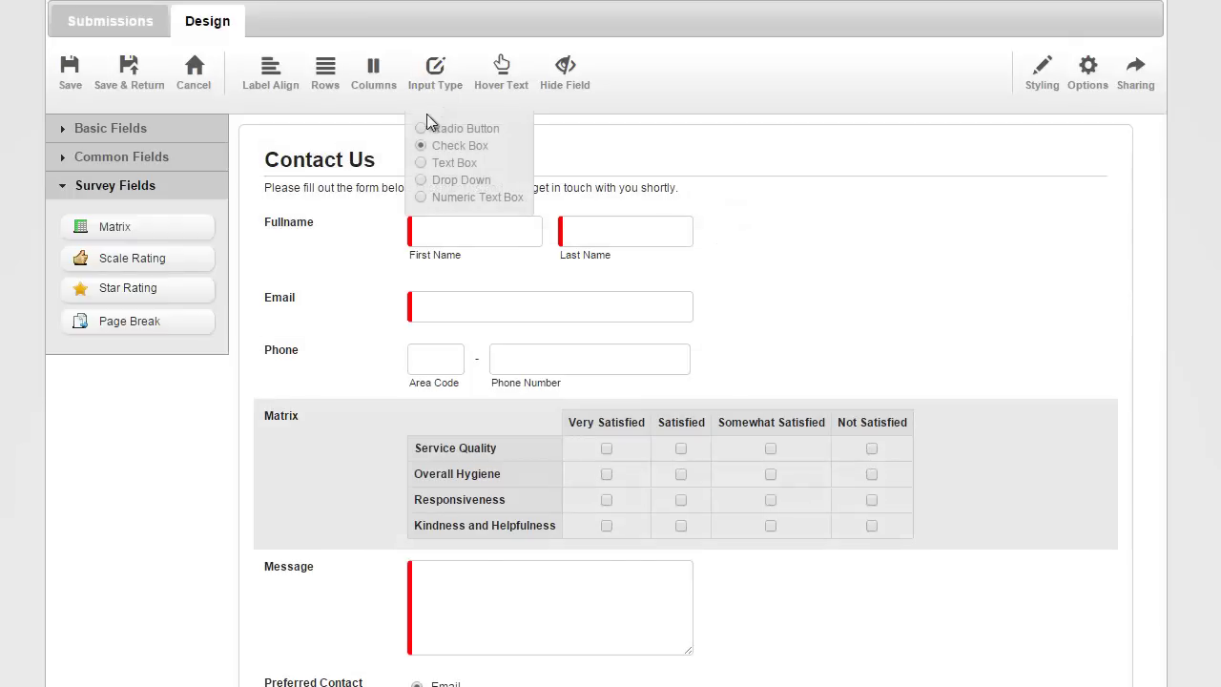
left_click(422, 180)
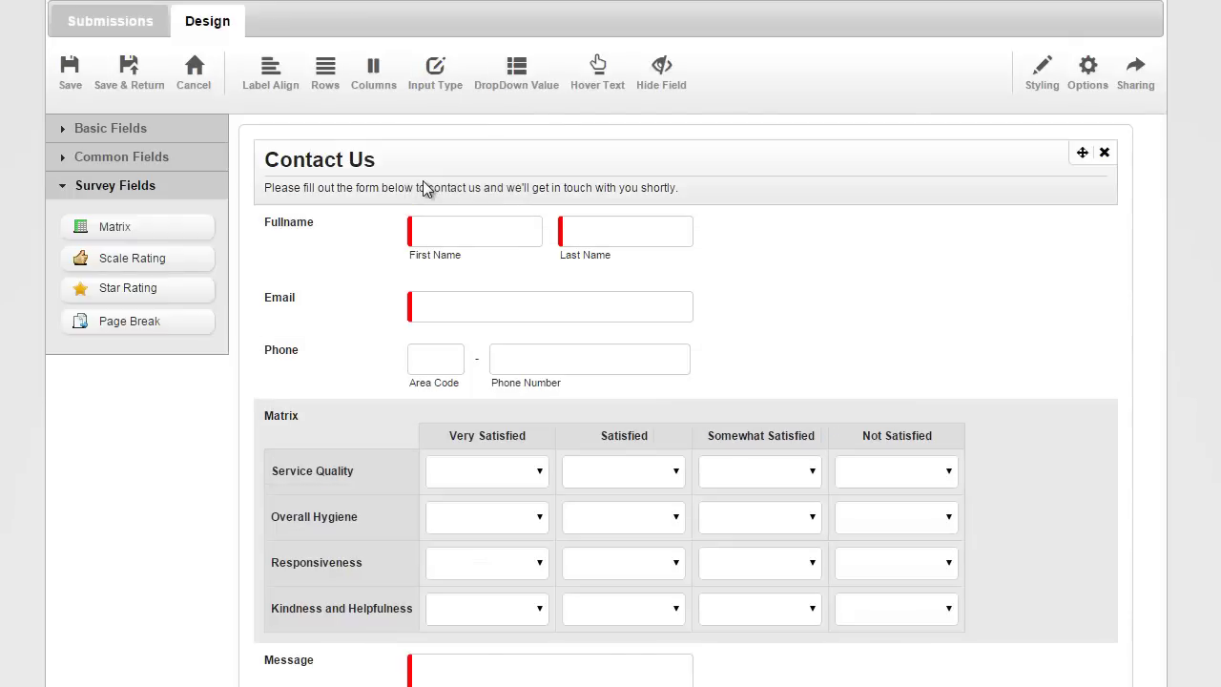
Keep the Yes/No dropdown values, preview them, then set Matrix cells to Numeric Text Box.
left_click(531, 97)
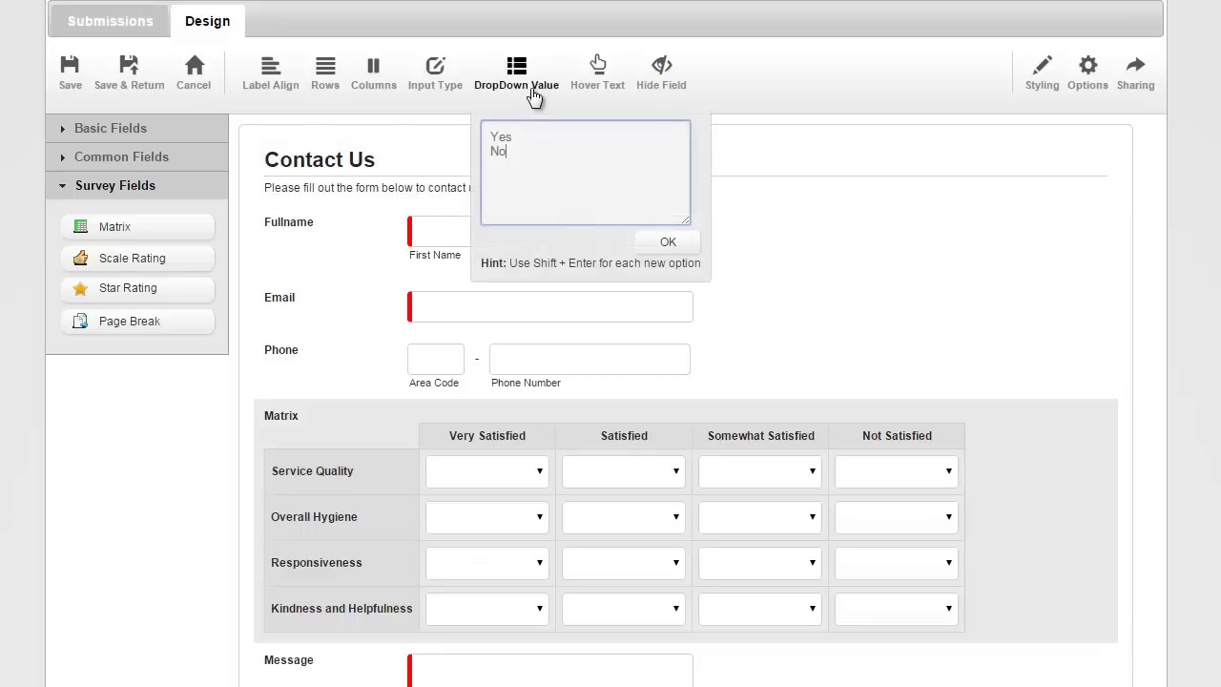
left_click(665, 243)
left_click(539, 471)
left_click(540, 470)
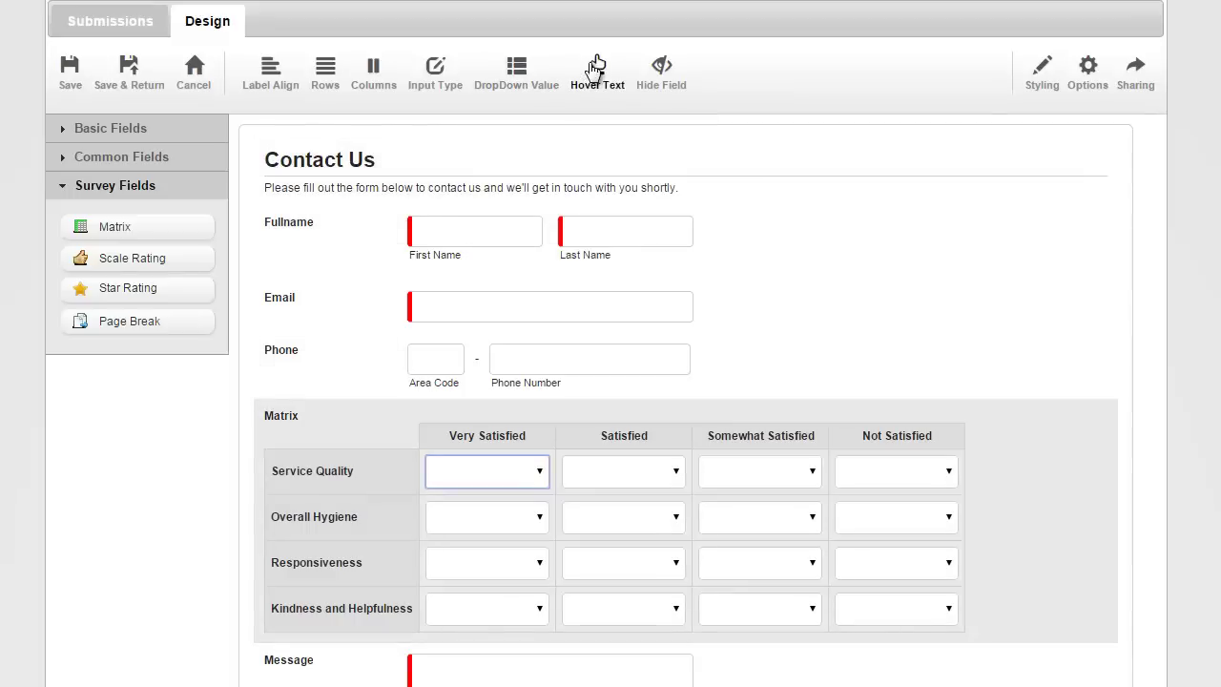
left_click(446, 84)
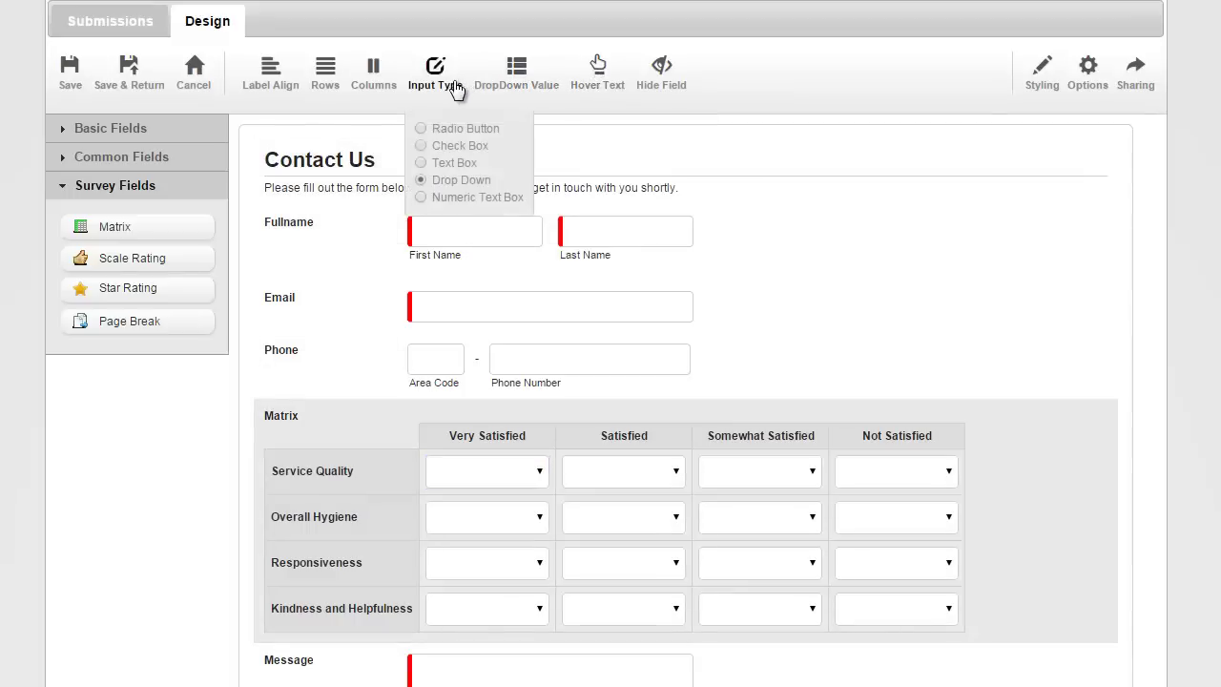
left_click(423, 198)
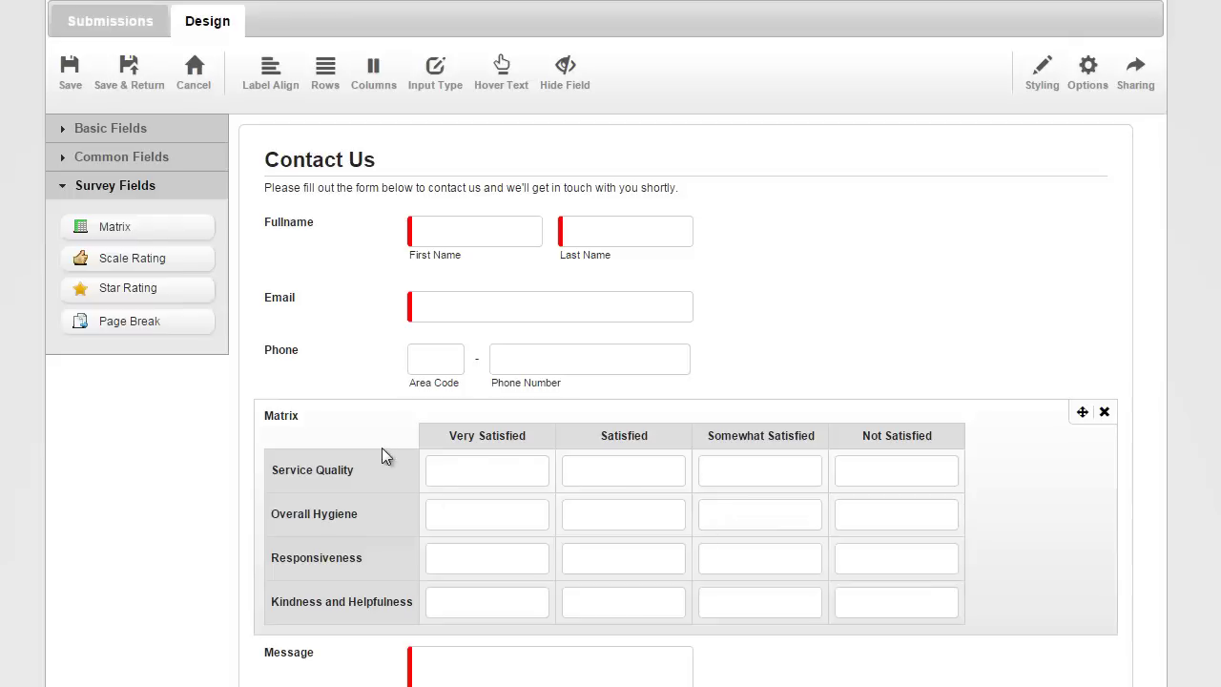
Add a Star Rating above the Matrix, set Star Amount to 10 then back to 5, and add a Scale Rating.
left_click_drag(114, 282, 333, 375)
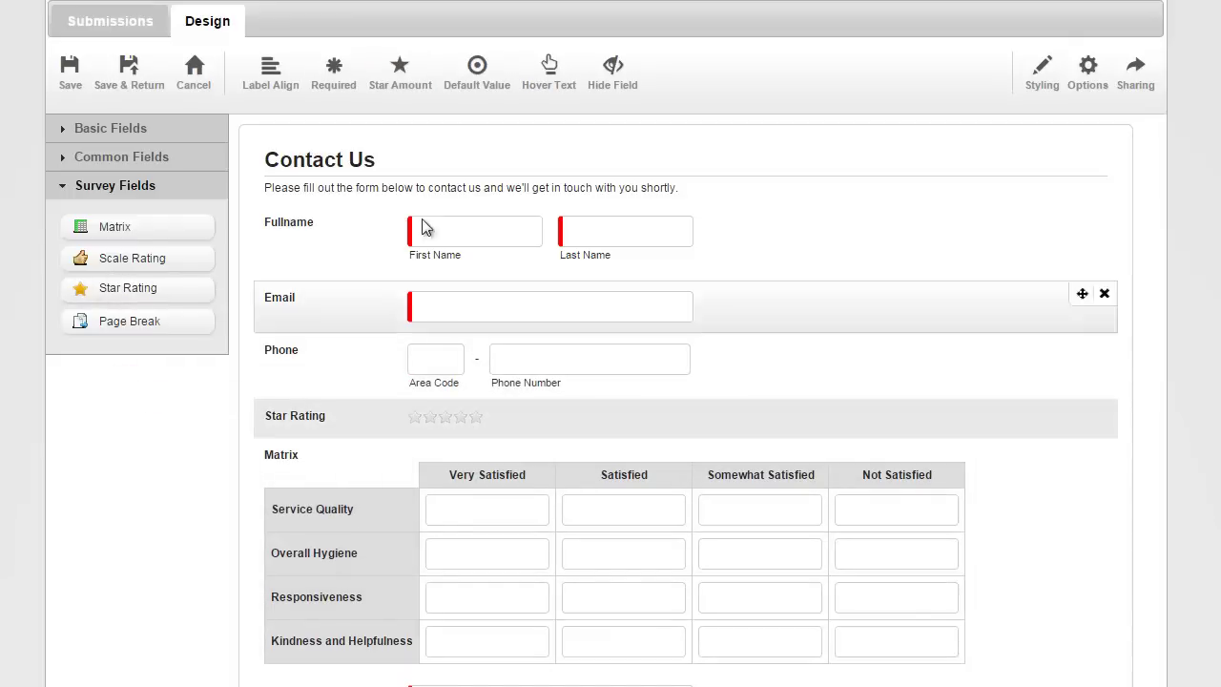
left_click(417, 85)
type("10")
key("Return")
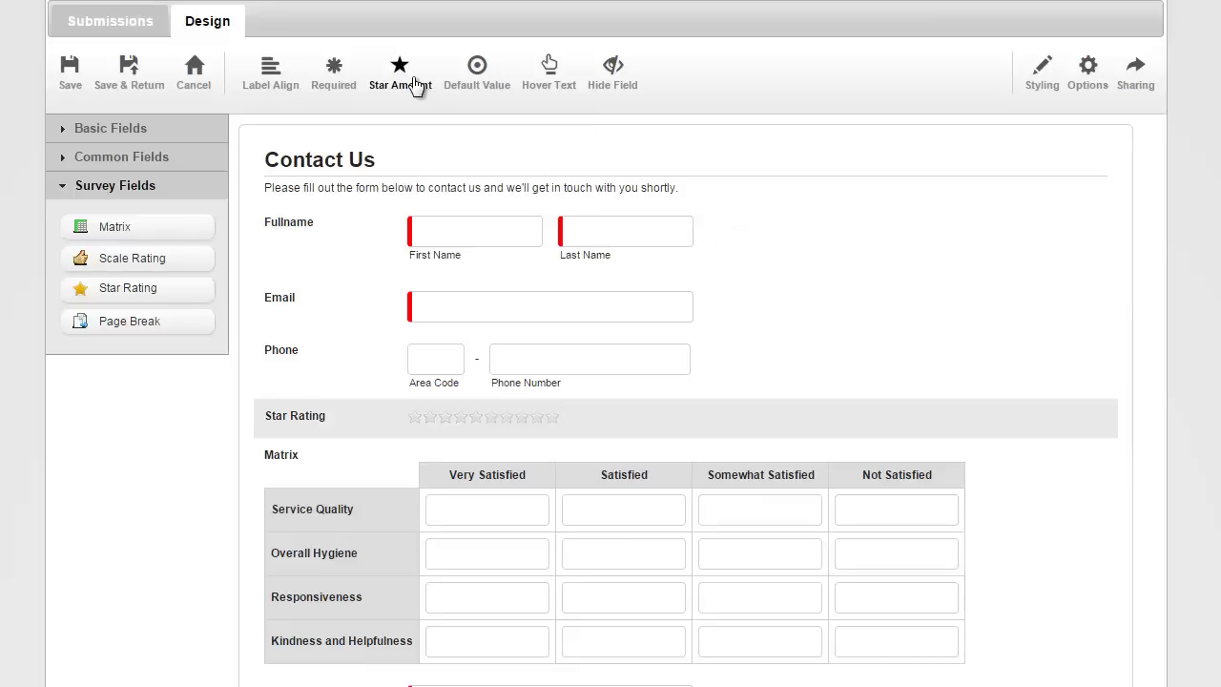
left_click(417, 85)
type("5")
key("Return")
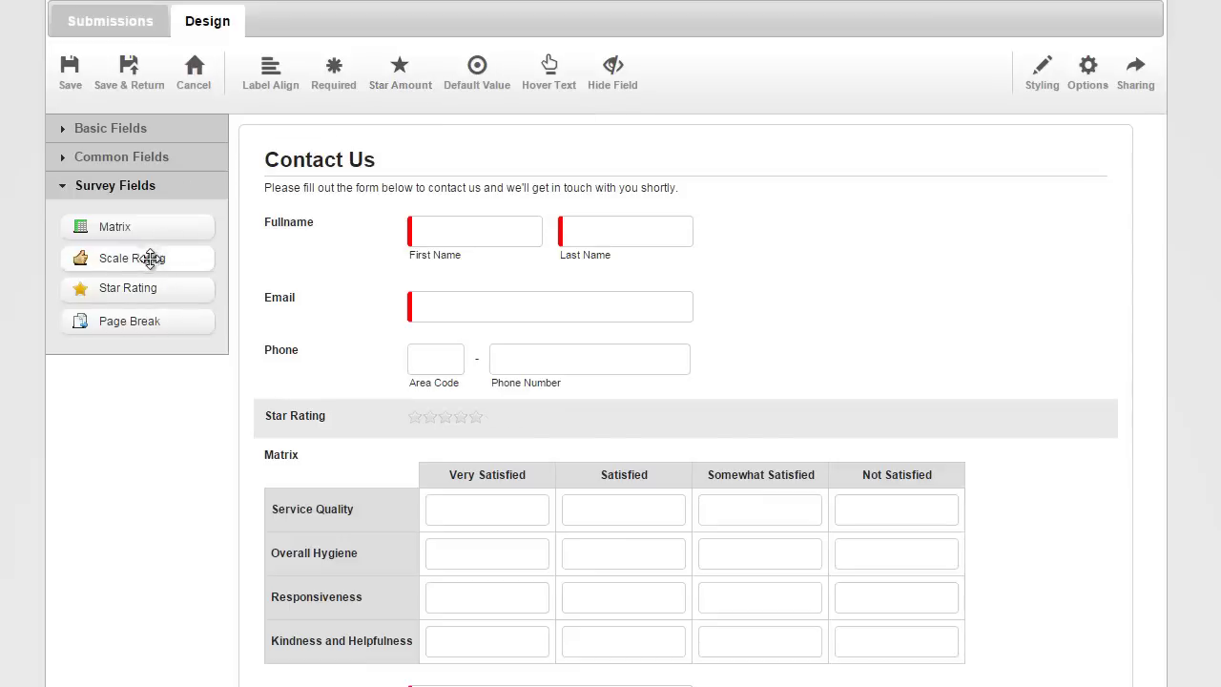
left_click_drag(153, 258, 331, 434)
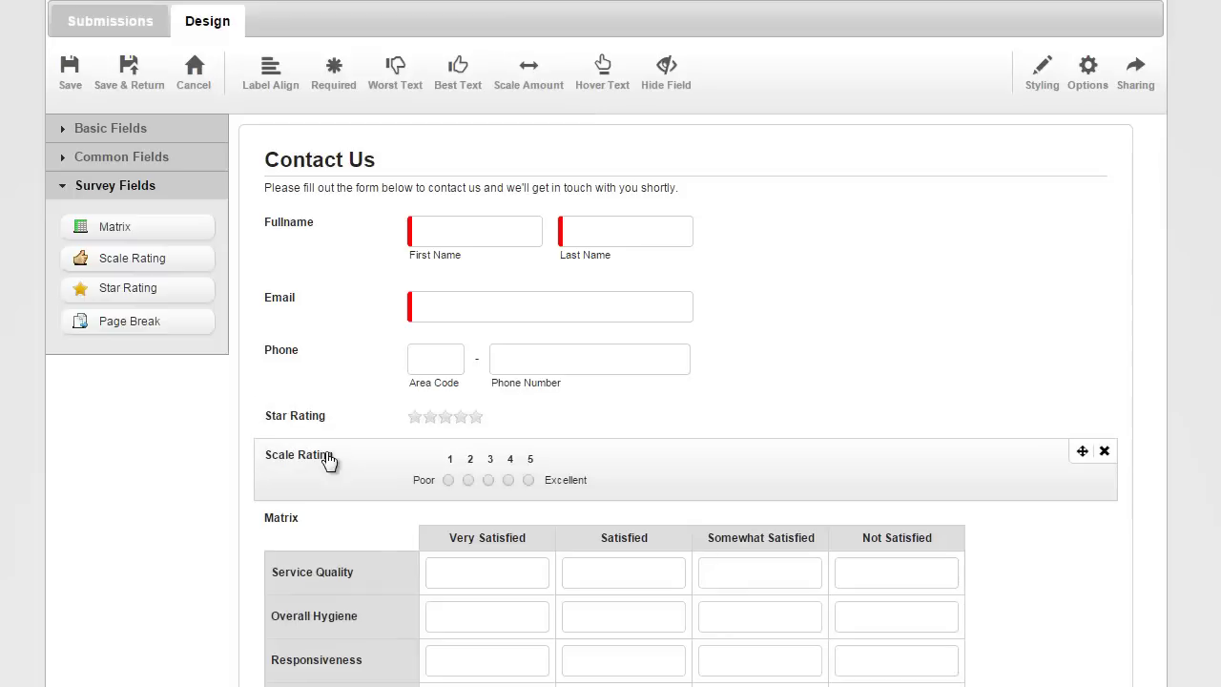